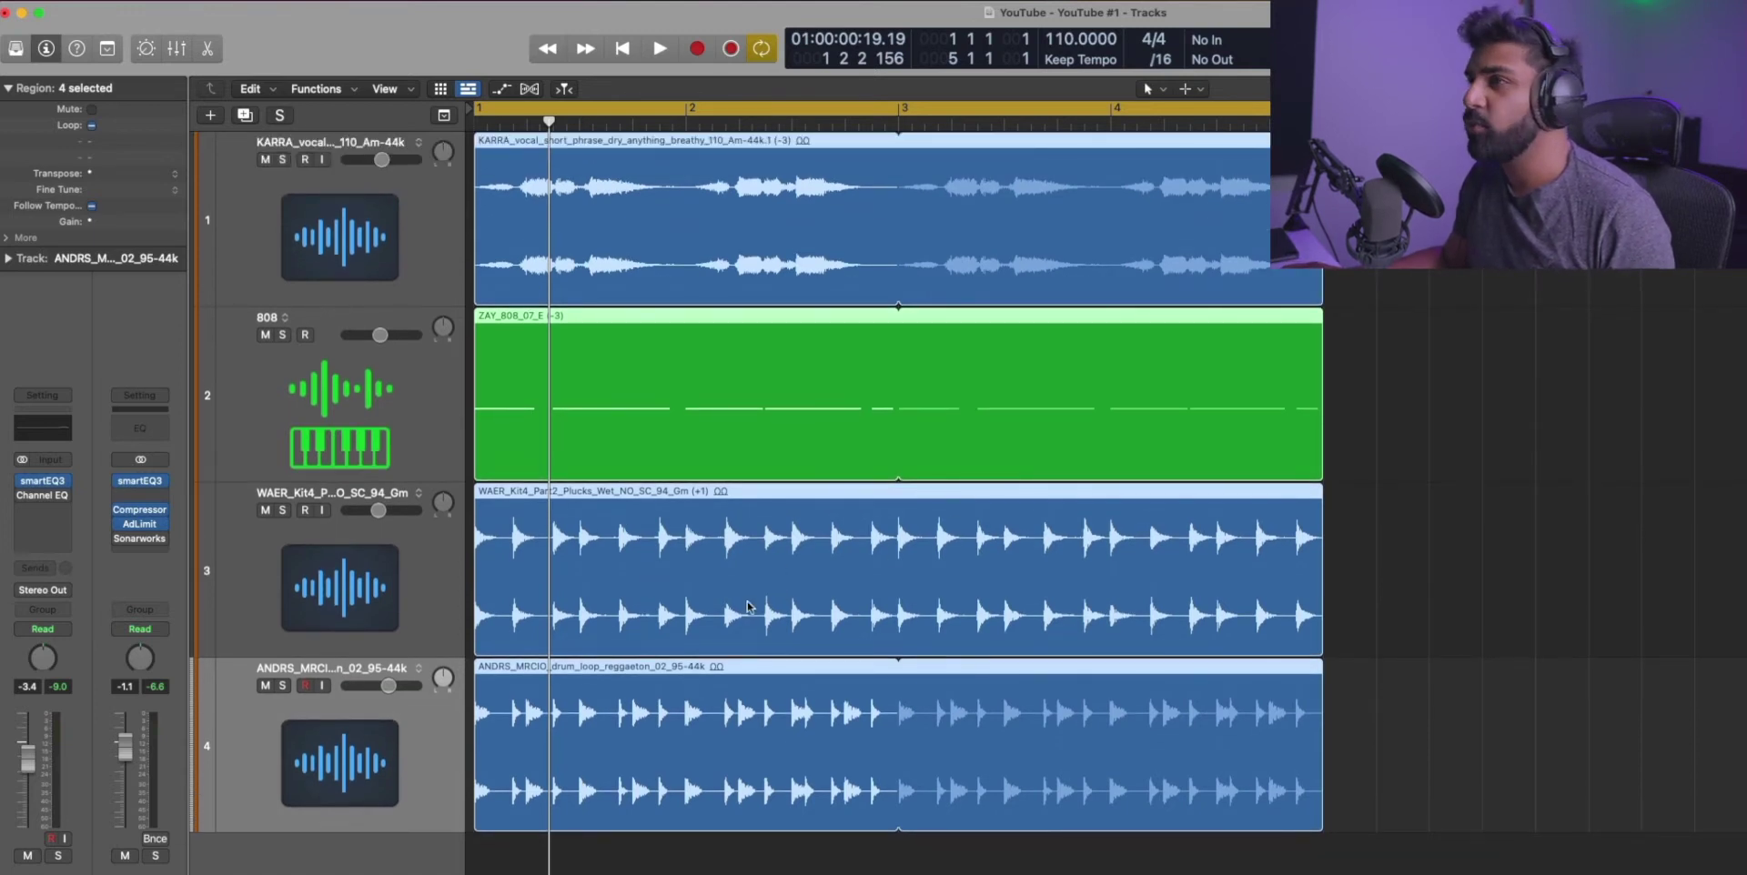
# Step: In the mixer, select the vocal through Stereo Out strips and the output limiter, then clear the selection
pyautogui.press('x')
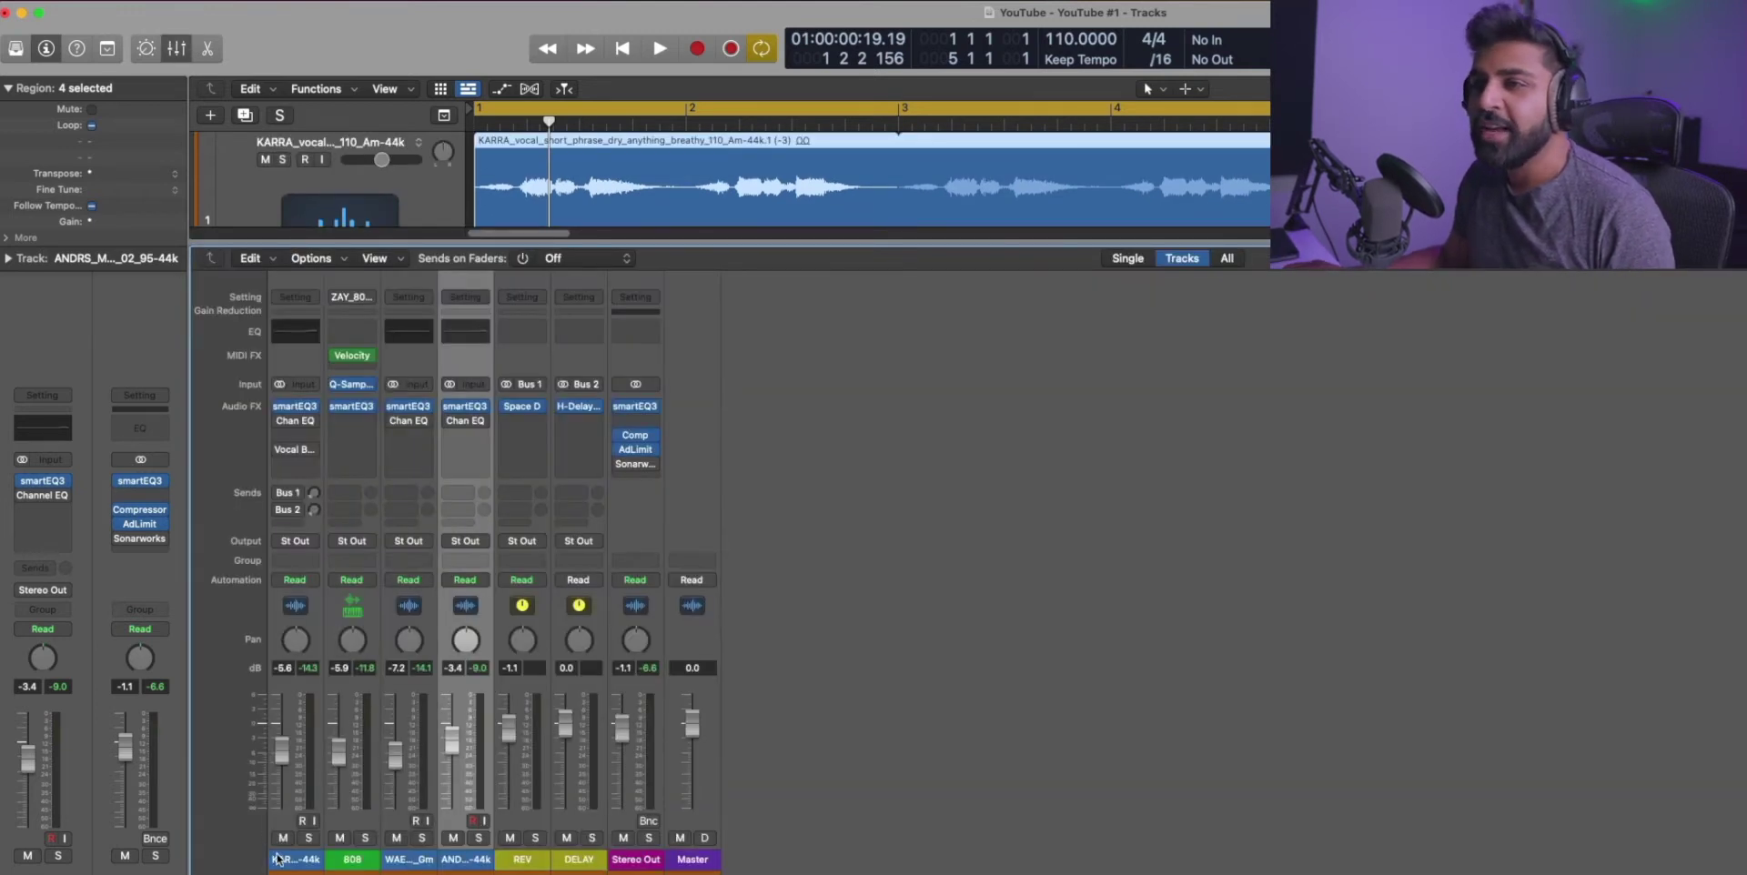
pyautogui.click(279, 859)
pyautogui.keyDown('shift'); pyautogui.click(625, 864); pyautogui.keyUp('shift')
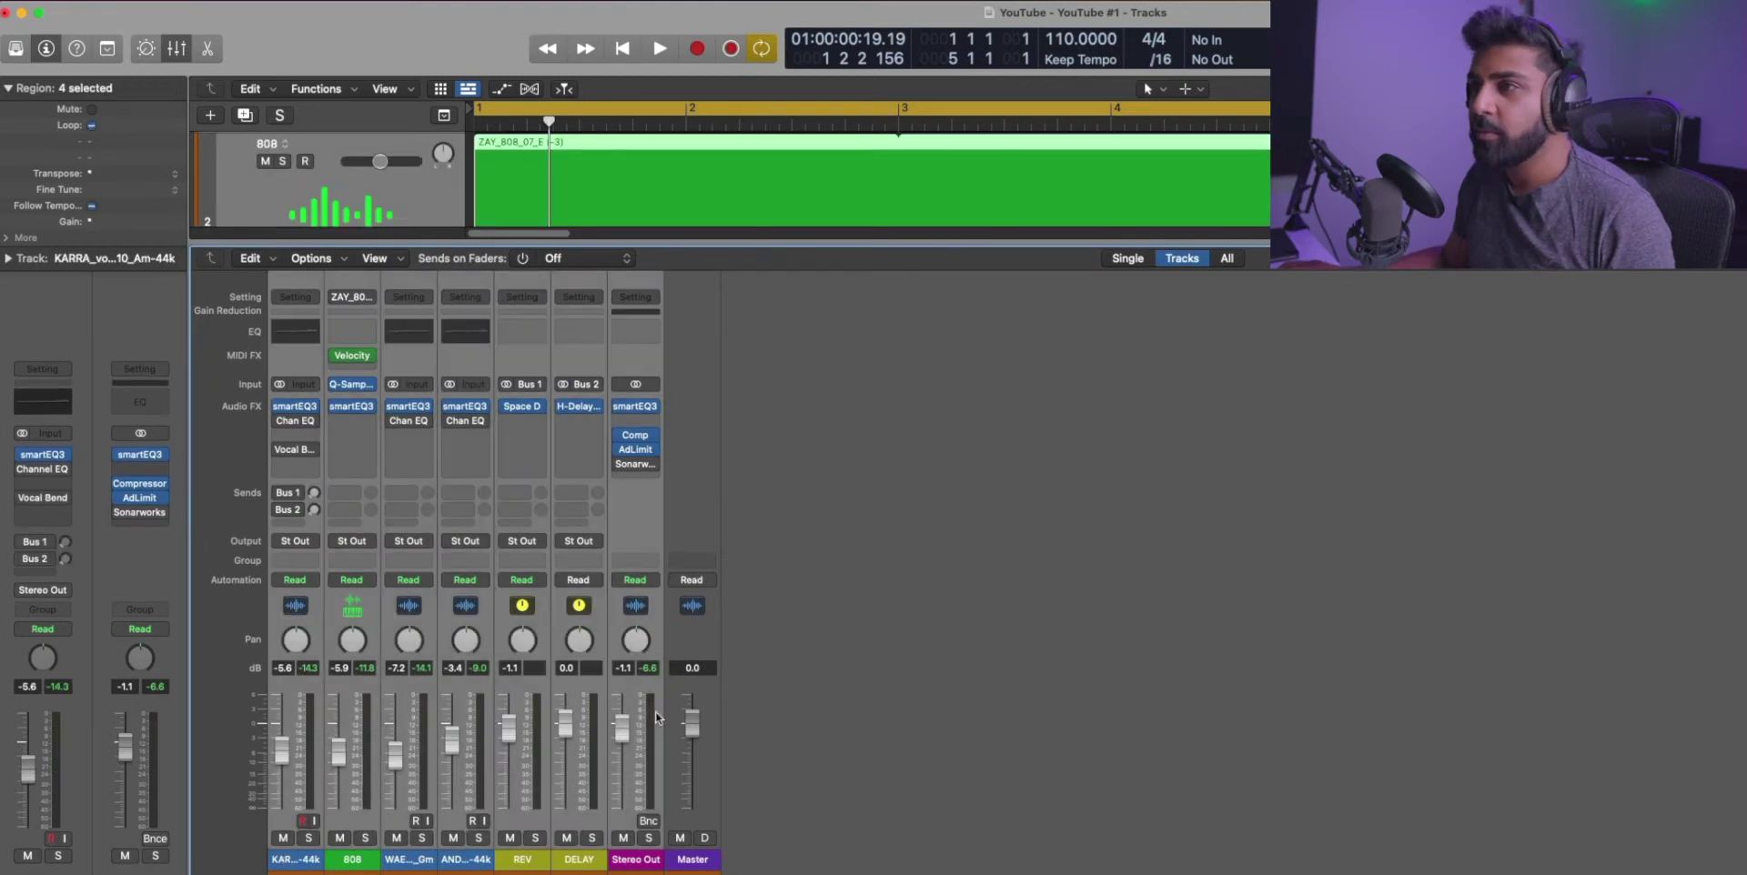
pyautogui.click(624, 446)
pyautogui.click(721, 487)
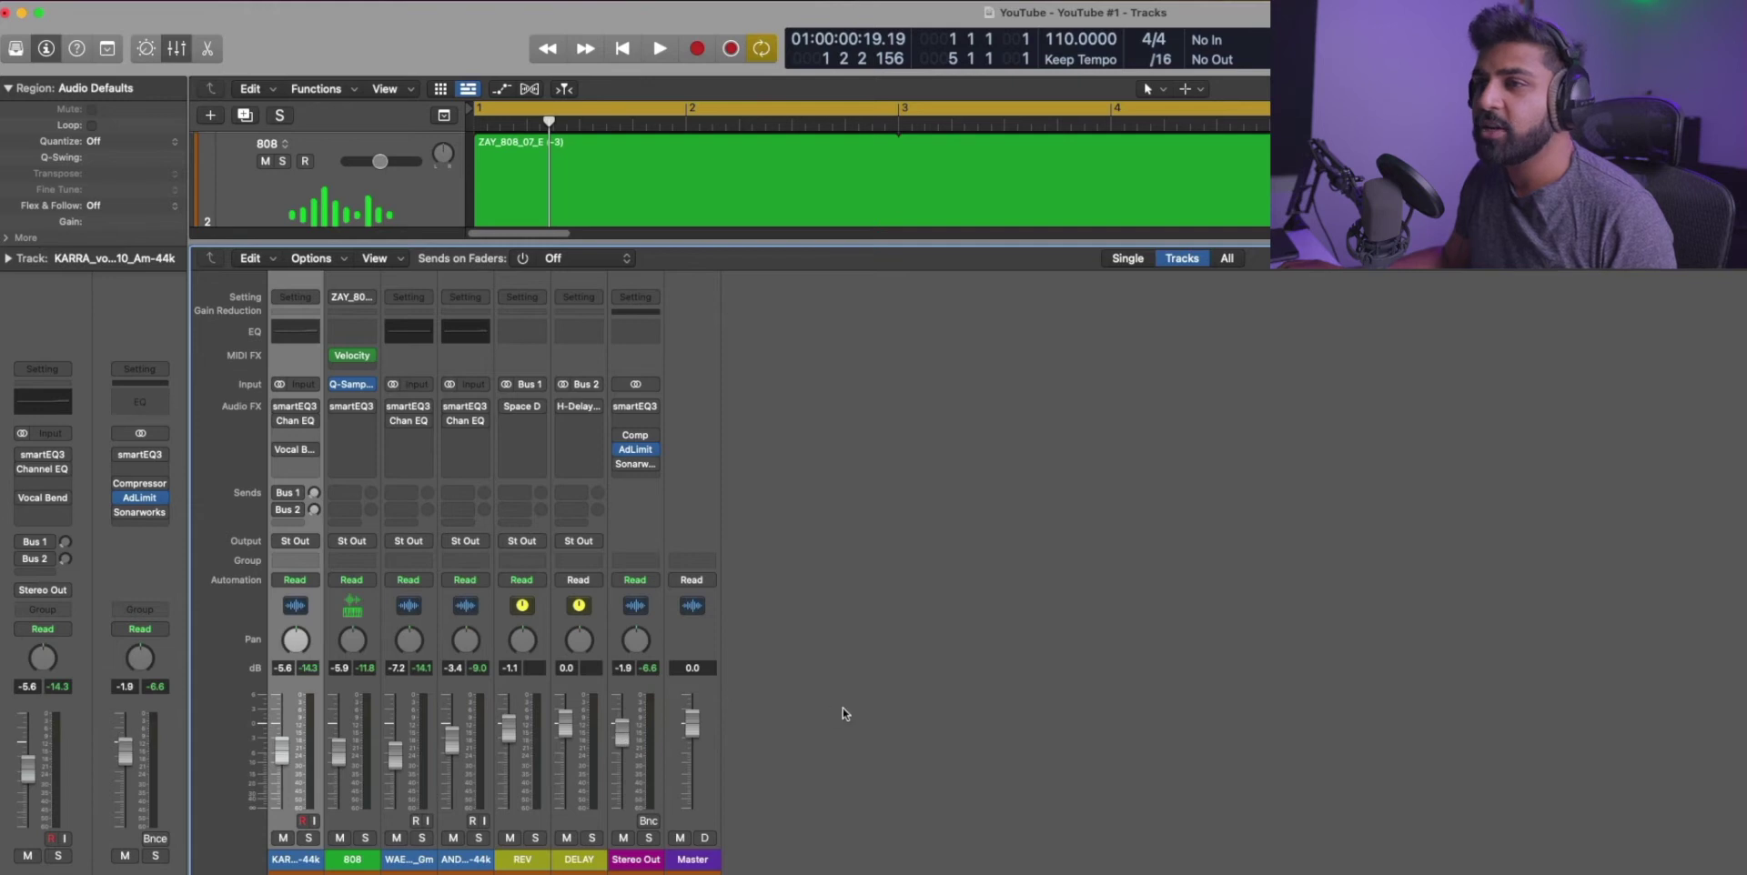
# Step: Close the mixer, select the 808 track, and step the selection between the pluck and drum tracks
pyautogui.press('x')
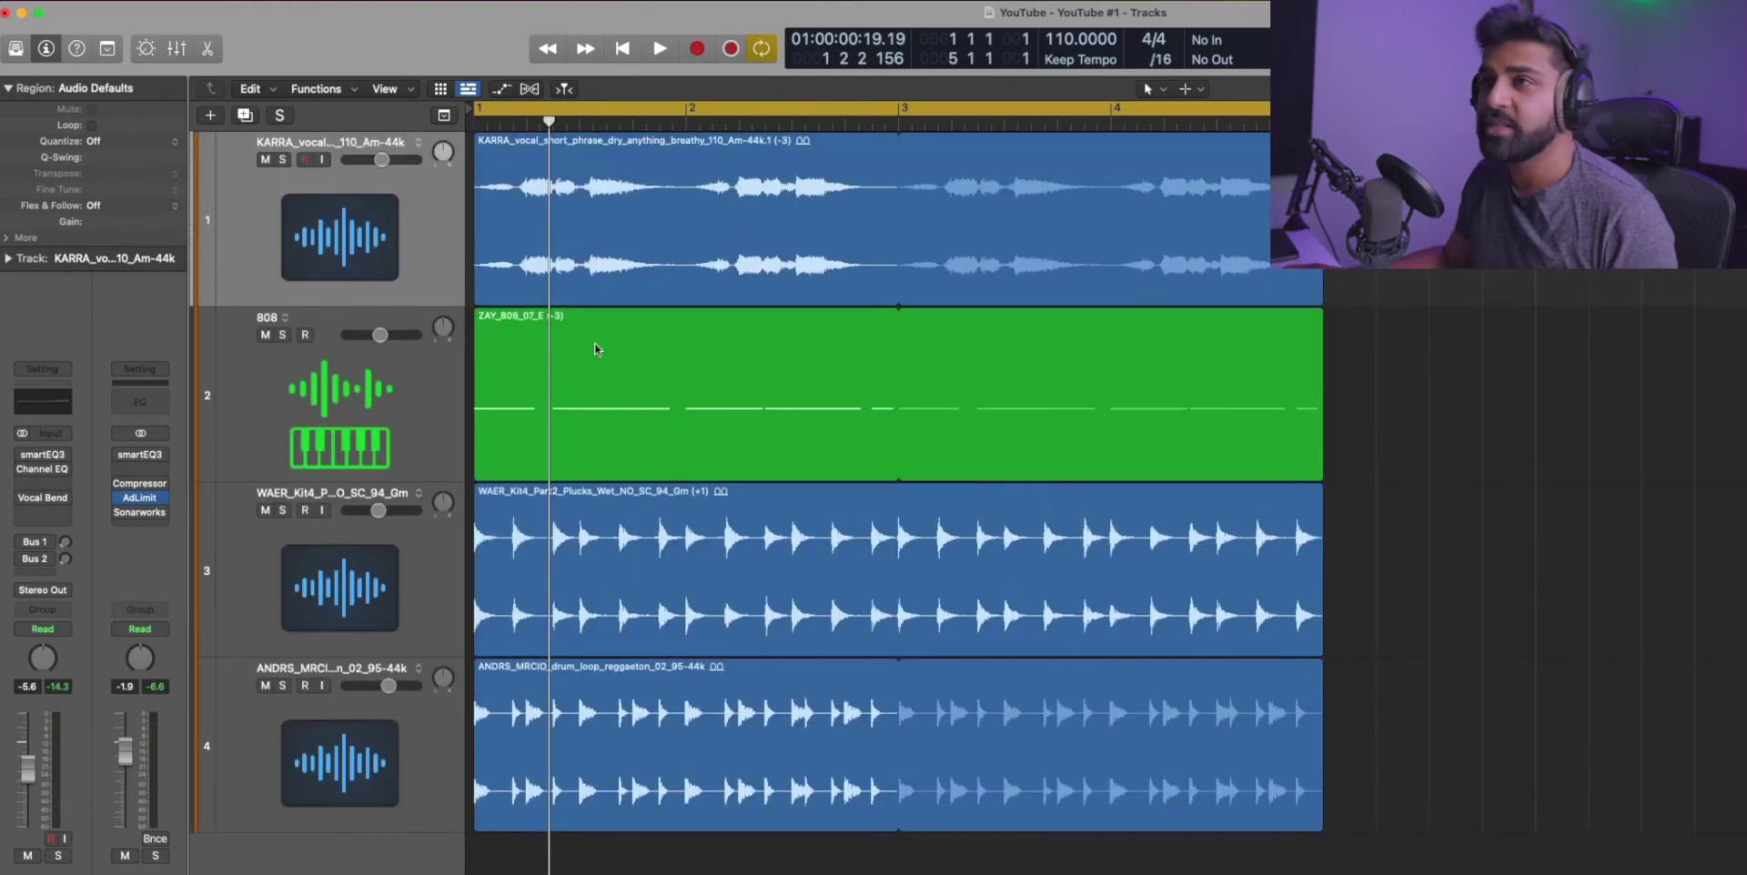
pyautogui.click(331, 251)
pyautogui.click(344, 421)
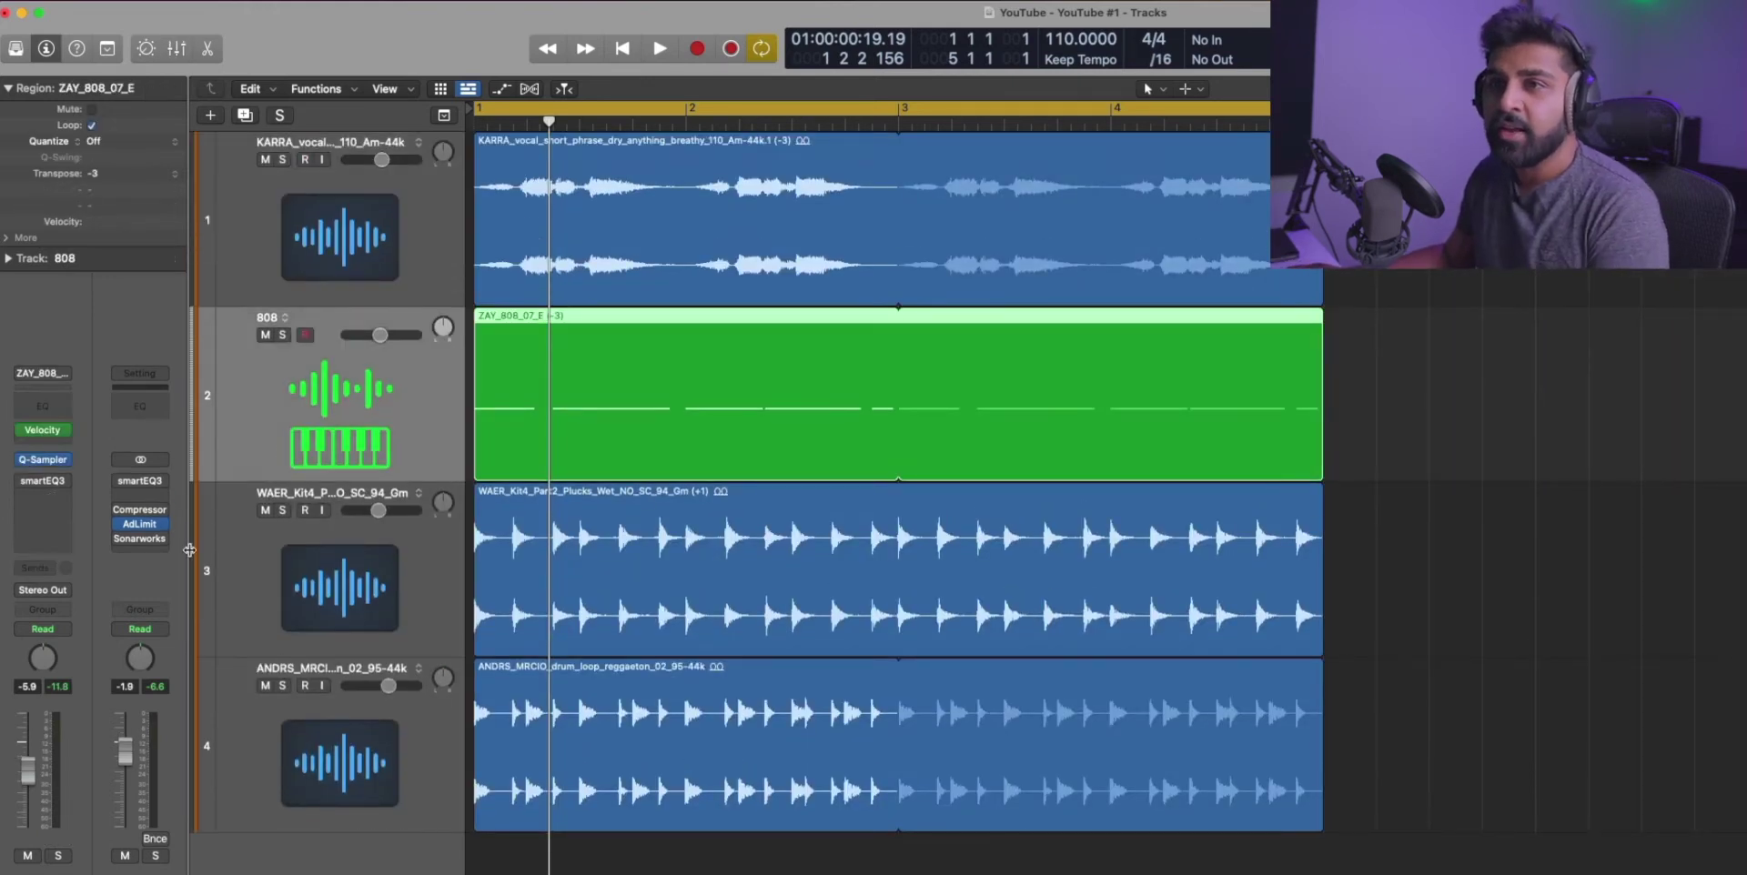
pyautogui.press('Down')
pyautogui.press('Down')
pyautogui.press('Up')
pyautogui.press('Up')
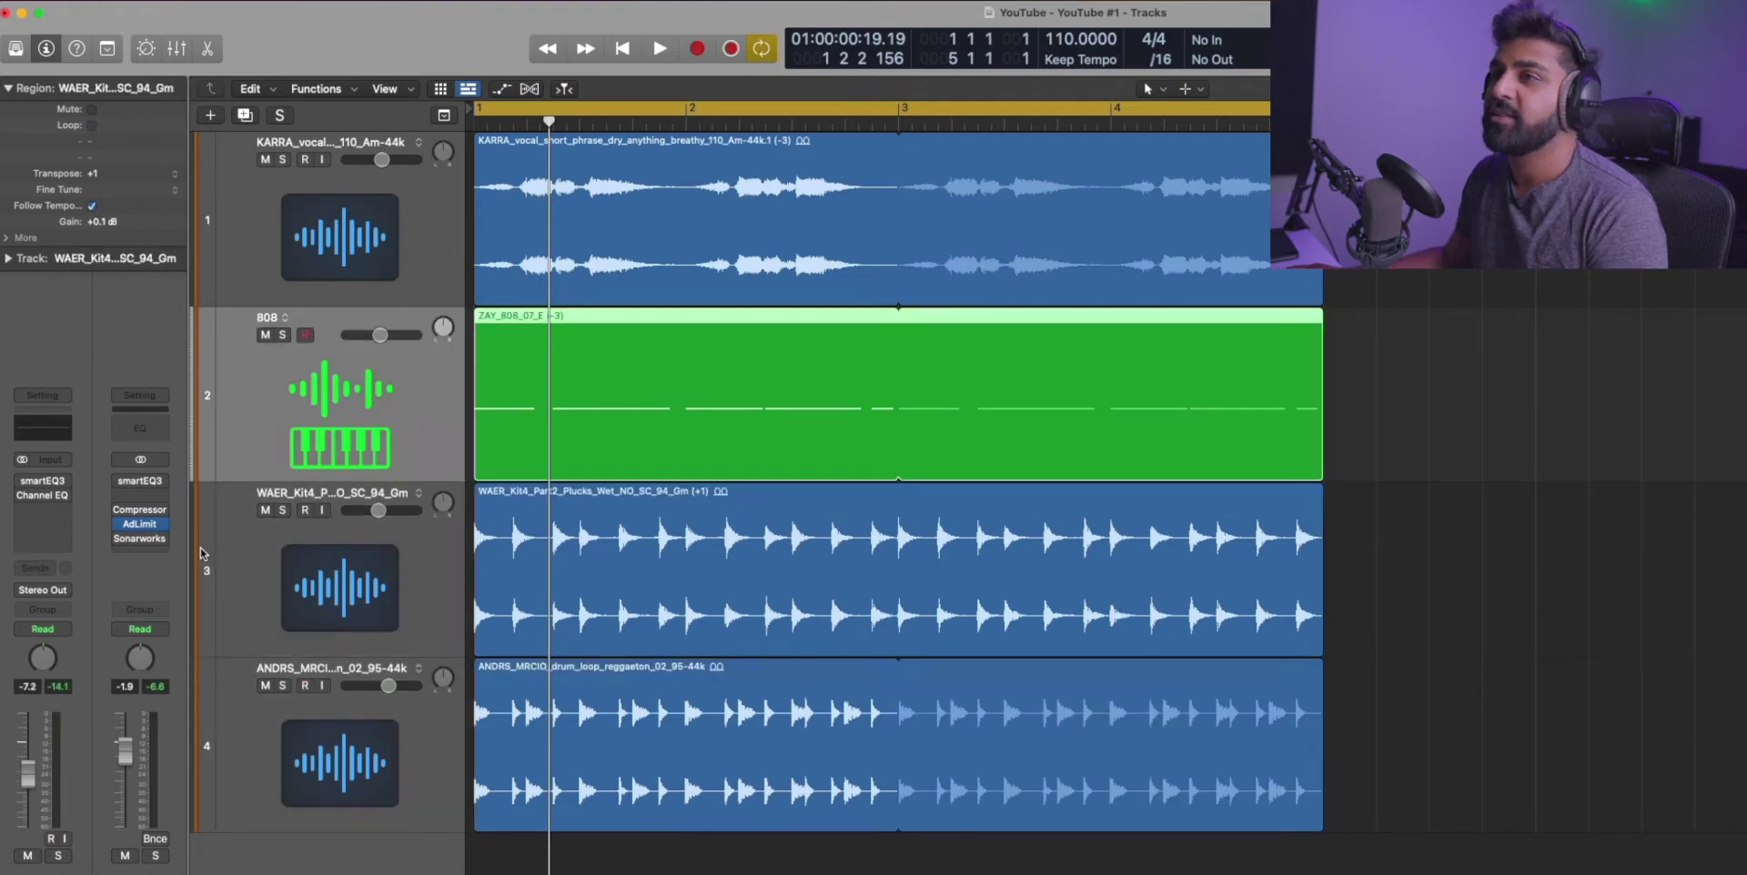
pyautogui.press('Down')
pyautogui.press('Up')
pyautogui.press('Up')
pyautogui.press('Down')
pyautogui.press('Down')
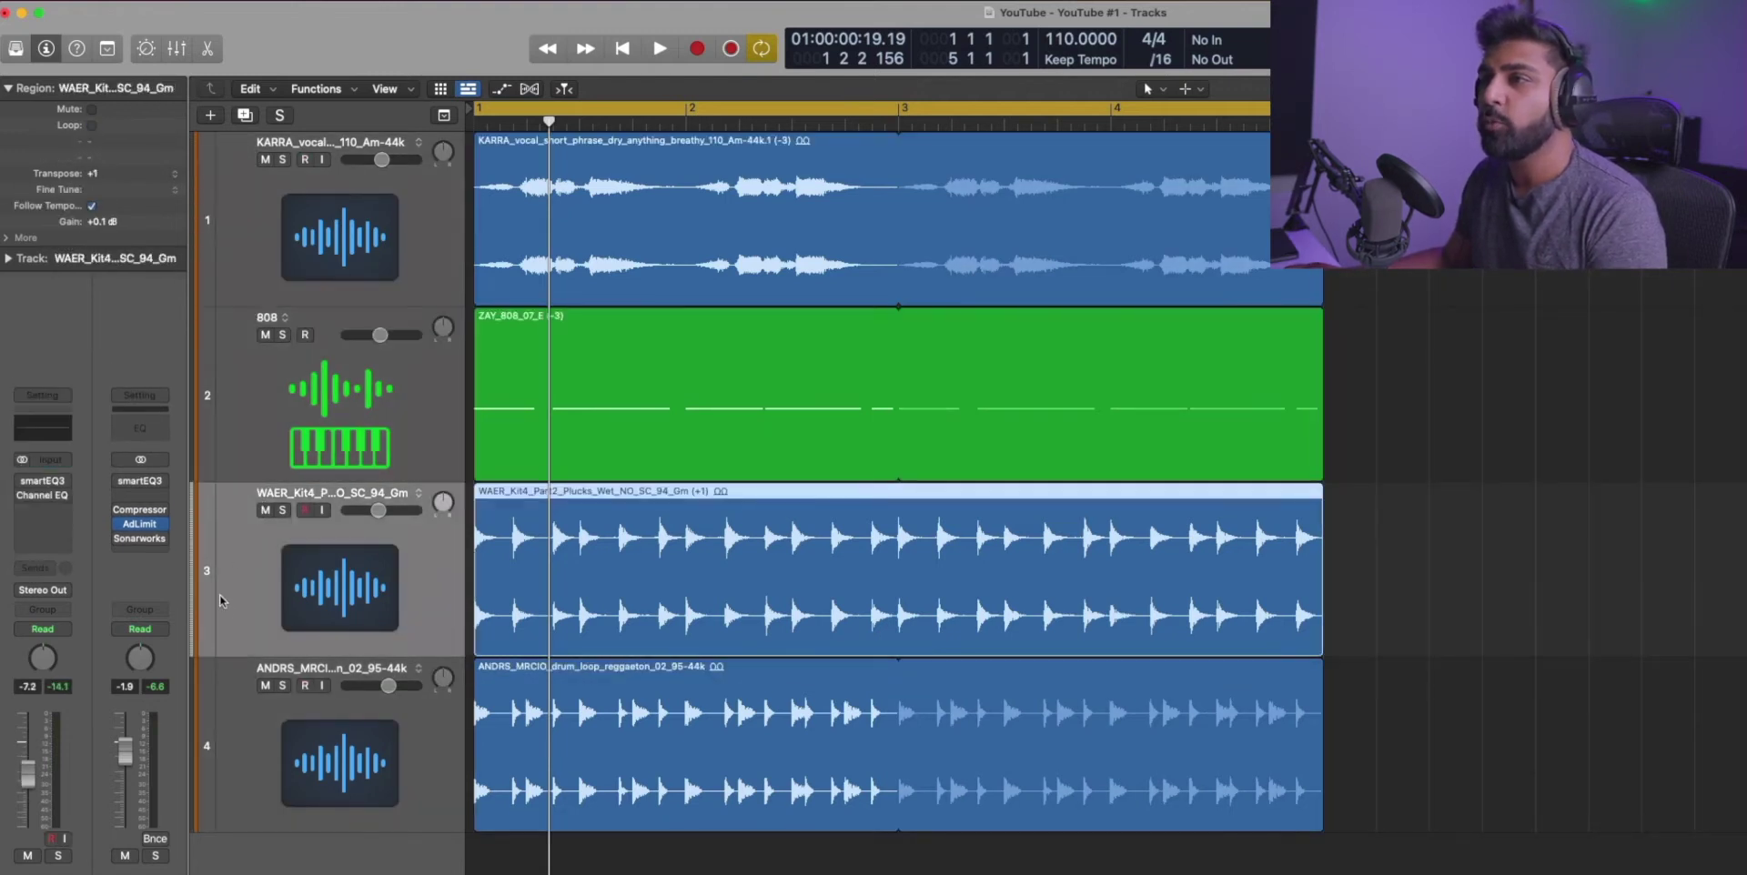
pyautogui.press('Down')
pyautogui.press('Up')
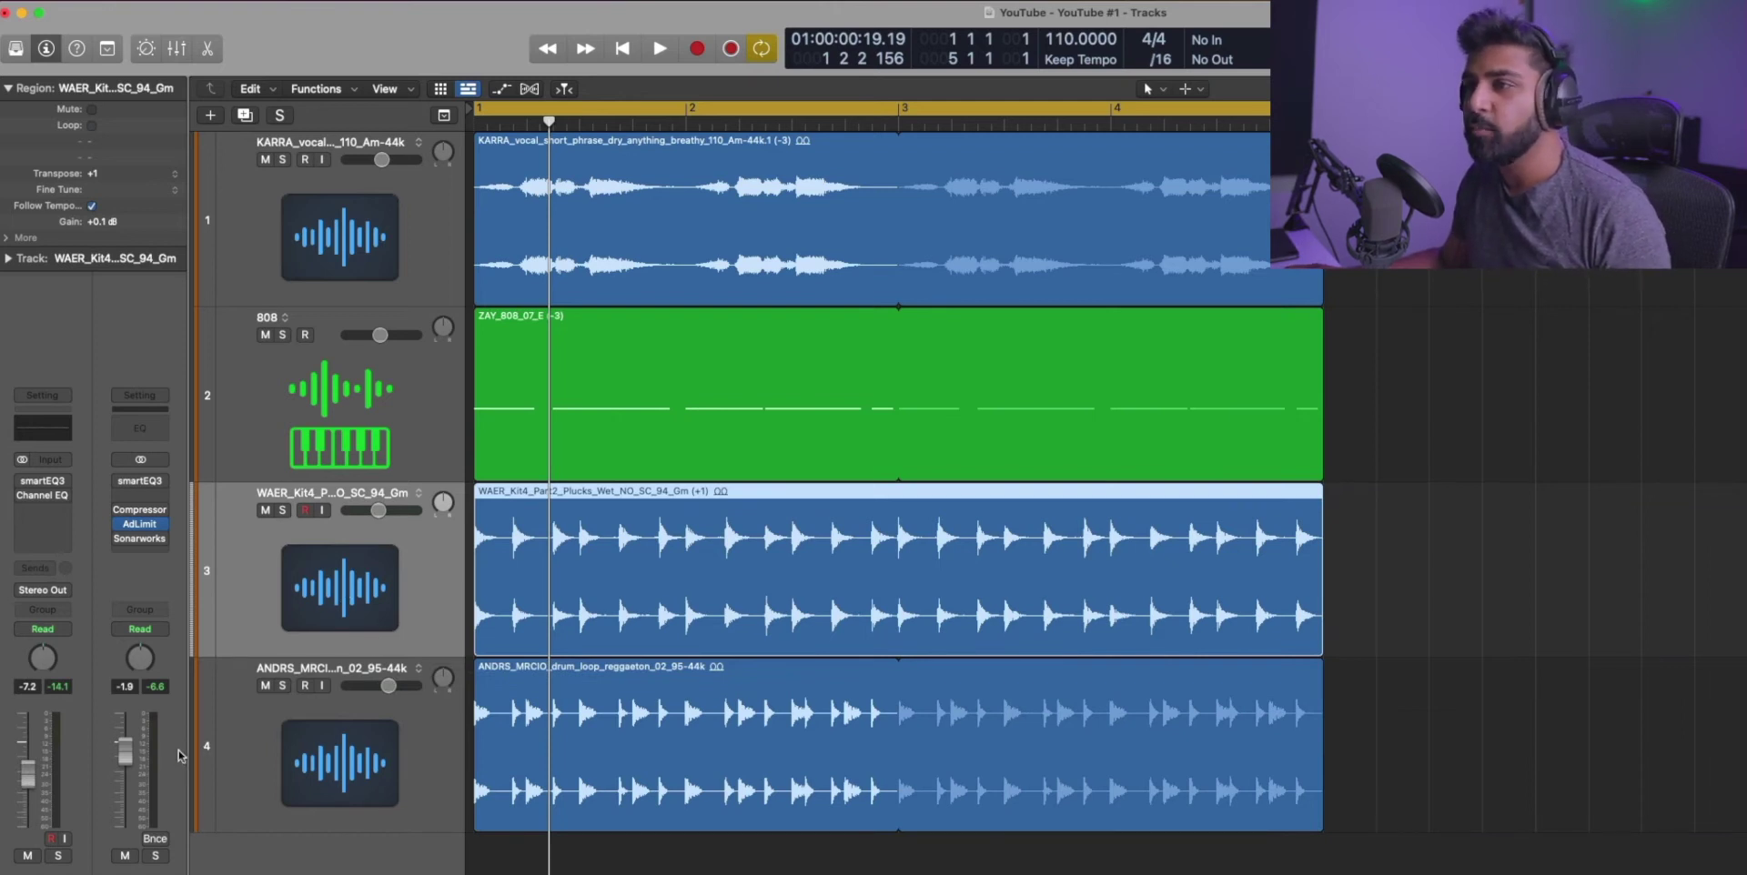
# Step: Play and stop the four-track loop, then select all regions and reopen the mixer
pyautogui.press('space')
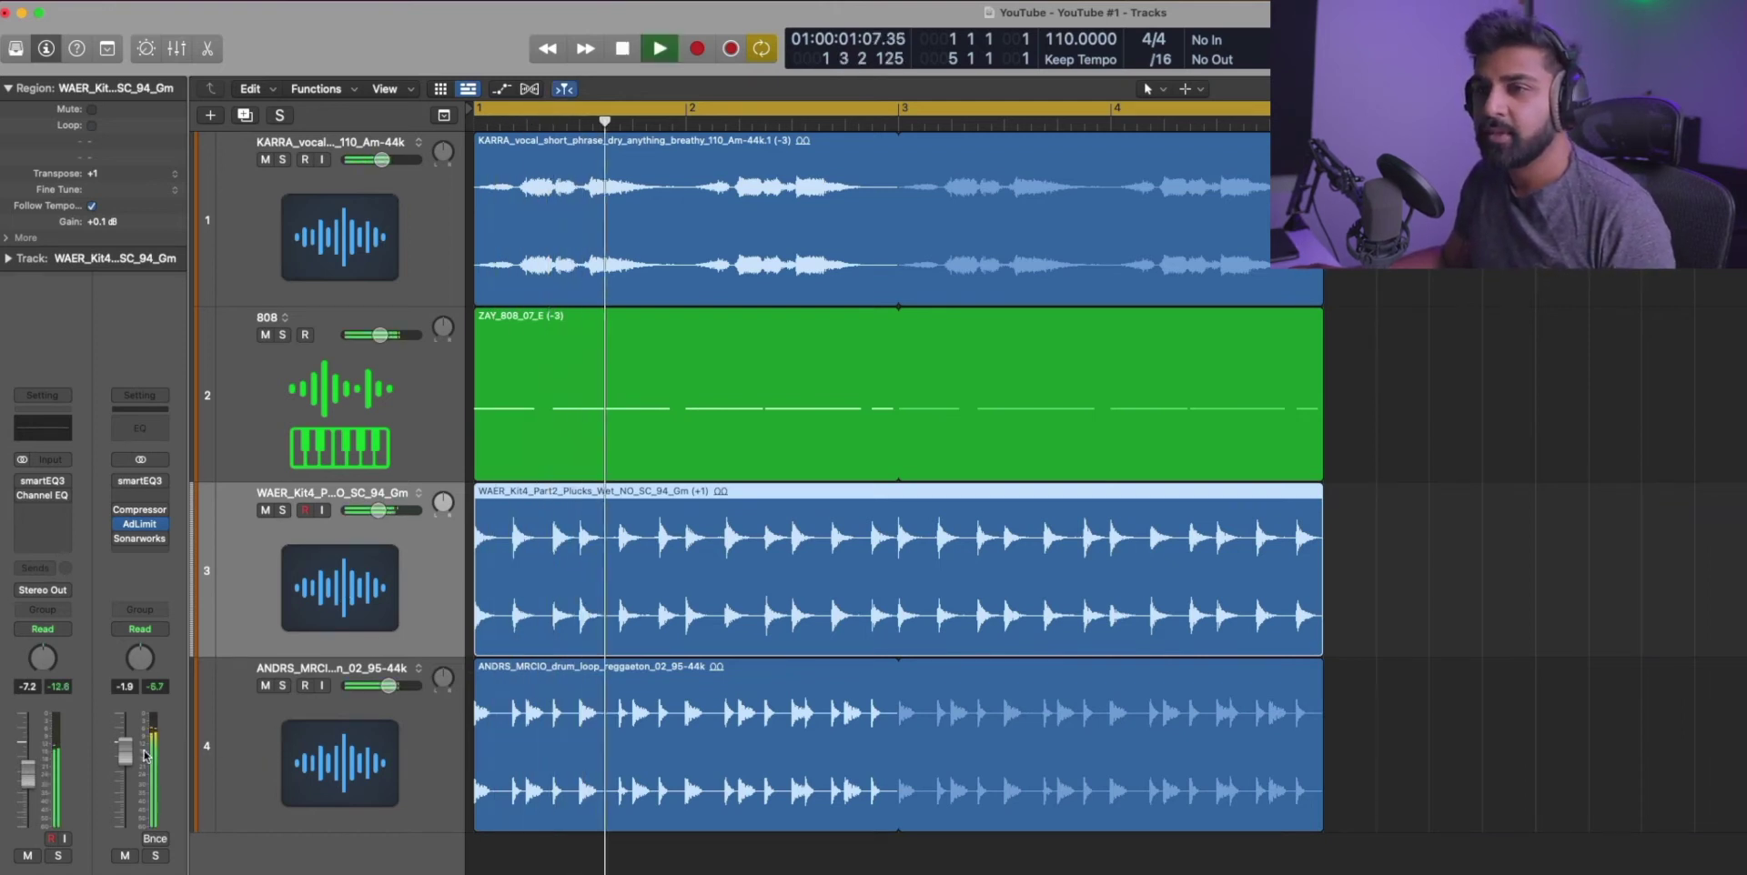
pyautogui.doubleClick(124, 687)
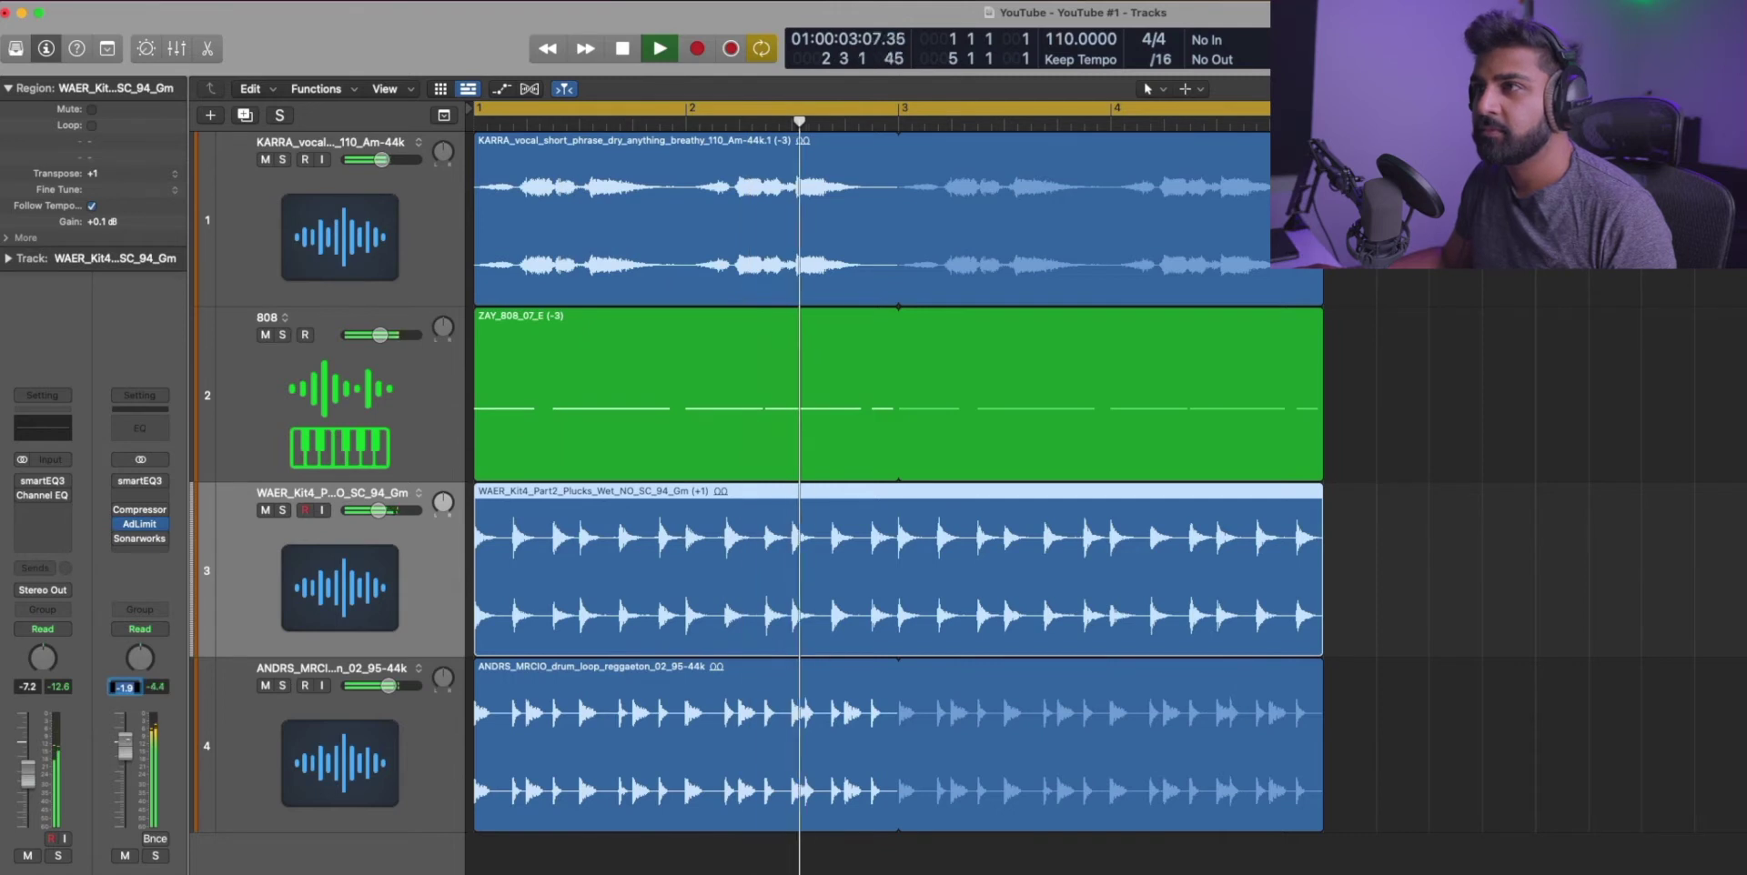
pyautogui.click(388, 264)
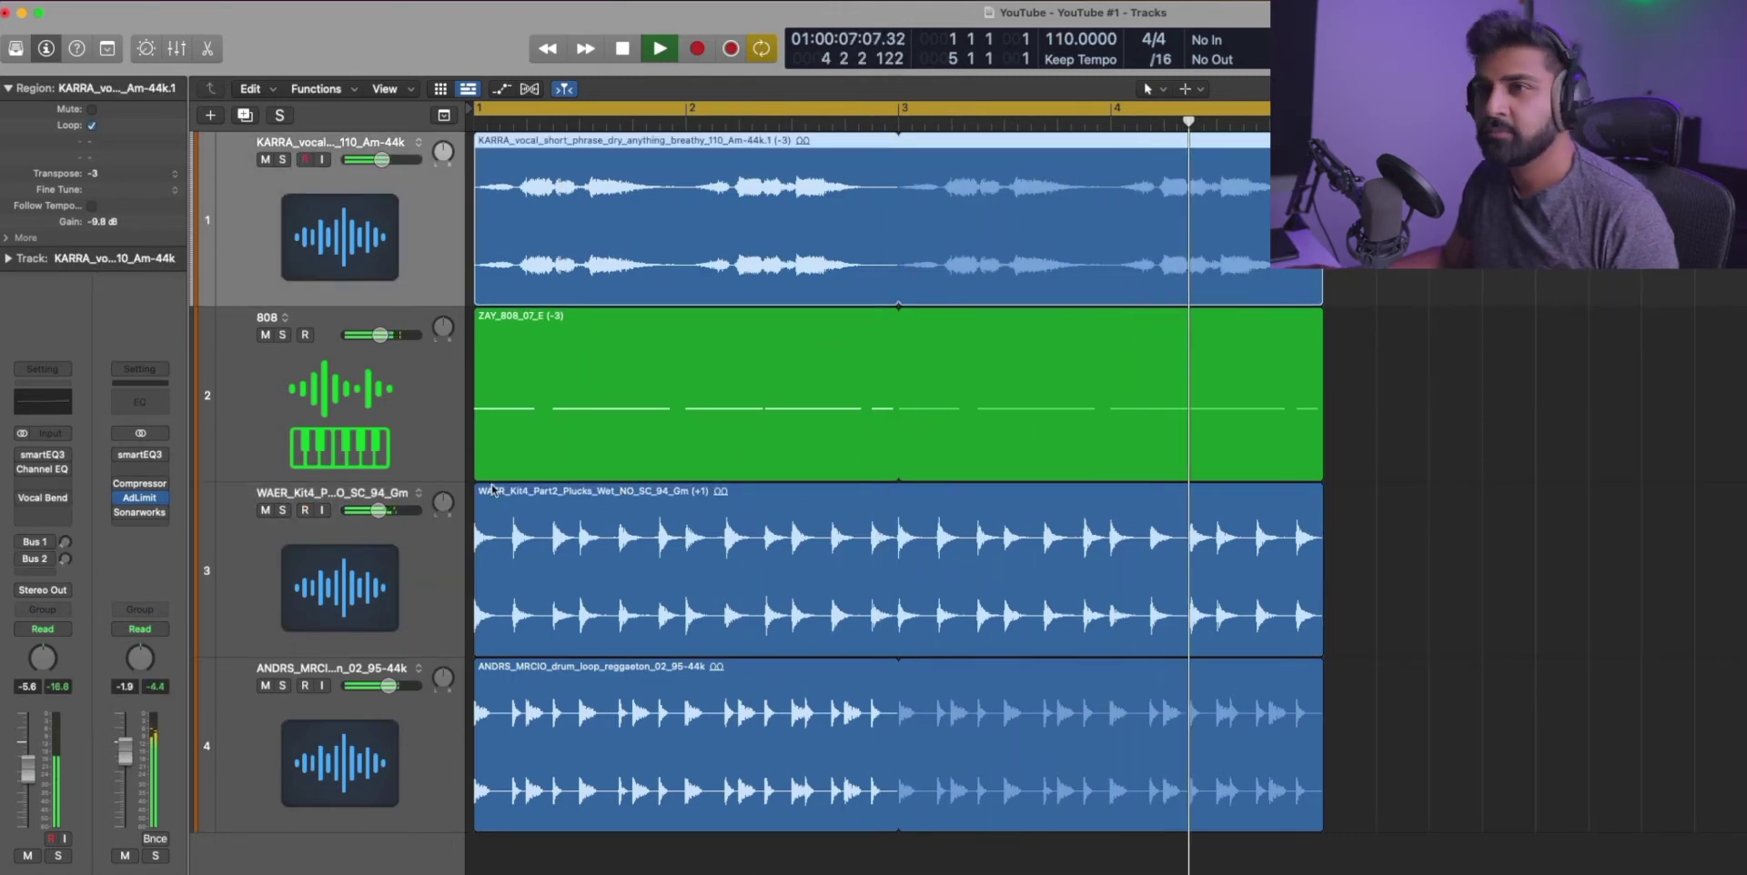
pyautogui.press('space')
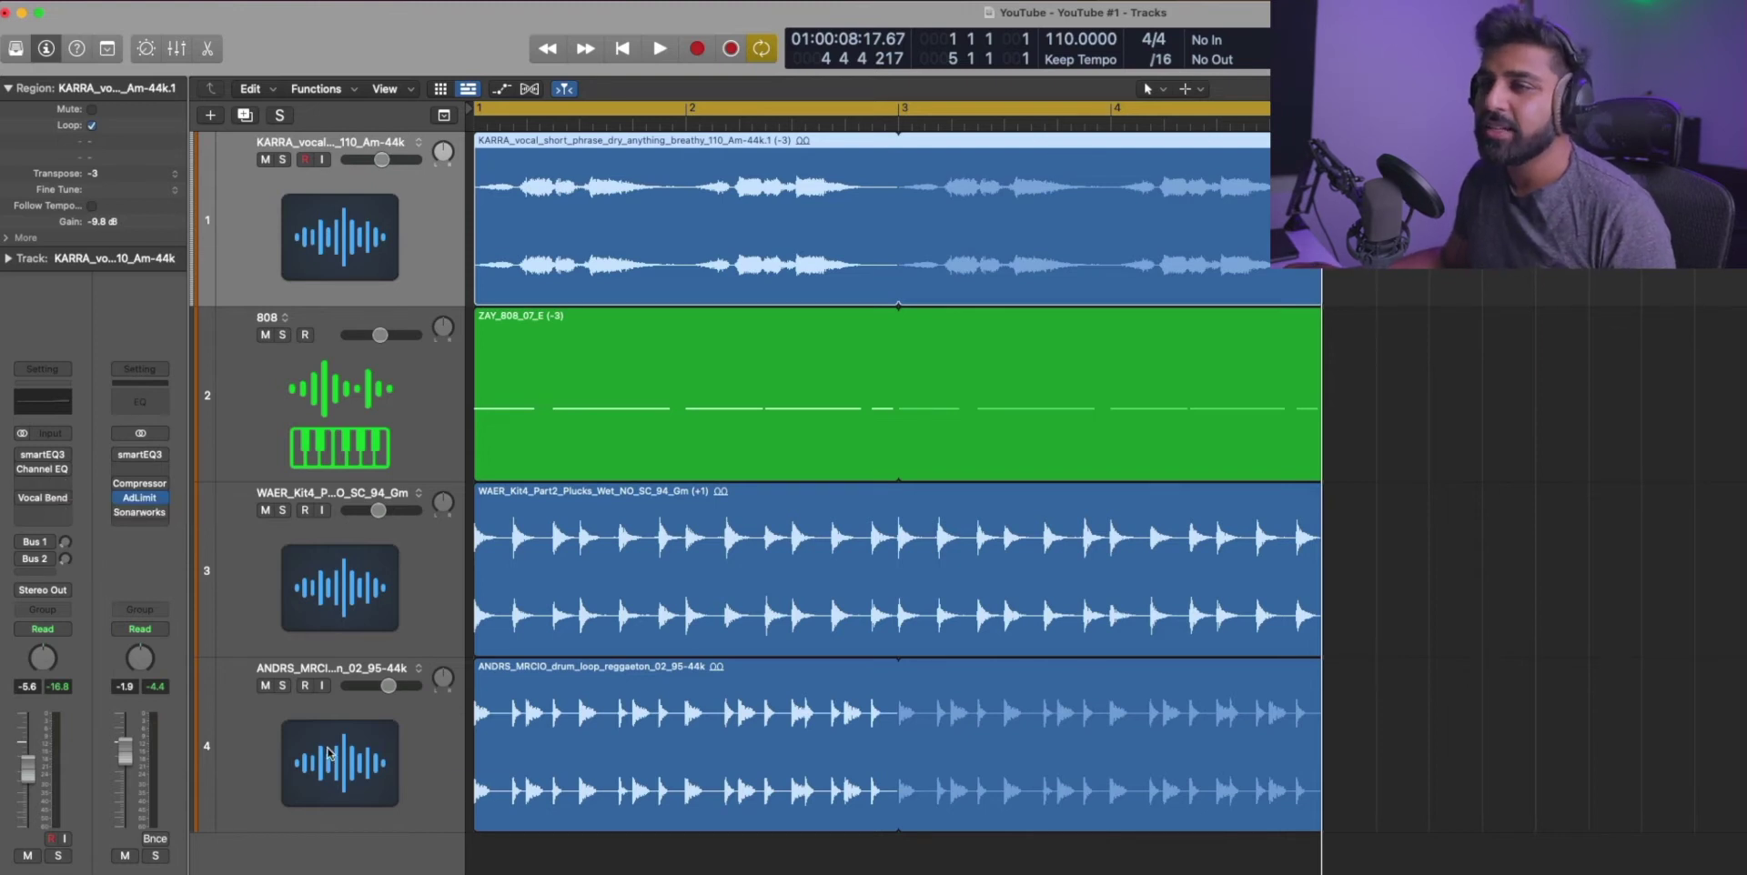
pyautogui.press('super+a')
pyautogui.press('x')
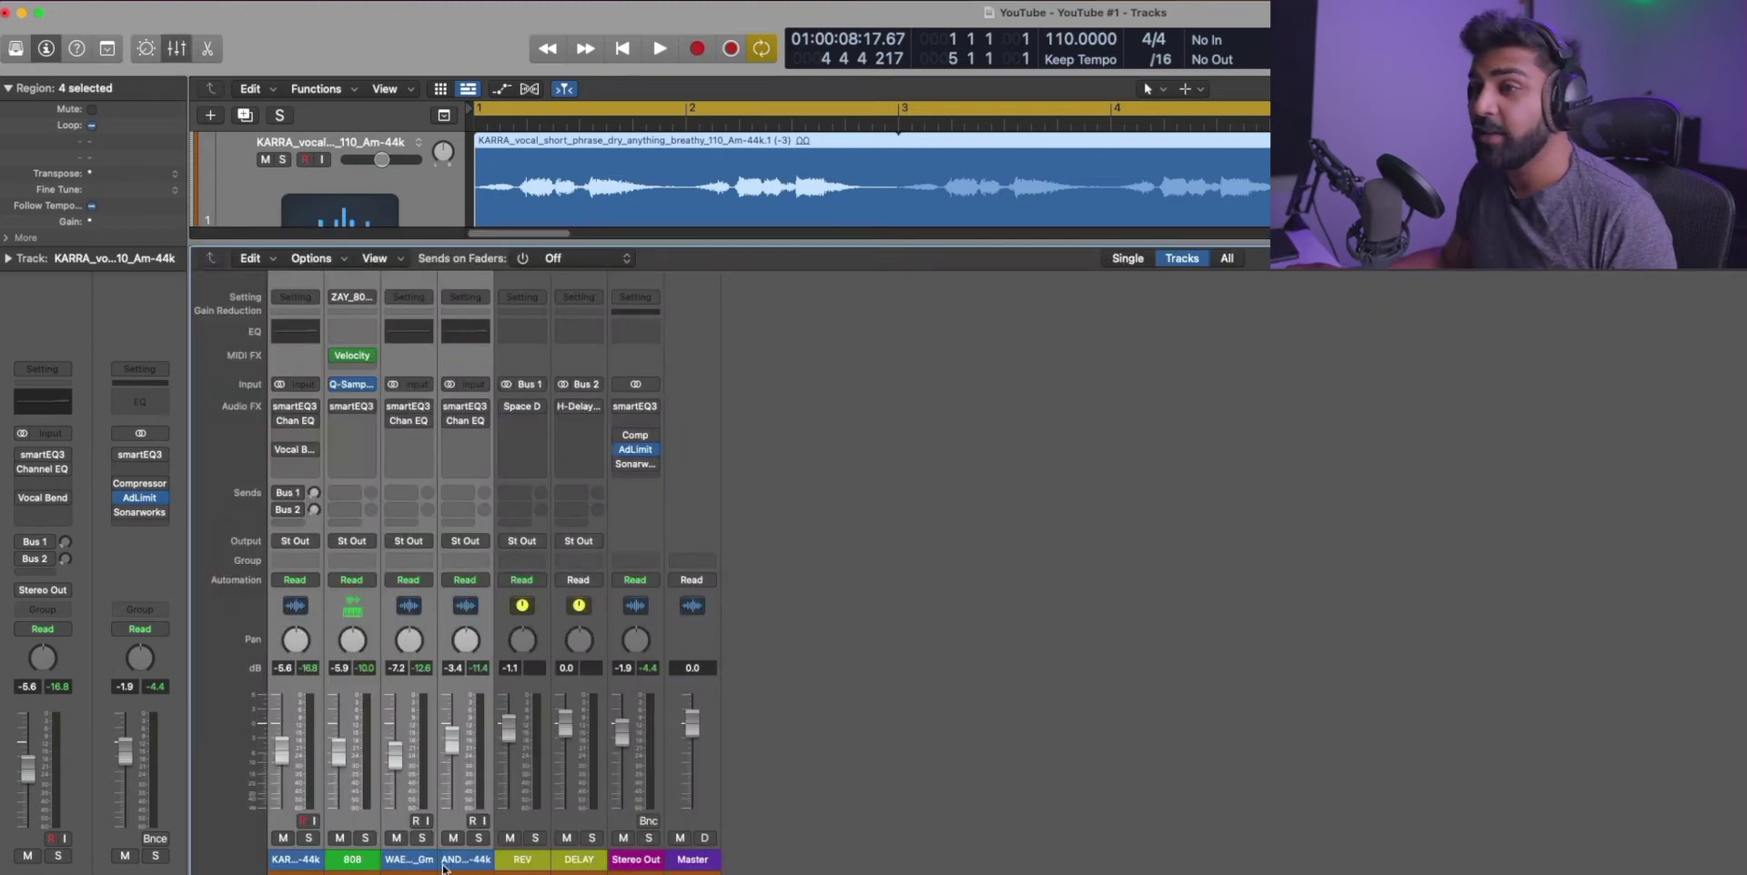
pyautogui.click(466, 859)
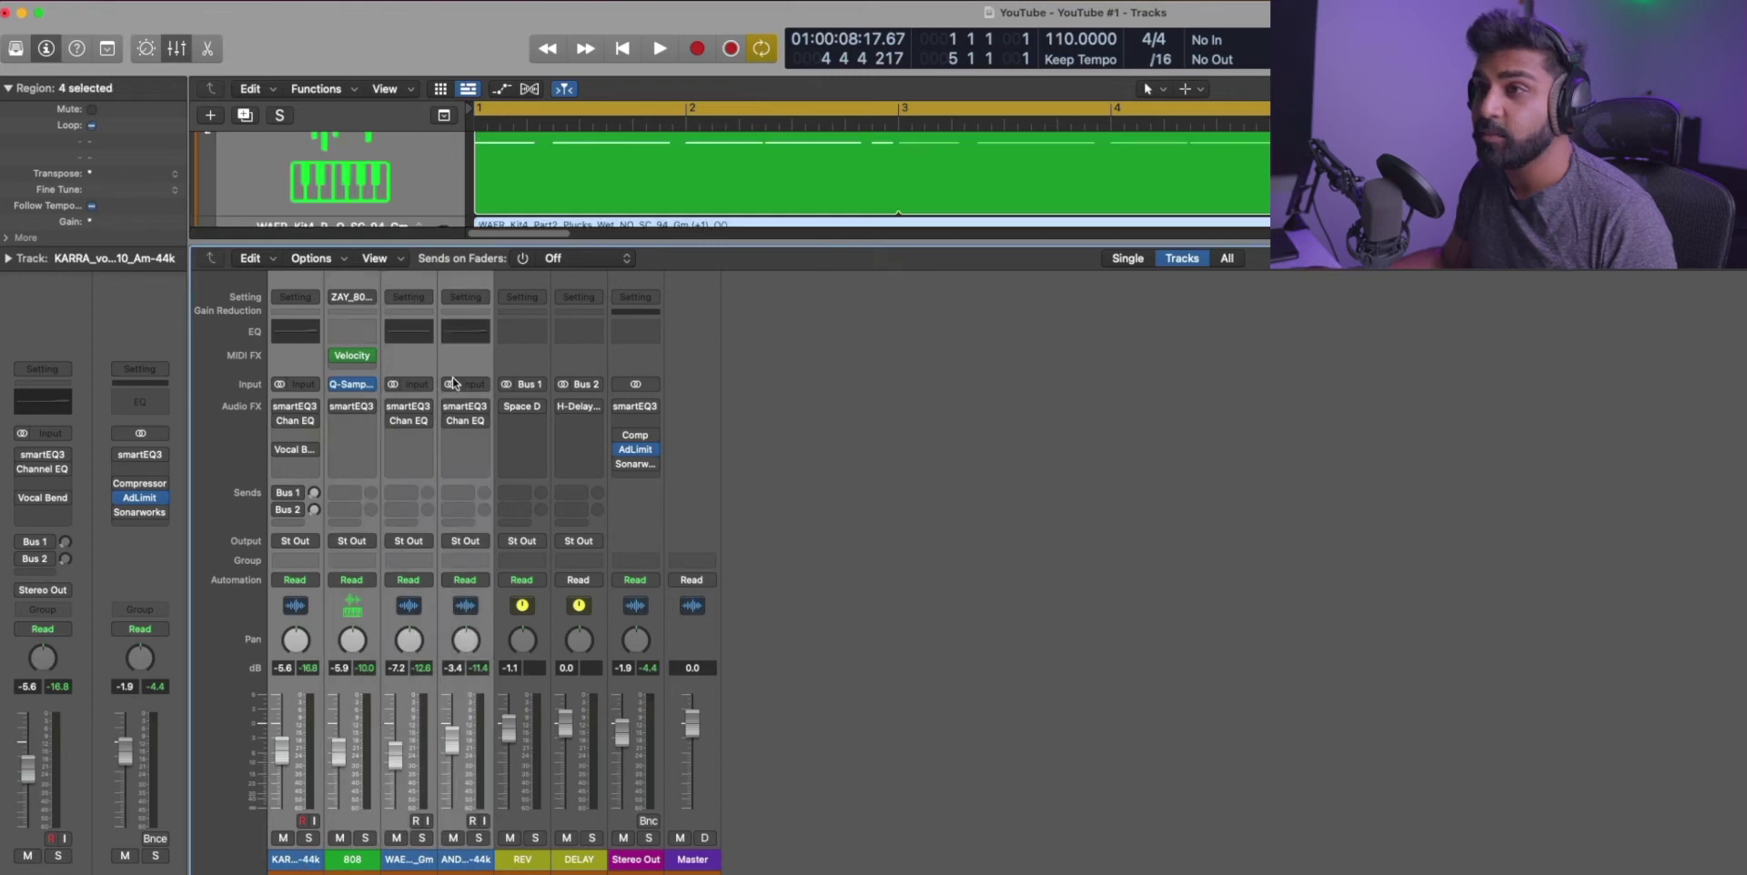
pyautogui.press('x')
pyautogui.press('x')
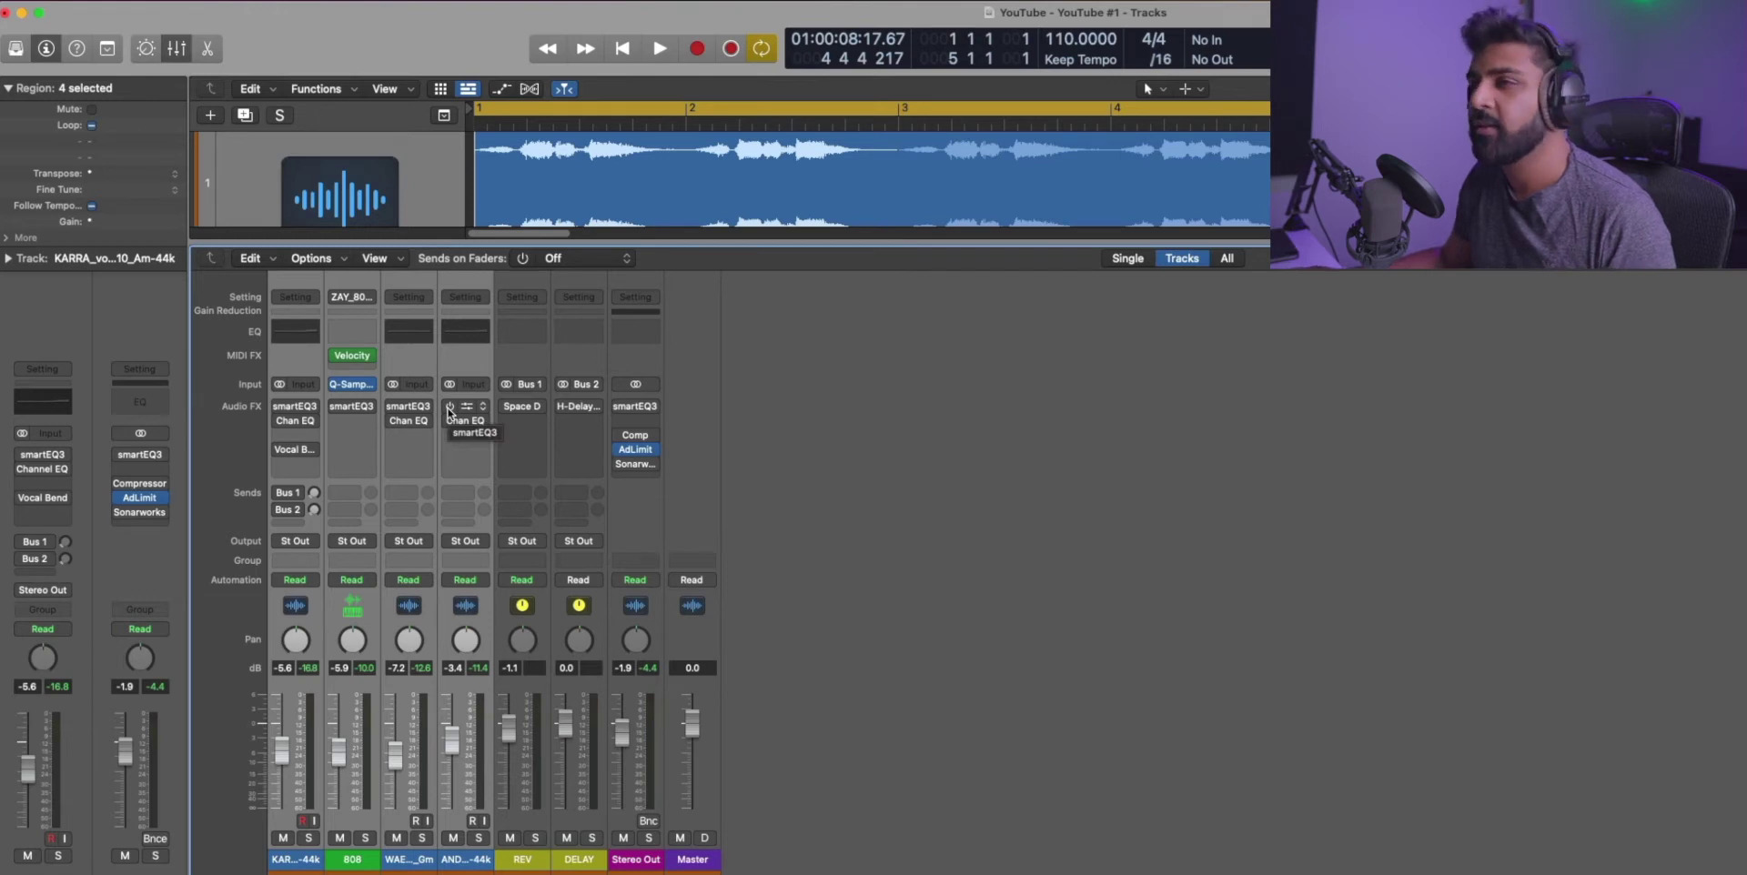
pyautogui.press('space')
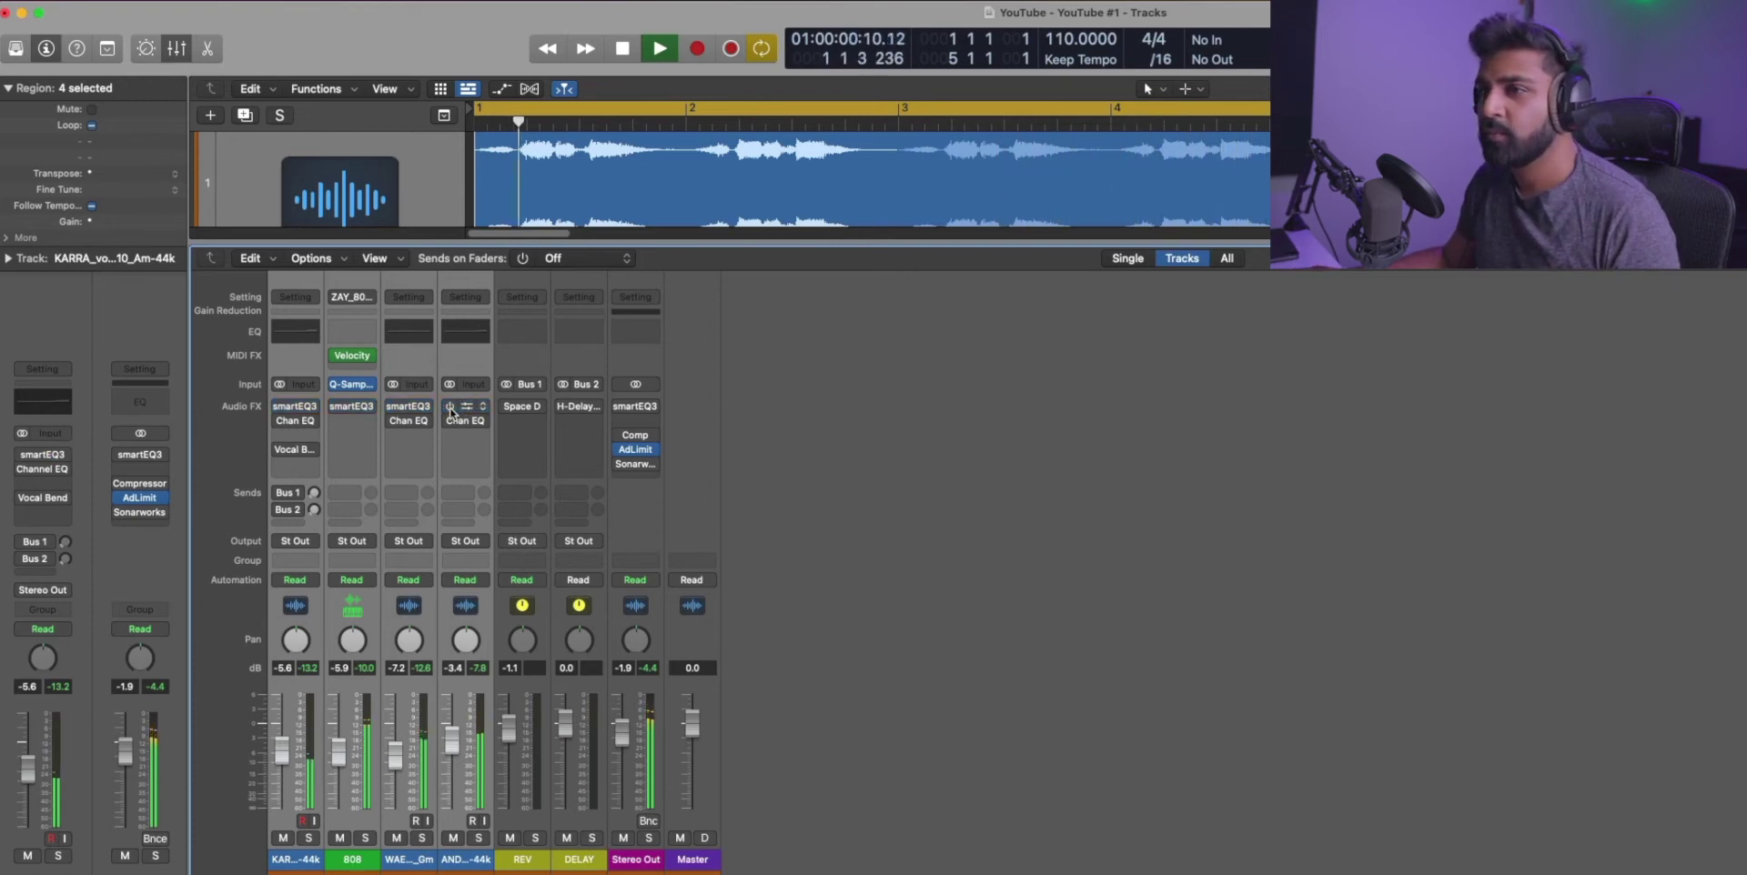
pyautogui.press('space')
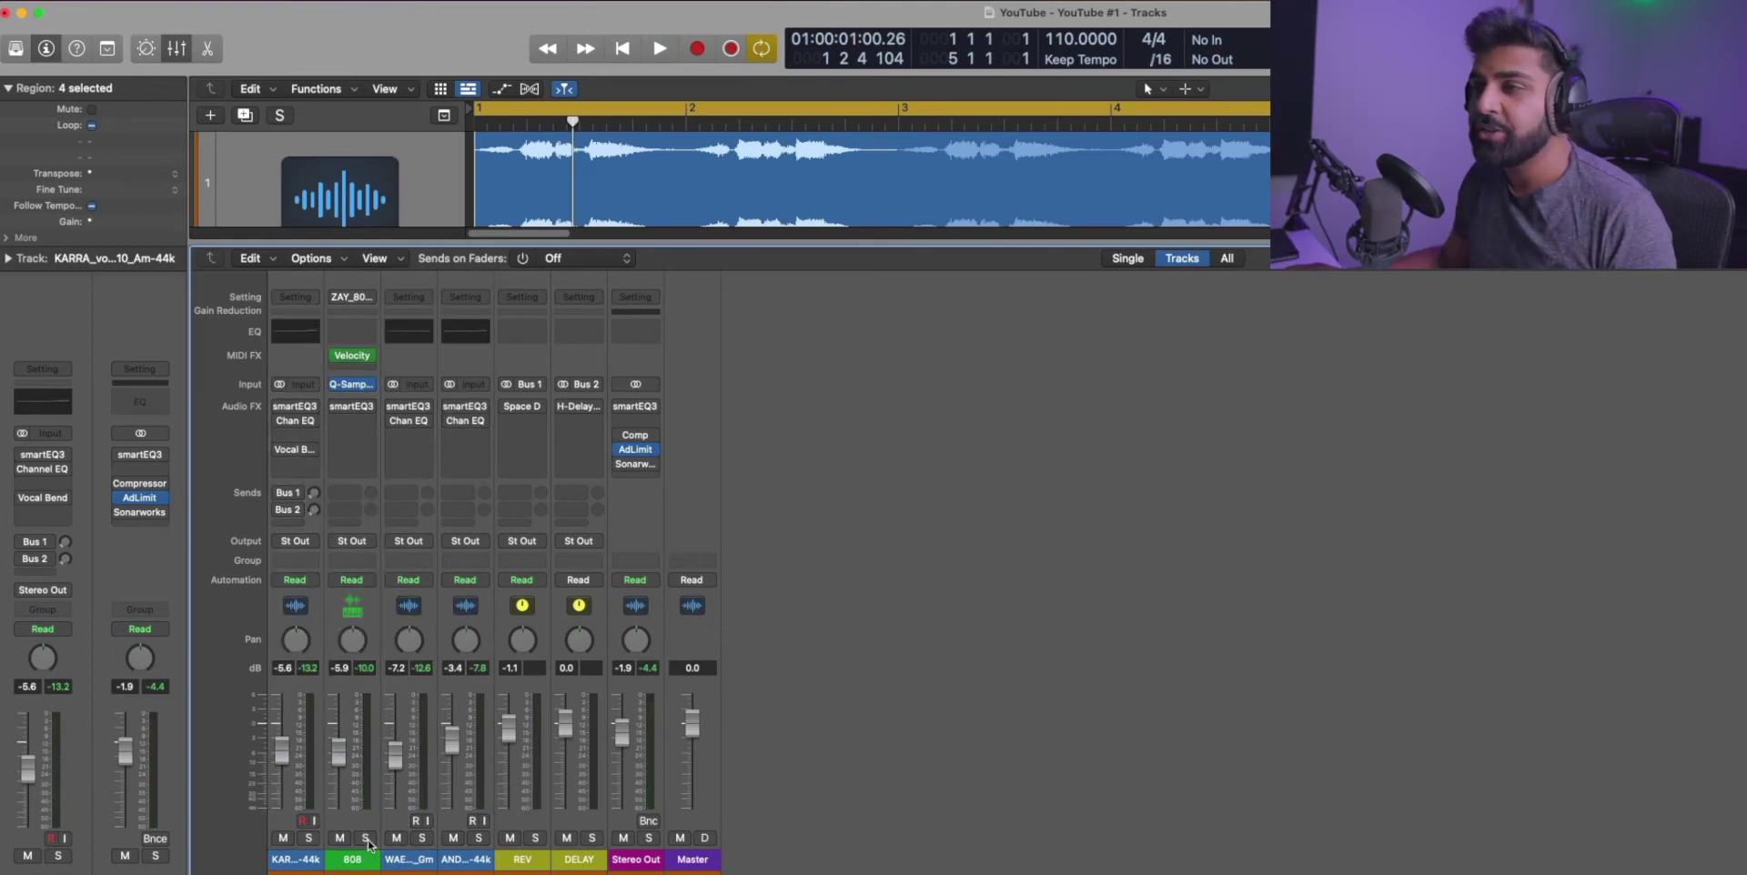
pyautogui.press('x')
pyautogui.click(335, 409)
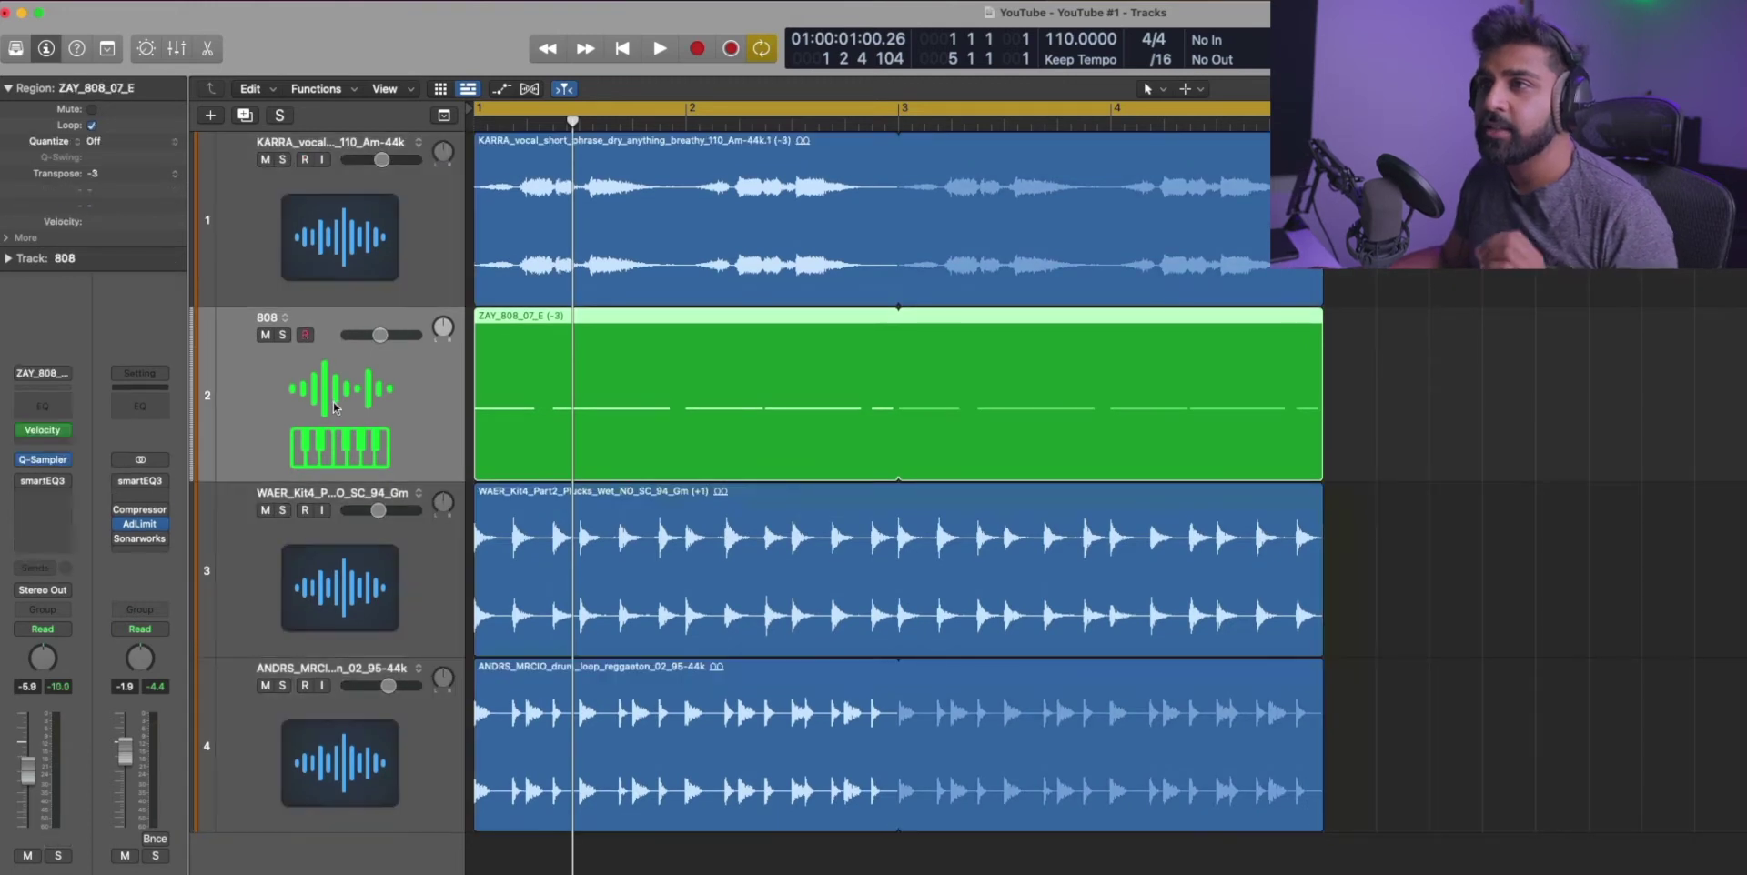
pyautogui.click(319, 224)
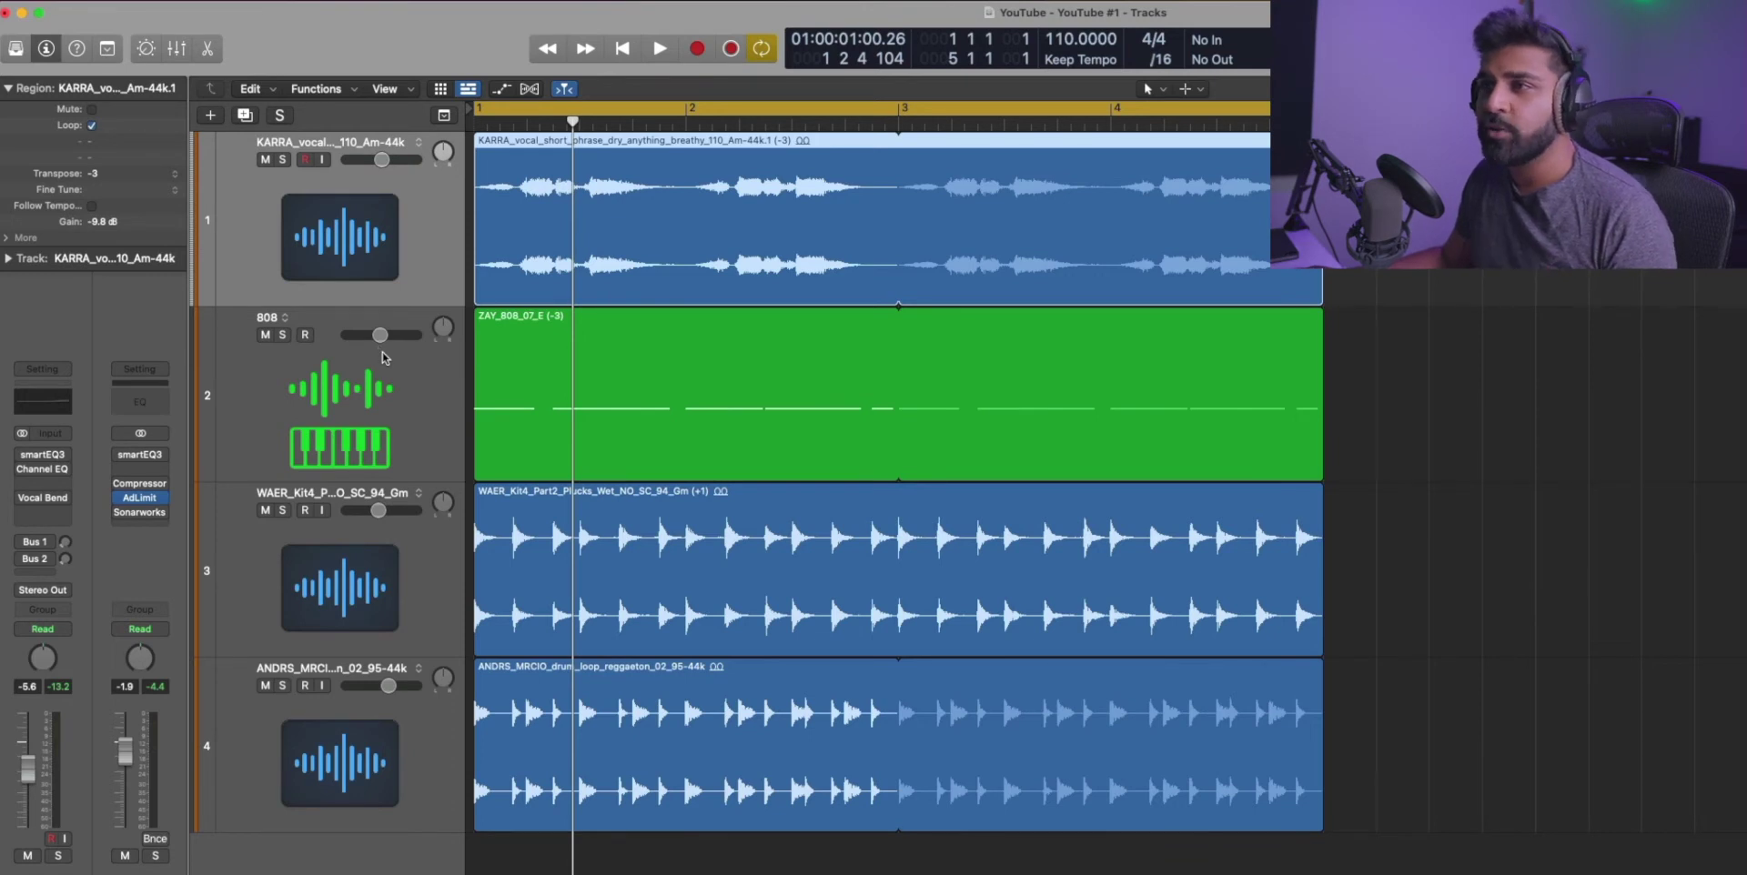
pyautogui.press('x')
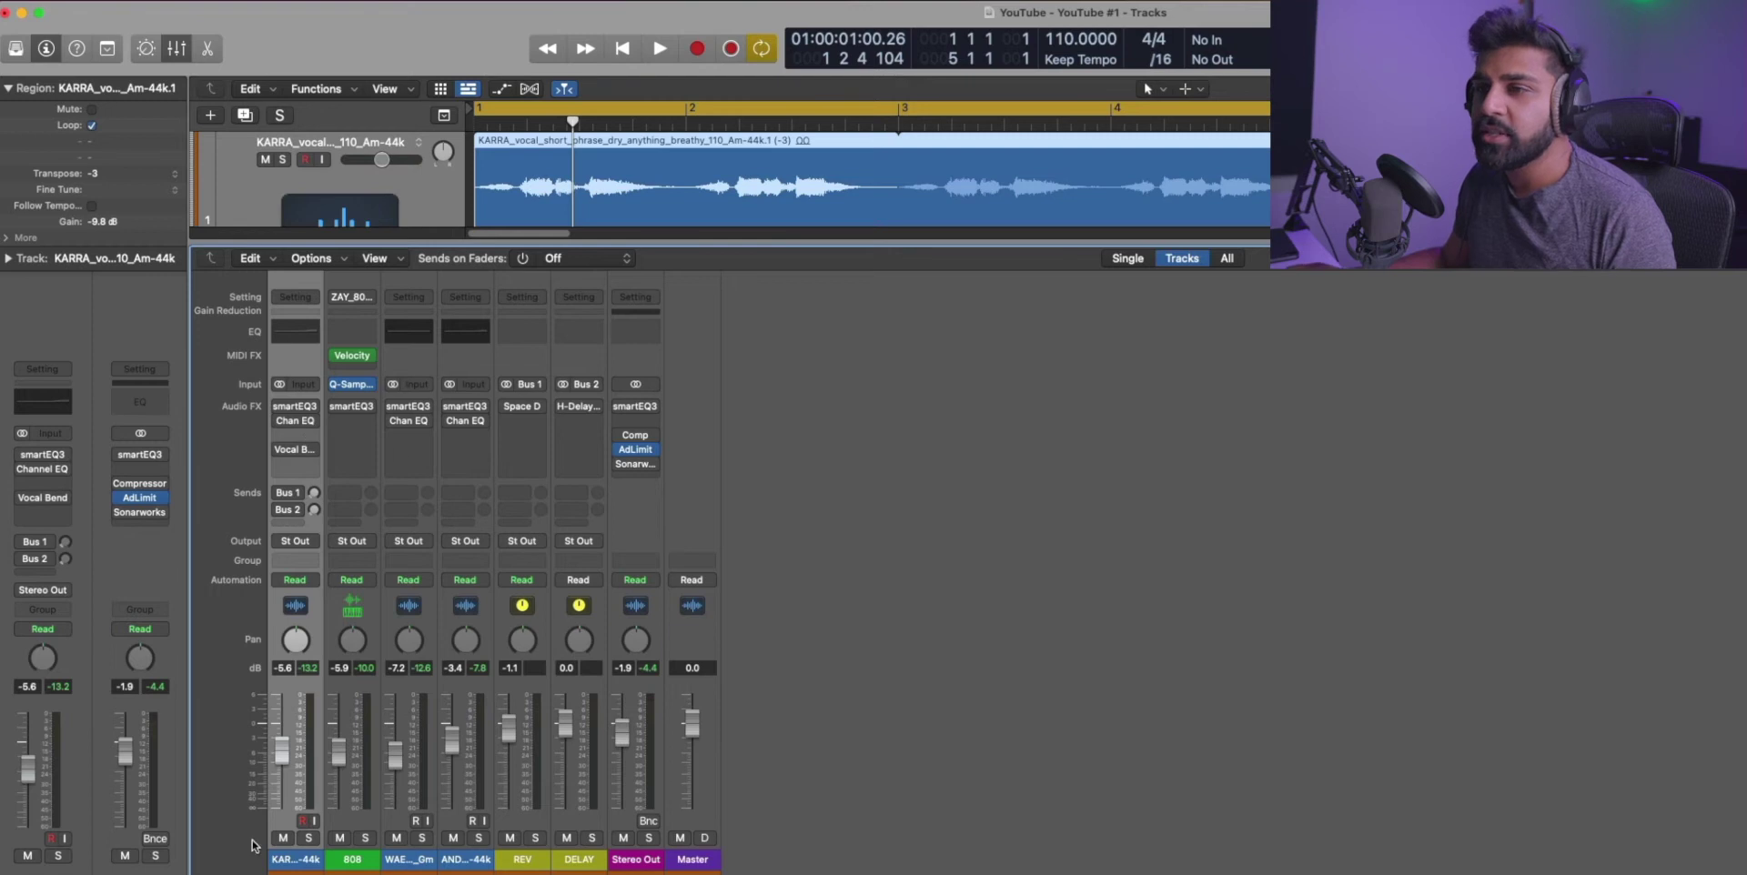
# Step: Insert smartEQ3 into an empty Audio FX slot on all four selected track channels
pyautogui.keyDown('shift'); pyautogui.click(458, 859); pyautogui.keyUp('shift')
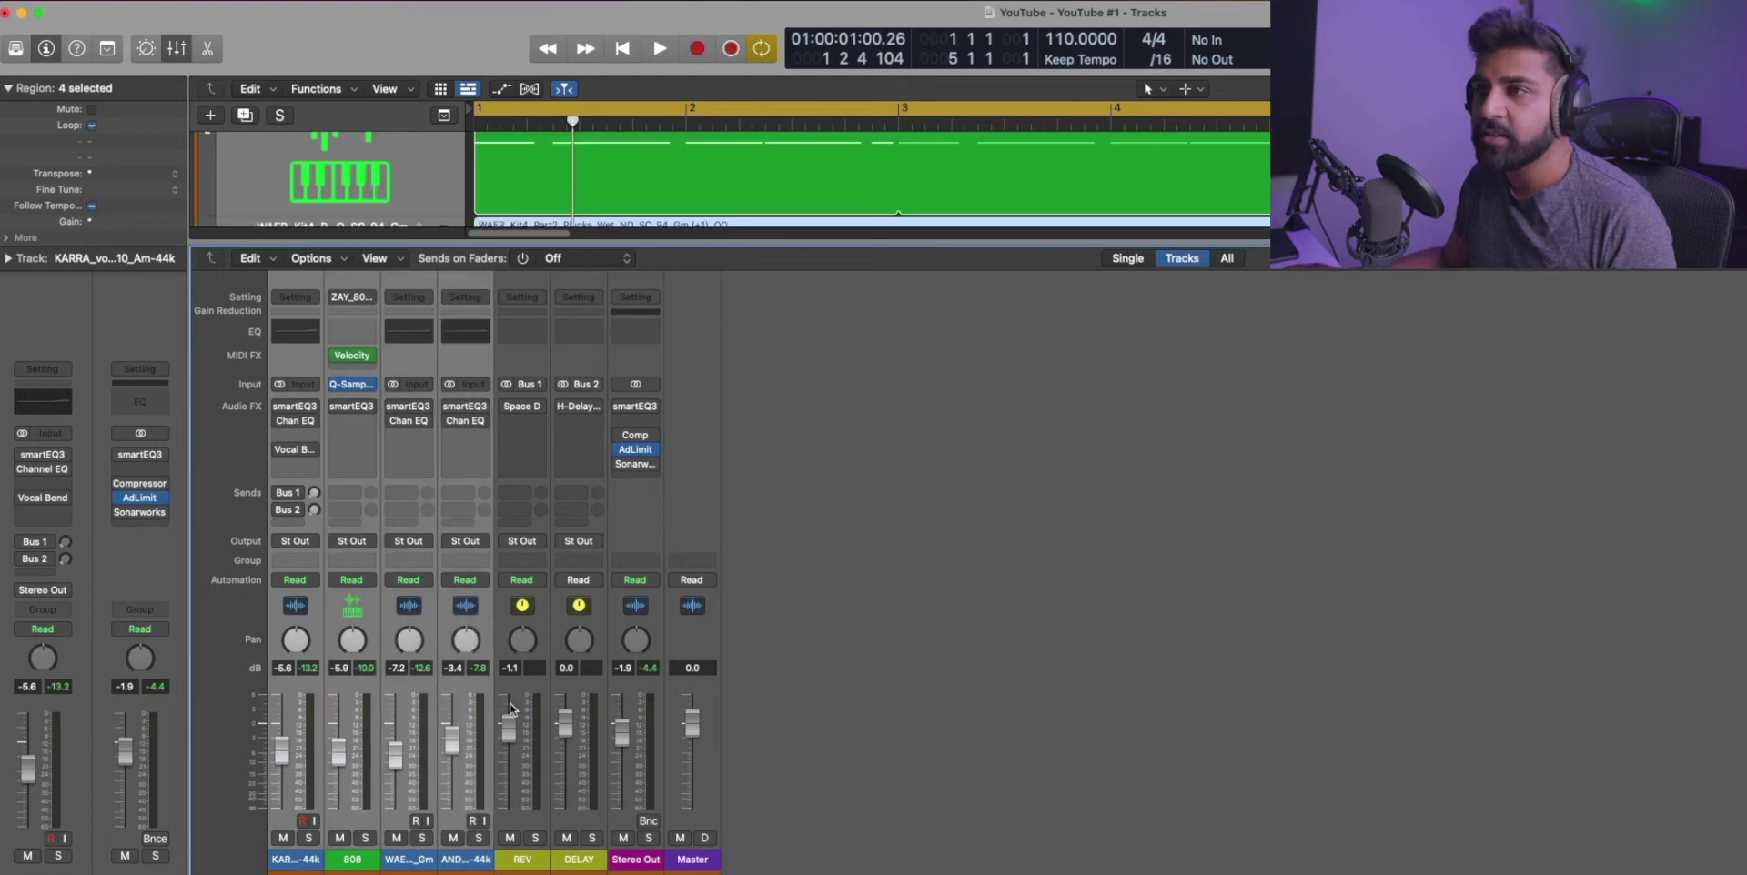
pyautogui.click(476, 475)
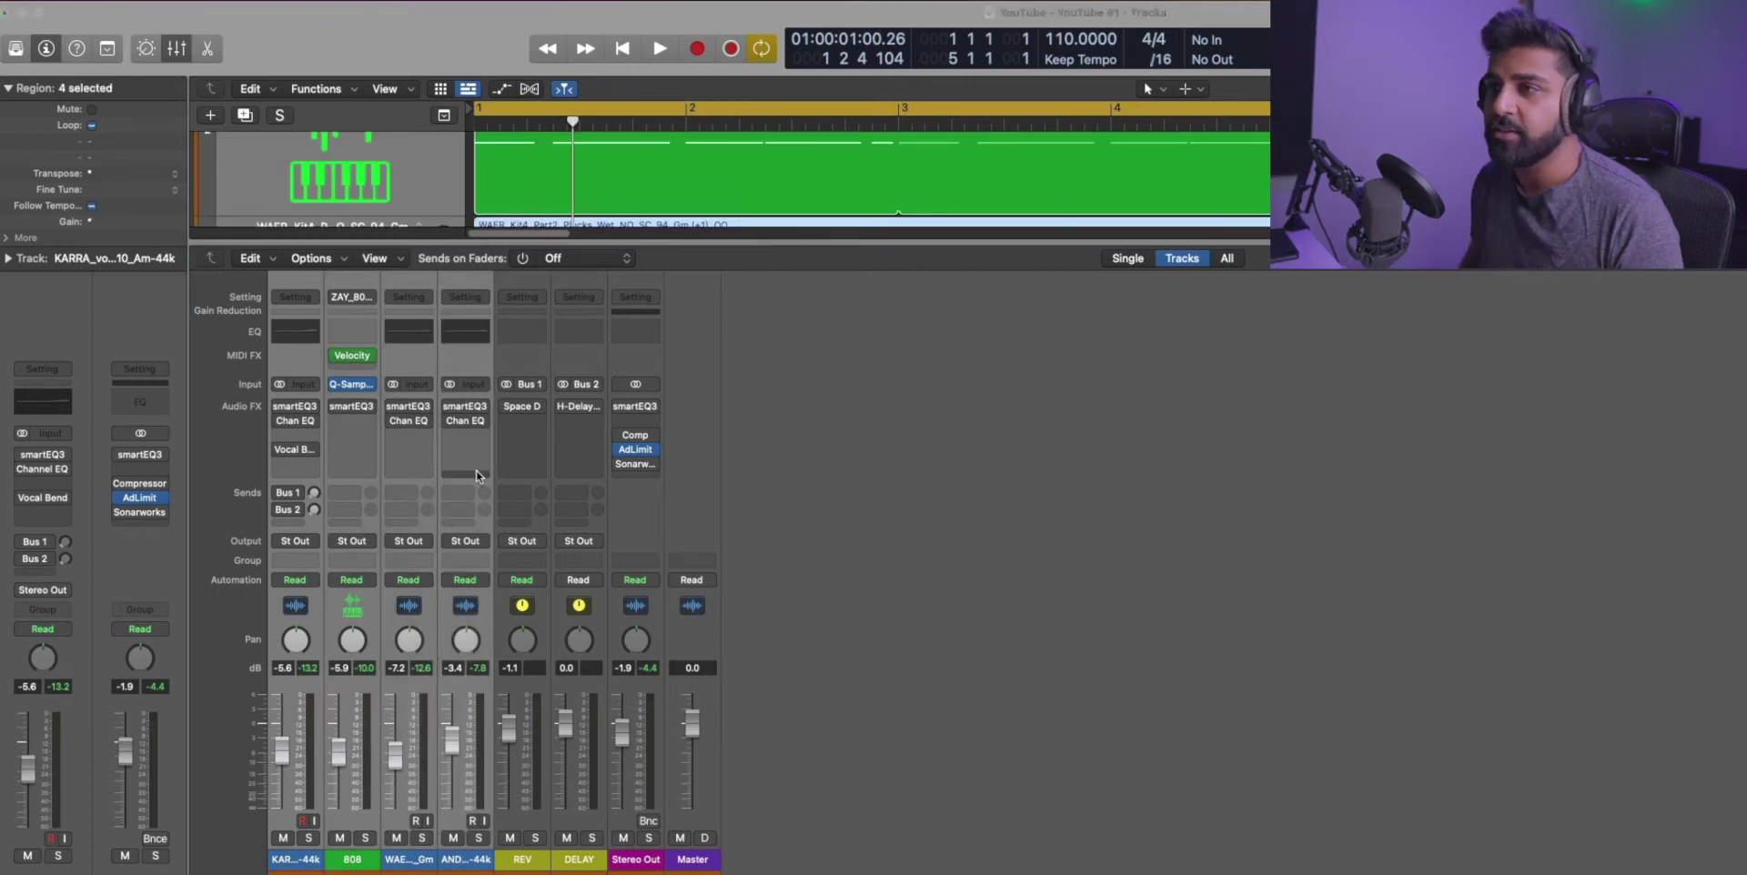
pyautogui.write('smart')
pyautogui.press('Escape')
pyautogui.click(475, 475)
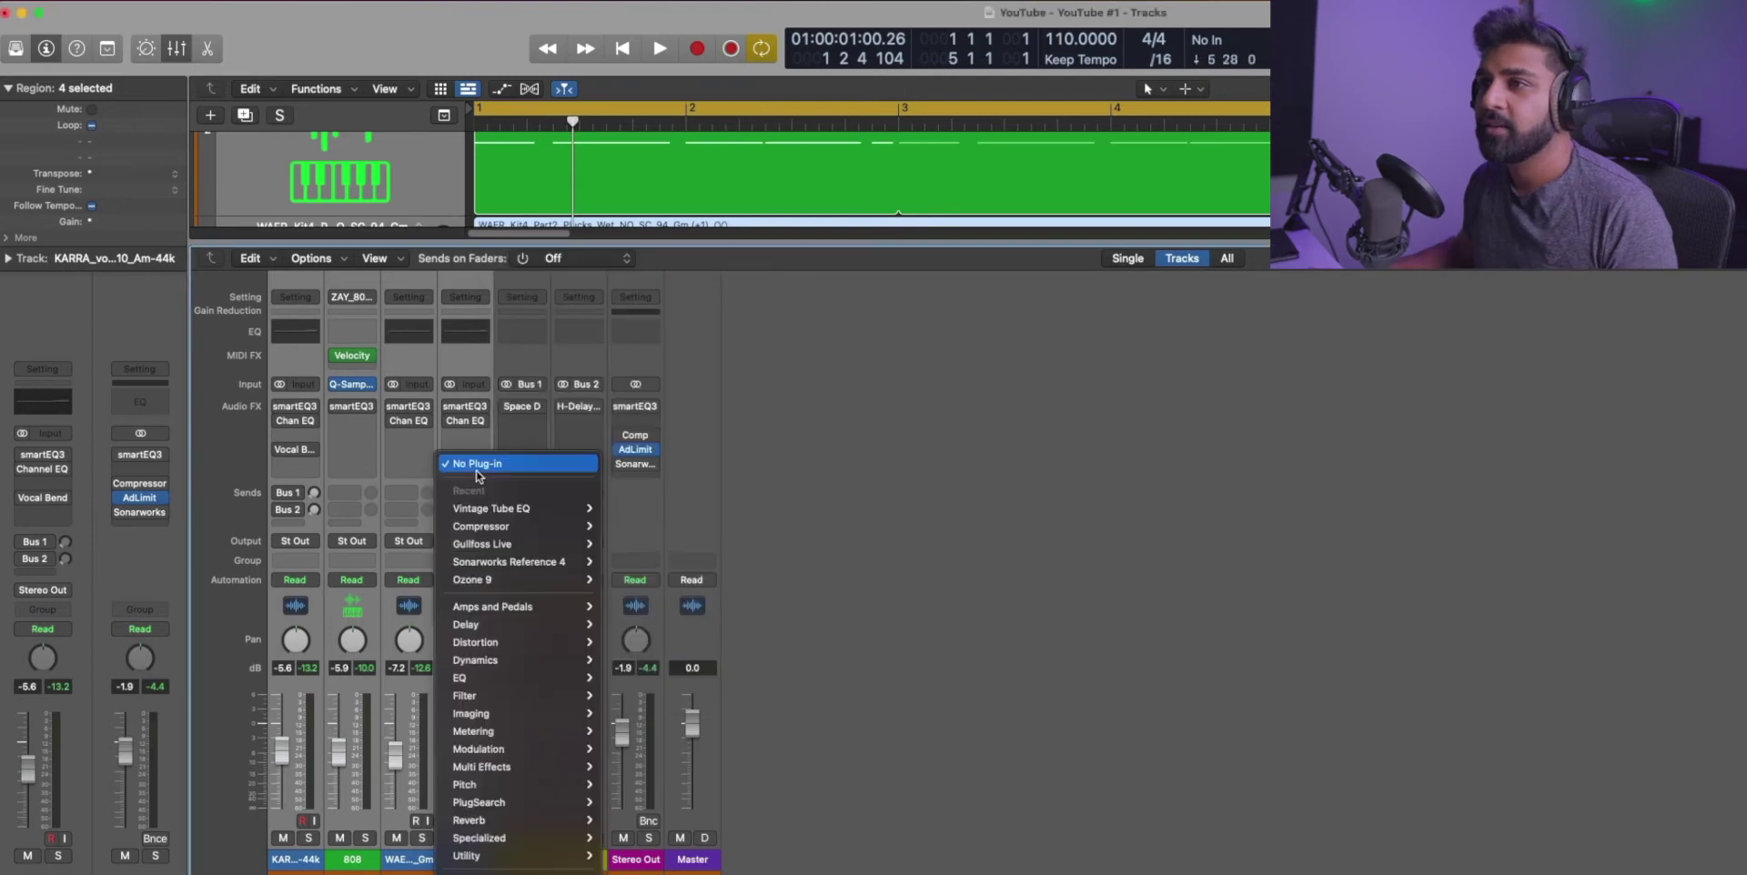
pyautogui.press('Escape')
pyautogui.click(464, 406)
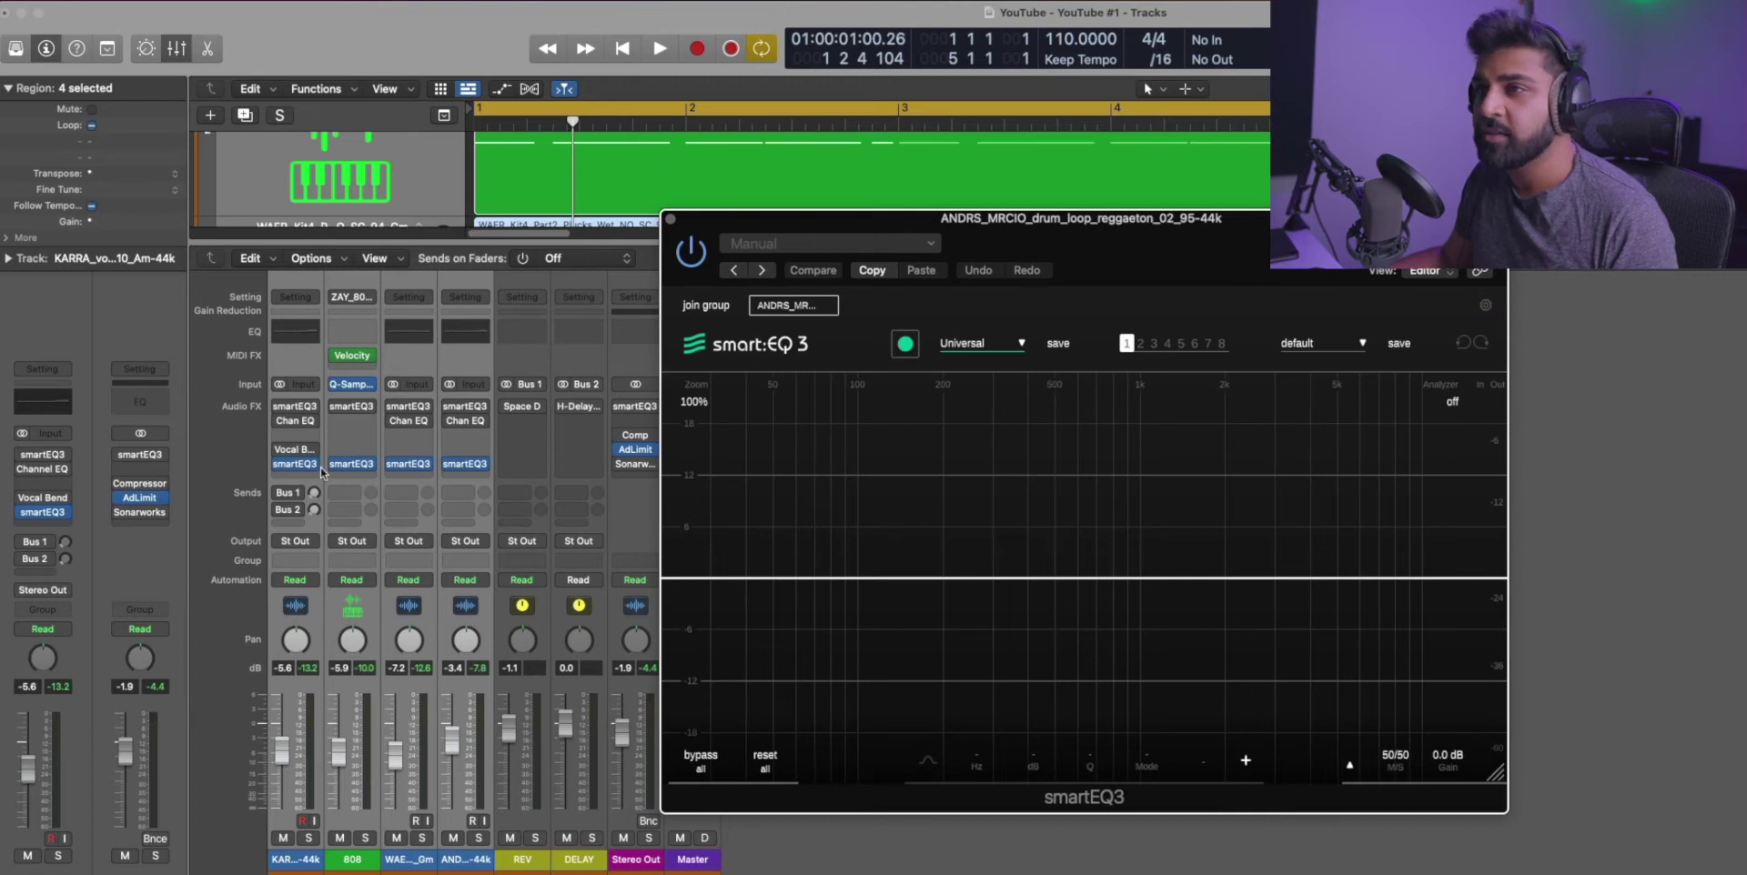
# Step: Solo the drum loop and let its smartEQ3 learn a filter while the drums play
pyautogui.moveTo(992, 218); pyautogui.dragTo(1389, 217)
pyautogui.click(472, 856)
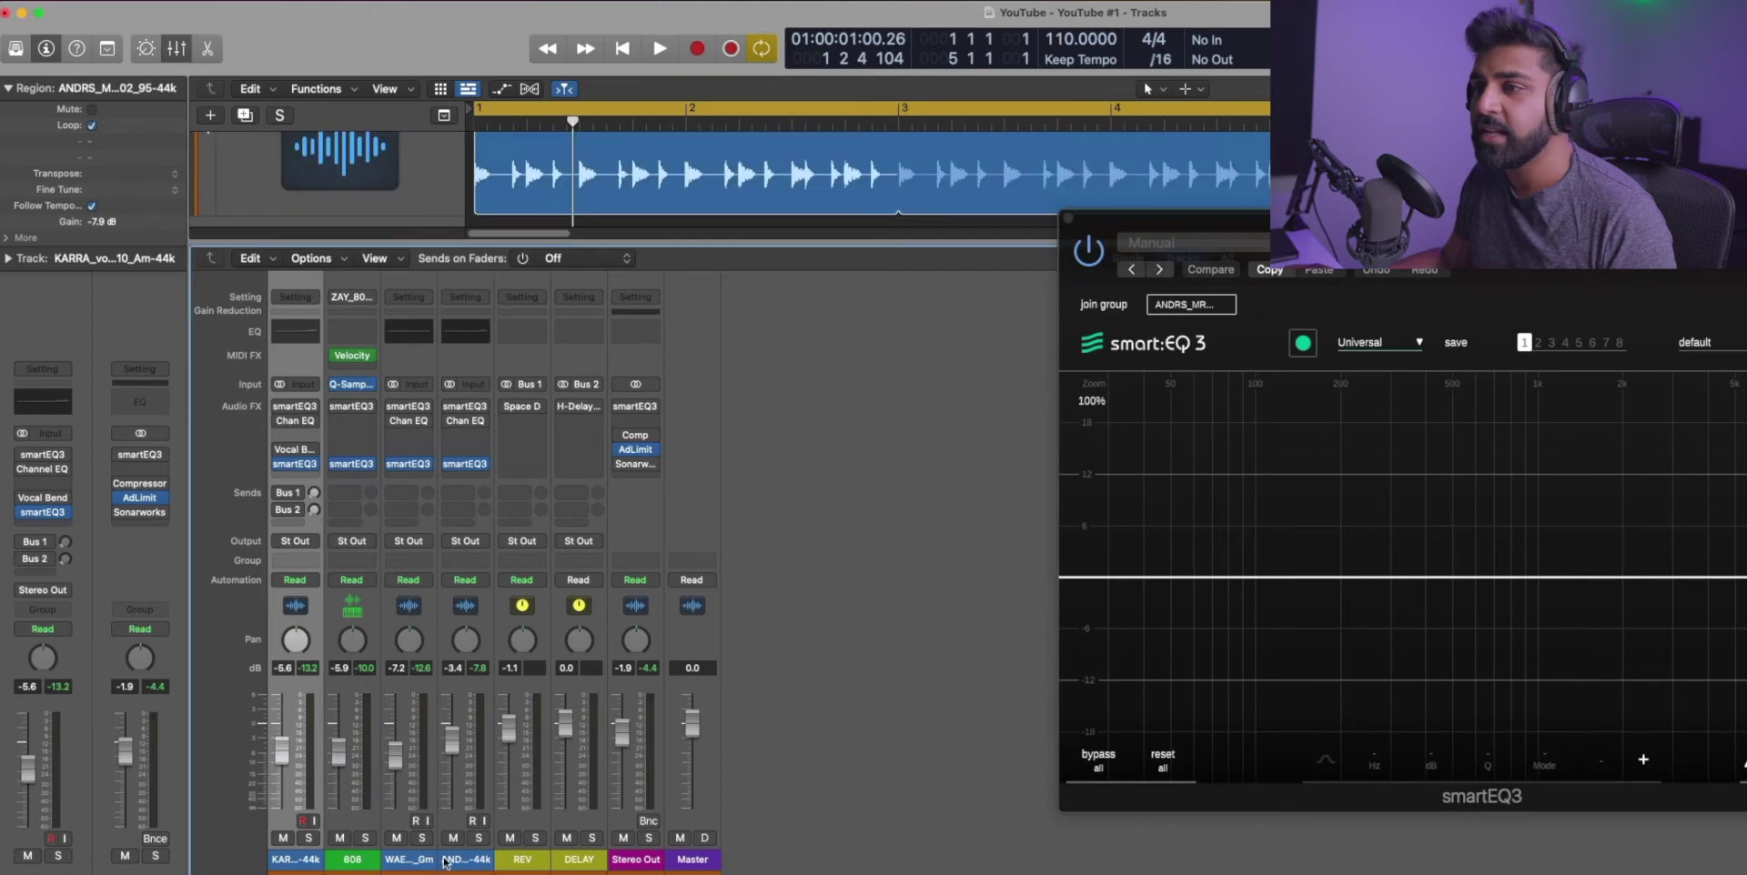
pyautogui.click(479, 838)
pyautogui.press('space')
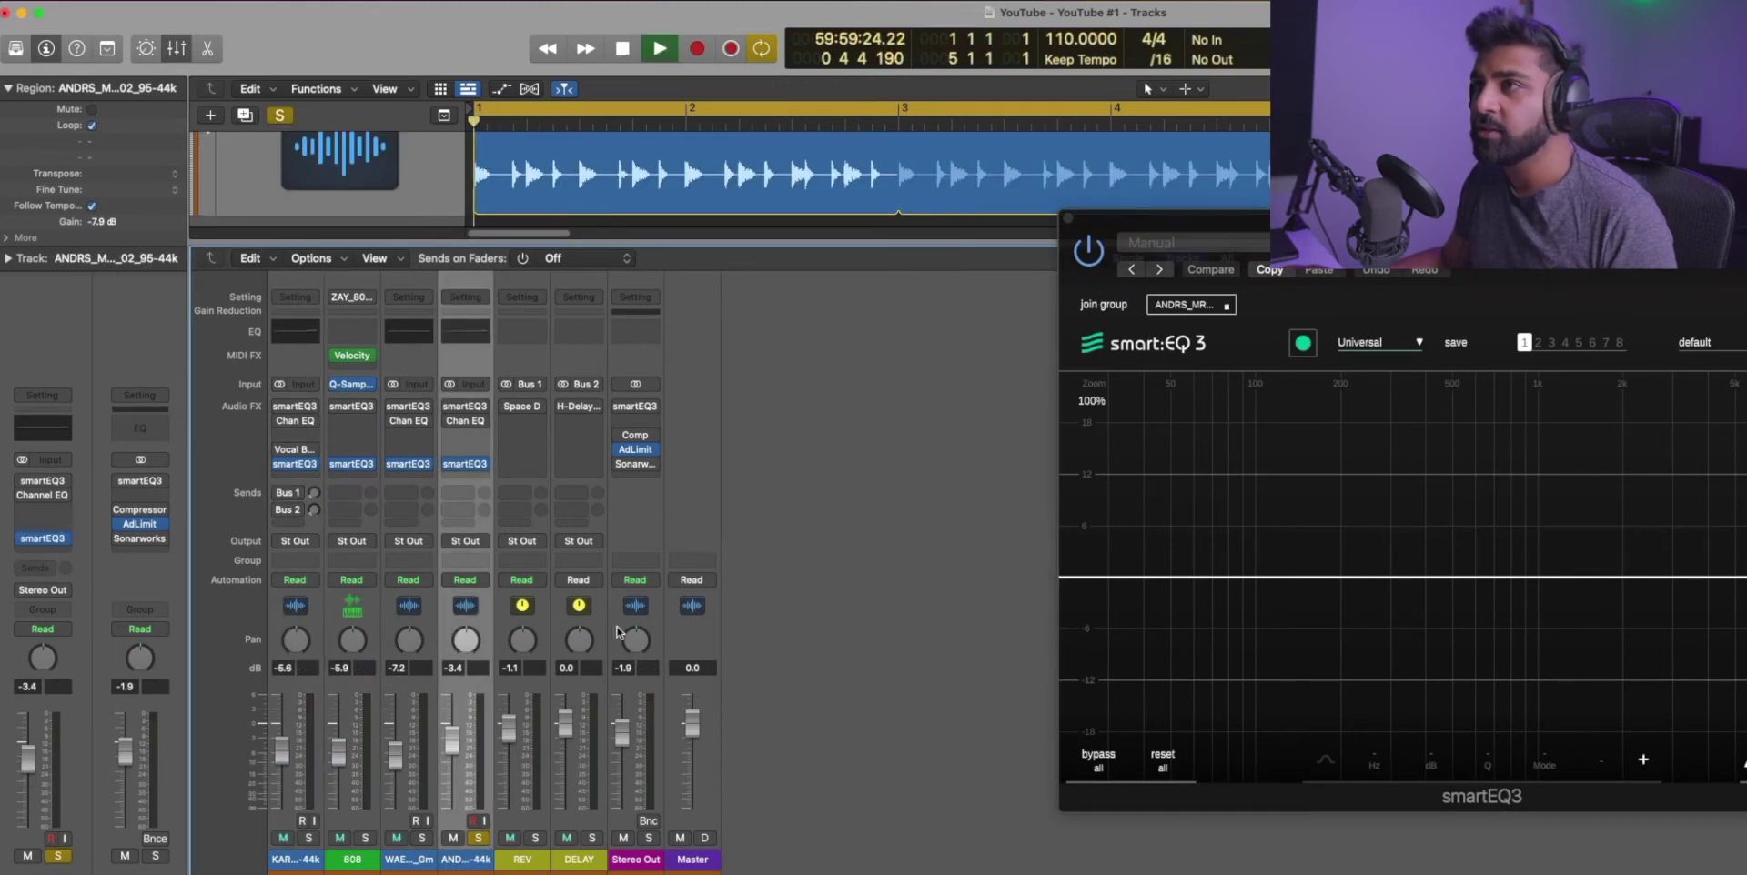
pyautogui.press('space')
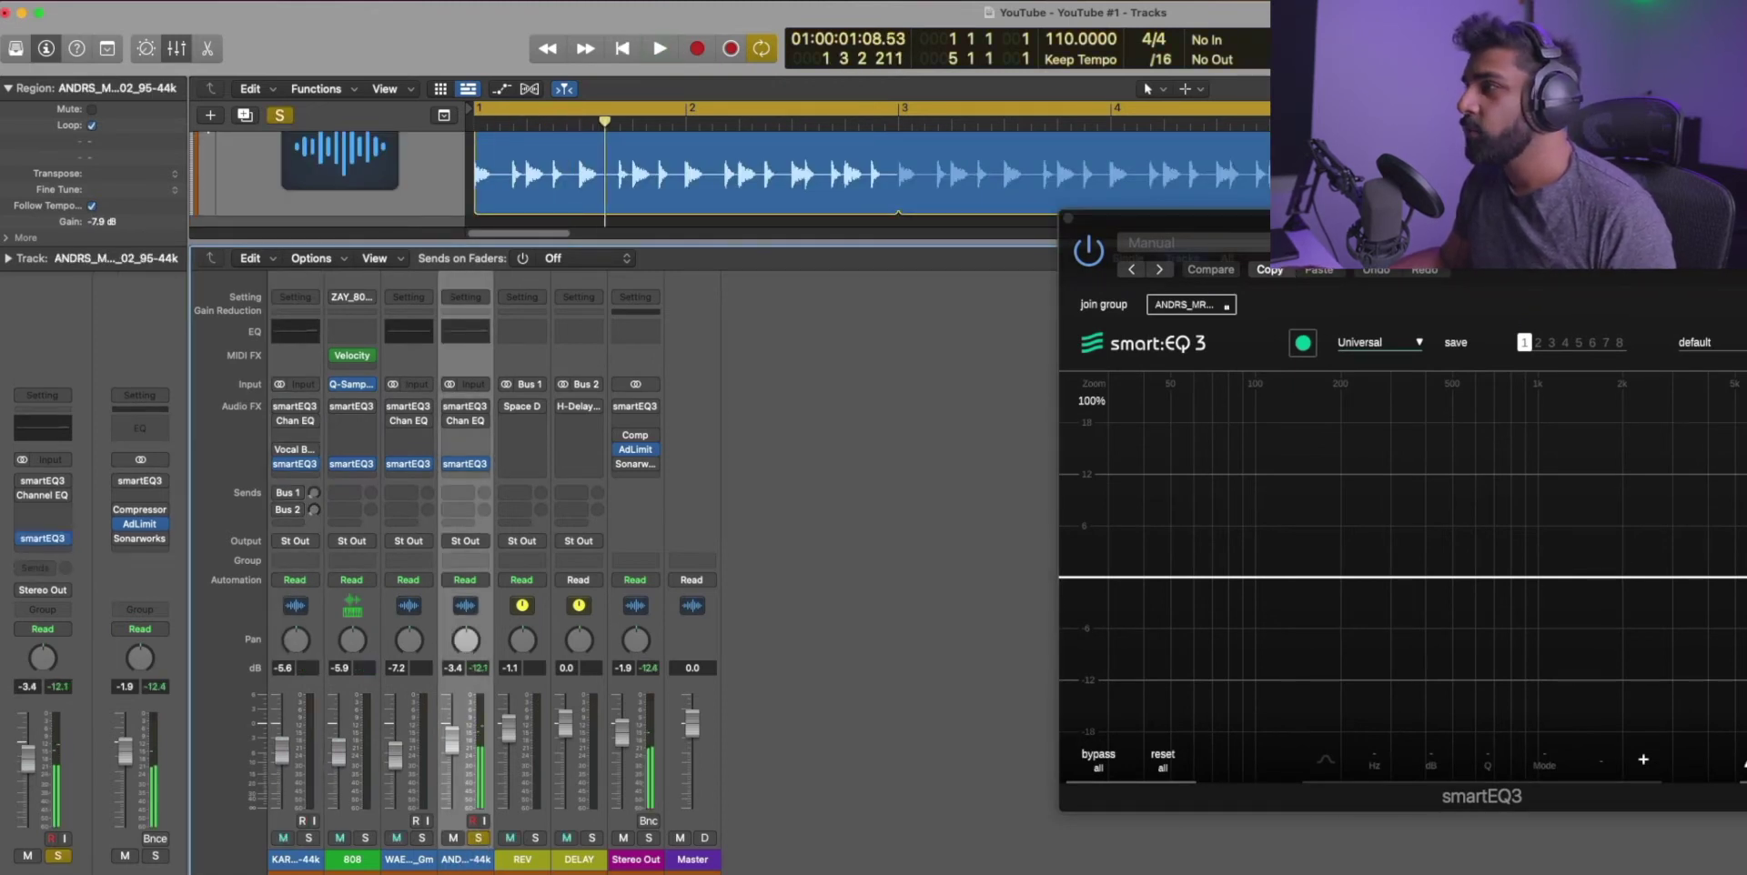
pyautogui.moveTo(1292, 219); pyautogui.dragTo(910, 219)
pyautogui.click(924, 345)
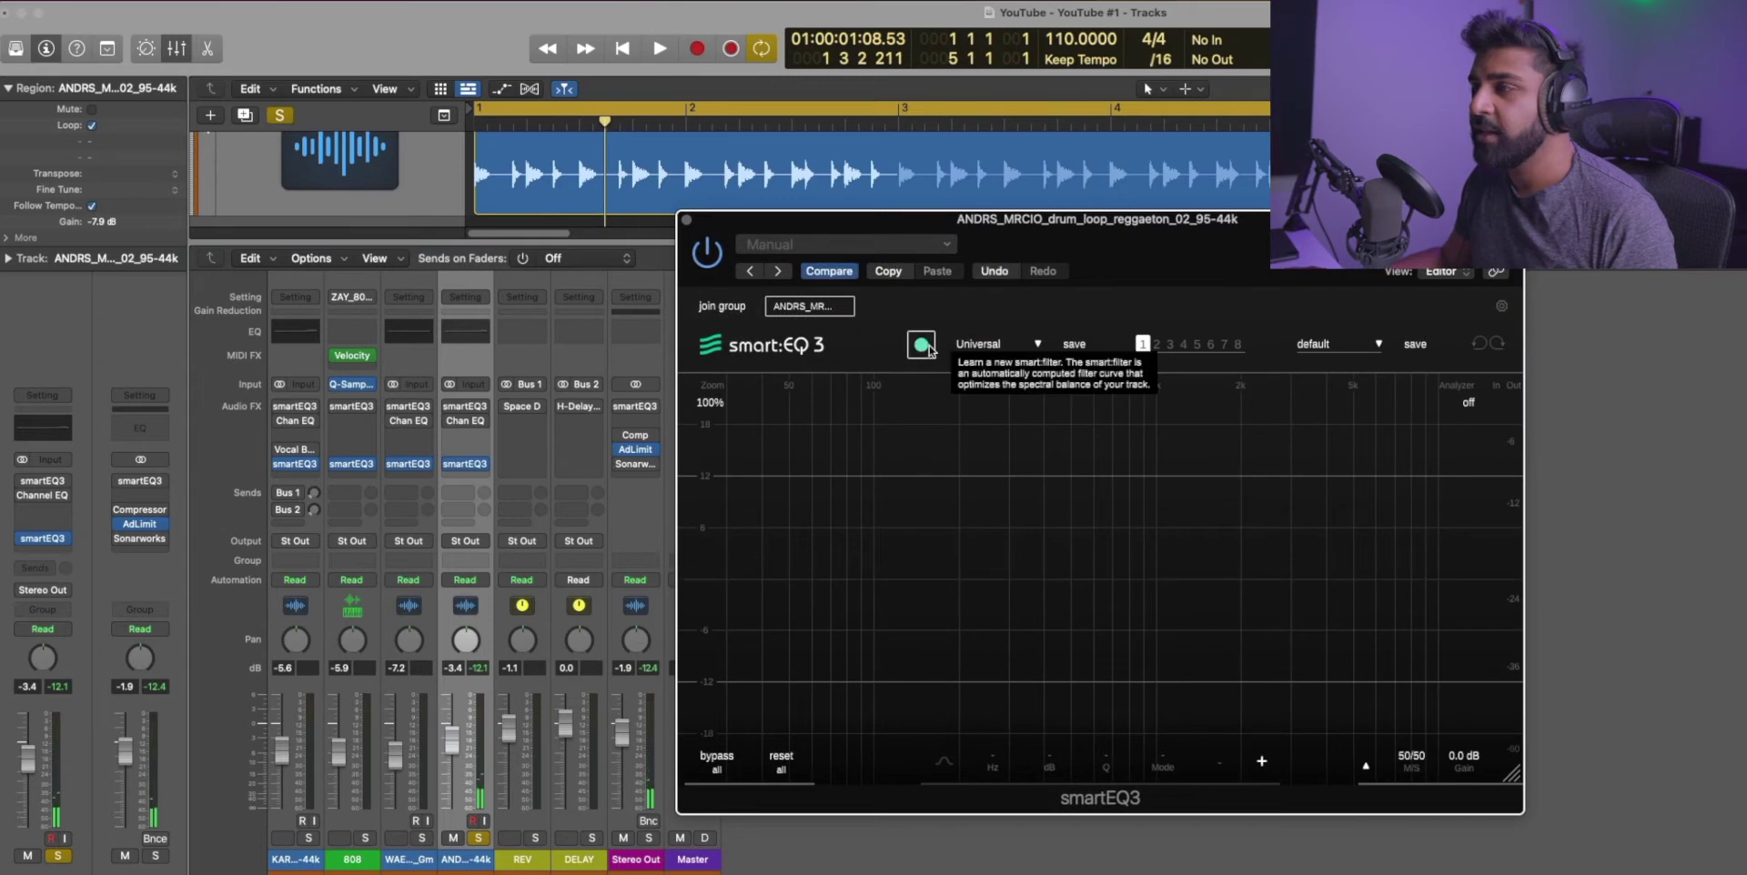
pyautogui.press('space')
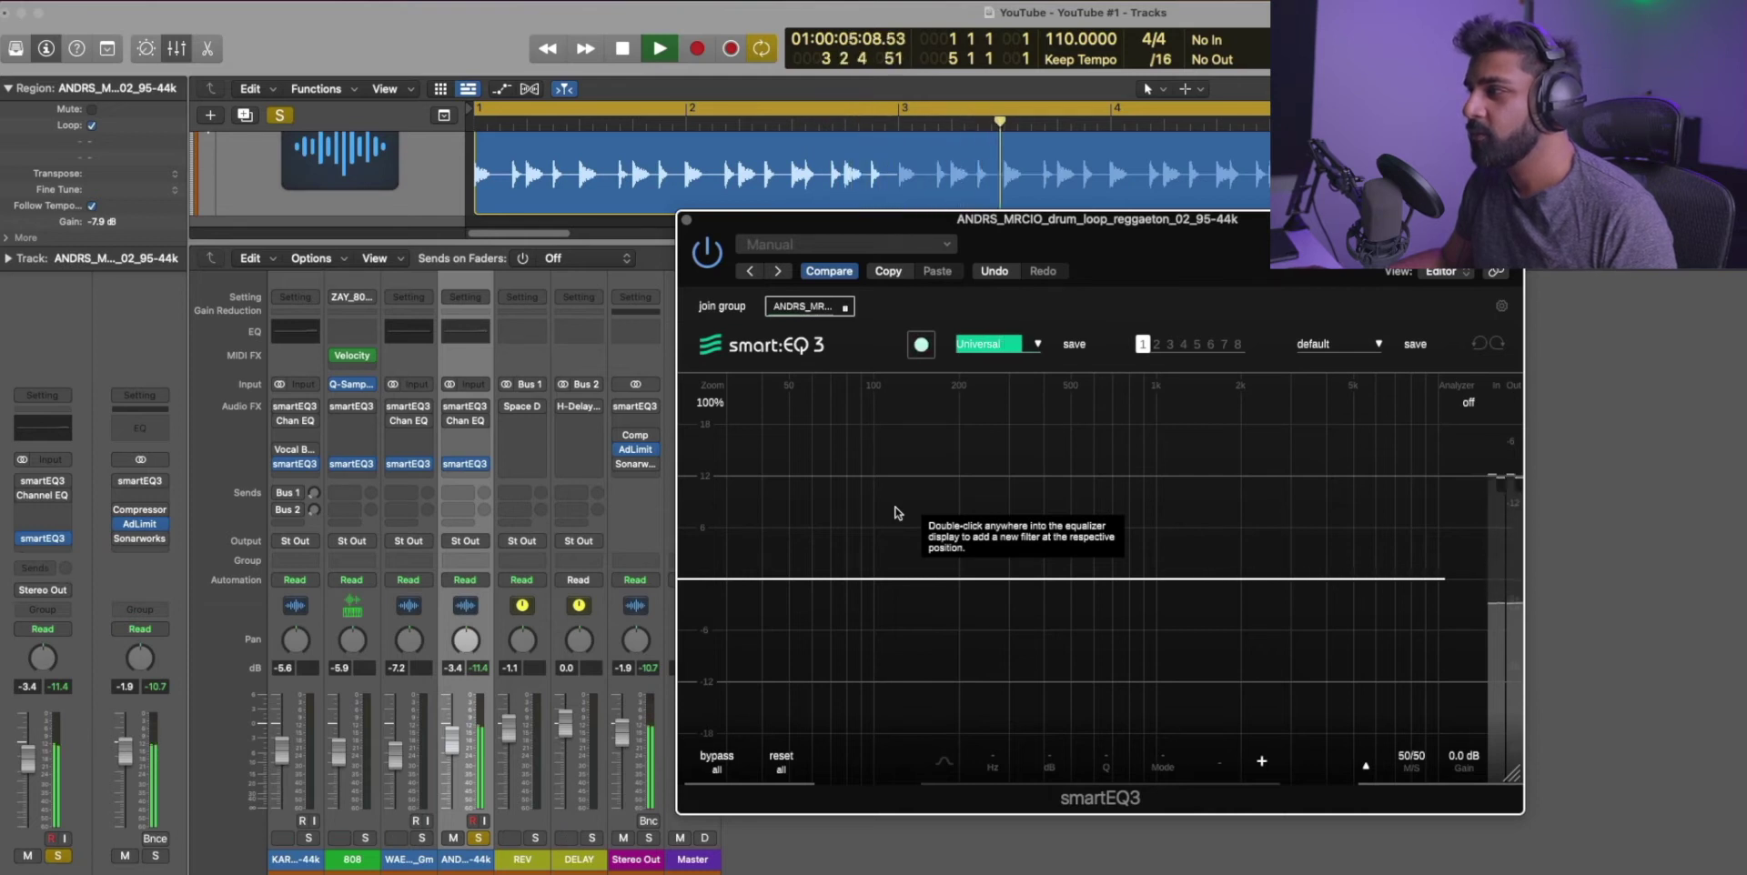
pyautogui.press('space')
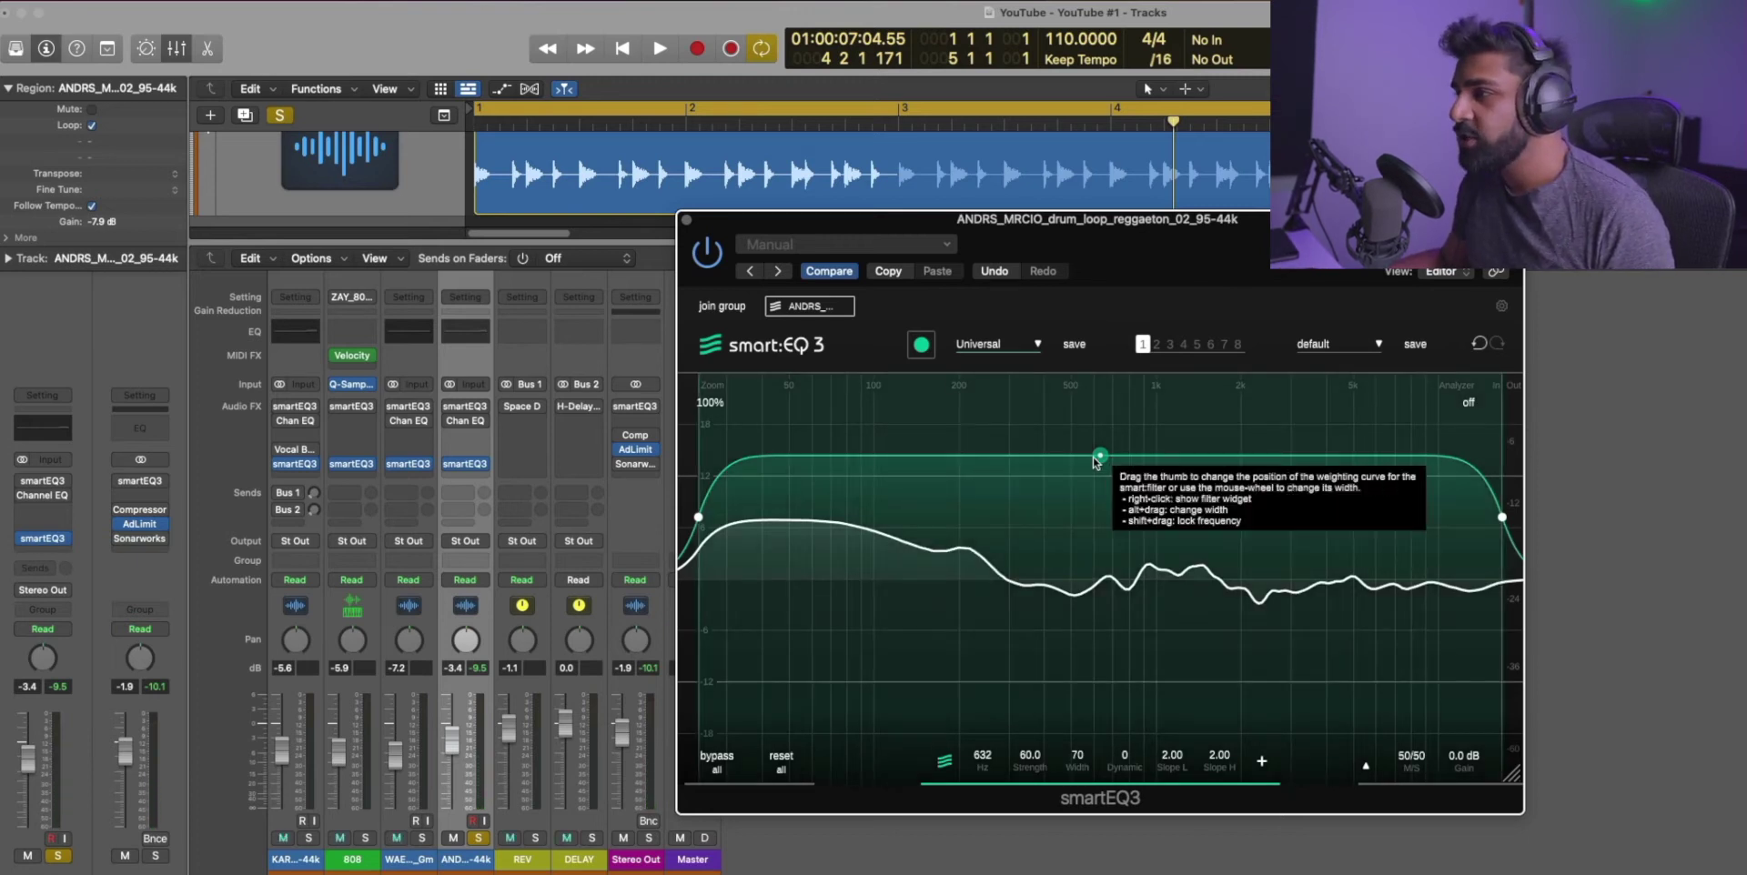
# Step: Adjust the drum EQ's correction strength during playback, settling at about 50
pyautogui.moveTo(1100, 435); pyautogui.dragTo(1089, 585)
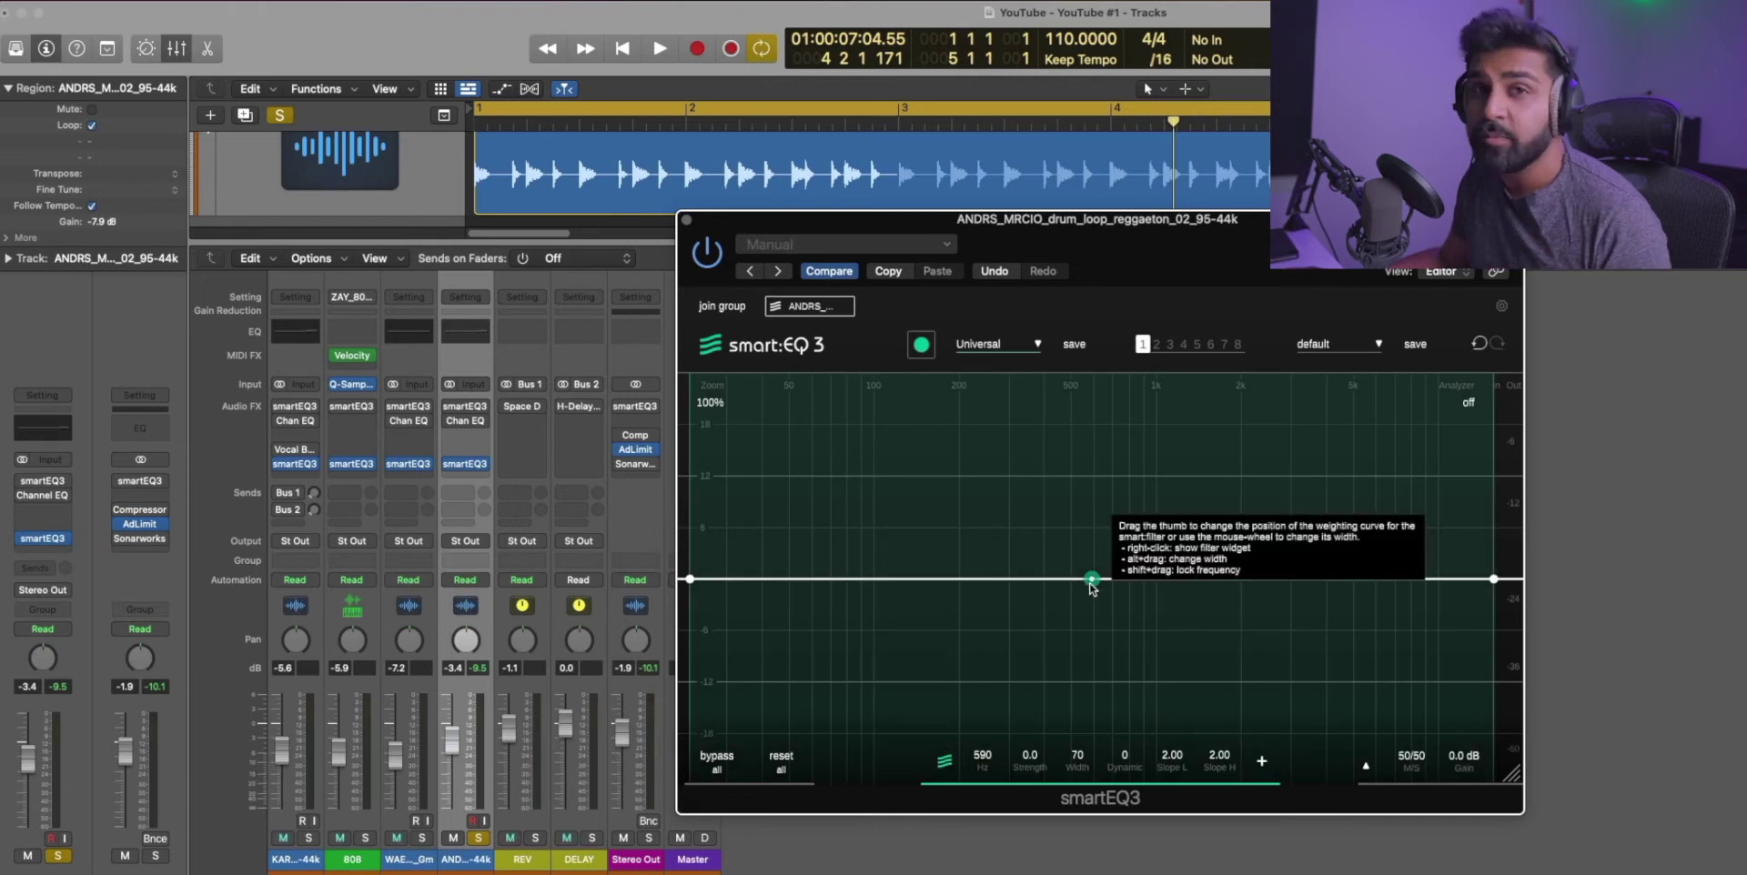
pyautogui.press('space')
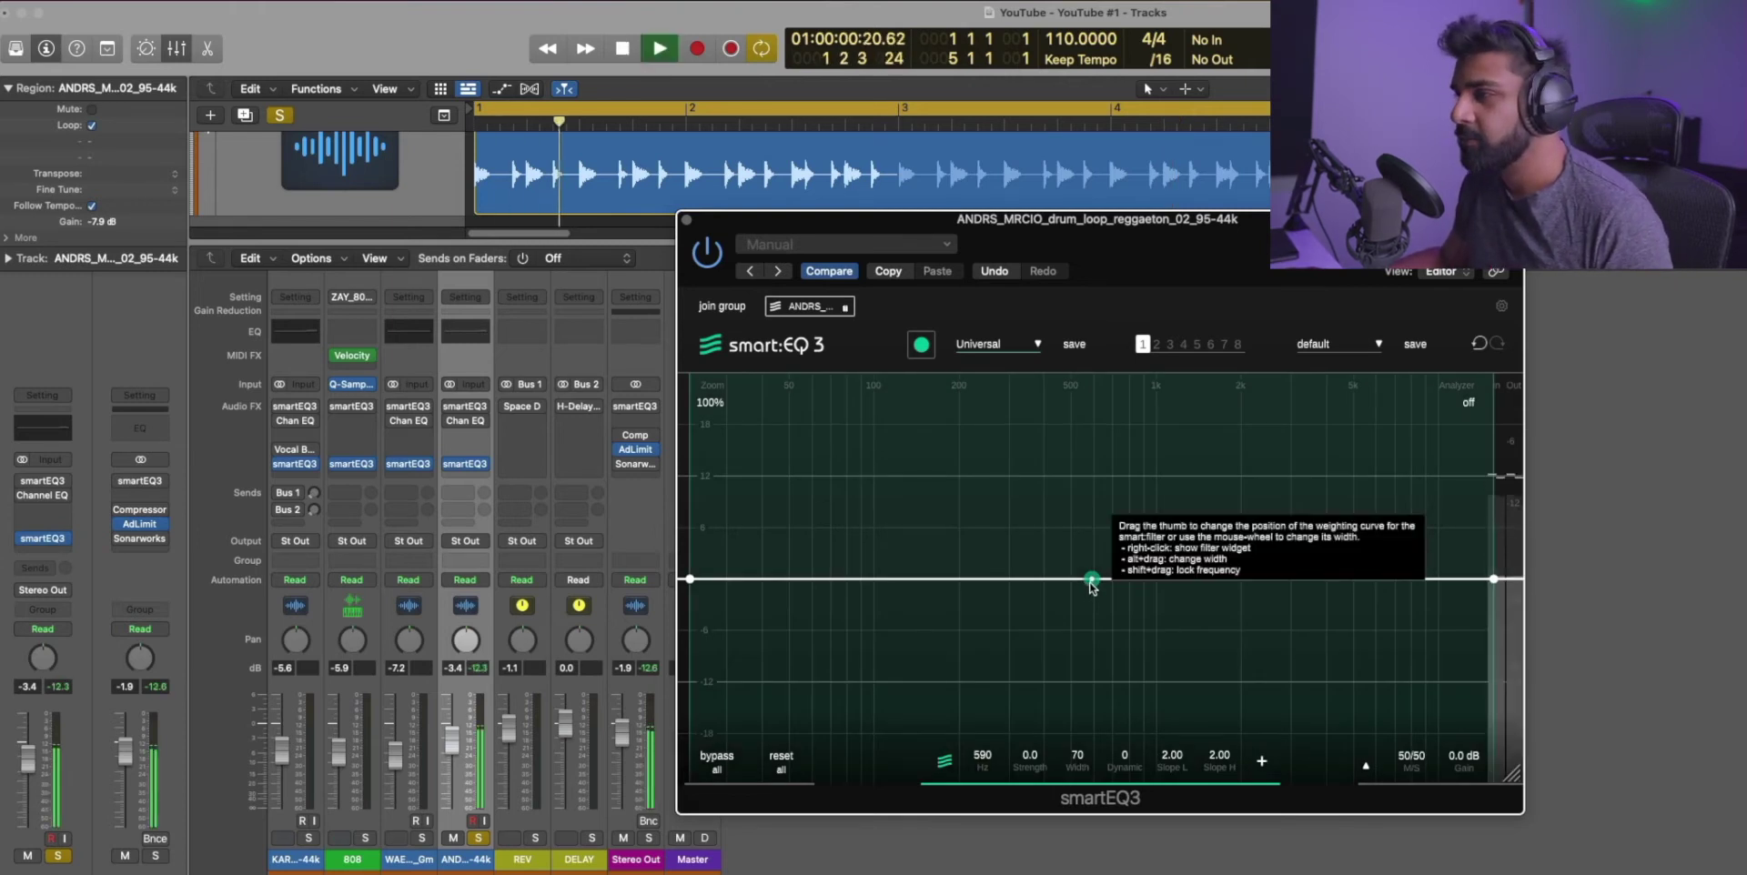
pyautogui.moveTo(1092, 583); pyautogui.dragTo(1099, 483)
pyautogui.press('space')
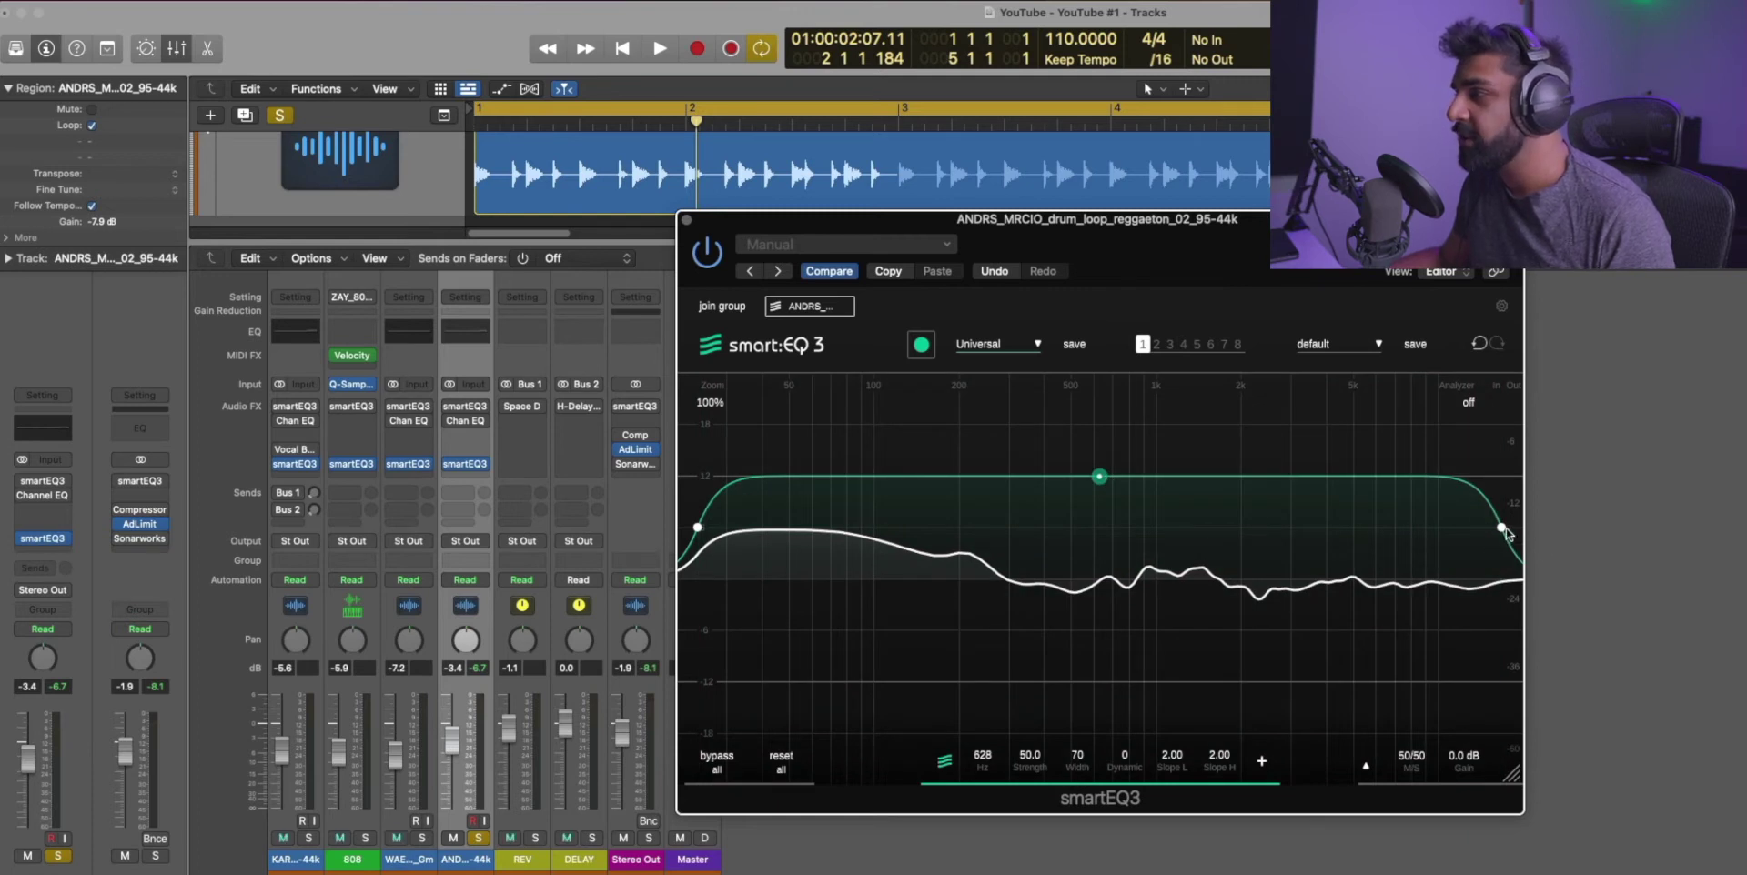
# Step: Reshape the drum loop's EQ band edges to width 63 centred at 666 Hz
pyautogui.moveTo(1503, 532); pyautogui.dragTo(1256, 532)
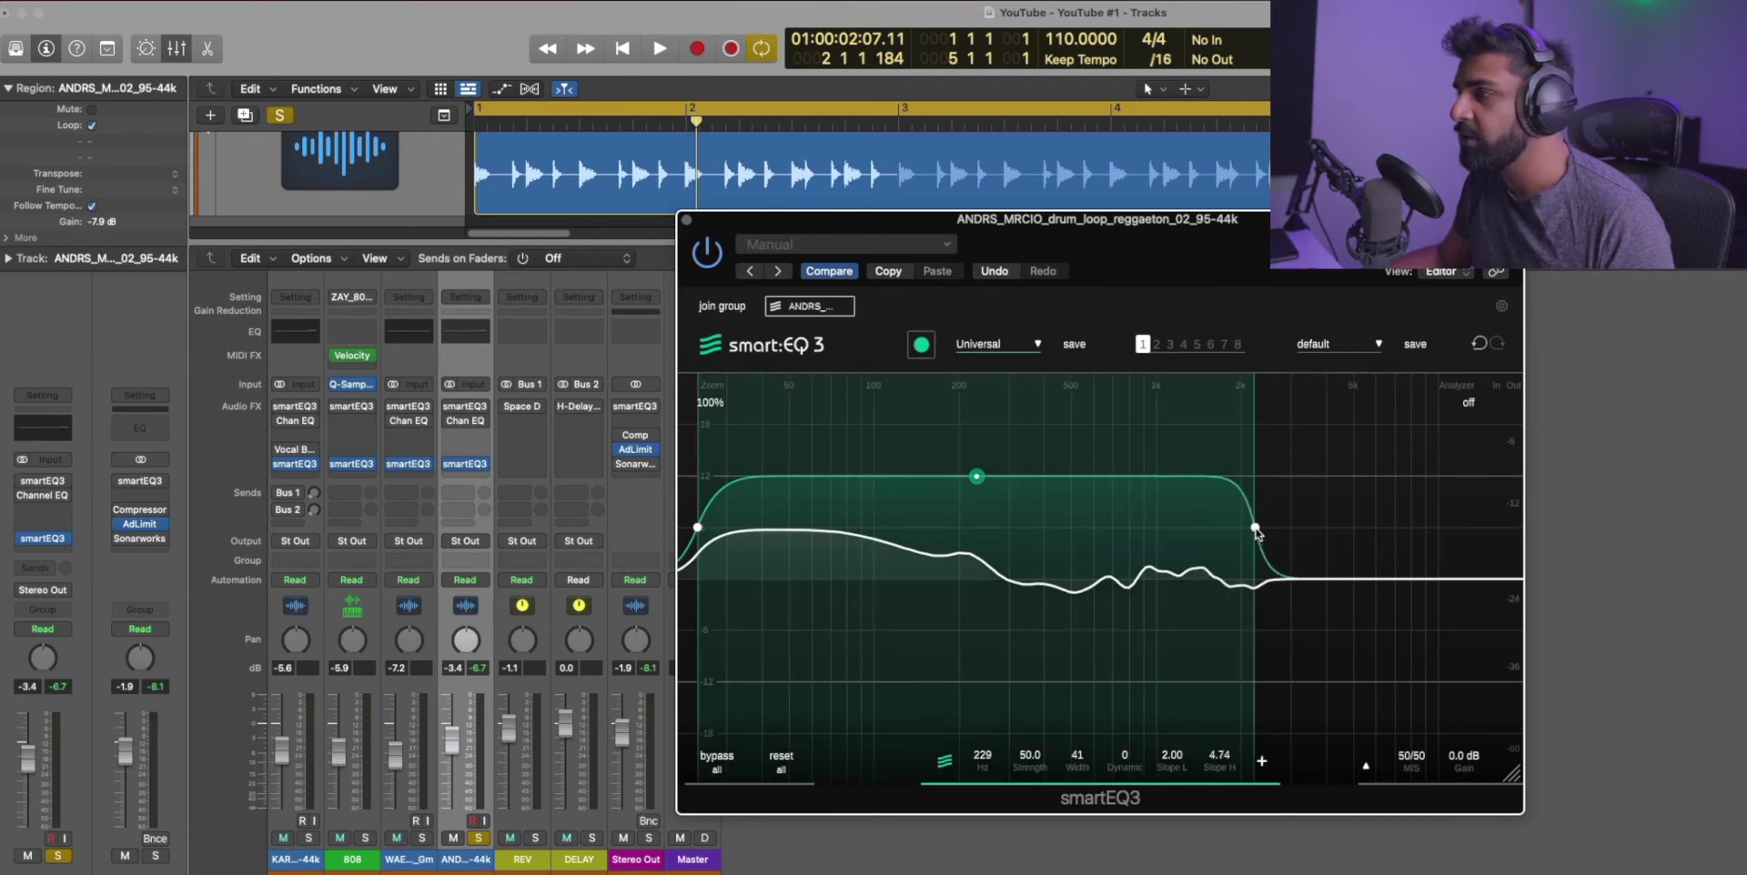
pyautogui.moveTo(693, 530); pyautogui.dragTo(774, 526)
pyautogui.press('space')
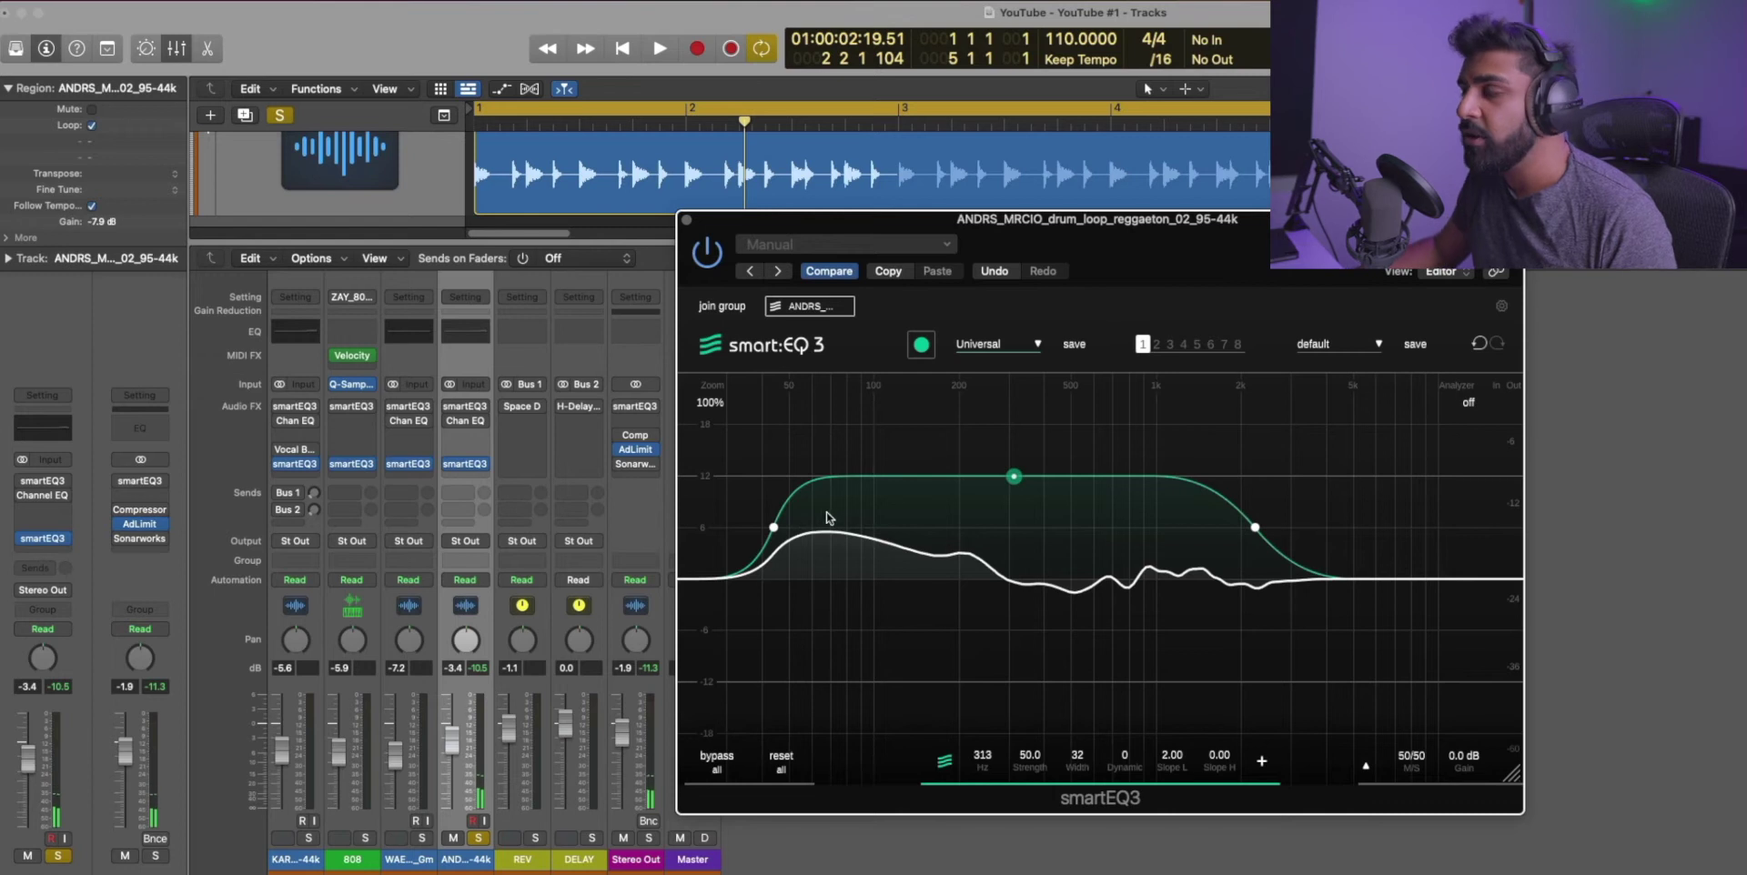
pyautogui.moveTo(1092, 219); pyautogui.dragTo(1183, 223)
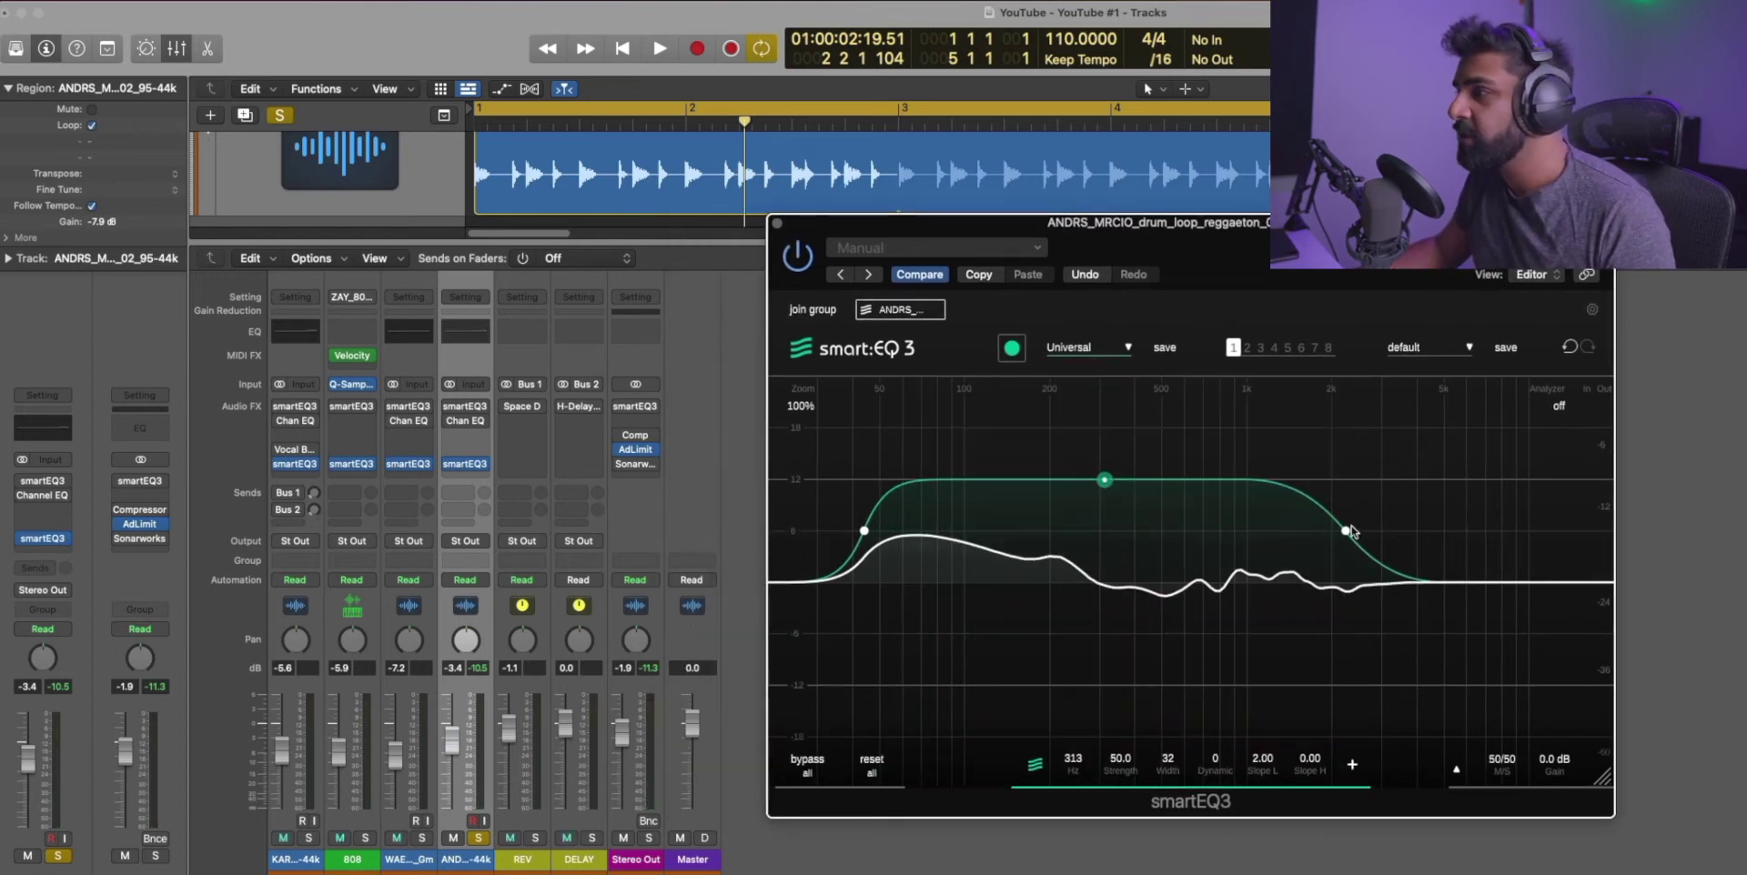
pyautogui.moveTo(1347, 533); pyautogui.dragTo(1571, 551)
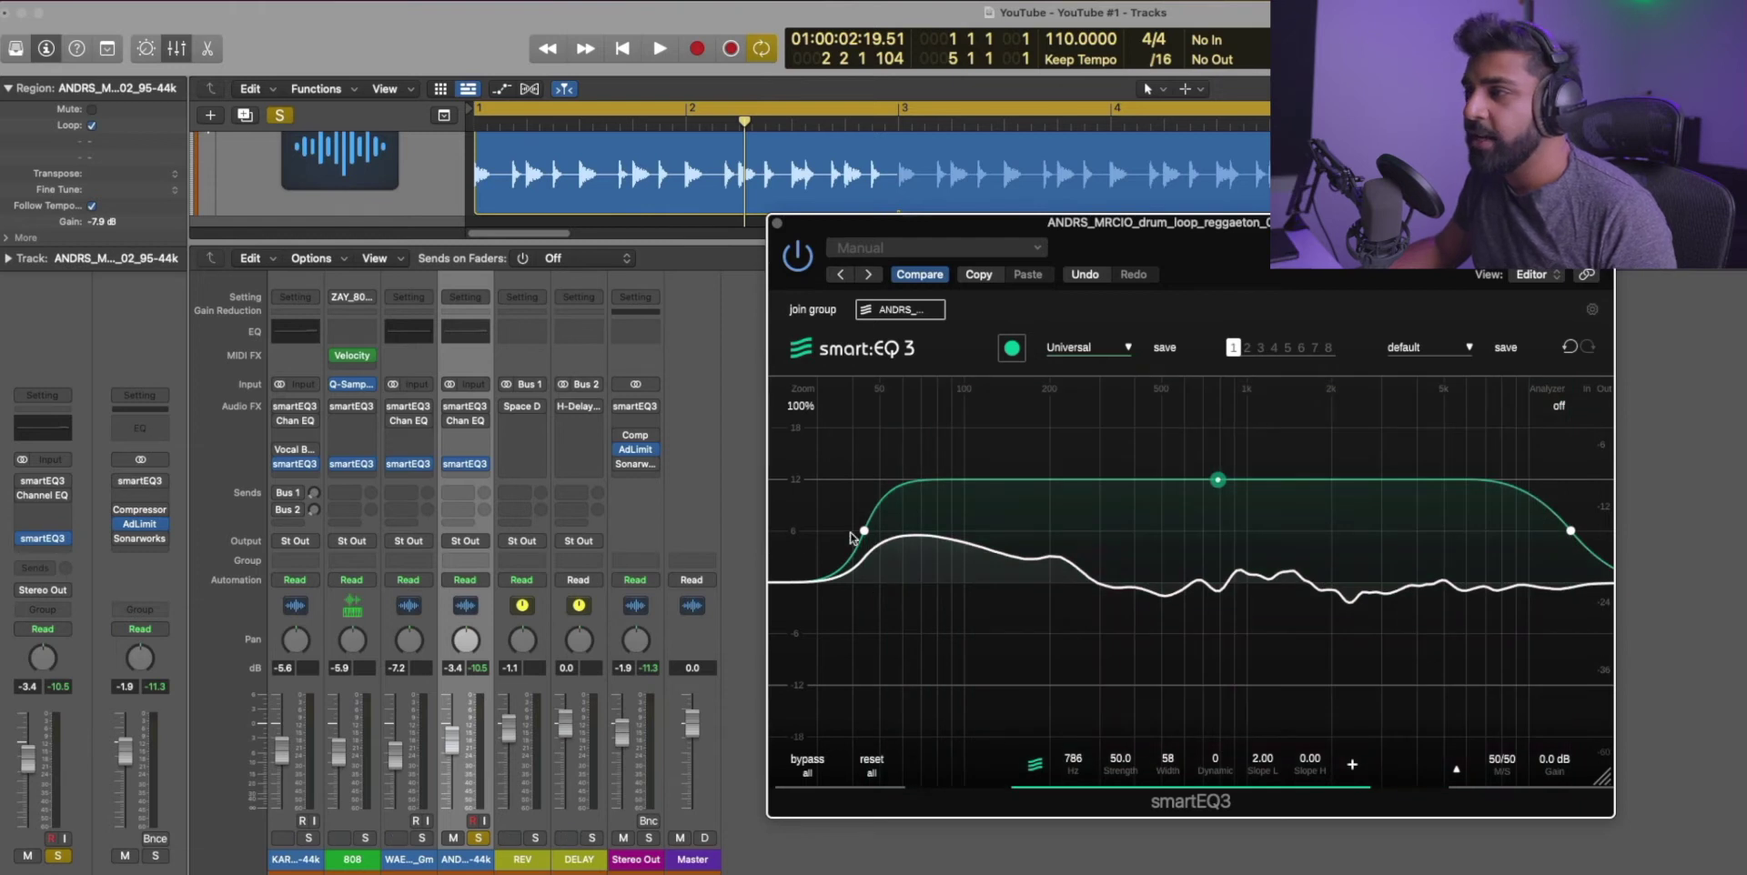
pyautogui.moveTo(864, 531); pyautogui.dragTo(823, 530)
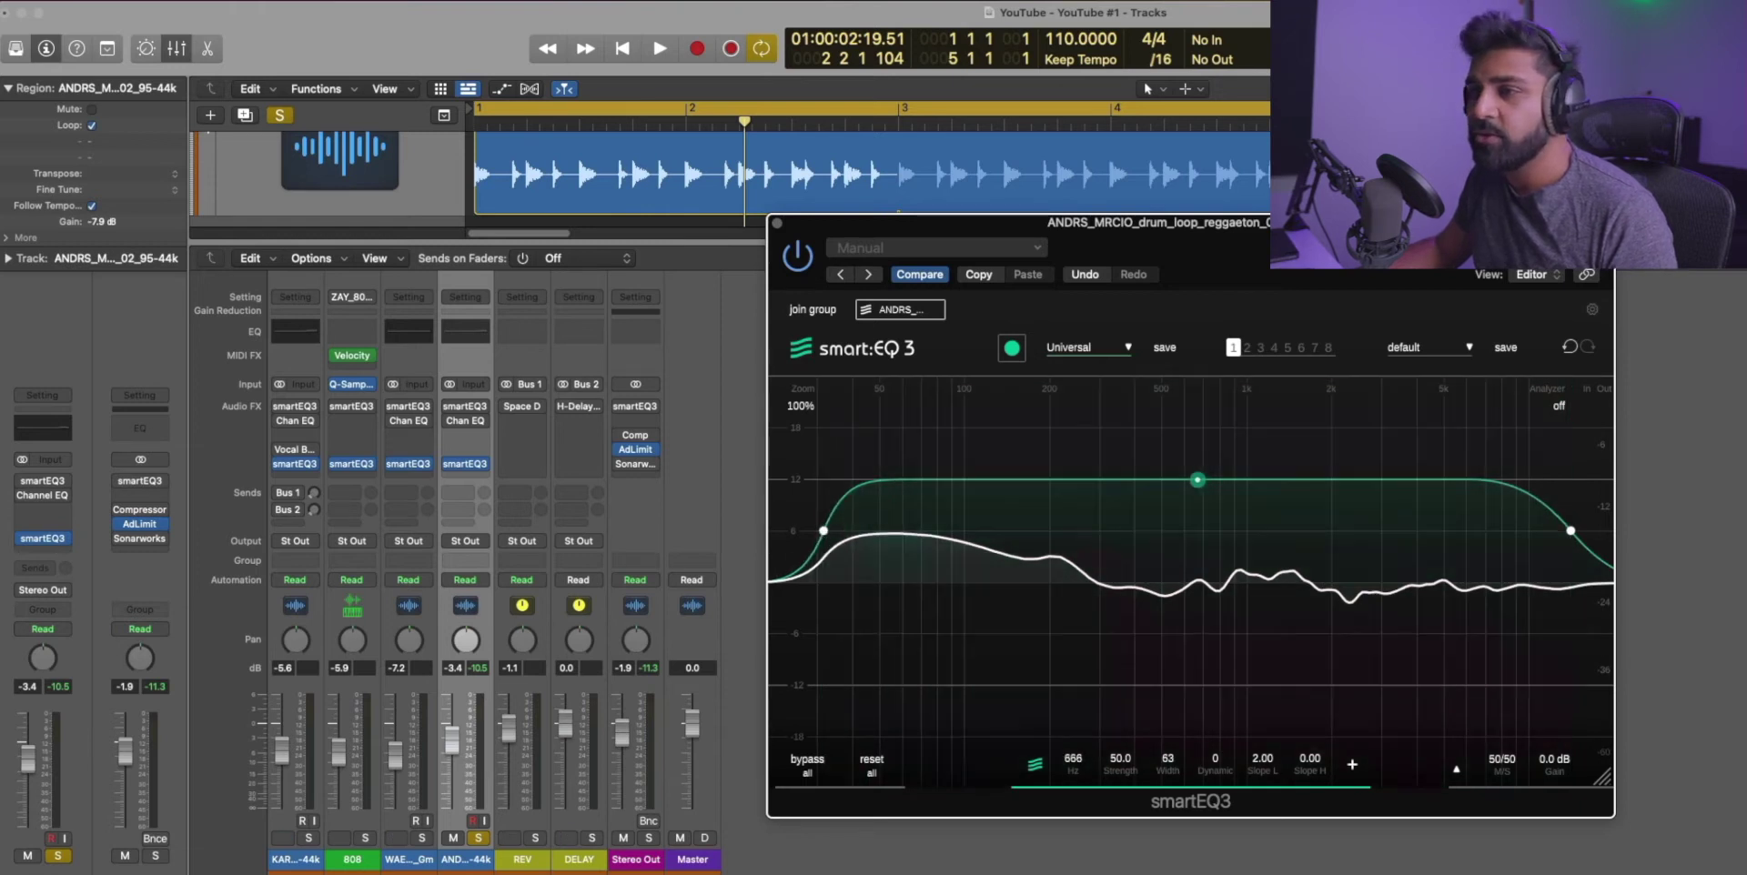
# Step: Solo the 808 instead of the drum loop and select its channel
pyautogui.click(363, 838)
pyautogui.click(476, 838)
pyautogui.click(353, 860)
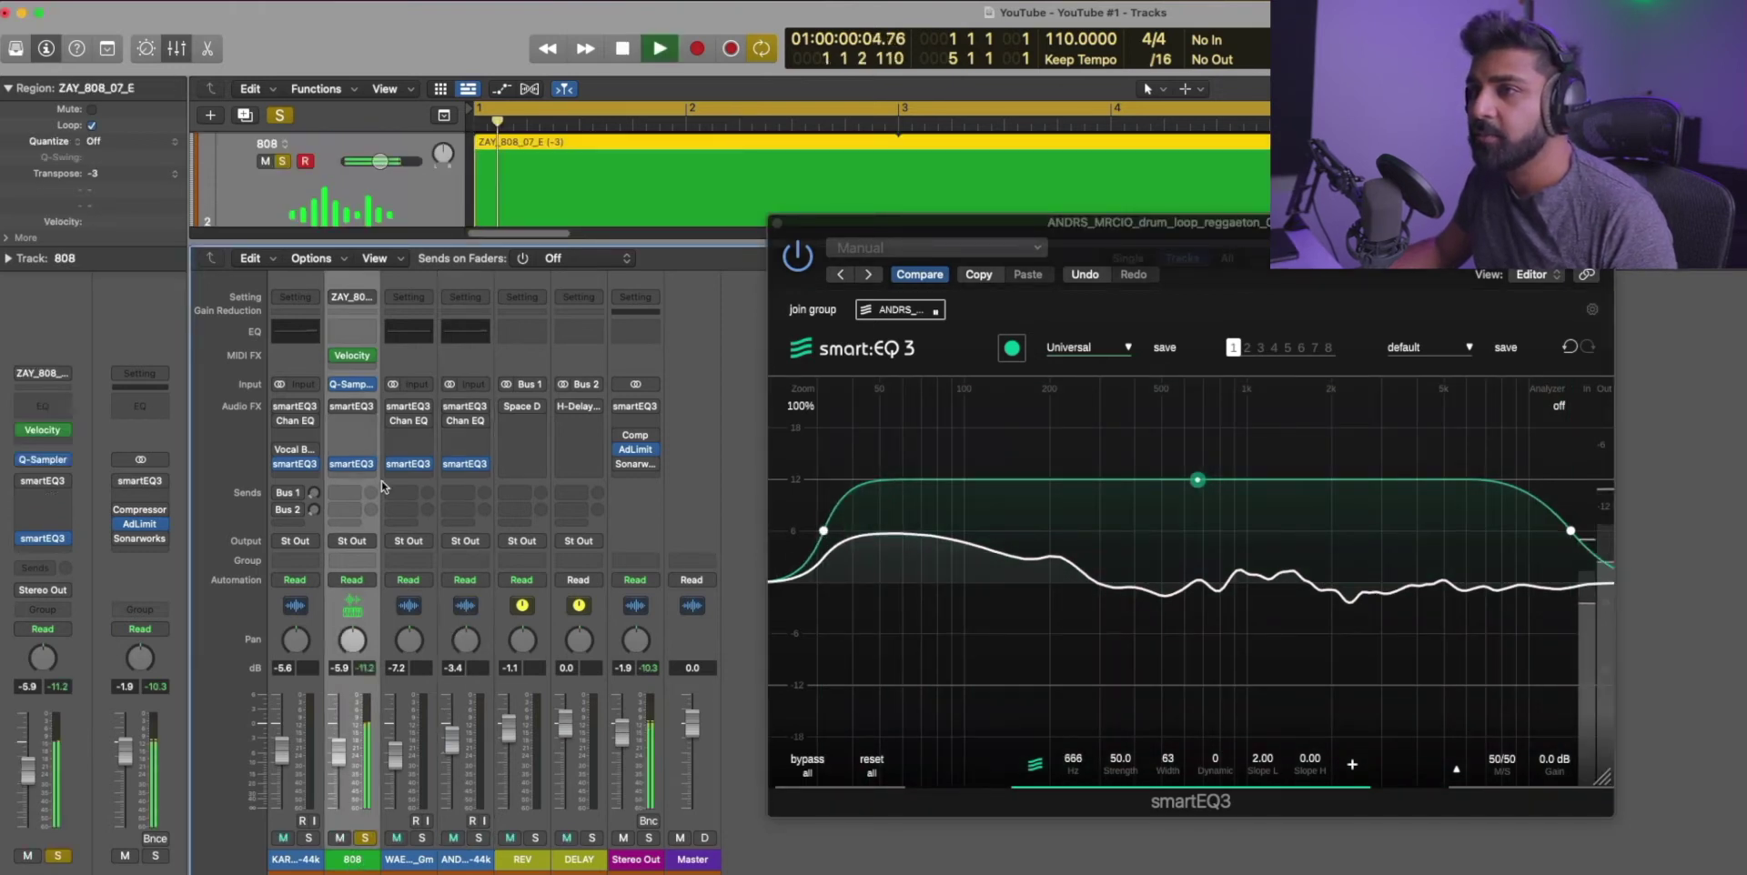
# Step: Have the 808's smartEQ3 learn a filter while the loop plays
pyautogui.click(354, 465)
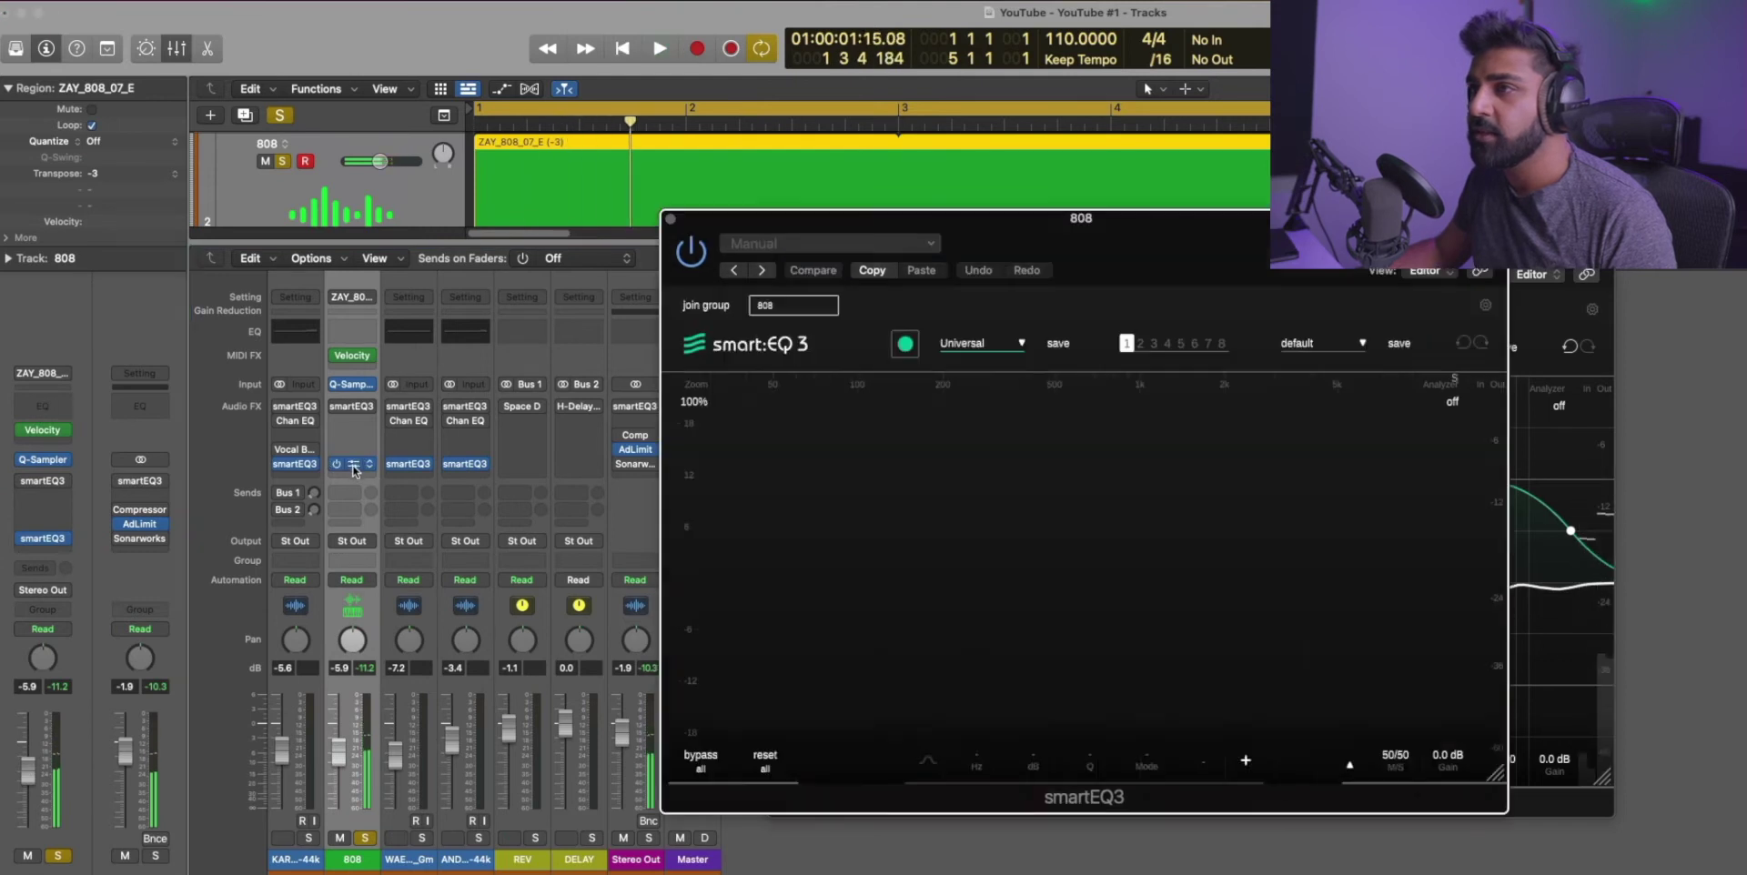
pyautogui.click(905, 343)
pyautogui.press('space')
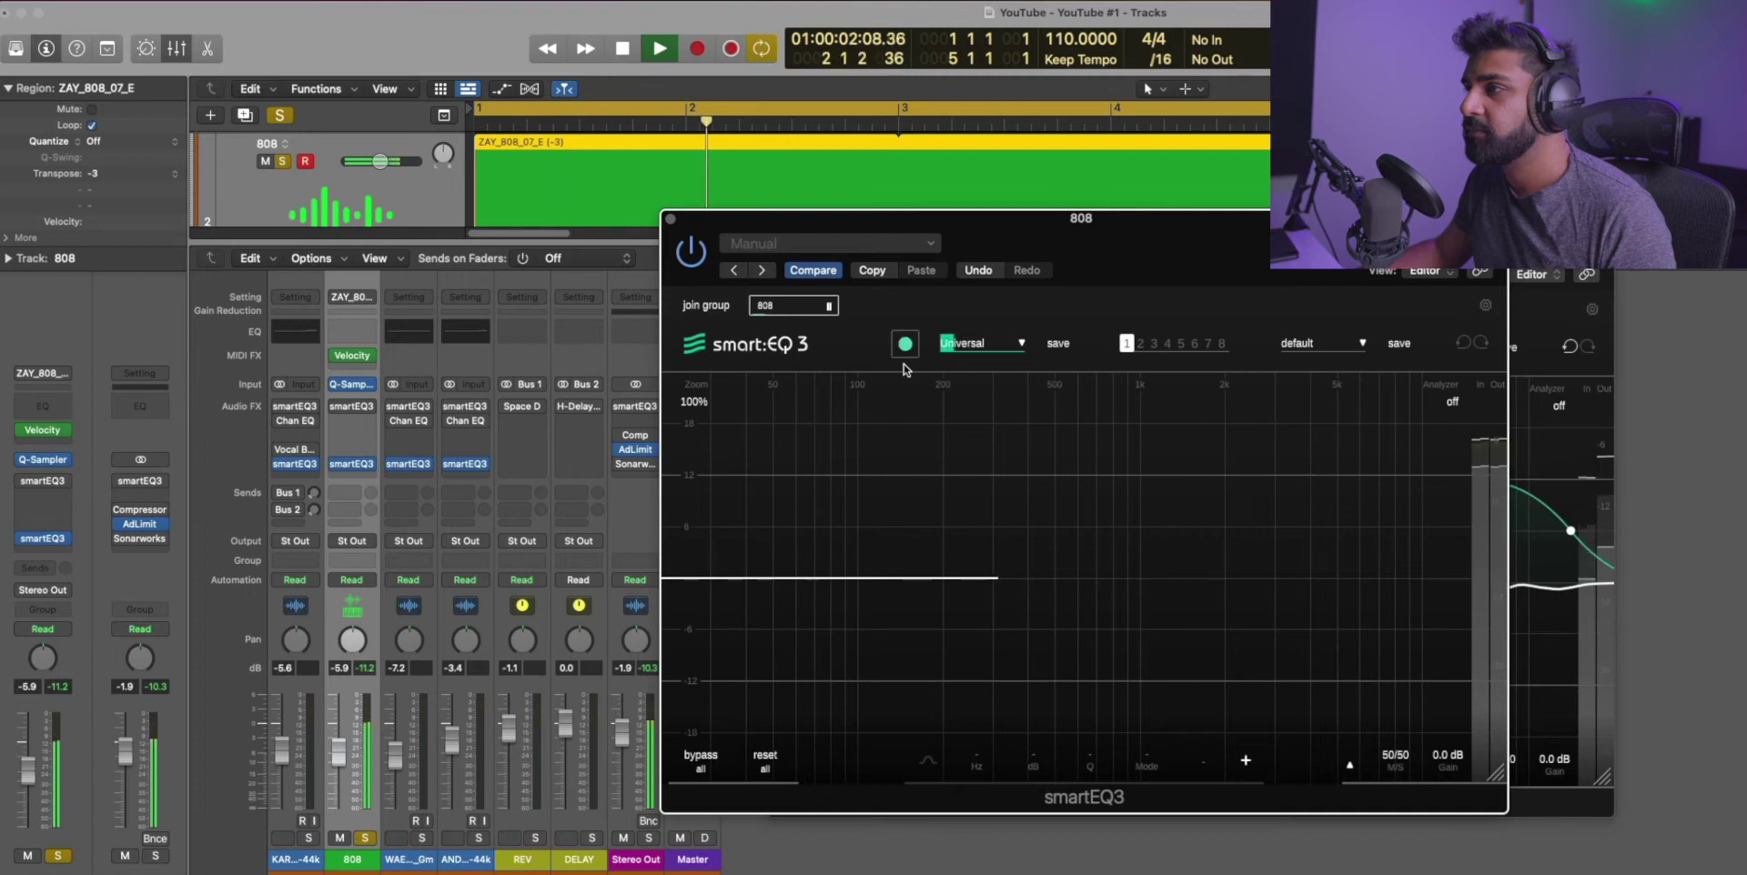
pyautogui.moveTo(909, 218); pyautogui.dragTo(611, 204)
pyautogui.moveTo(1242, 222); pyautogui.dragTo(1661, 207)
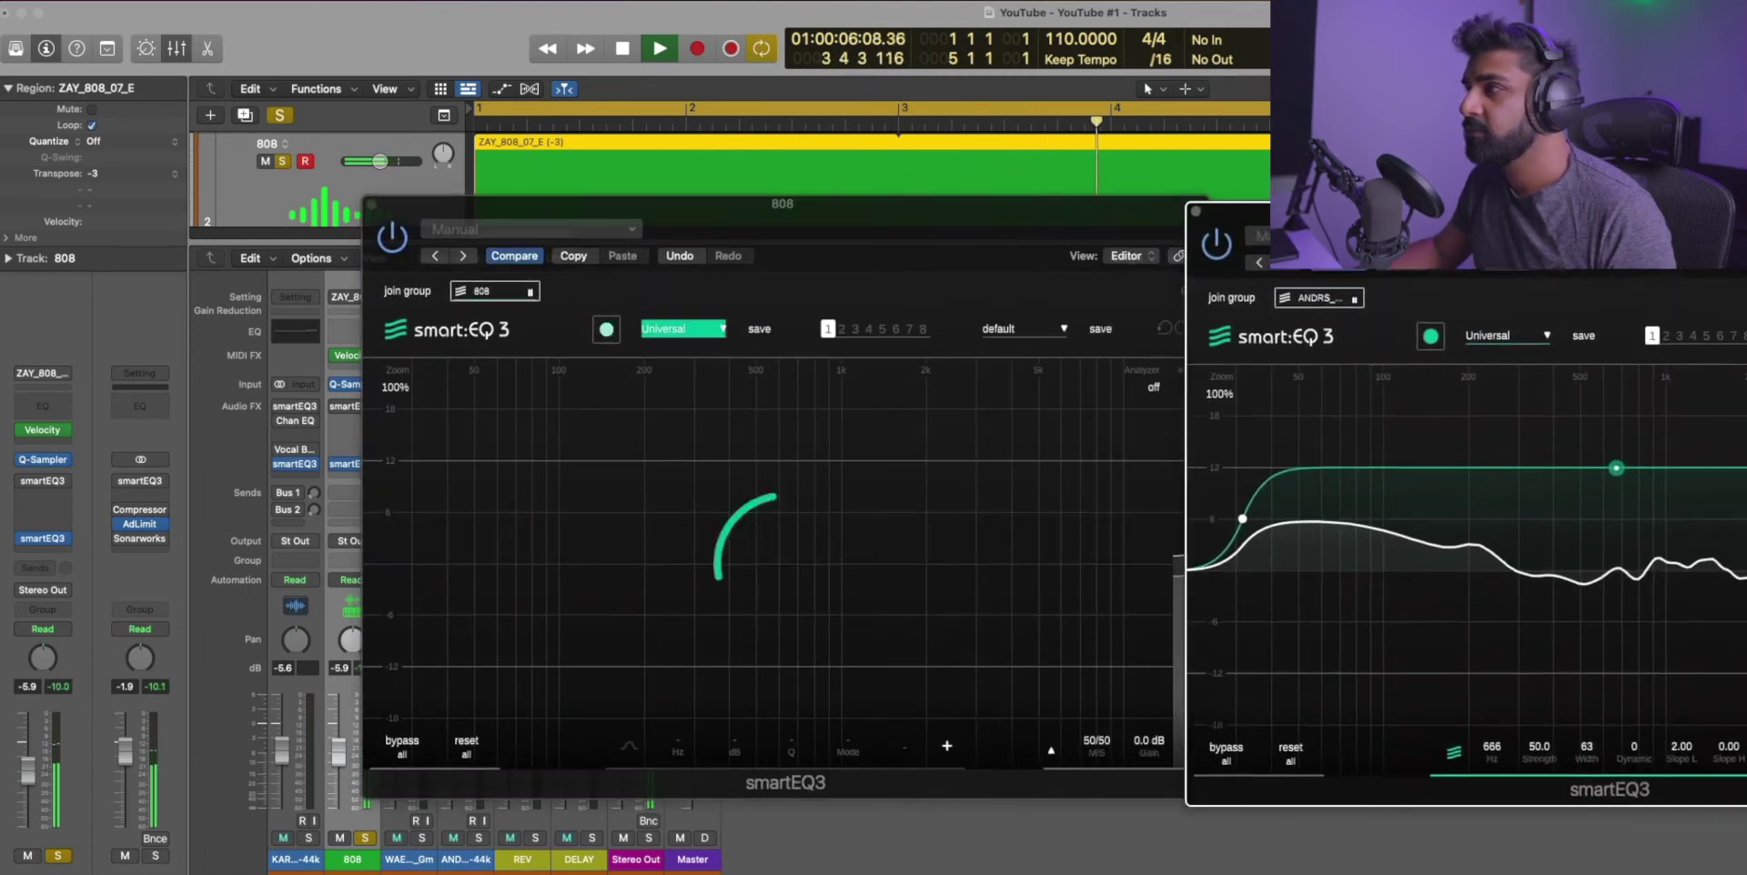
pyautogui.click(908, 251)
pyautogui.press('space')
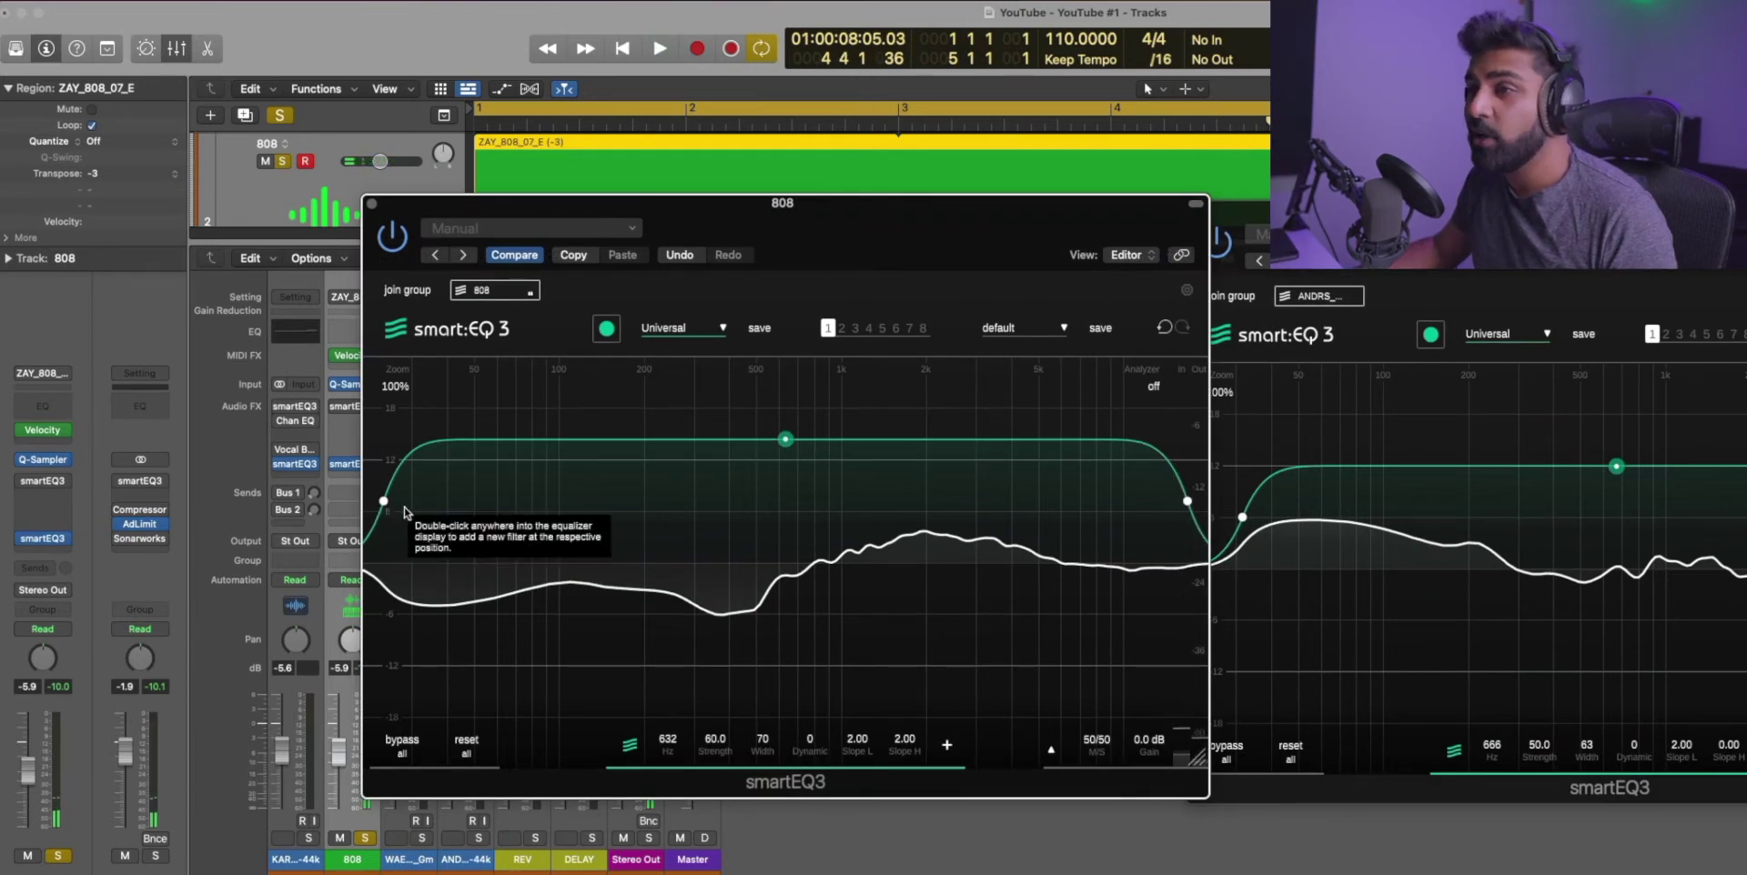
# Step: Narrow the 808's band to width 16 around 634 Hz and audition it
pyautogui.moveTo(383, 501); pyautogui.dragTo(613, 516)
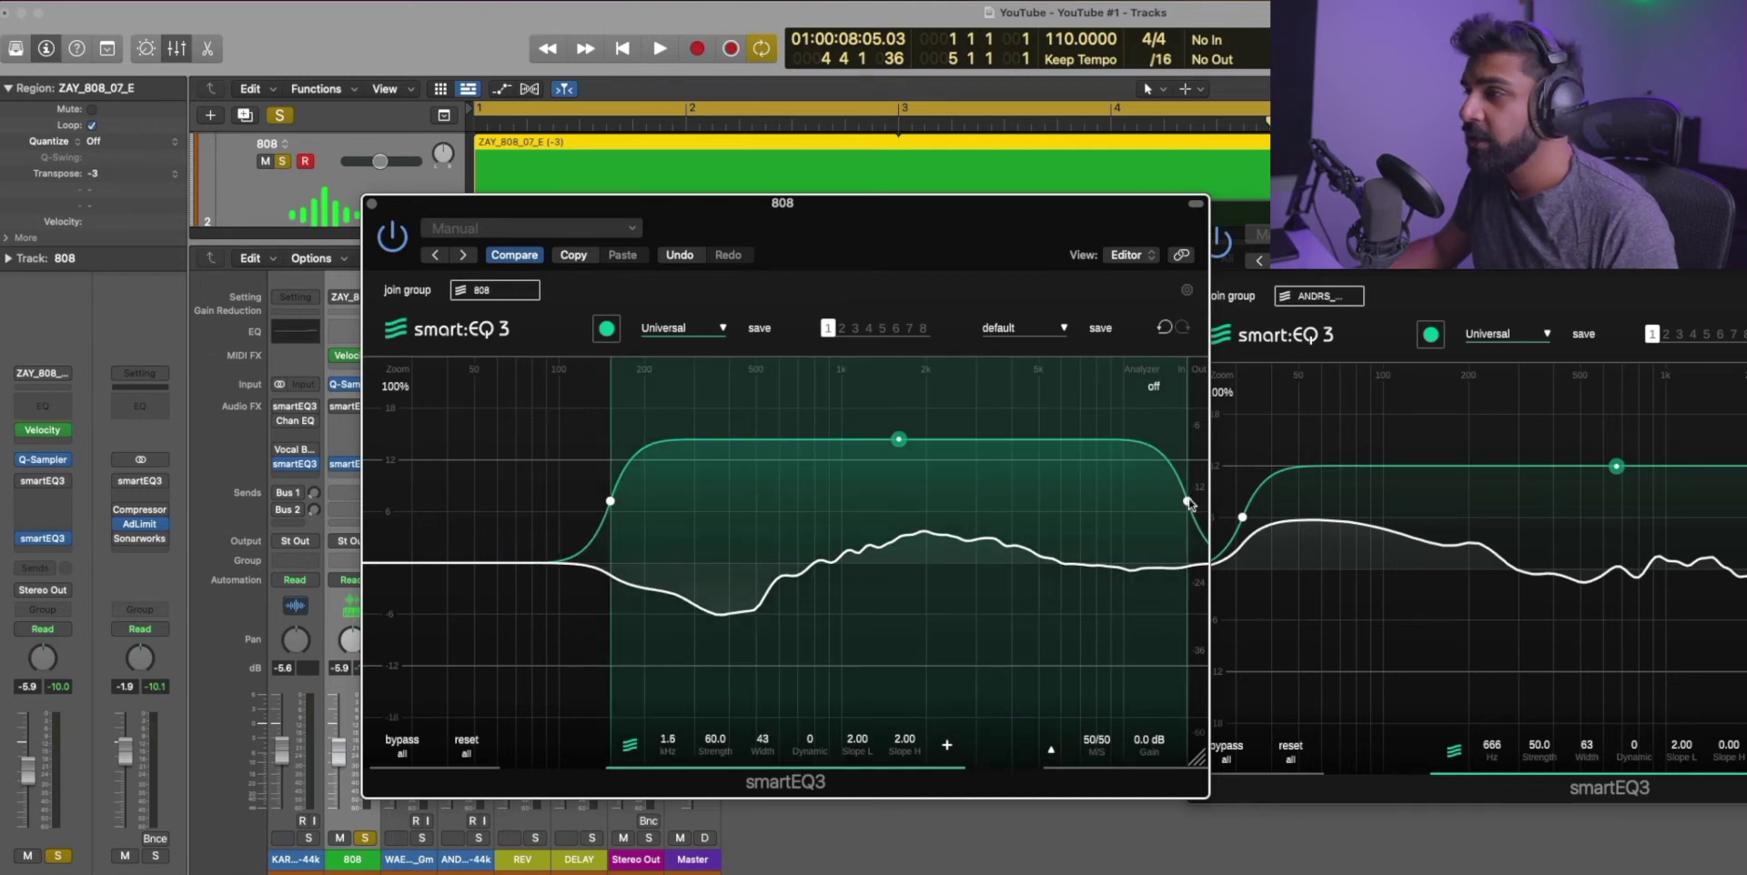
pyautogui.moveTo(1182, 507); pyautogui.dragTo(961, 502)
pyautogui.press('space')
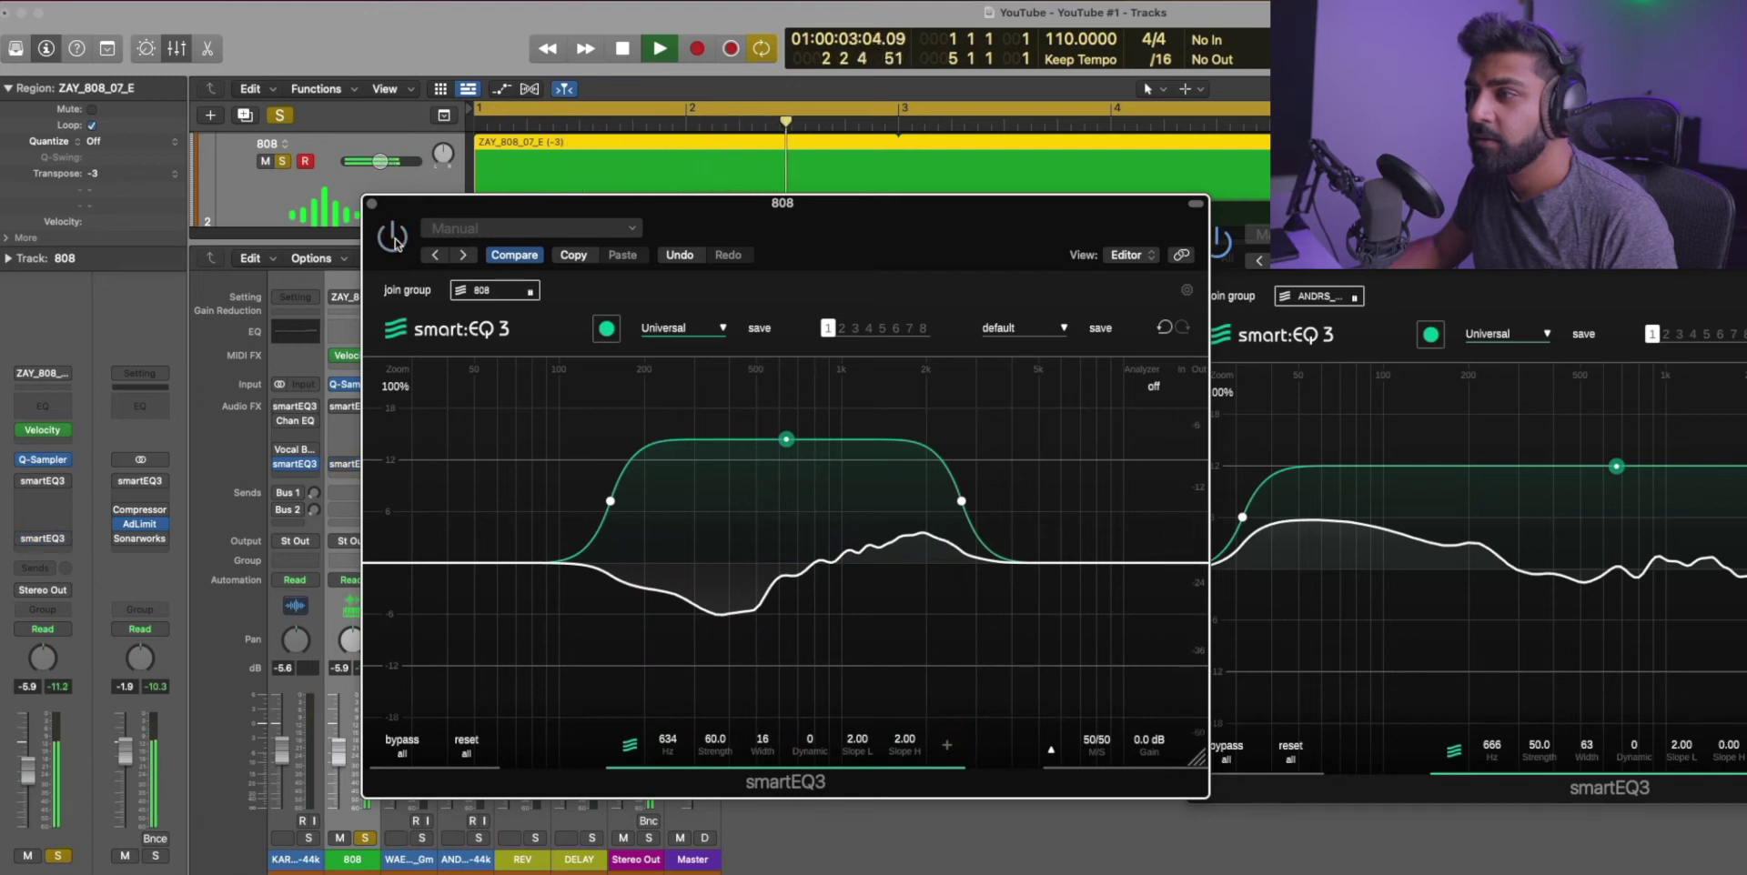
# Step: Add a bell filter around 366 Hz on the 808 EQ and adjust its gain
pyautogui.doubleClick(719, 617)
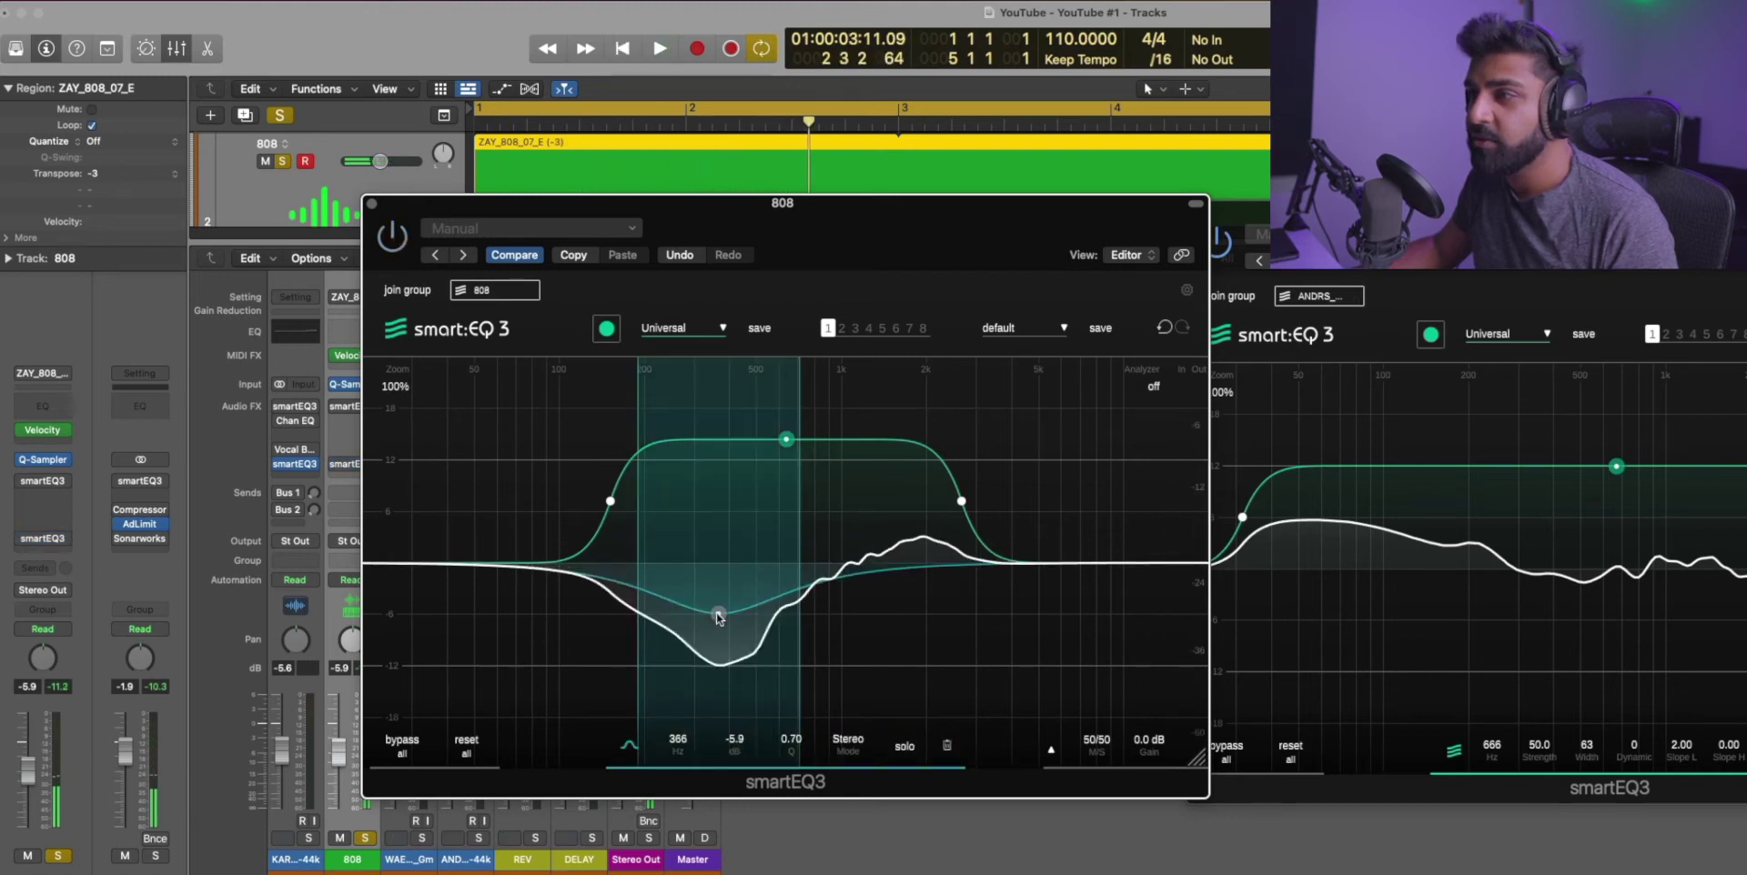
pyautogui.moveTo(719, 617); pyautogui.dragTo(715, 570)
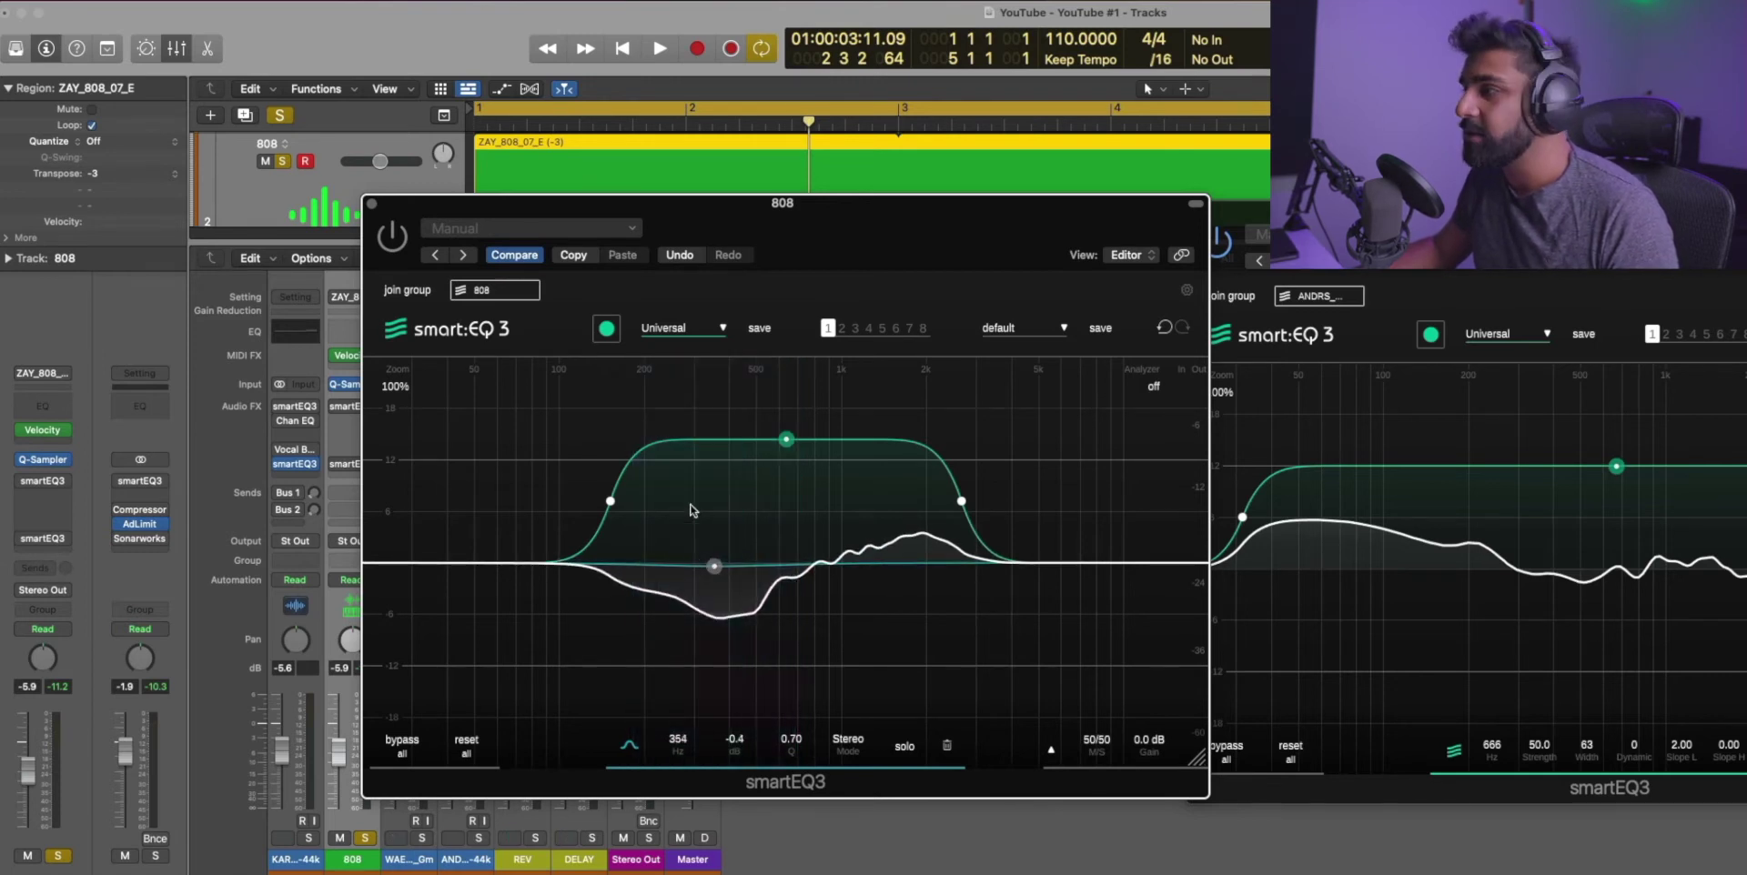
pyautogui.press('space')
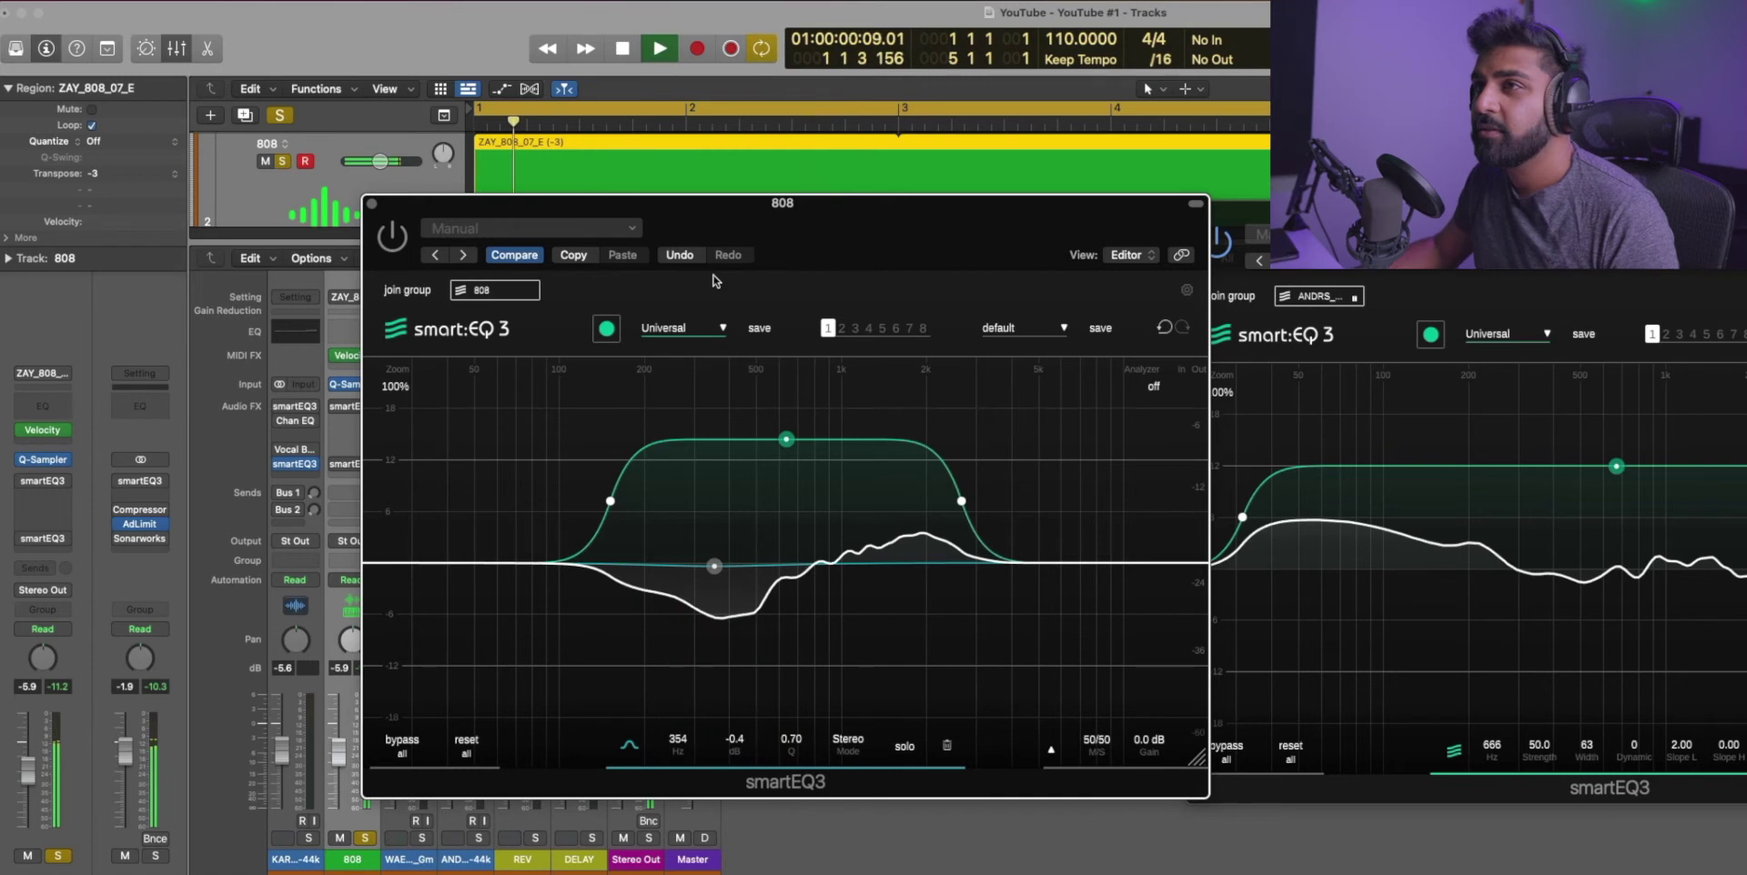
# Step: Extend the 808 band to the lowest frequencies and add a 2.3 dB bell boost at 66.9 Hz
pyautogui.moveTo(611, 502); pyautogui.dragTo(365, 500)
pyautogui.doubleClick(484, 600)
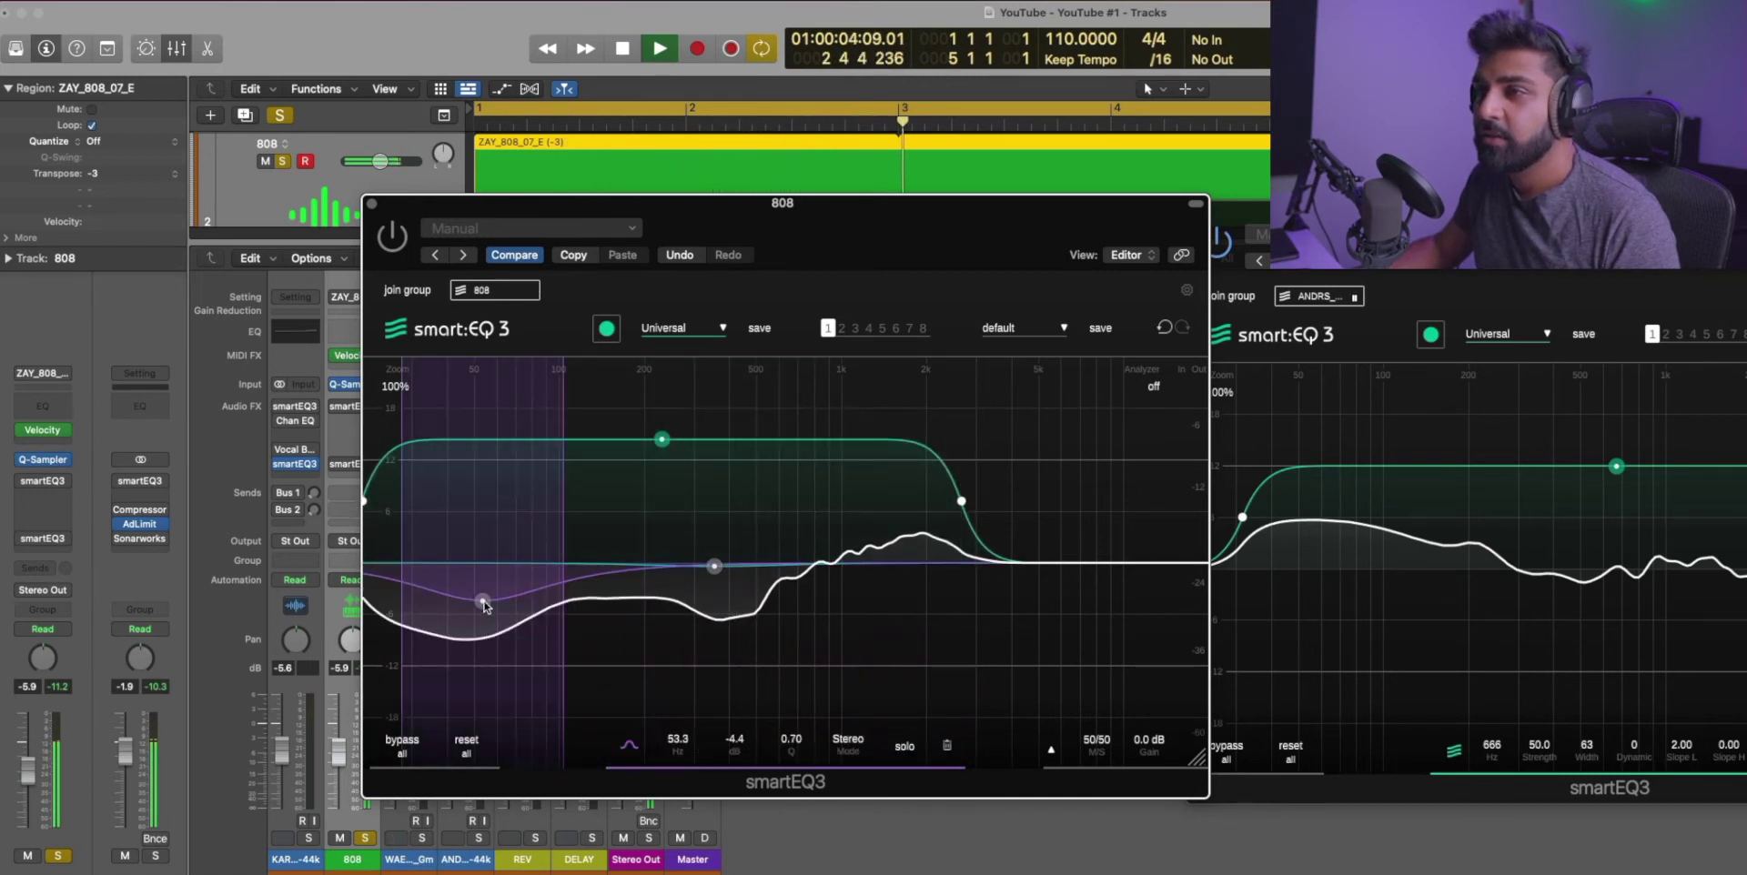
pyautogui.moveTo(484, 597); pyautogui.dragTo(512, 547)
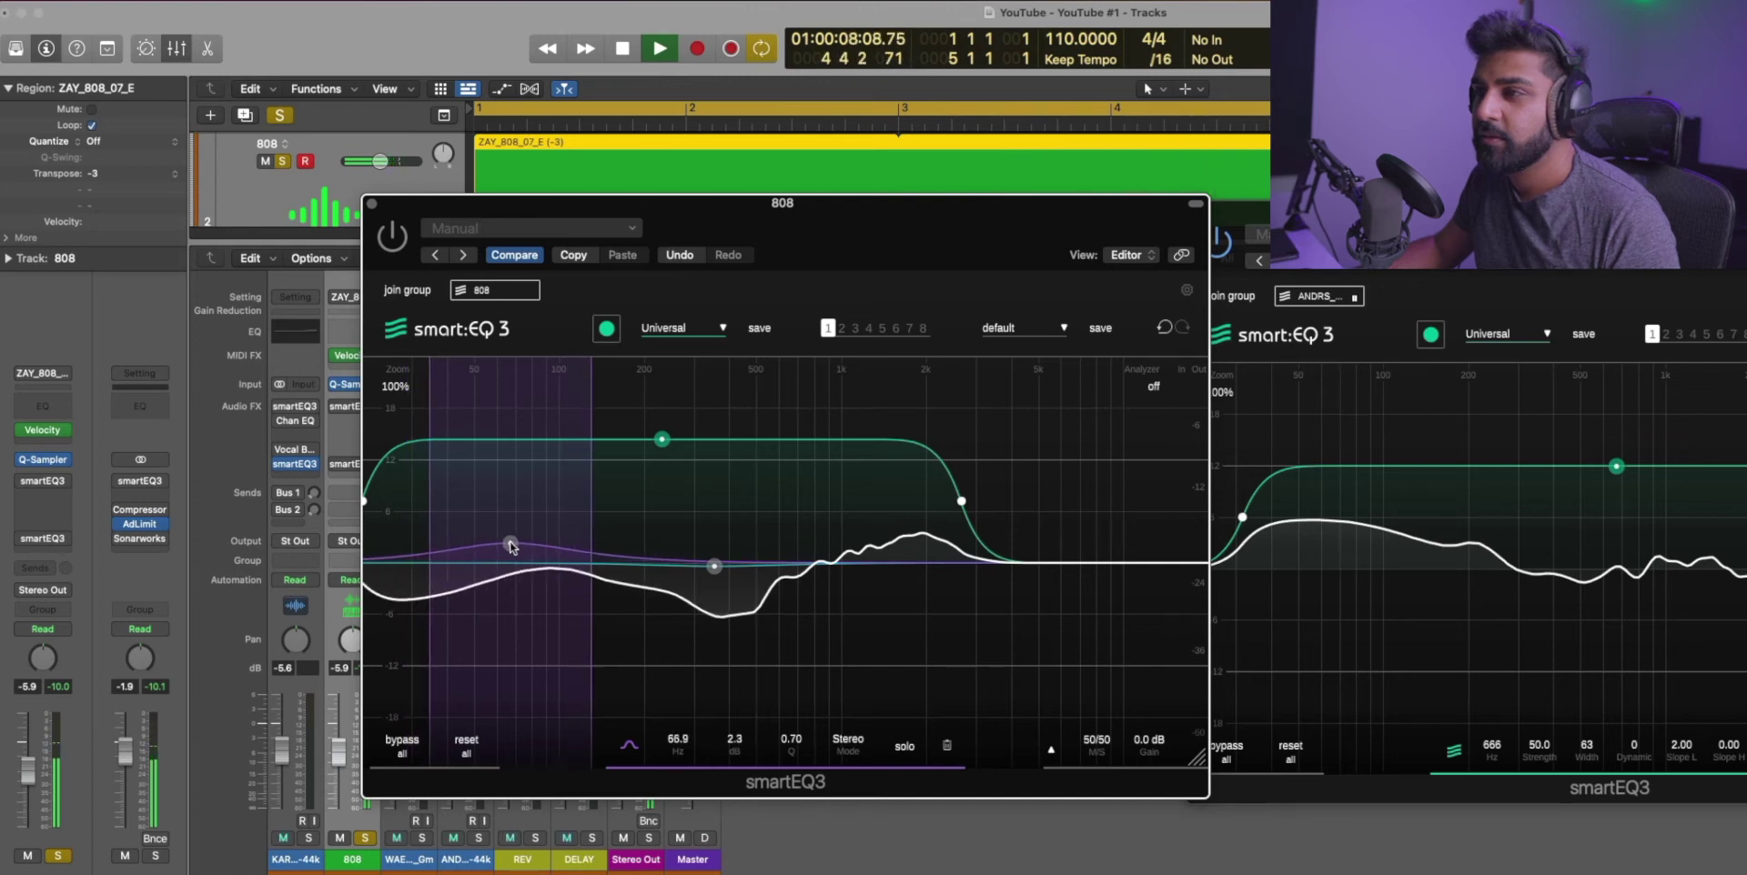
pyautogui.press('v')
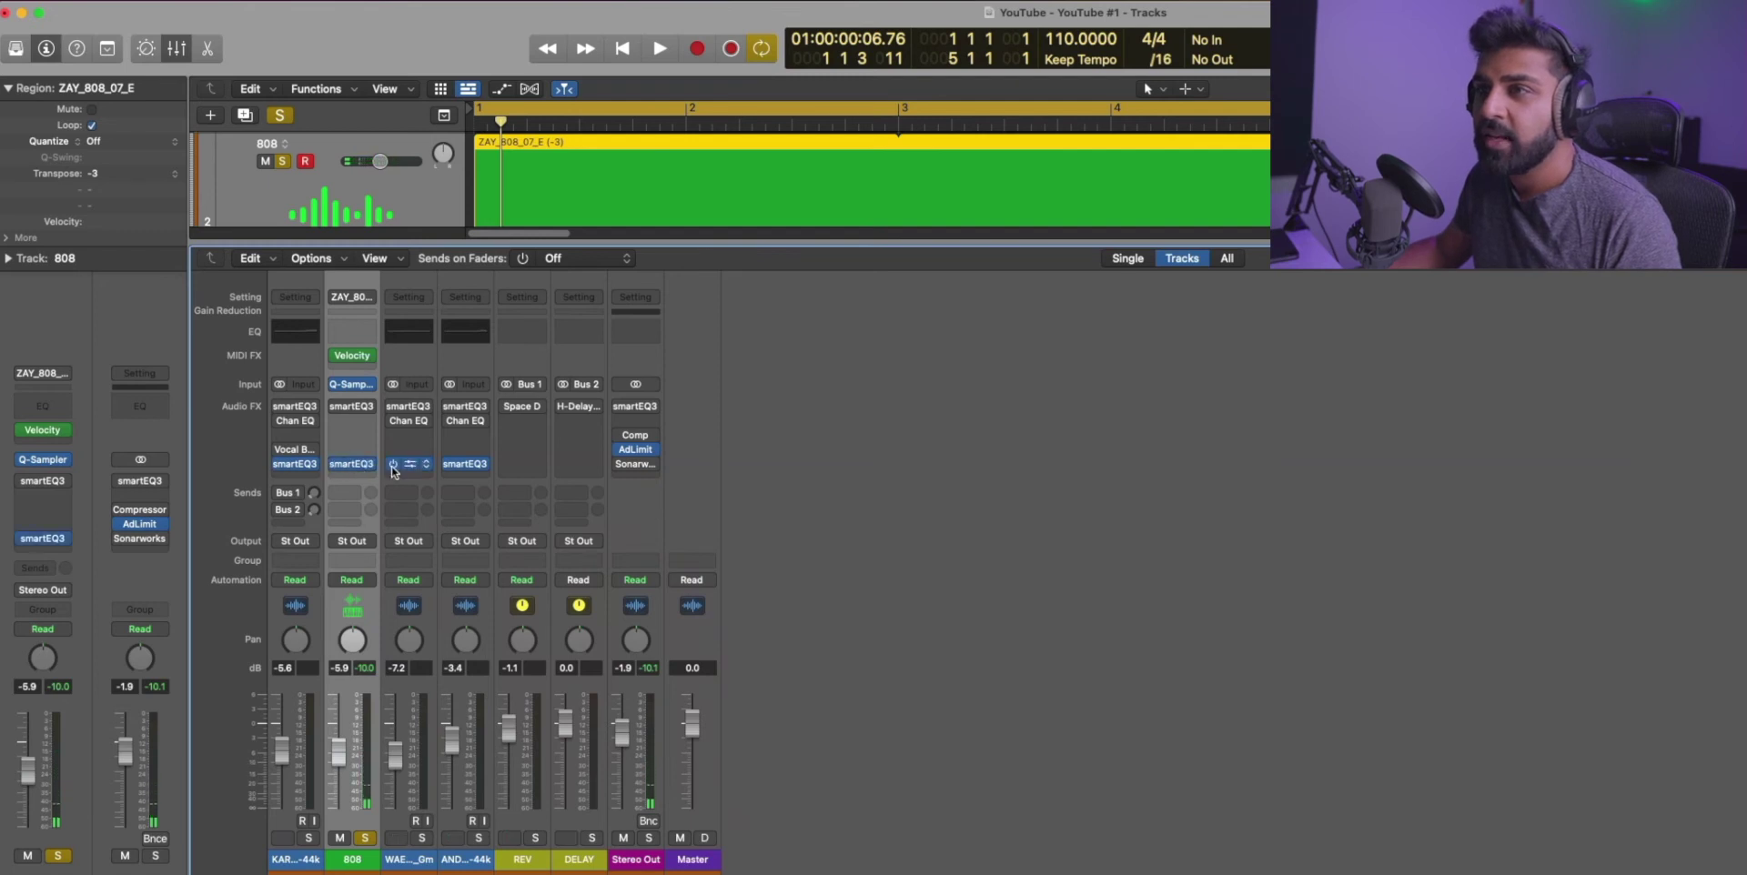
# Step: Solo the pluck instead of the 808, let its smartEQ3 learn, and raise strength to 54.5
pyautogui.click(411, 466)
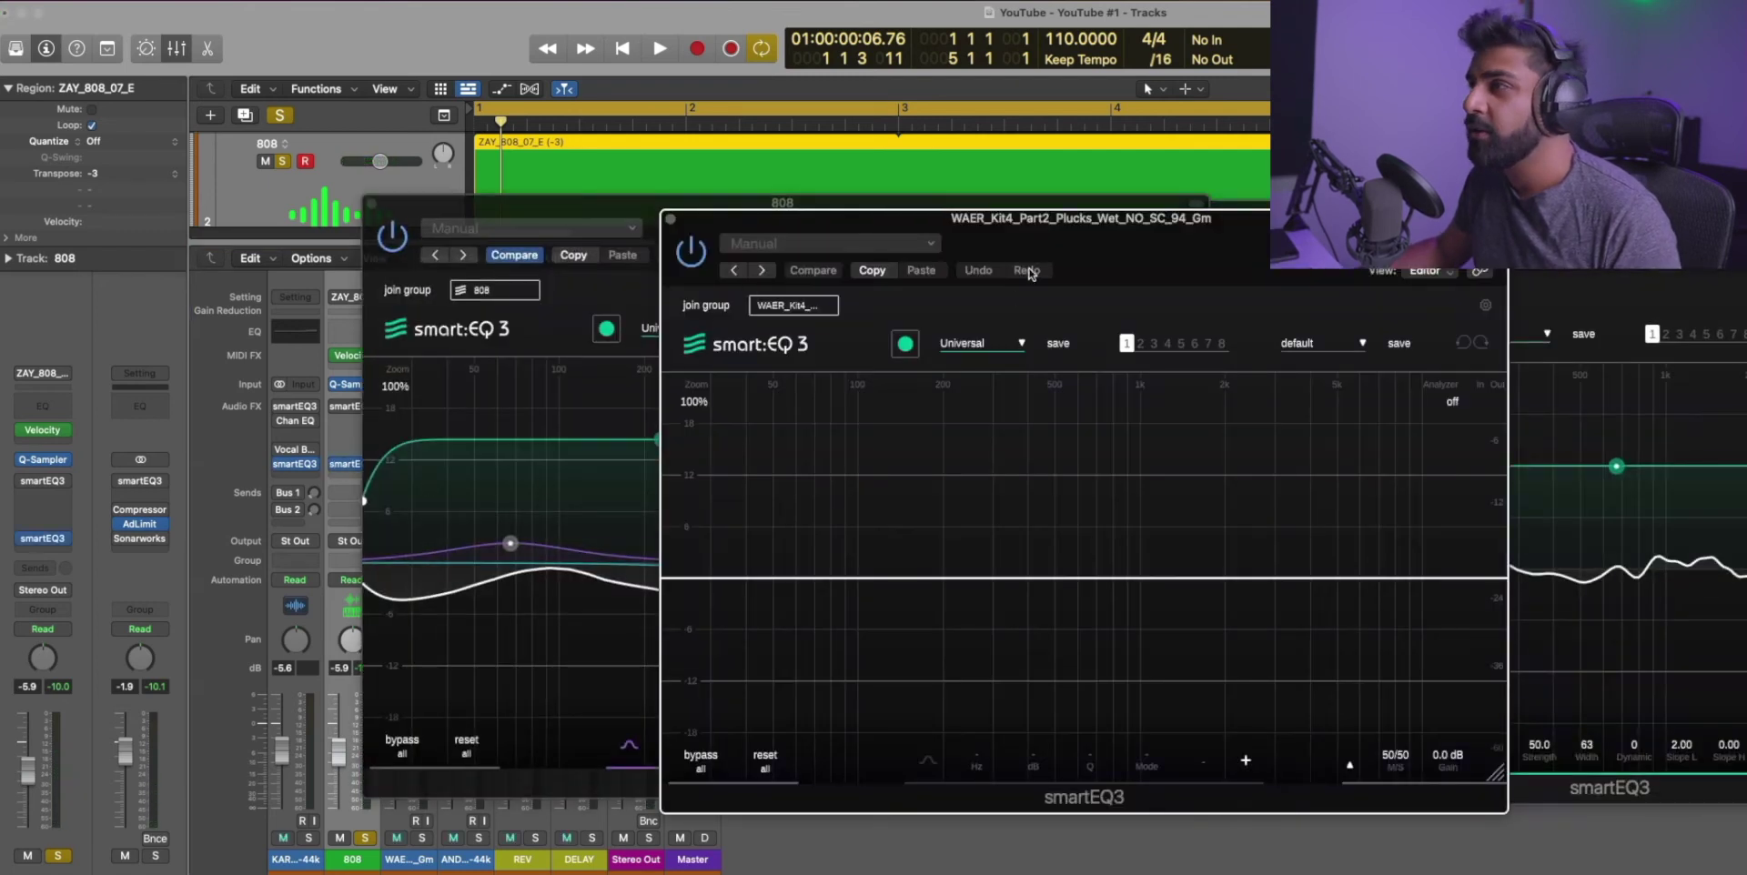
pyautogui.click(365, 838)
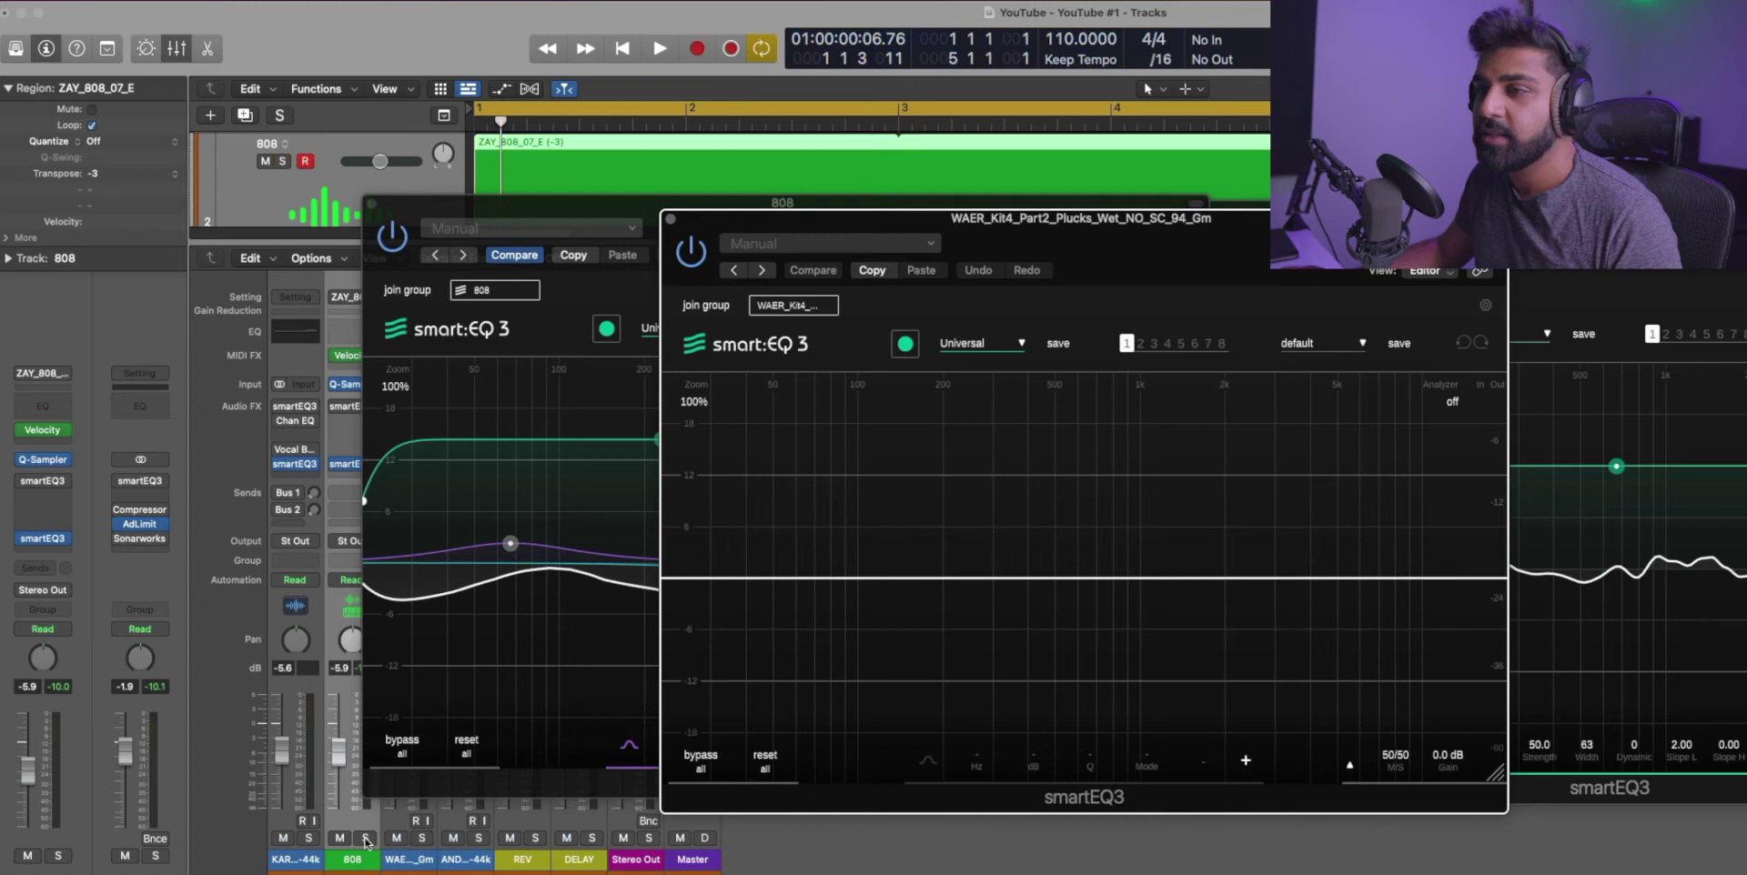
pyautogui.click(422, 838)
pyautogui.press('space')
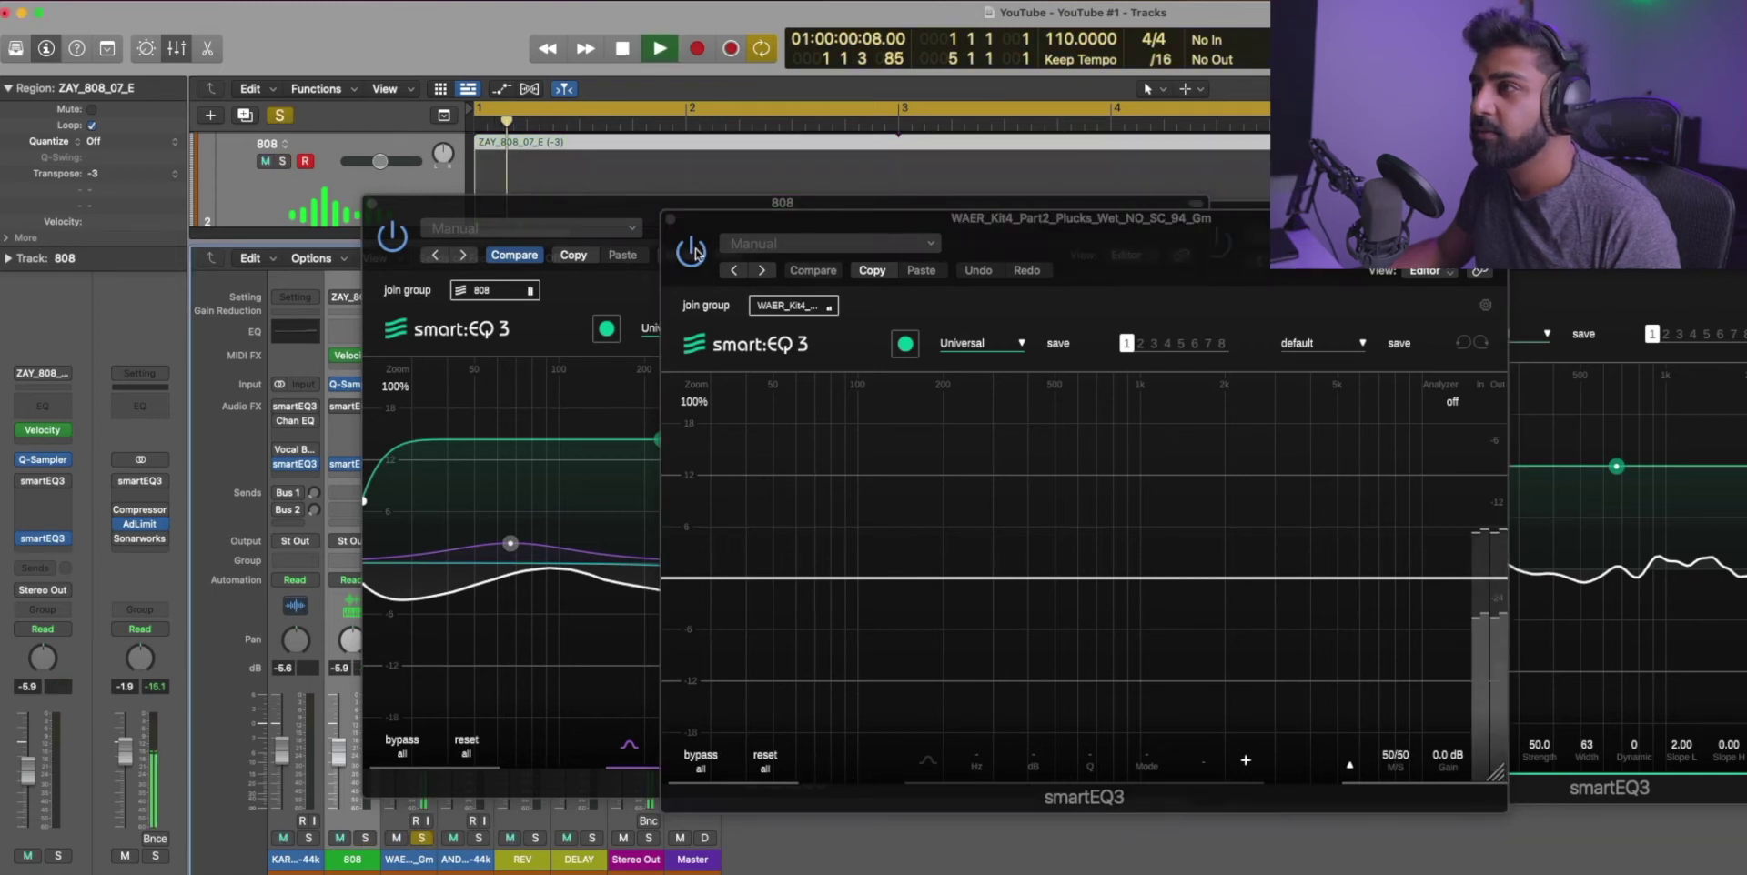
pyautogui.click(905, 343)
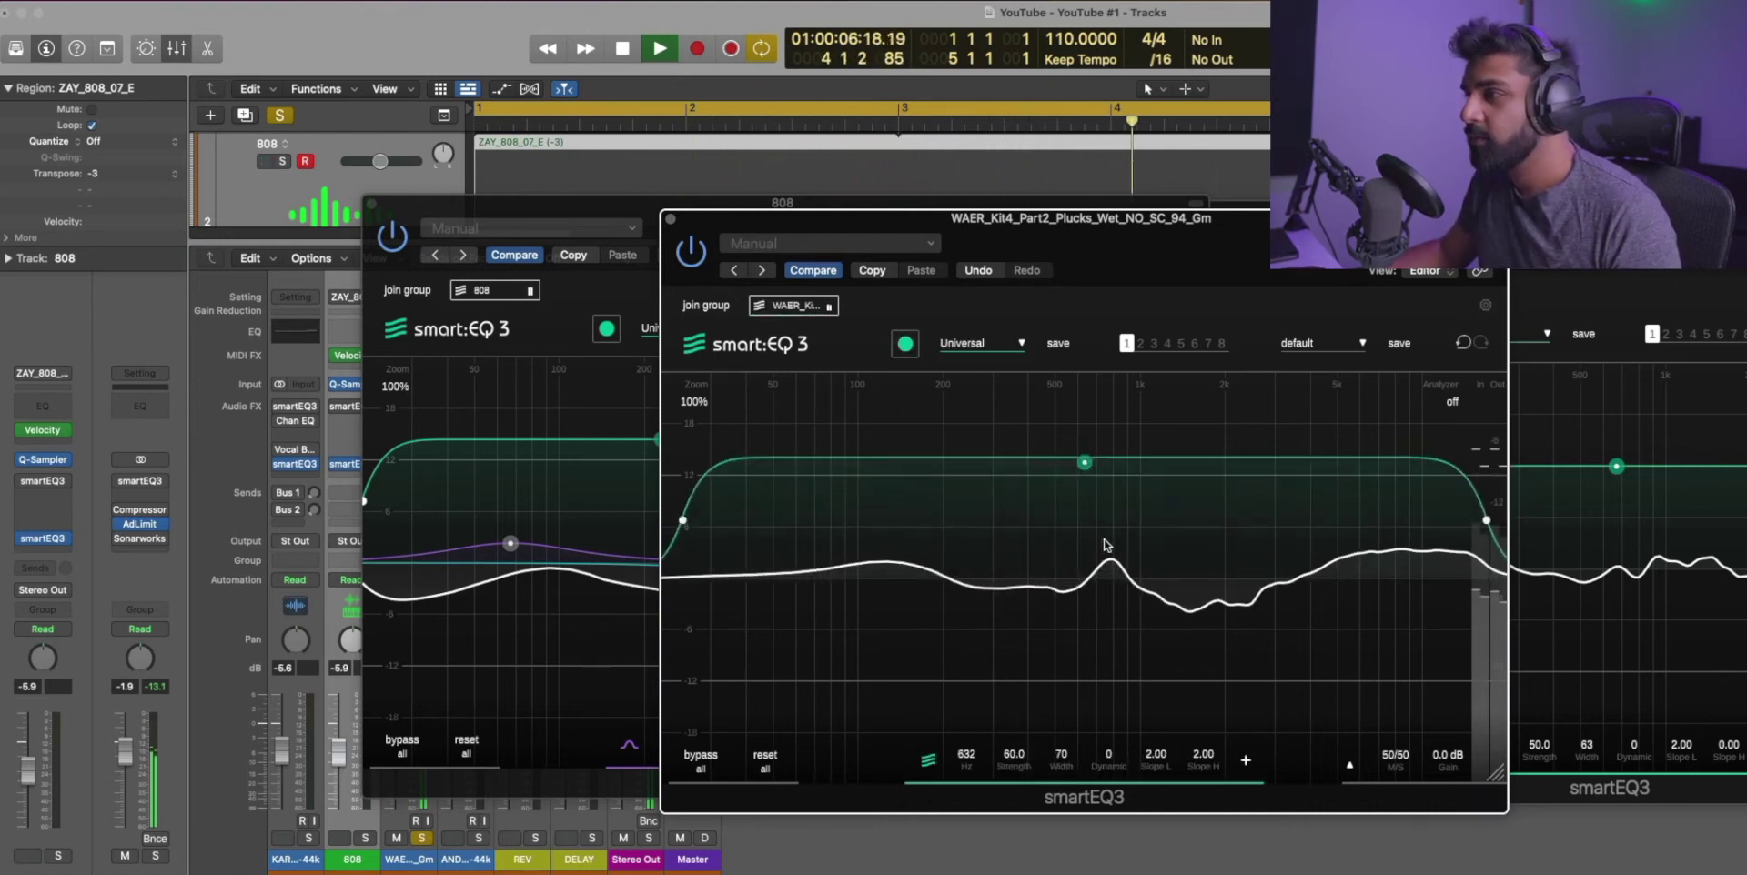
pyautogui.moveTo(1083, 549); pyautogui.dragTo(1099, 466)
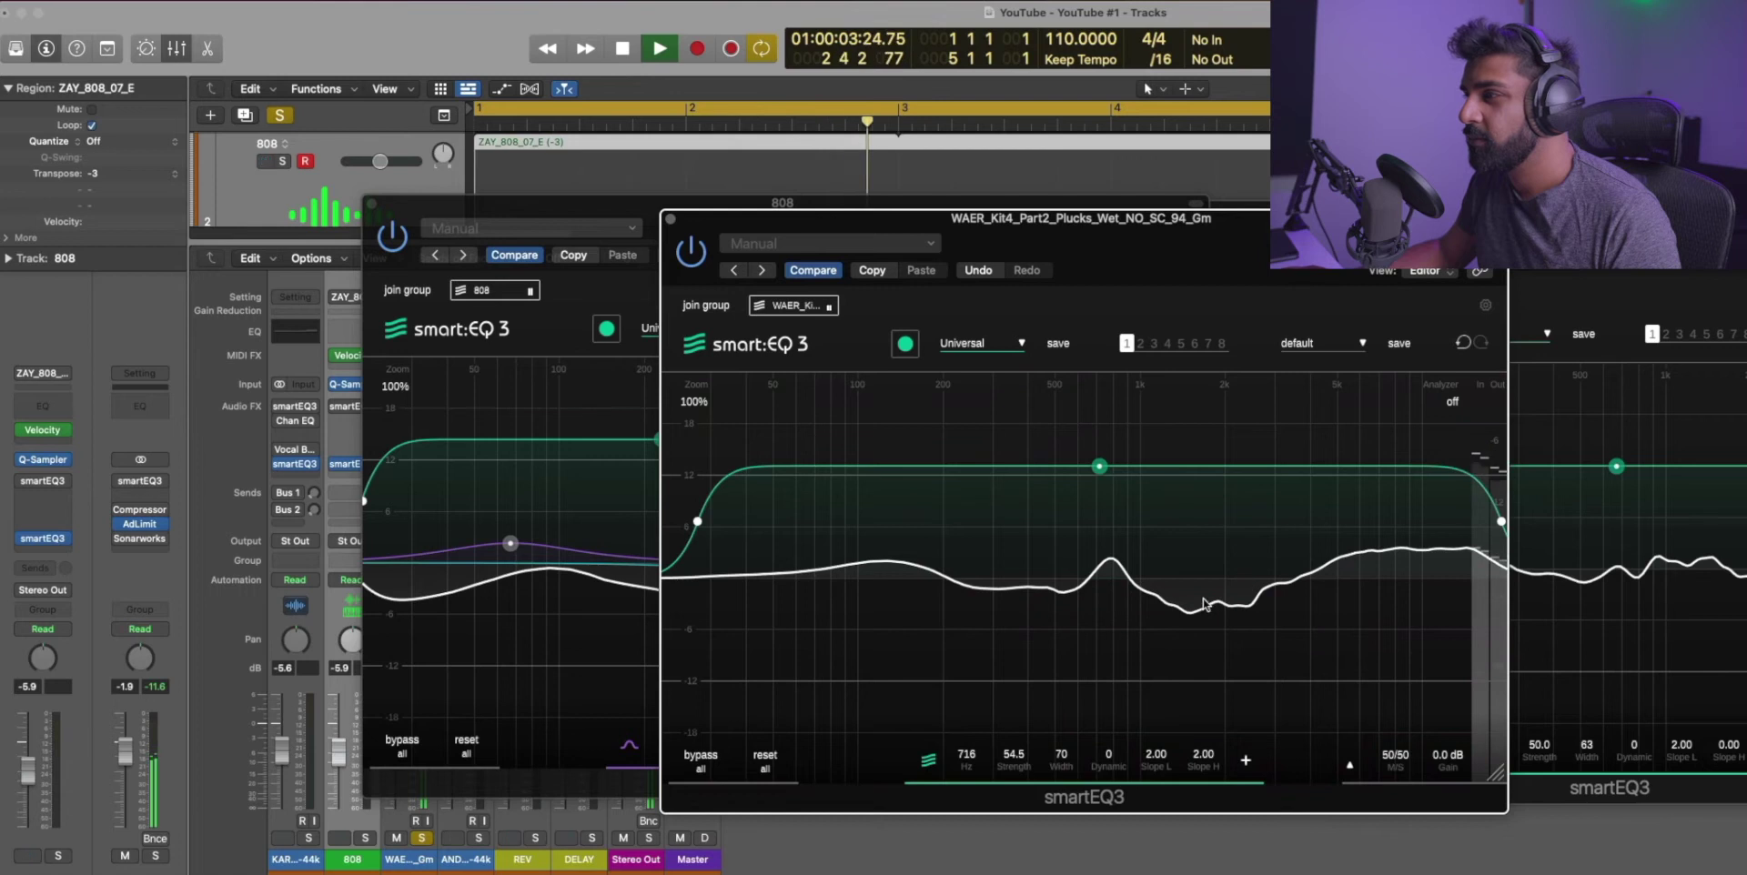
# Step: Unsolo the pluck, let the vocal smartEQ3 learn during playback, and set strength to 53.5
pyautogui.press('v')
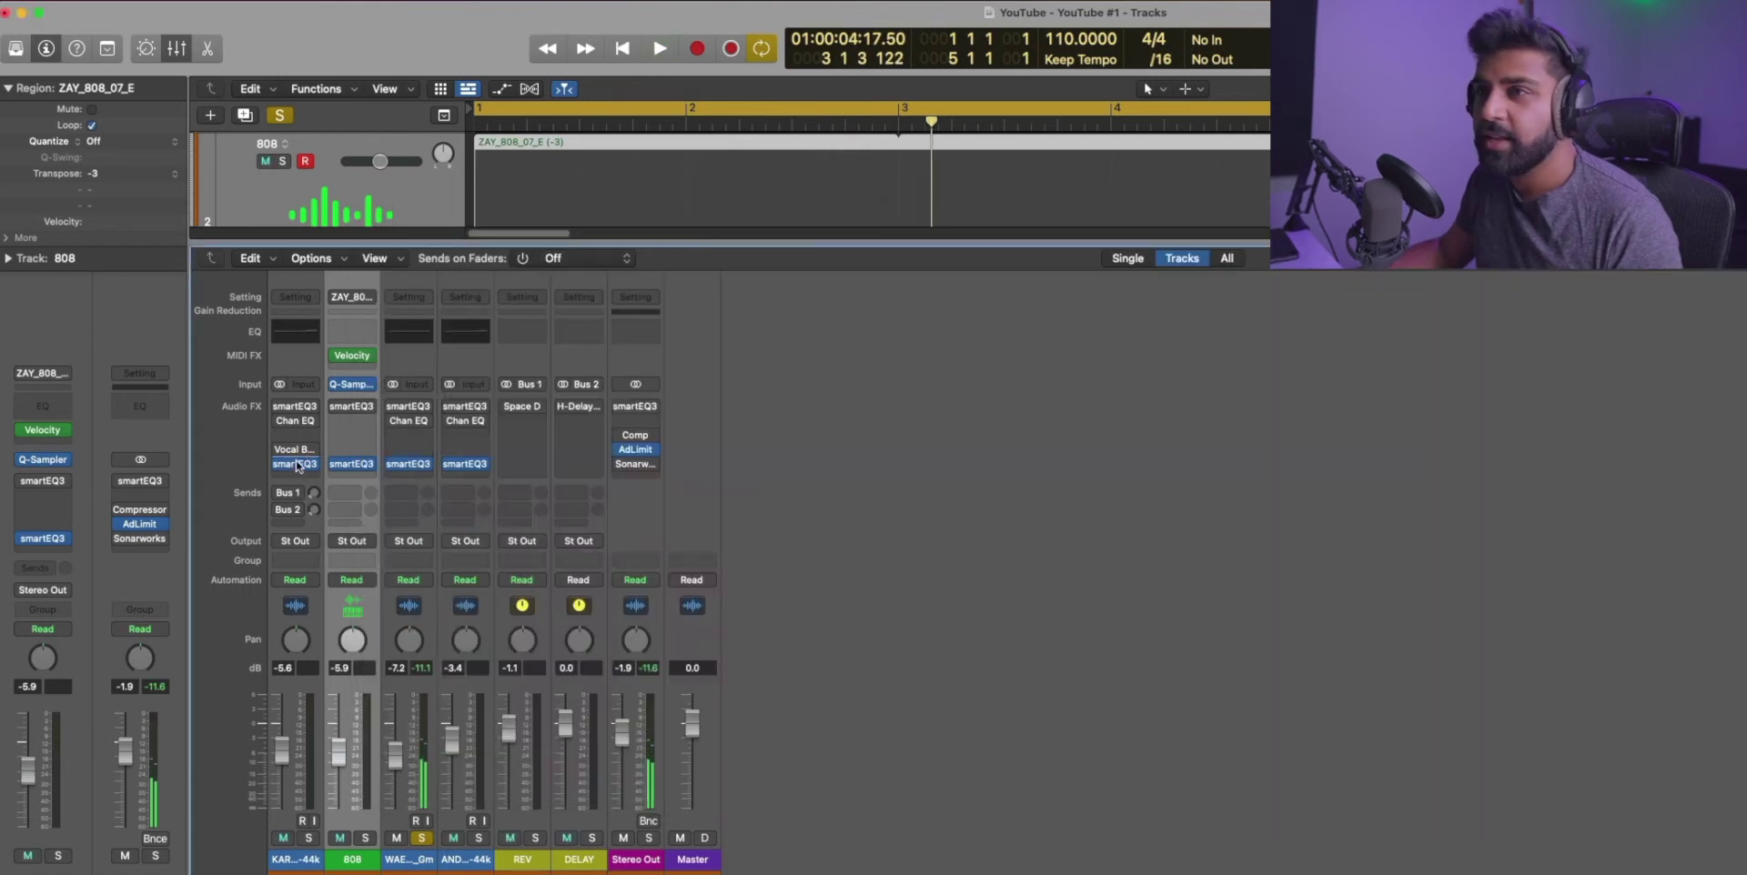
pyautogui.press('v')
pyautogui.click(424, 842)
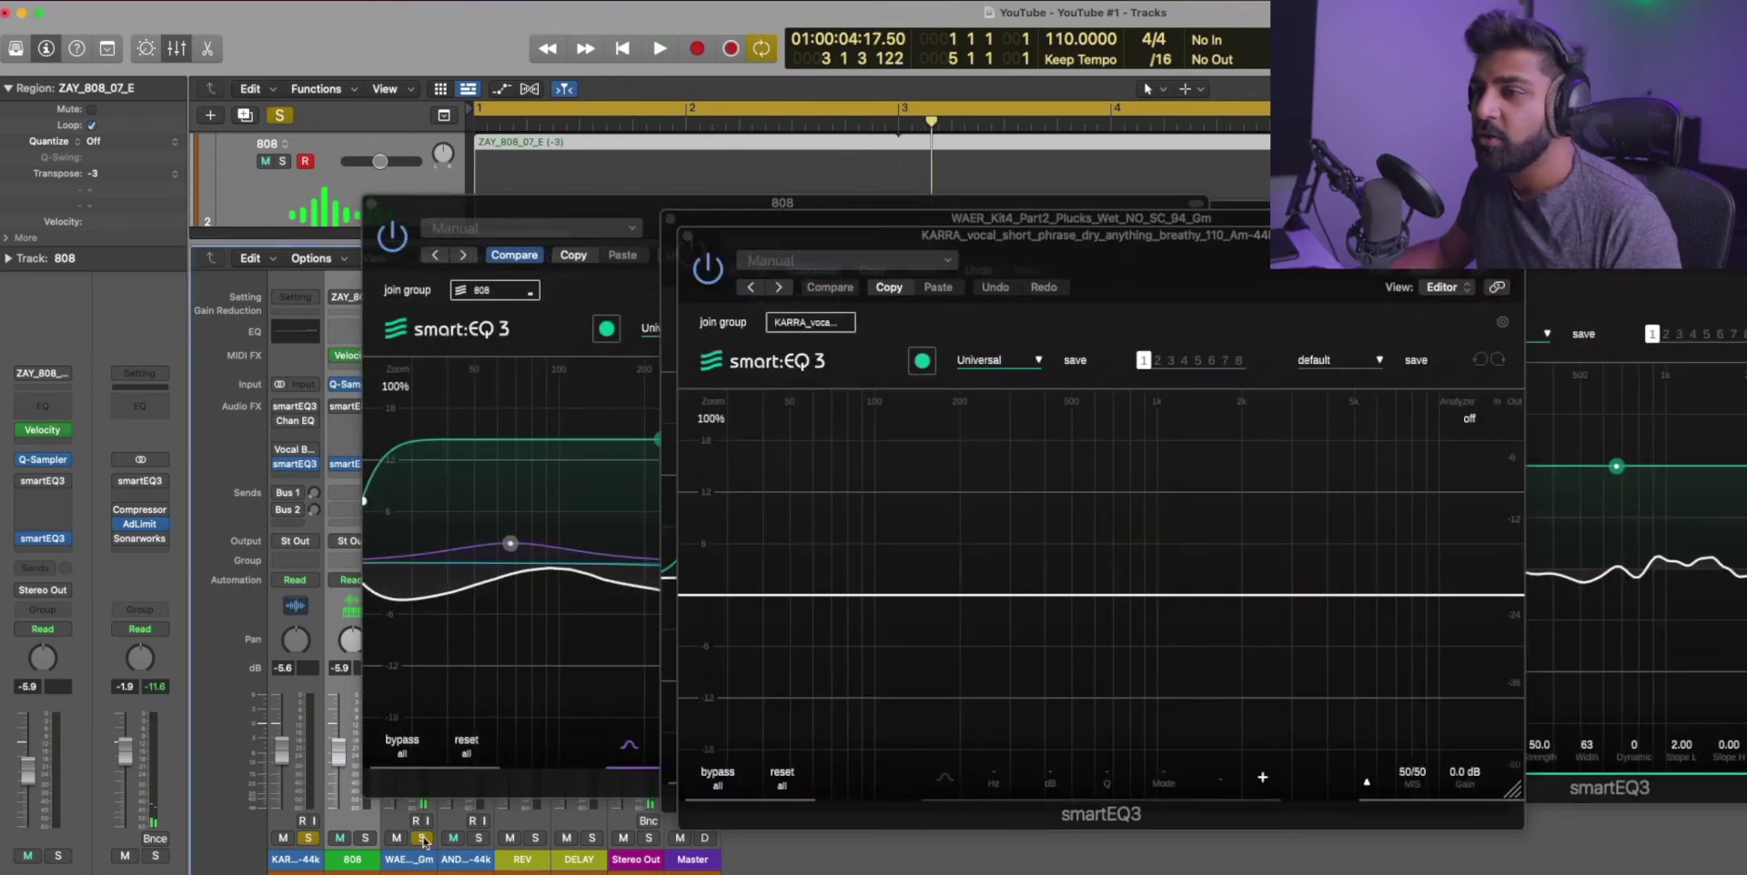
pyautogui.click(922, 362)
pyautogui.press('space')
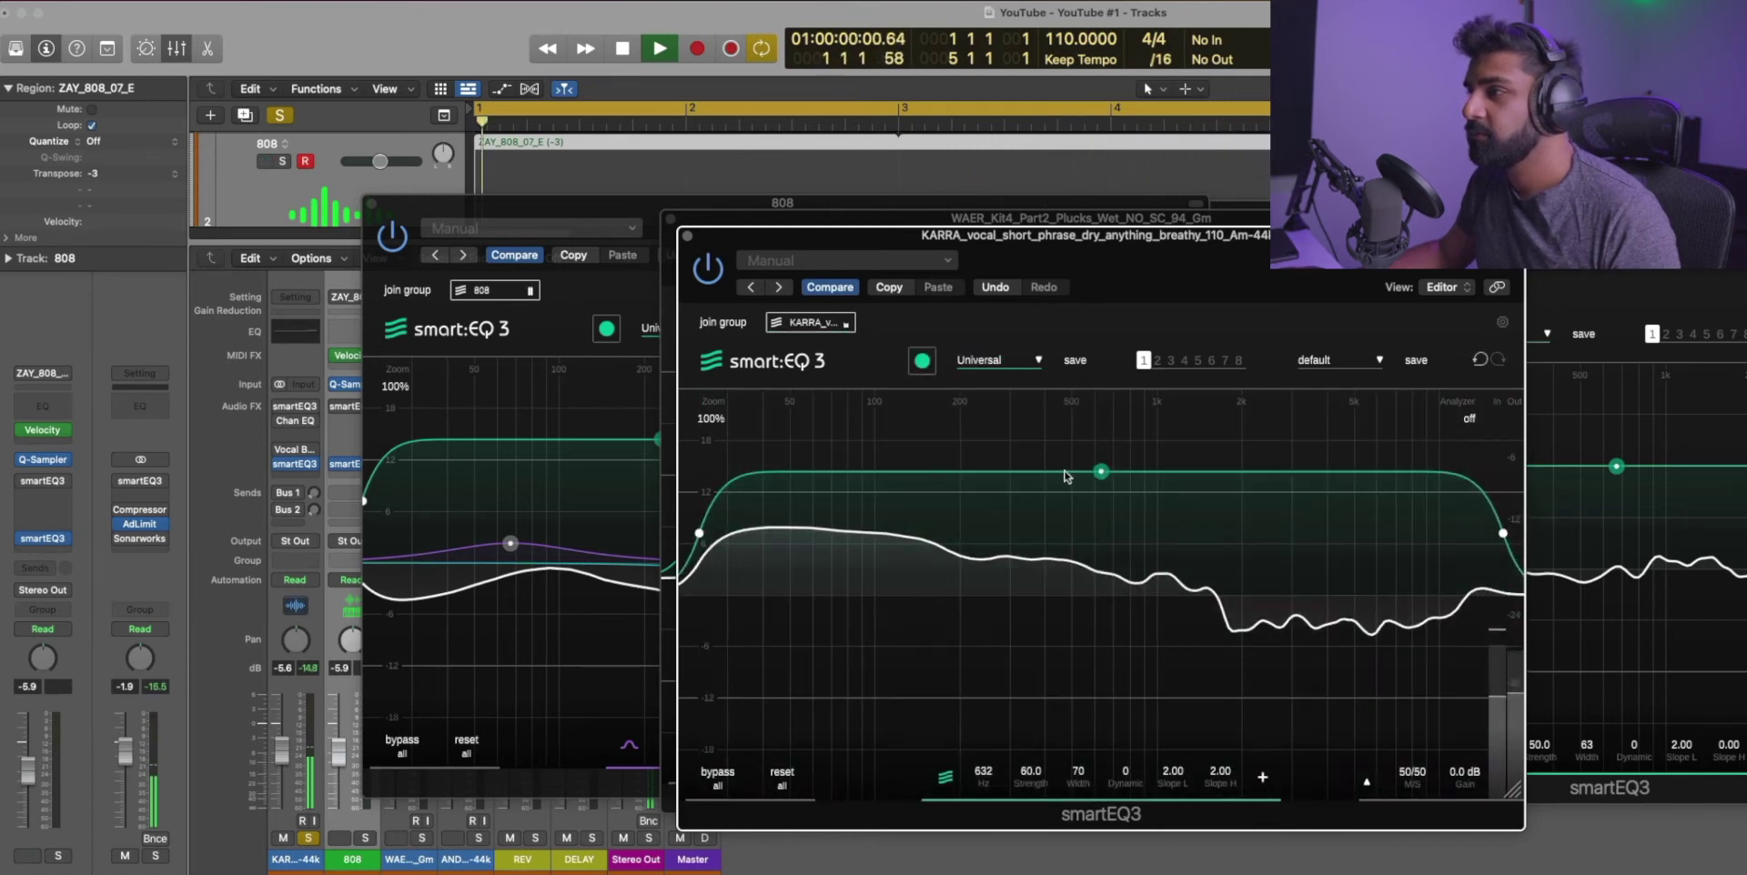
pyautogui.moveTo(1100, 472)
pyautogui.mouseDown()
pyautogui.moveTo(1090, 596)
pyautogui.moveTo(1106, 485)
pyautogui.mouseUp()
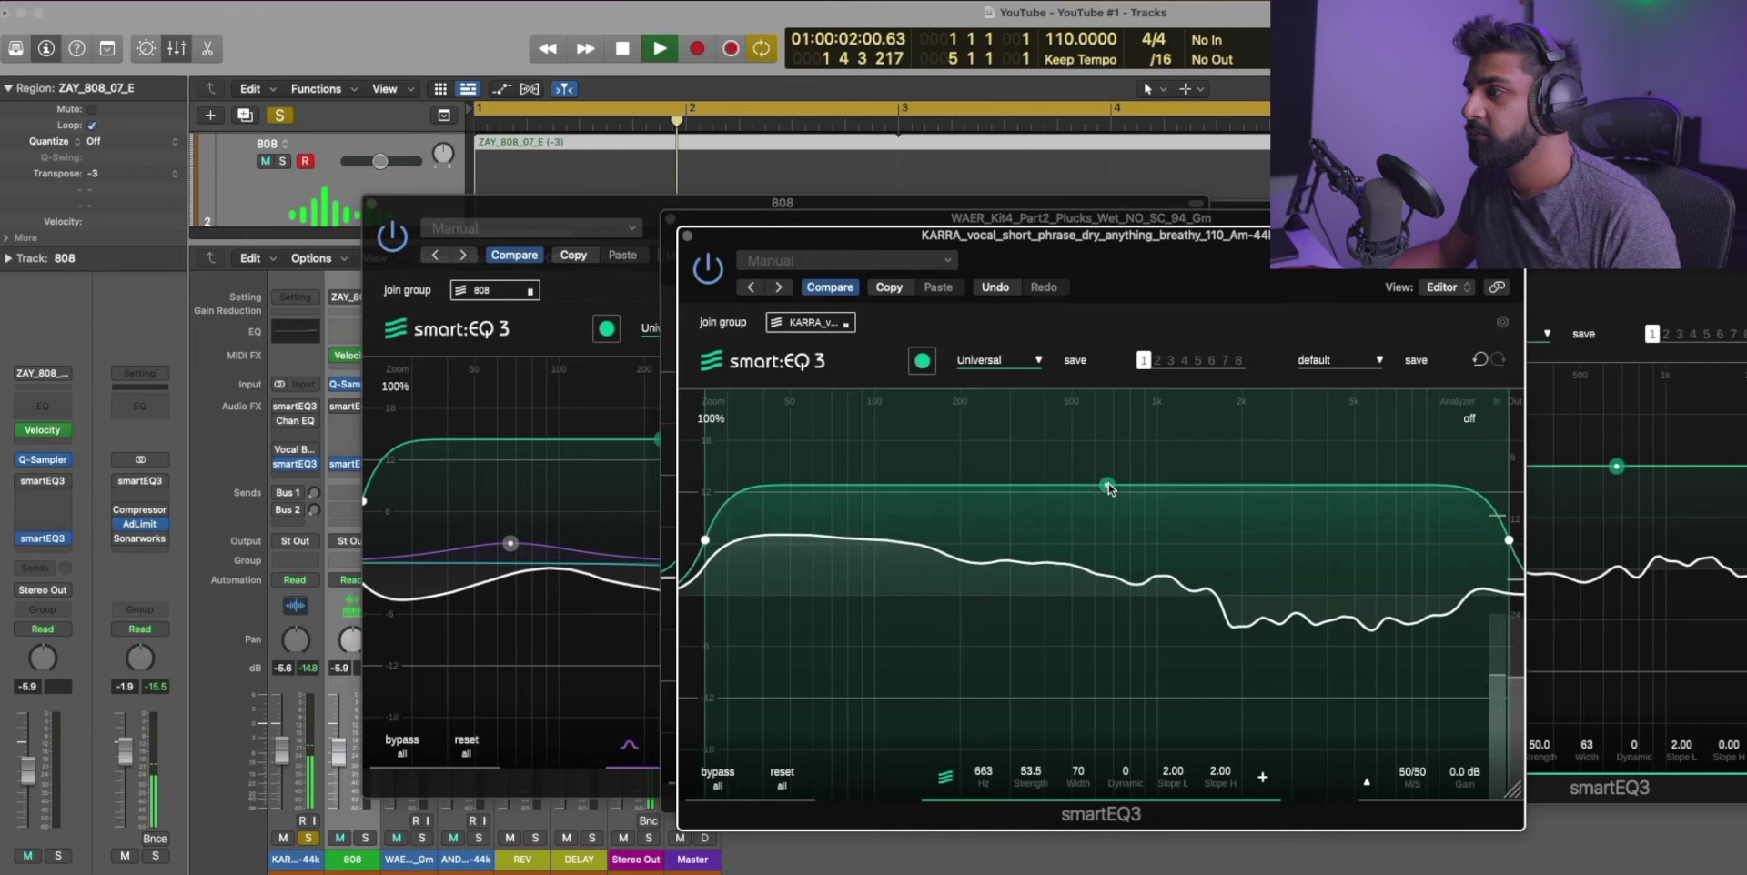
# Step: Switch the vocal smartEQ3 to the factory Vocal Low profile
pyautogui.click(1001, 362)
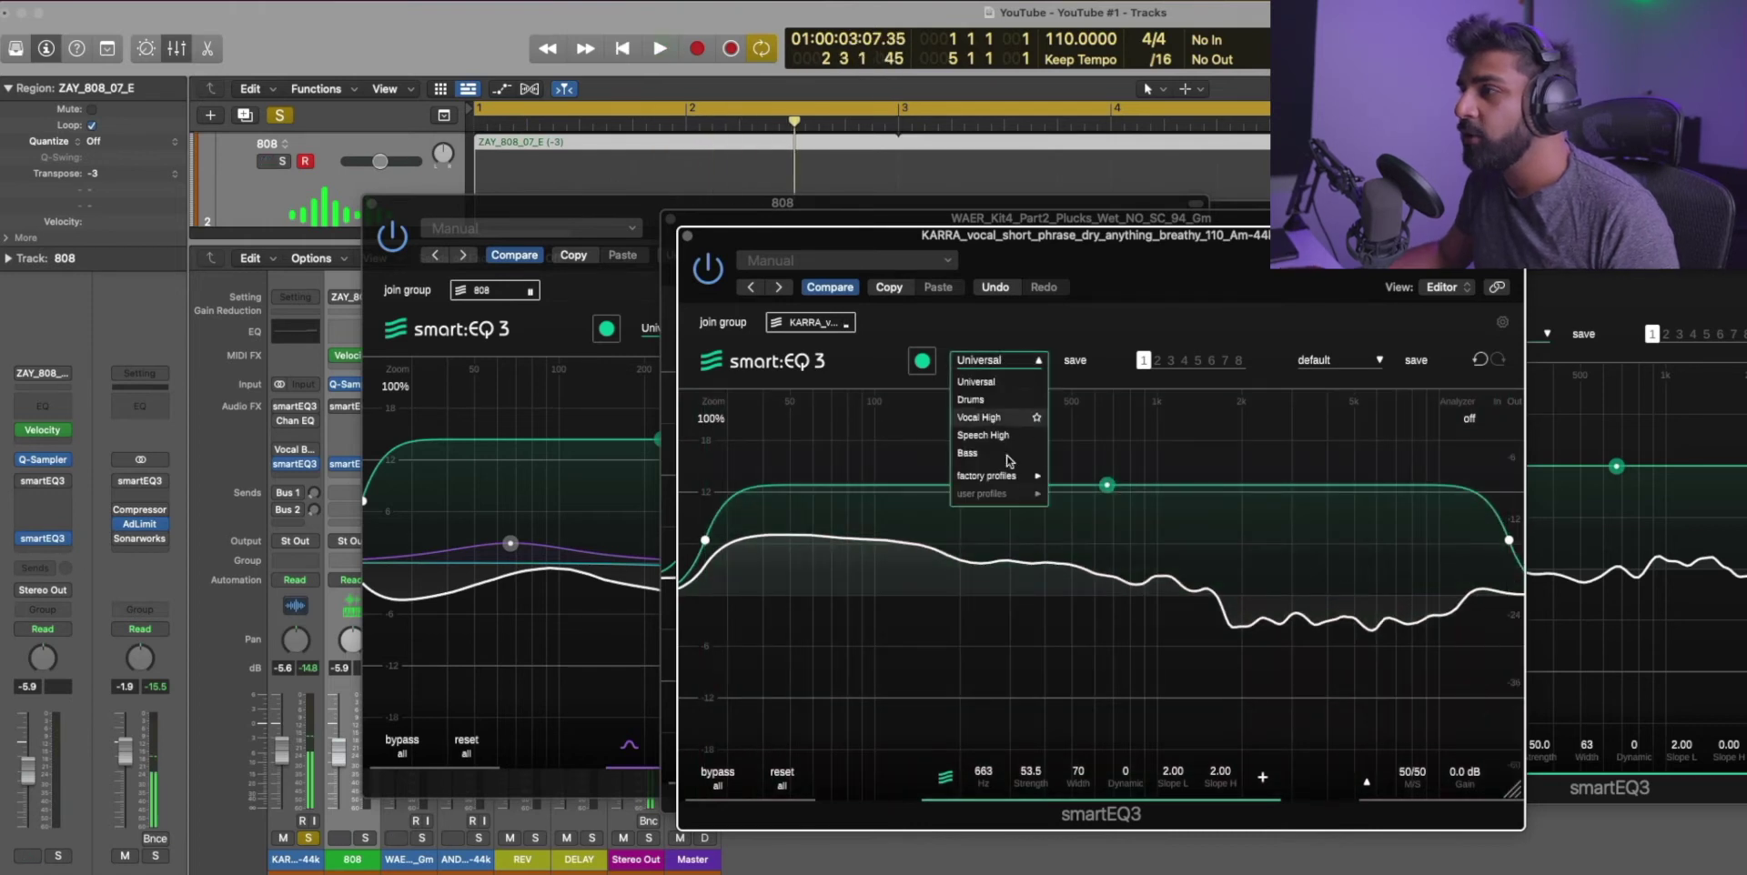
pyautogui.moveTo(996, 477)
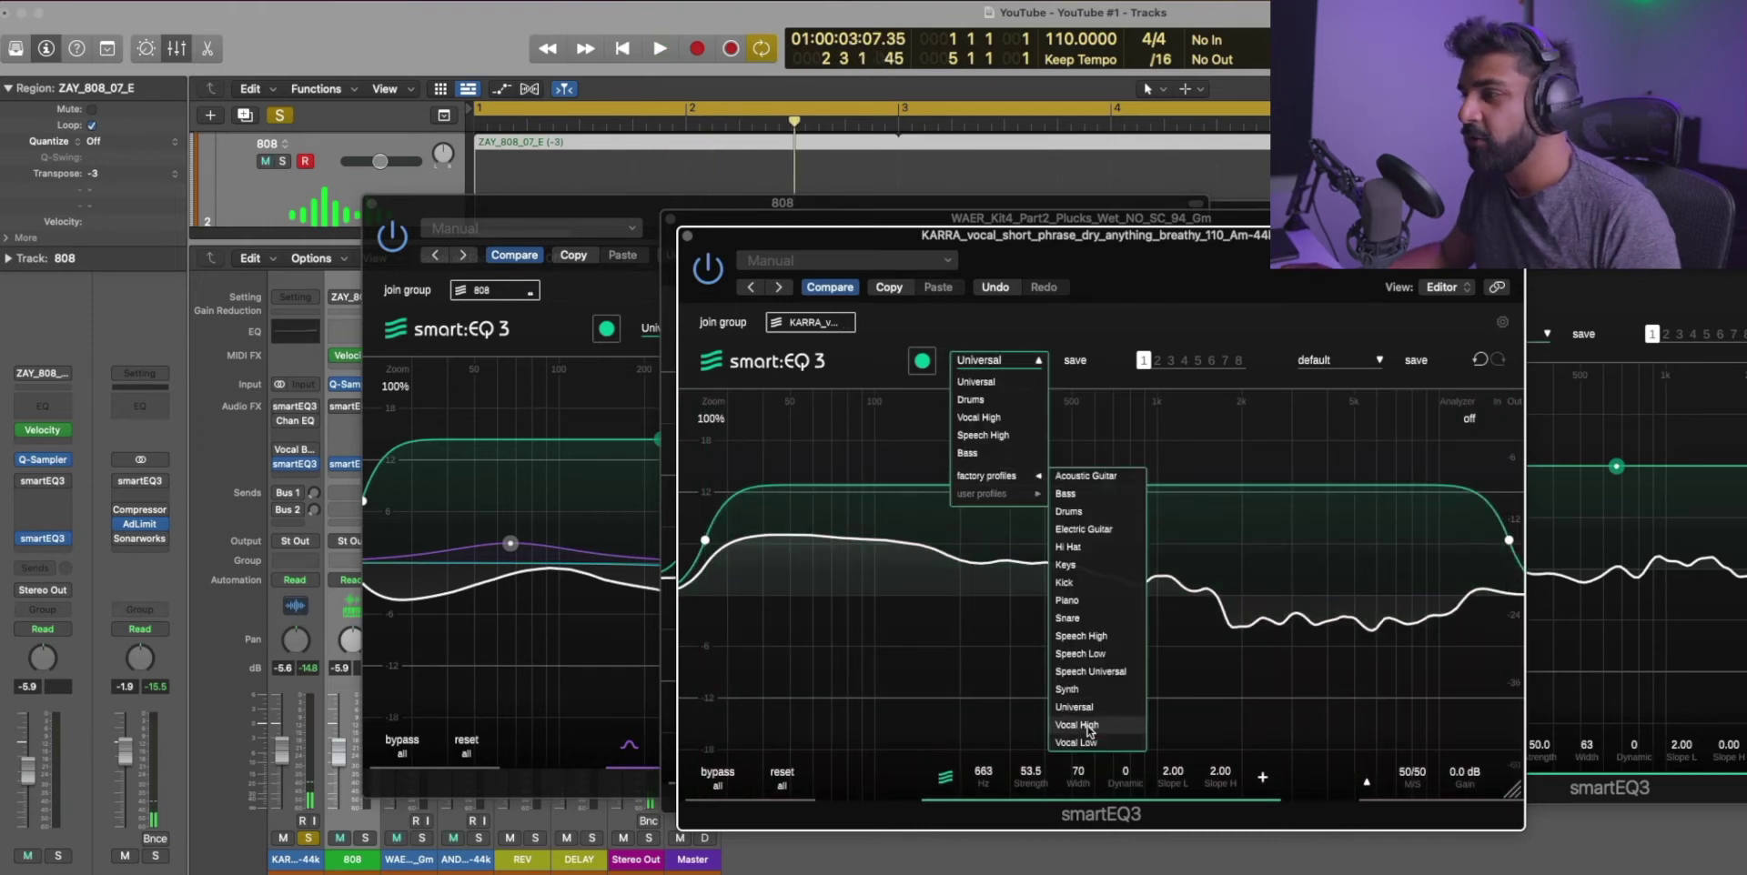
pyautogui.click(946, 414)
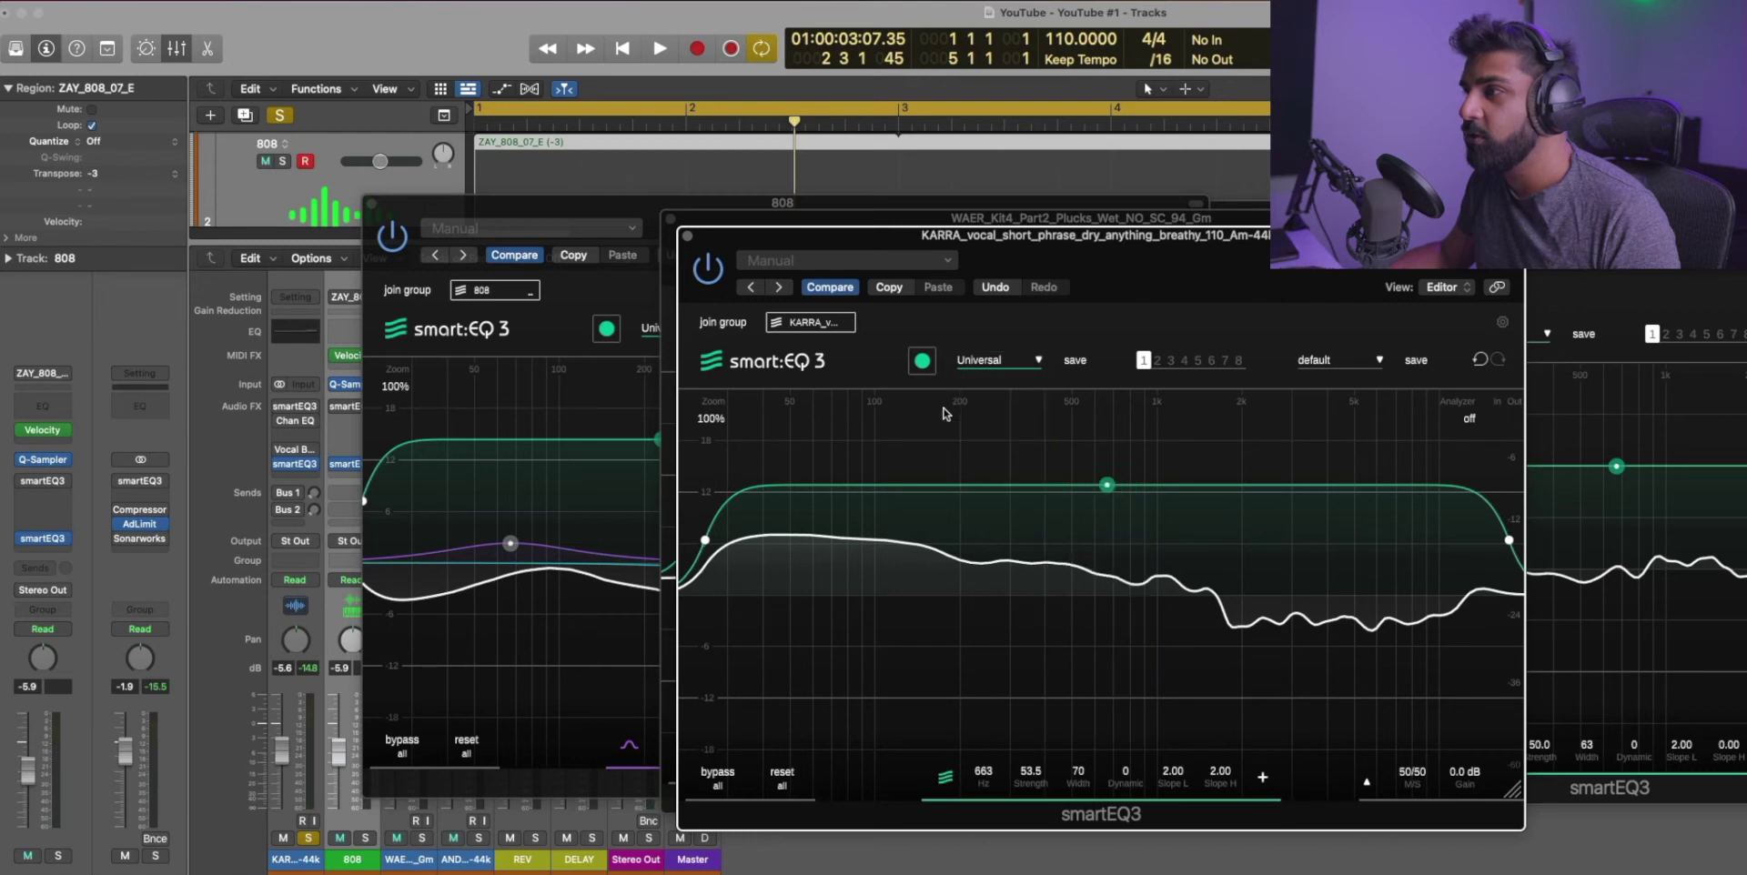
pyautogui.click(996, 360)
pyautogui.moveTo(1011, 479)
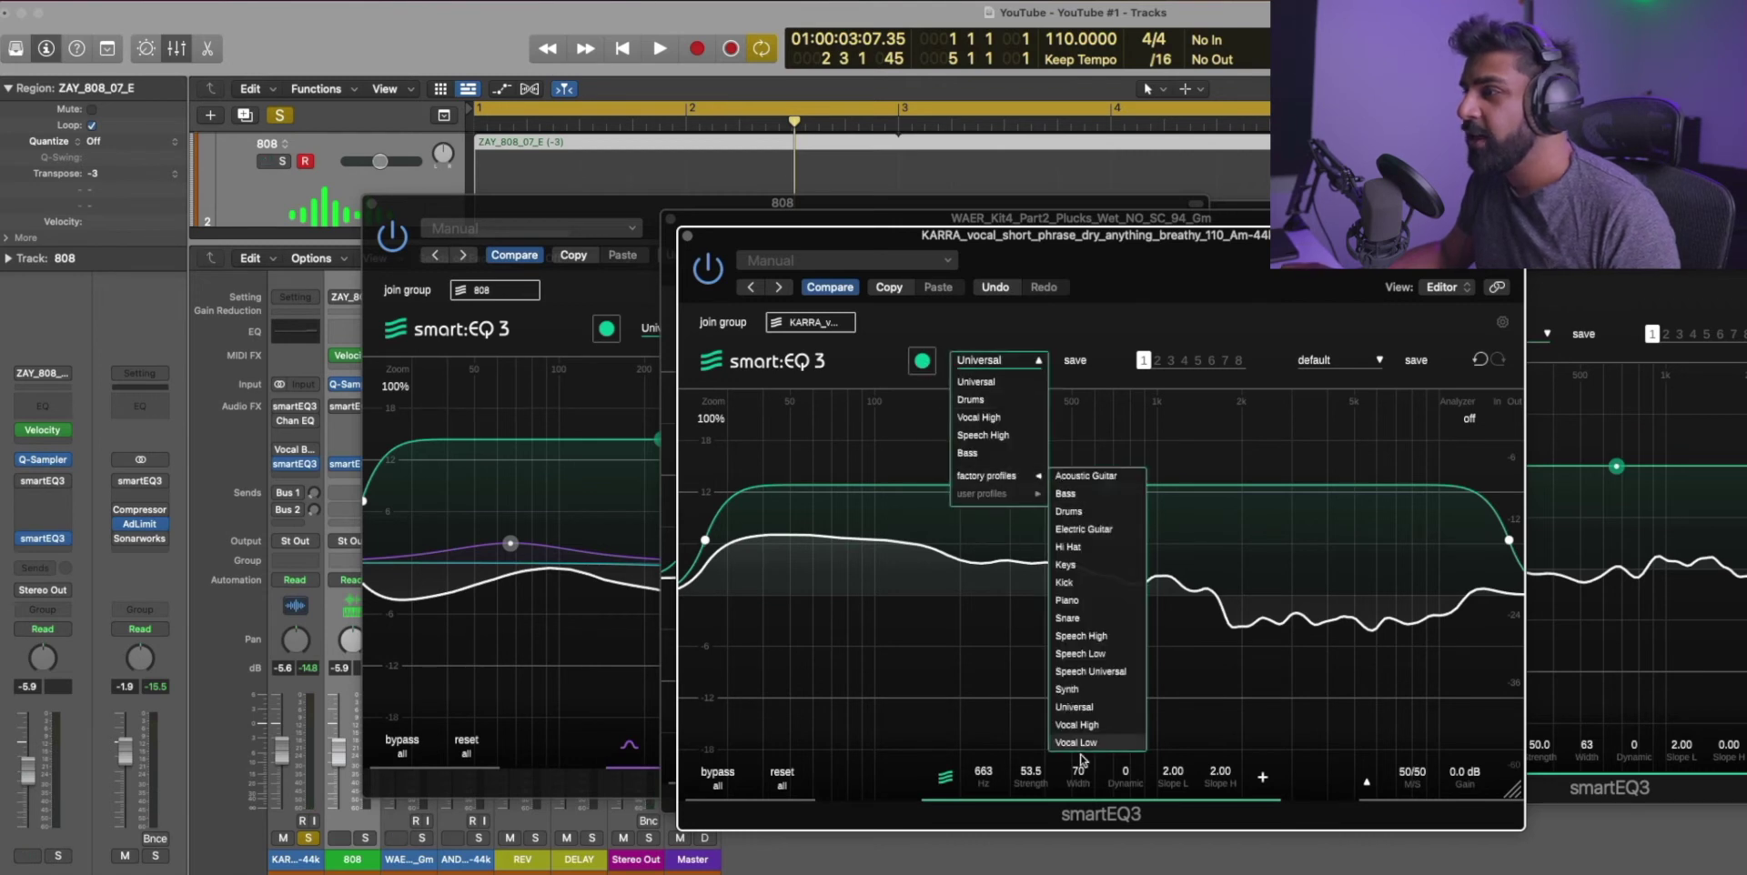
pyautogui.click(1075, 742)
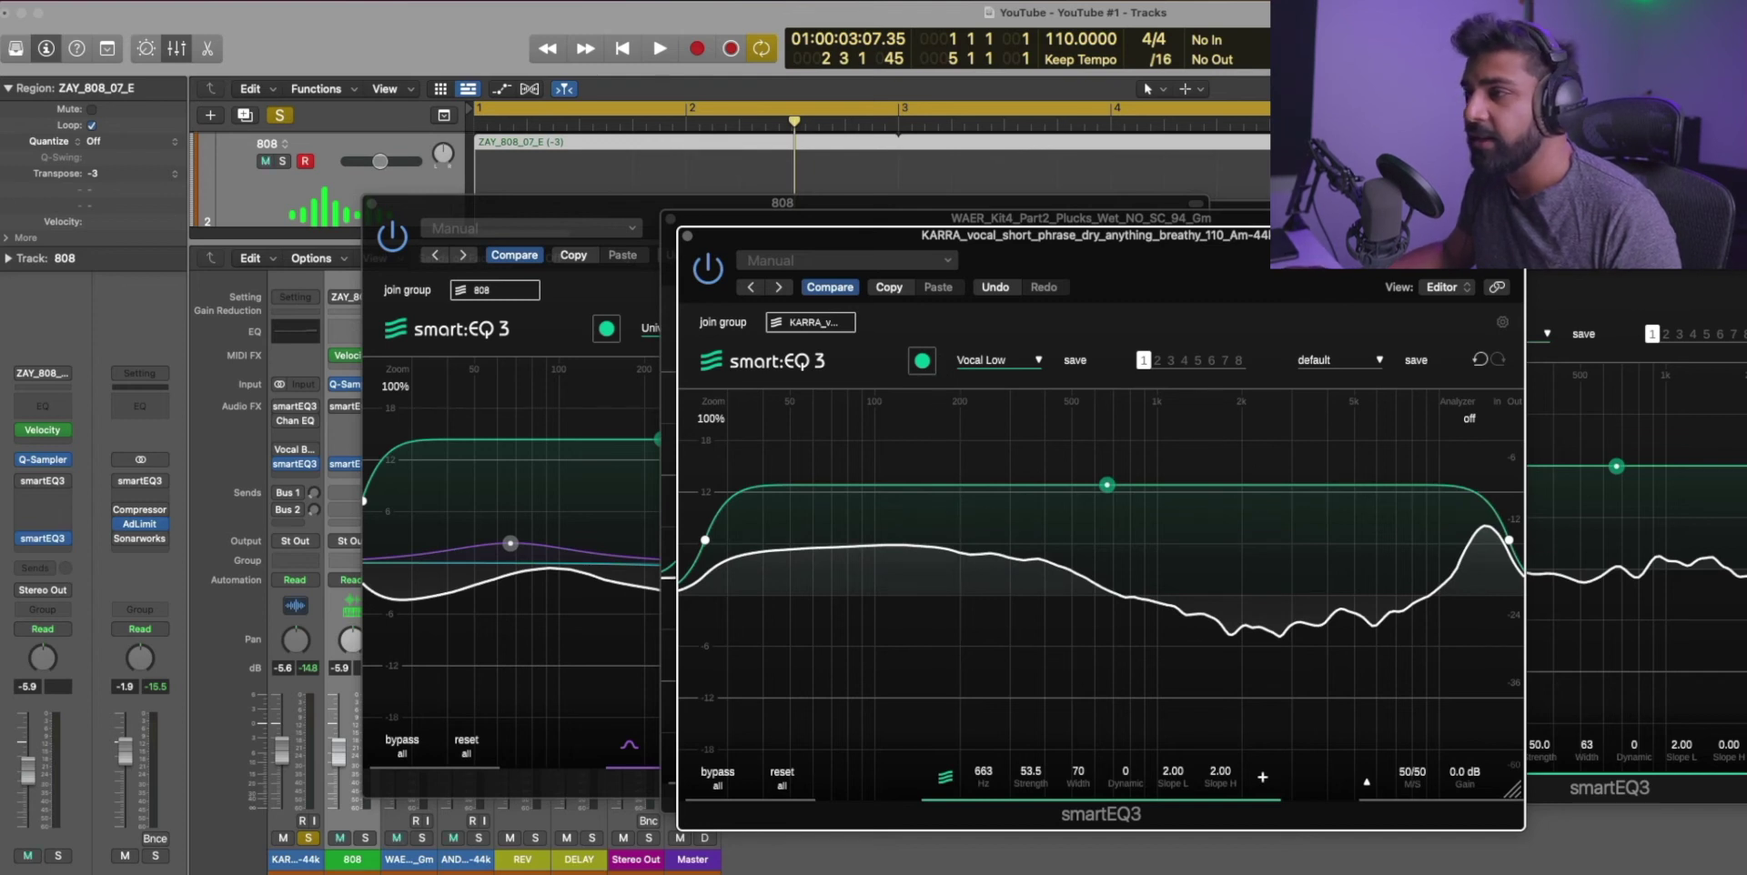
# Step: Relearn the vocal's smart filter during playback, ending at 663 Hz with strength 53.5
pyautogui.press('space')
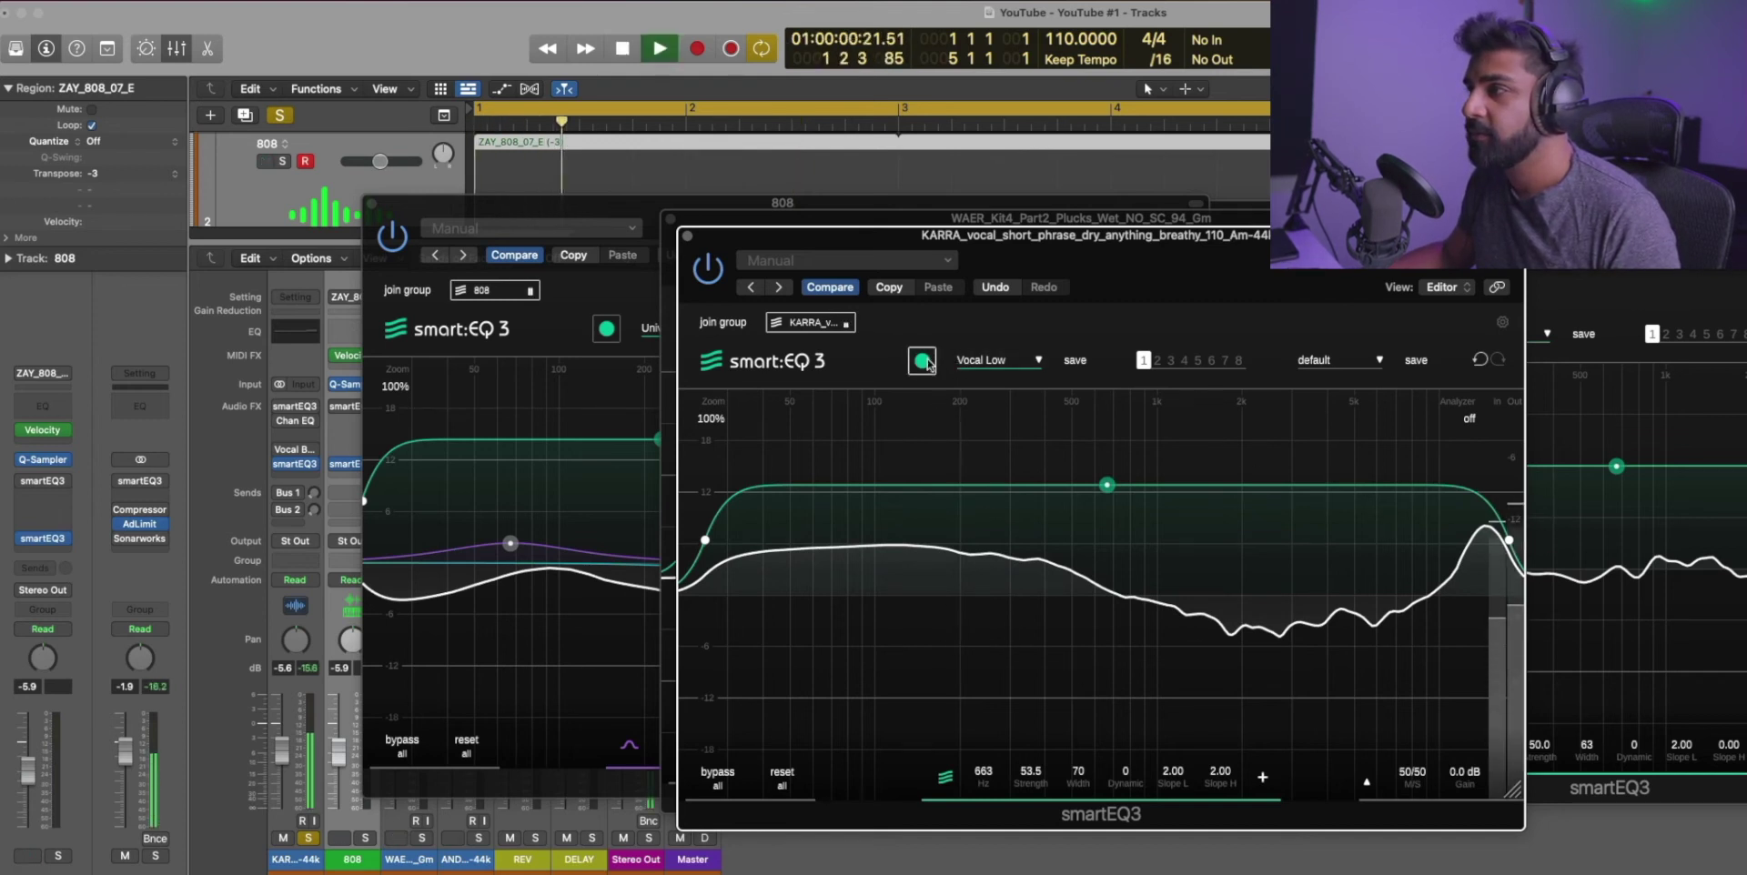
pyautogui.press('space')
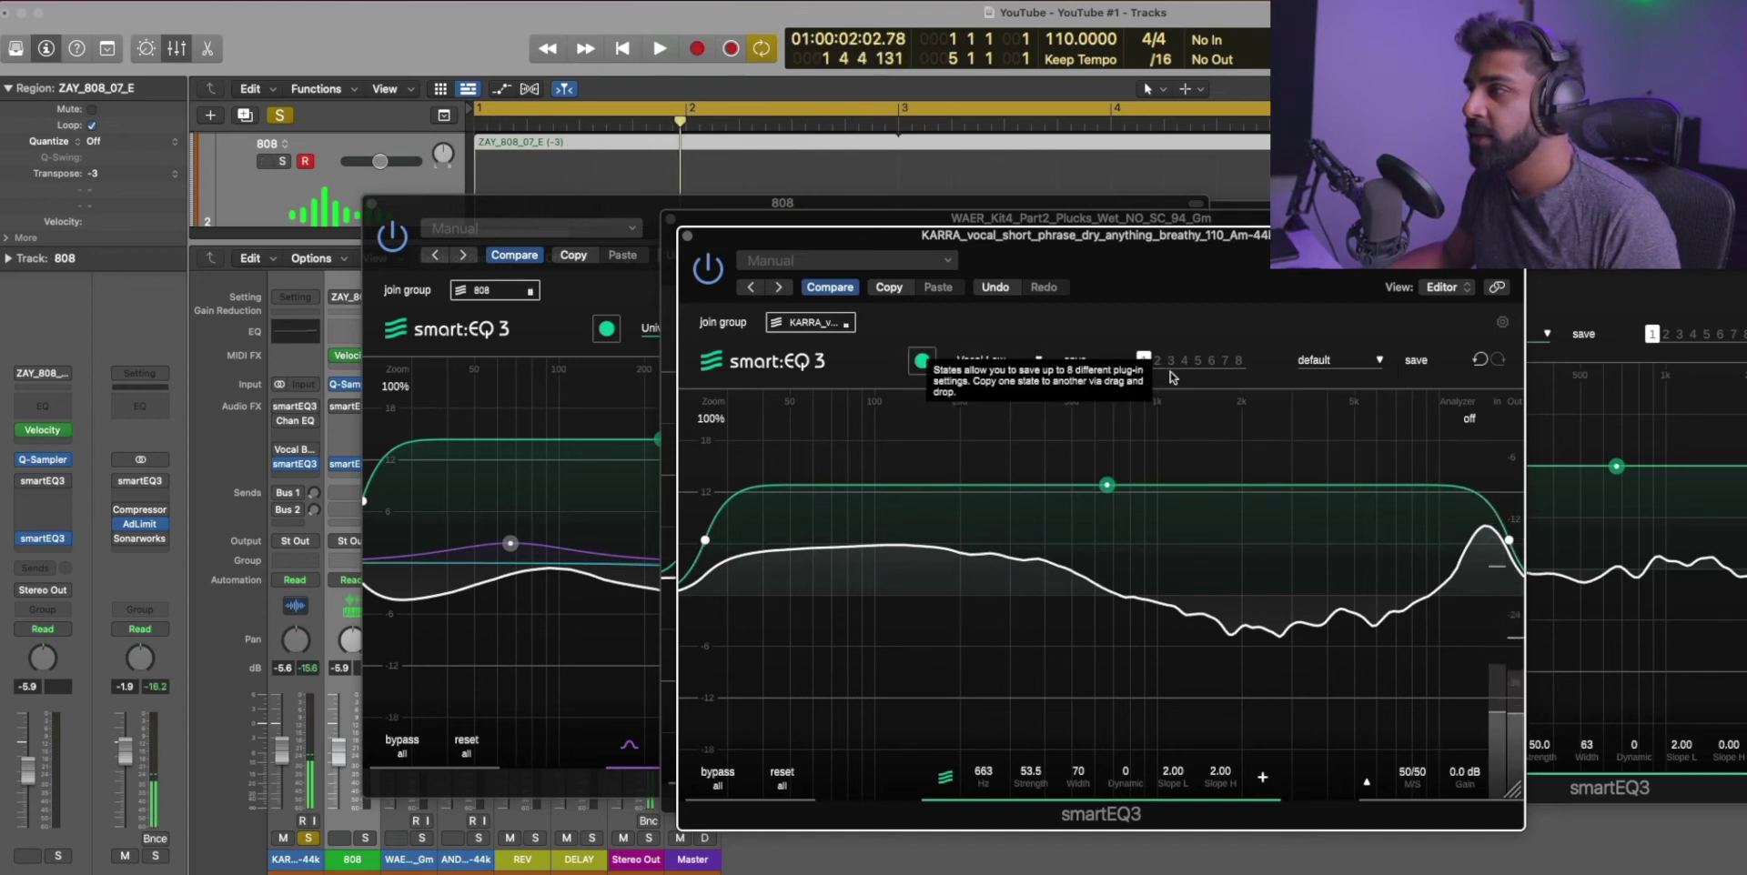
pyautogui.click(921, 361)
pyautogui.press('space')
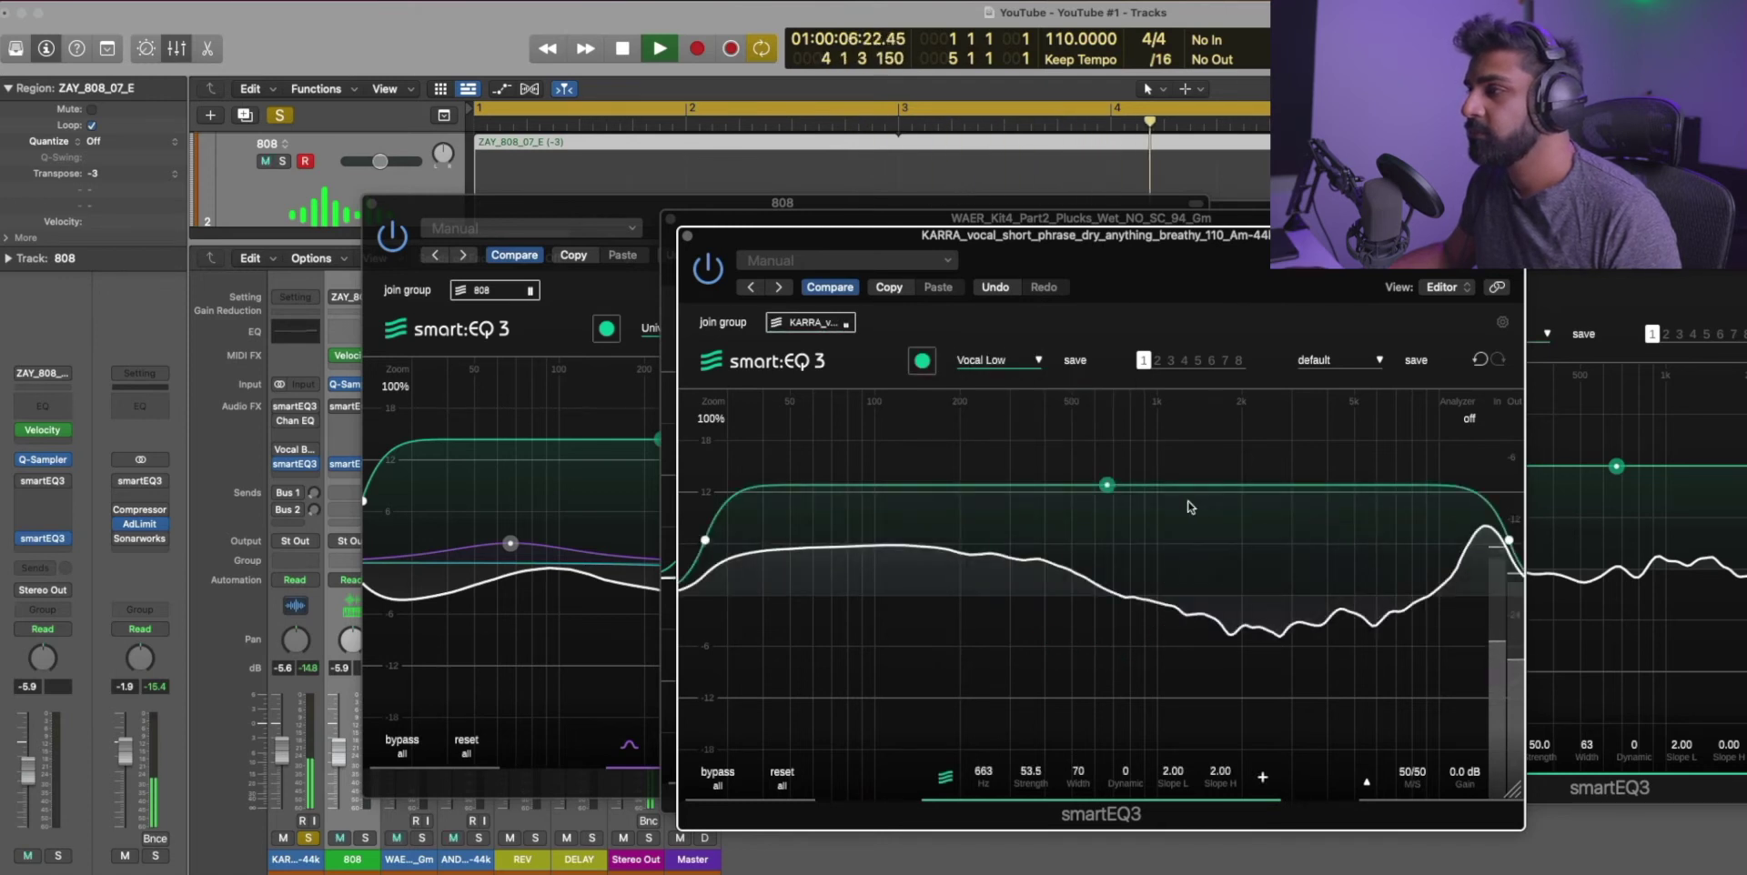
pyautogui.press('space')
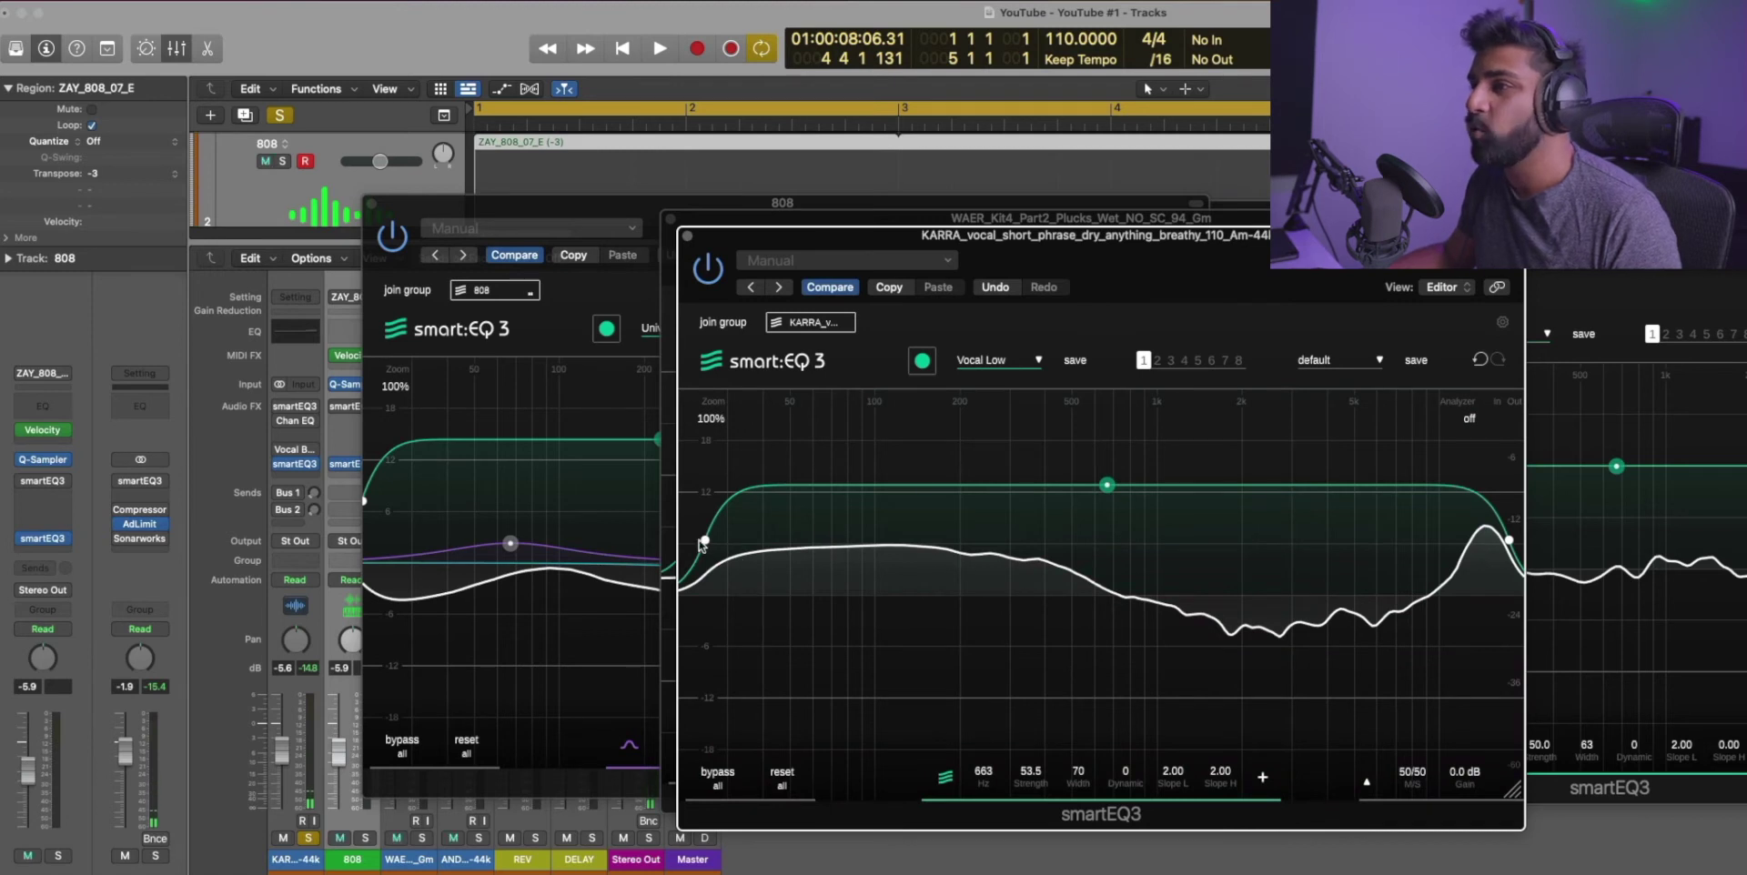
# Step: Drag the vocal smart:EQ 3 filter's low cutoff up to about 1.8 kHz and audition the loop
pyautogui.moveTo(701, 544); pyautogui.dragTo(865, 593)
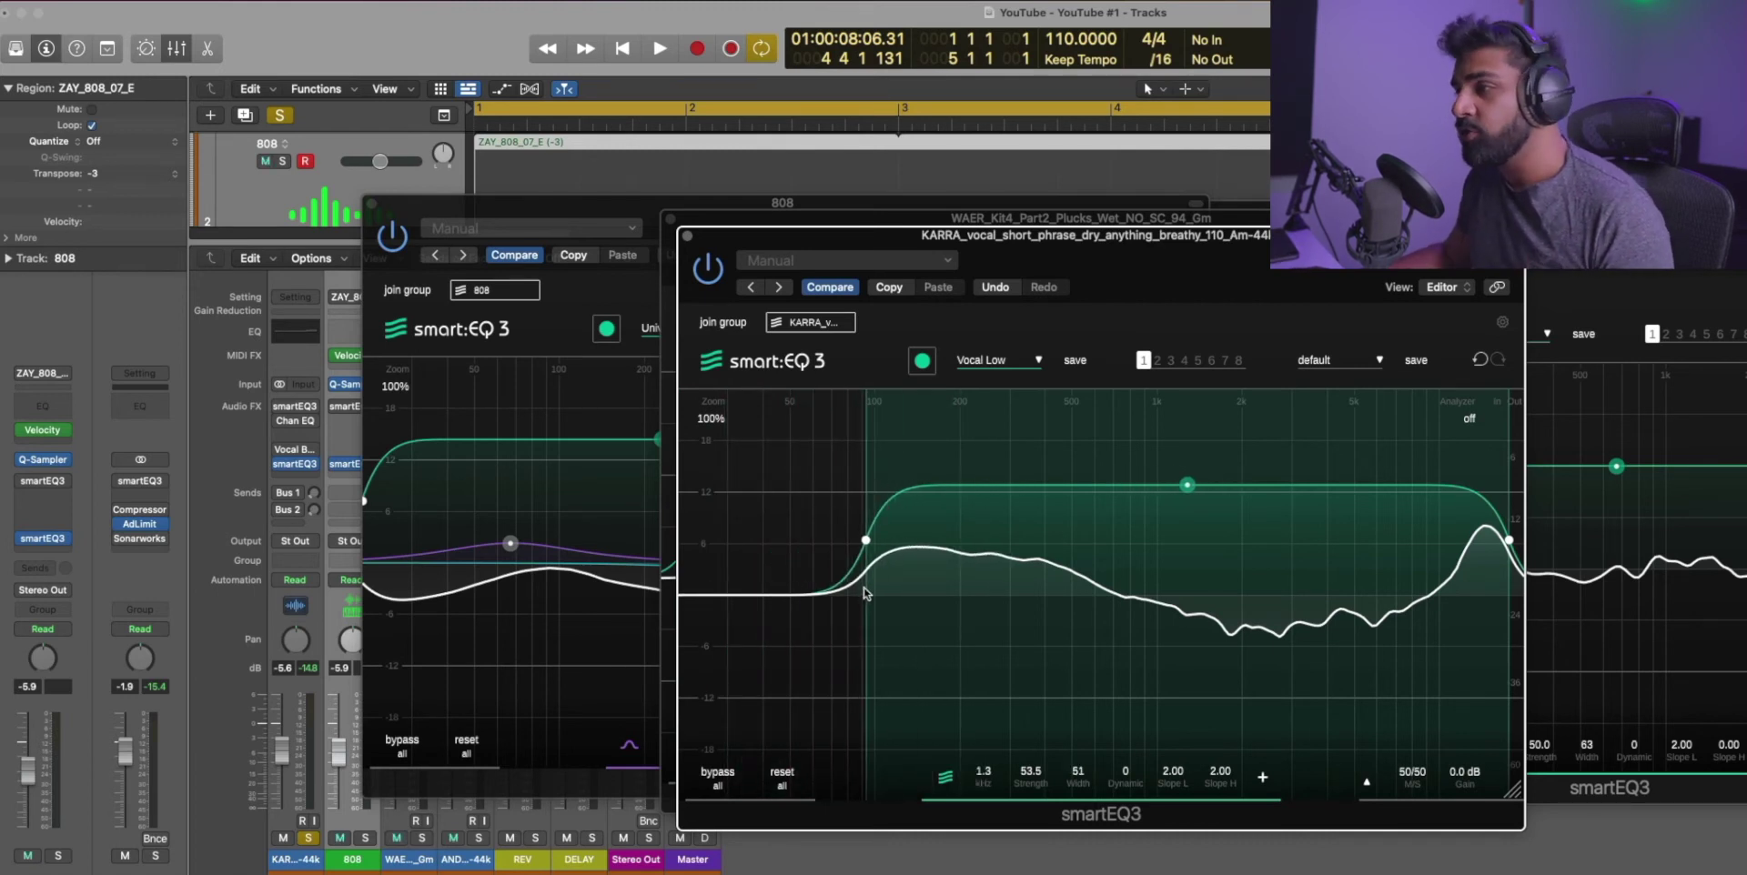
pyautogui.moveTo(865, 593); pyautogui.dragTo(945, 590)
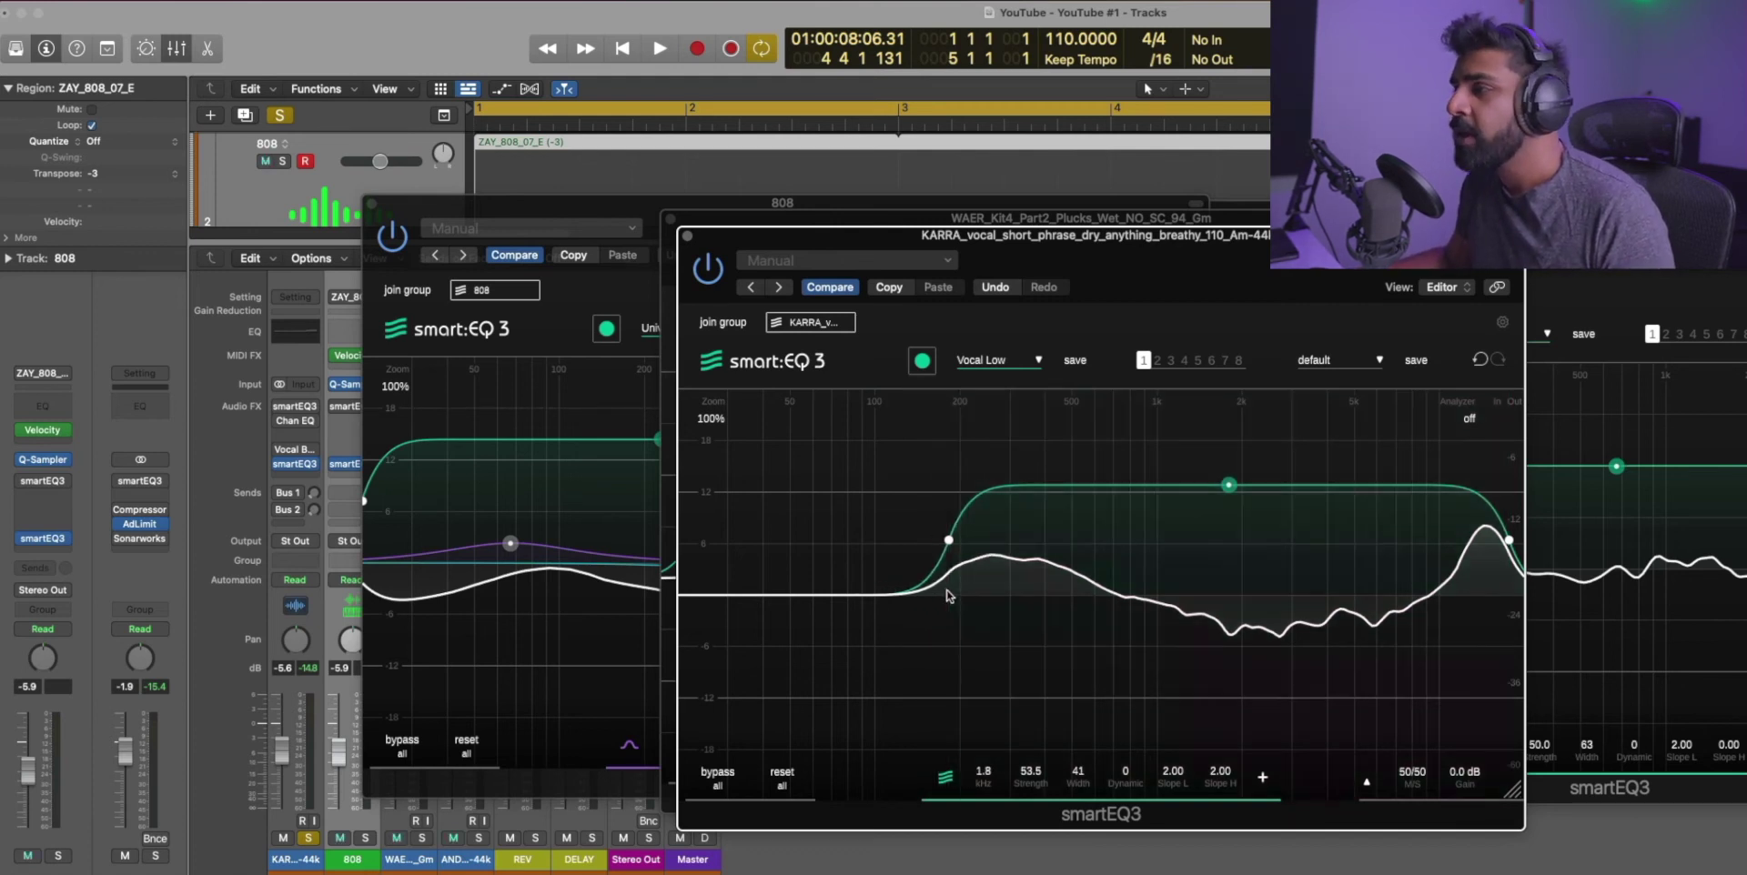
pyautogui.press('space')
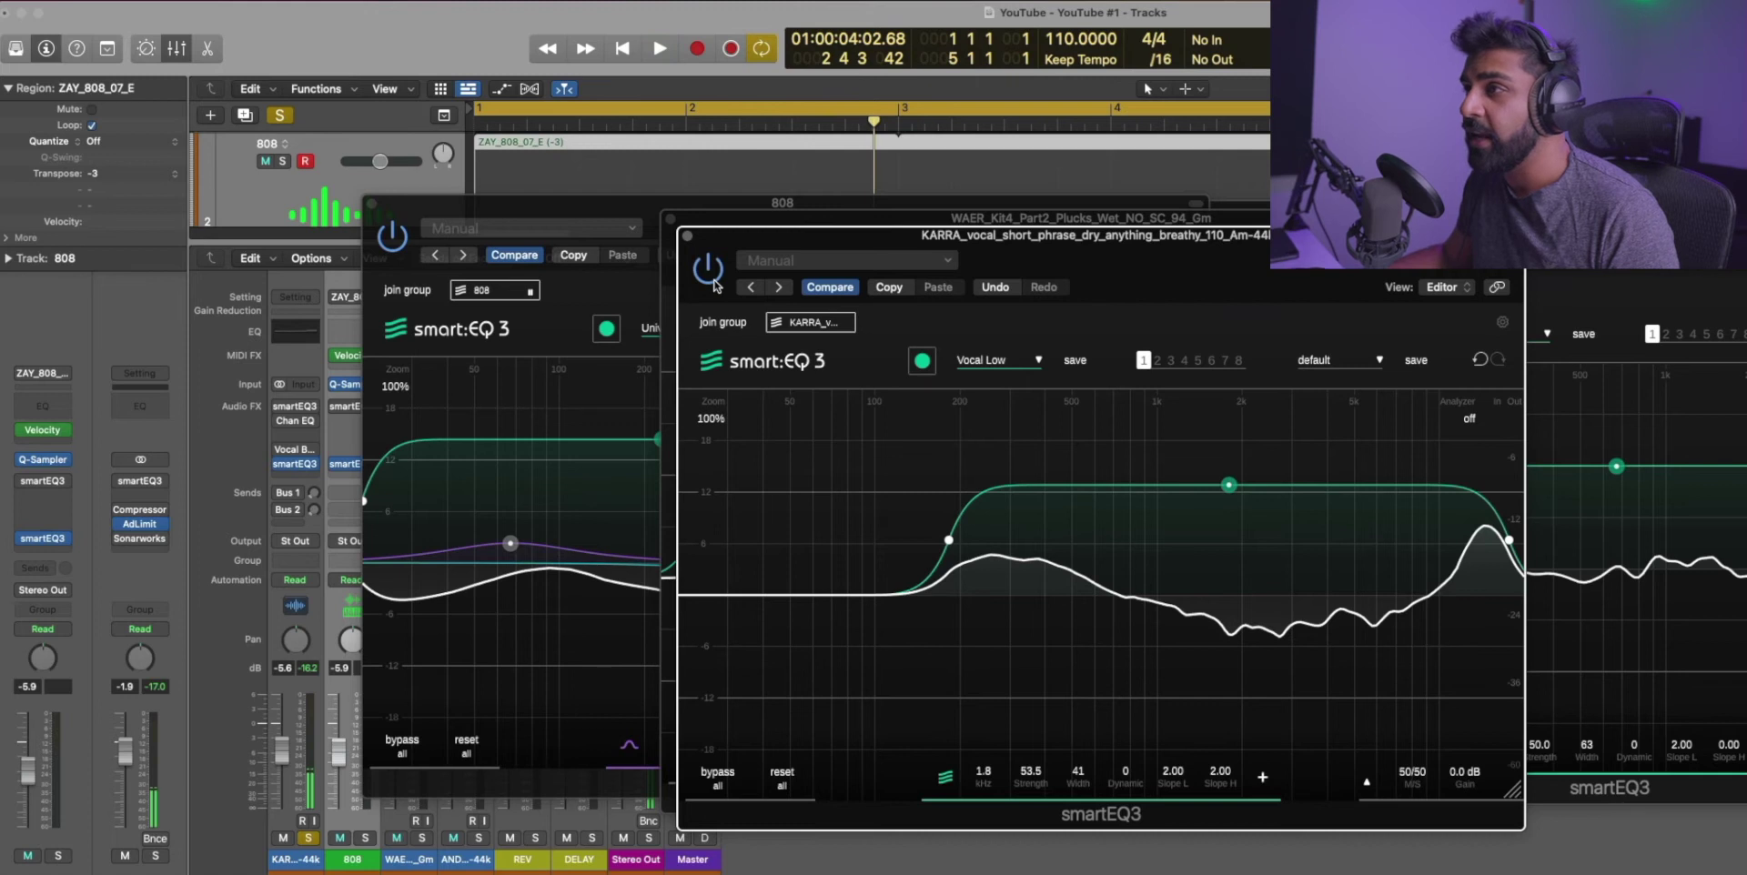
# Step: Hide the plug-in windows, unsolo the vocal, select all four channel strips and play the loop
pyautogui.press('v')
pyautogui.click(308, 838)
pyautogui.click(294, 859)
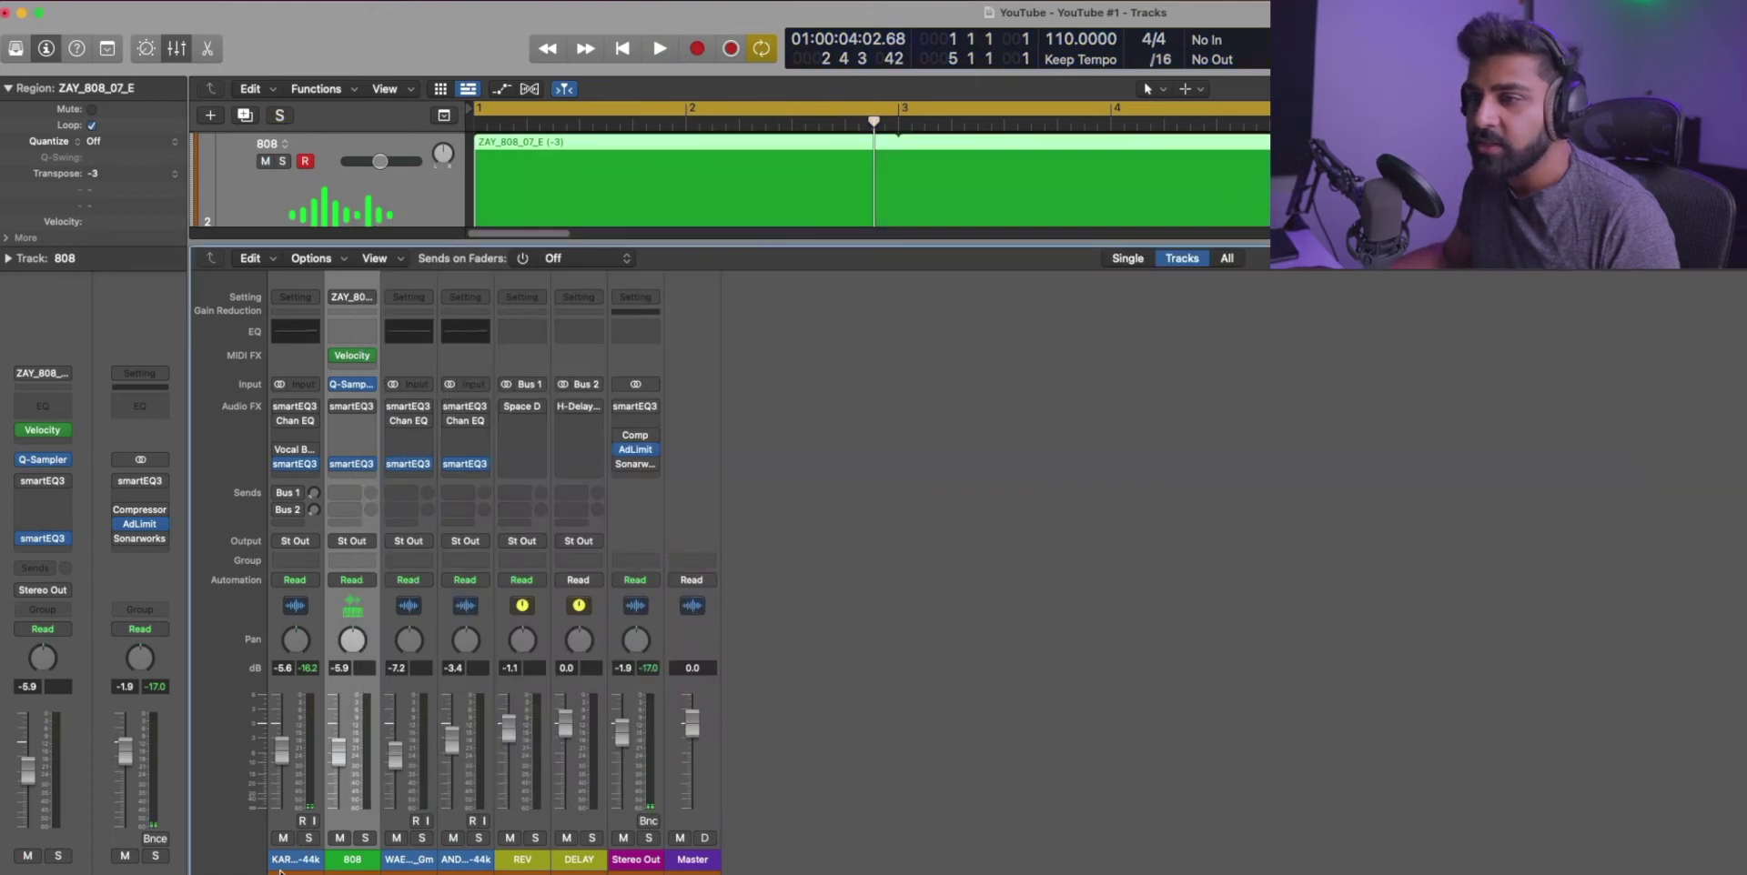
pyautogui.keyDown('shift'); pyautogui.click(465, 859); pyautogui.keyUp('shift')
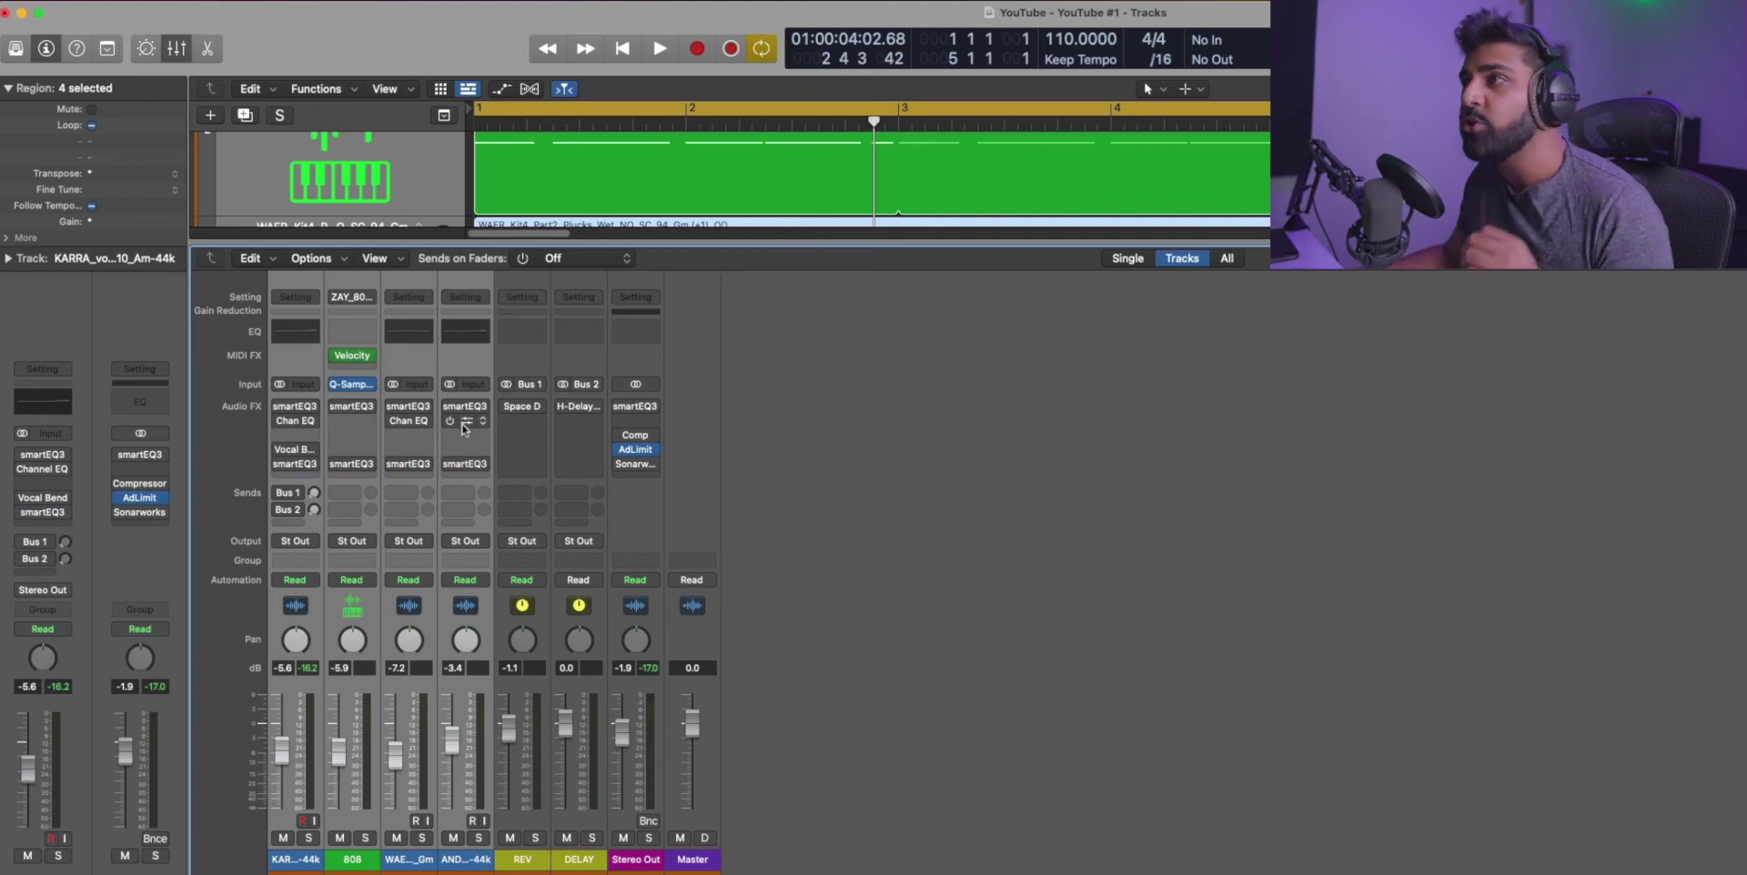
pyautogui.press('space')
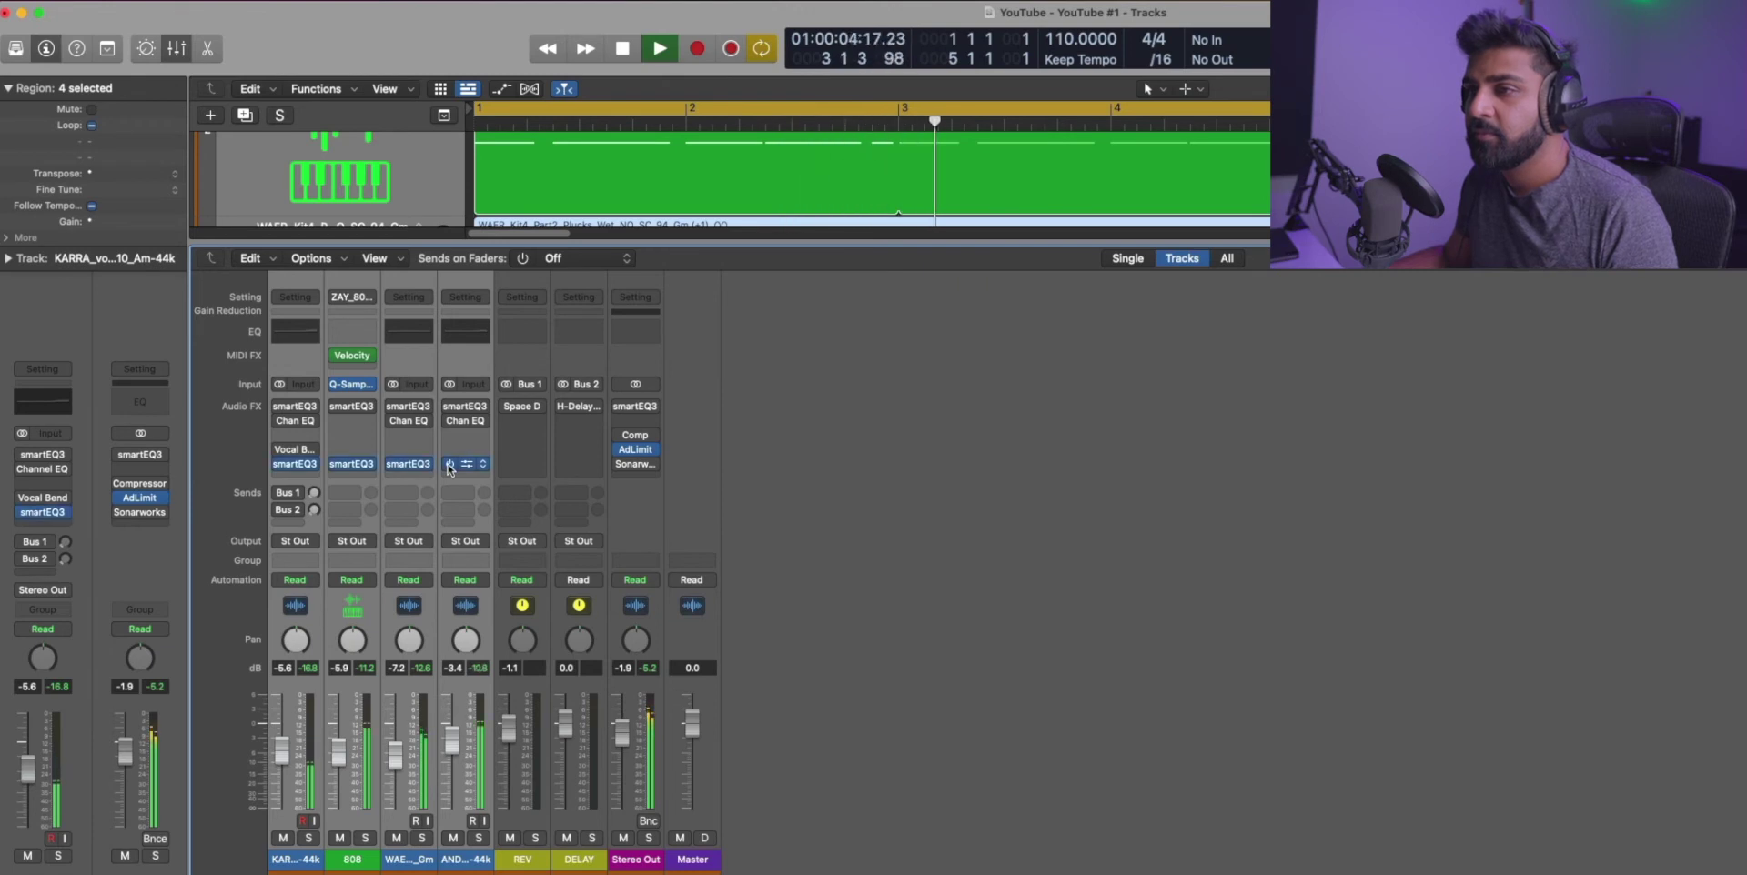
# Step: Toggle the vocal's smart:EQ 3 to compare, then open and arrange the vocal and 808 EQ windows
pyautogui.click(291, 855)
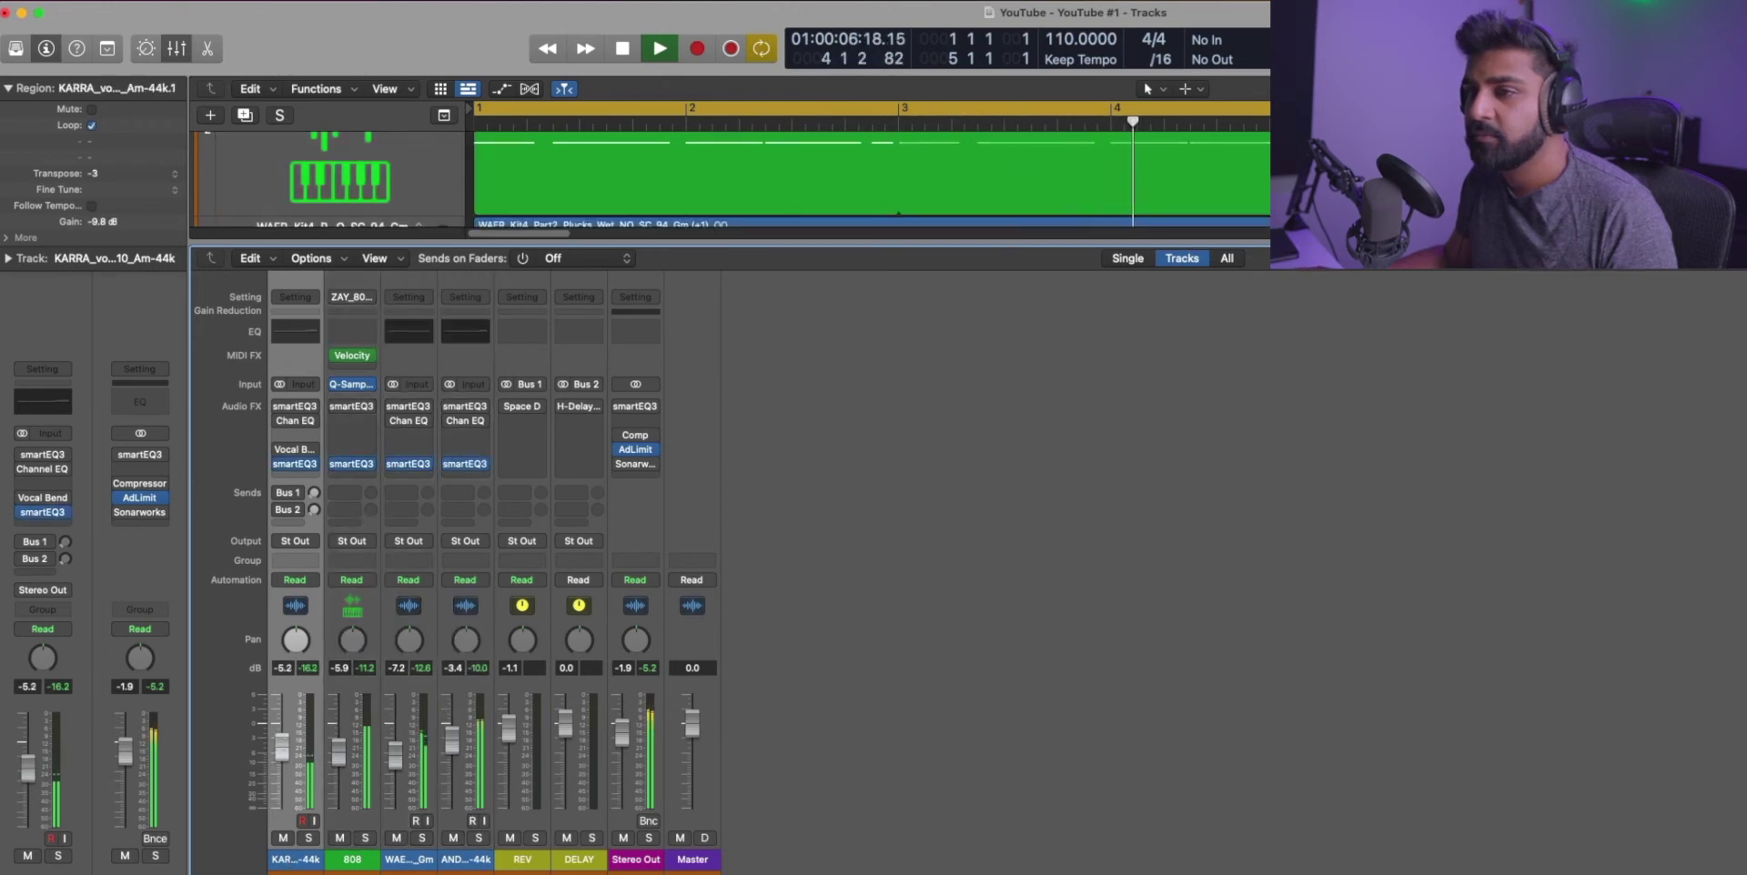
pyautogui.click(281, 464)
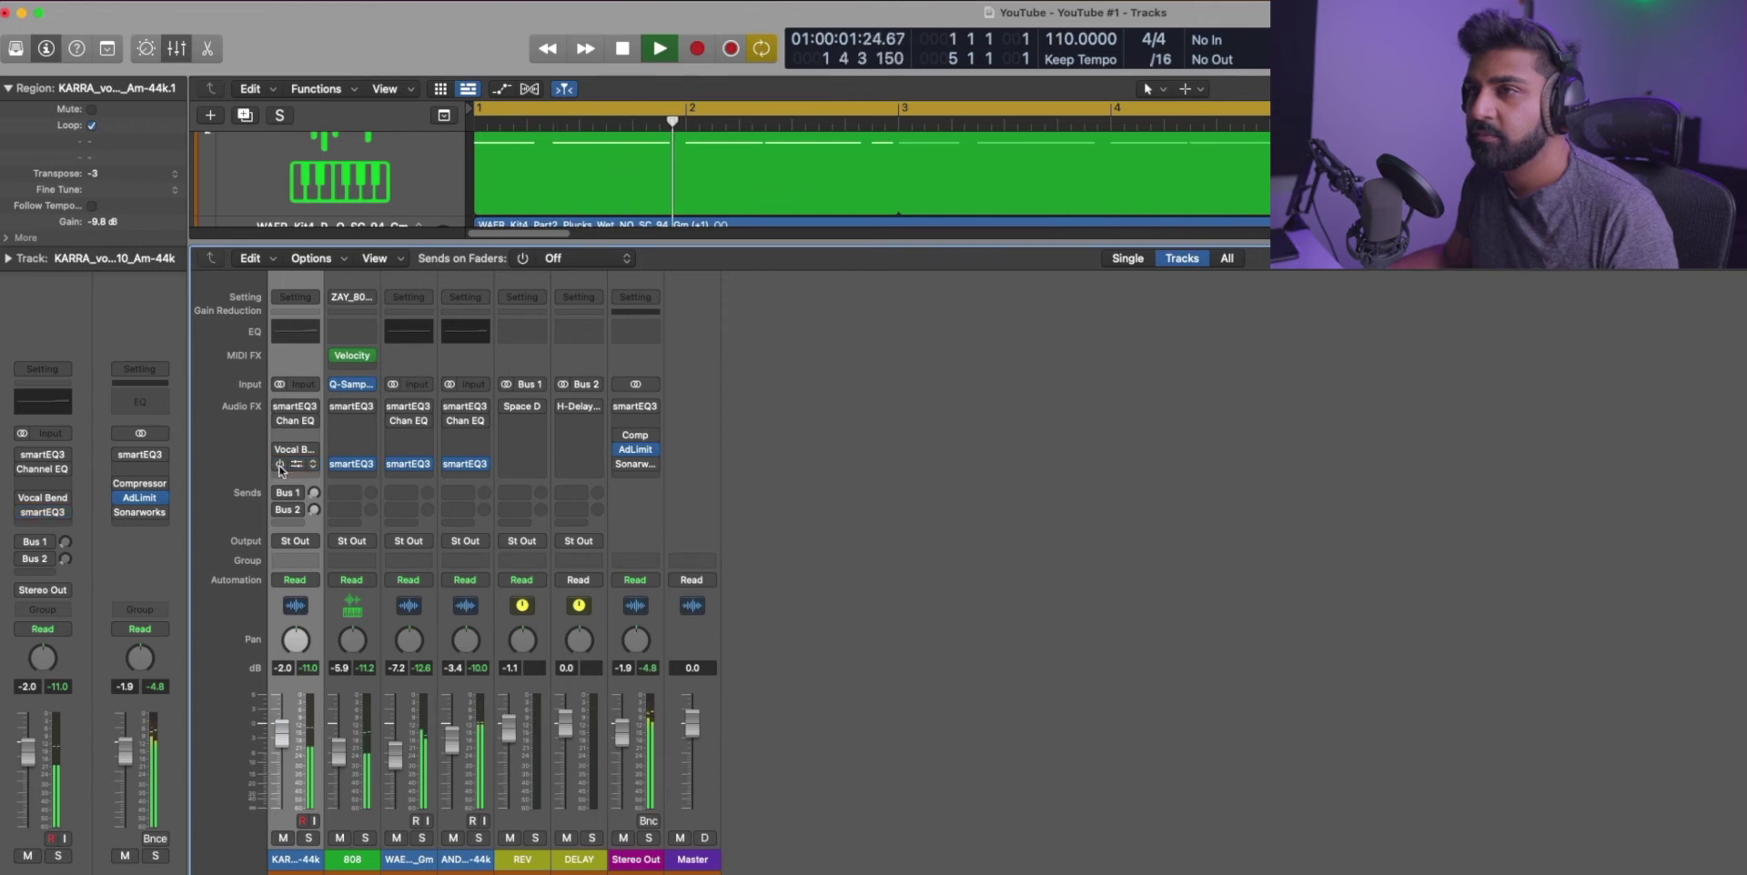
pyautogui.click(291, 469)
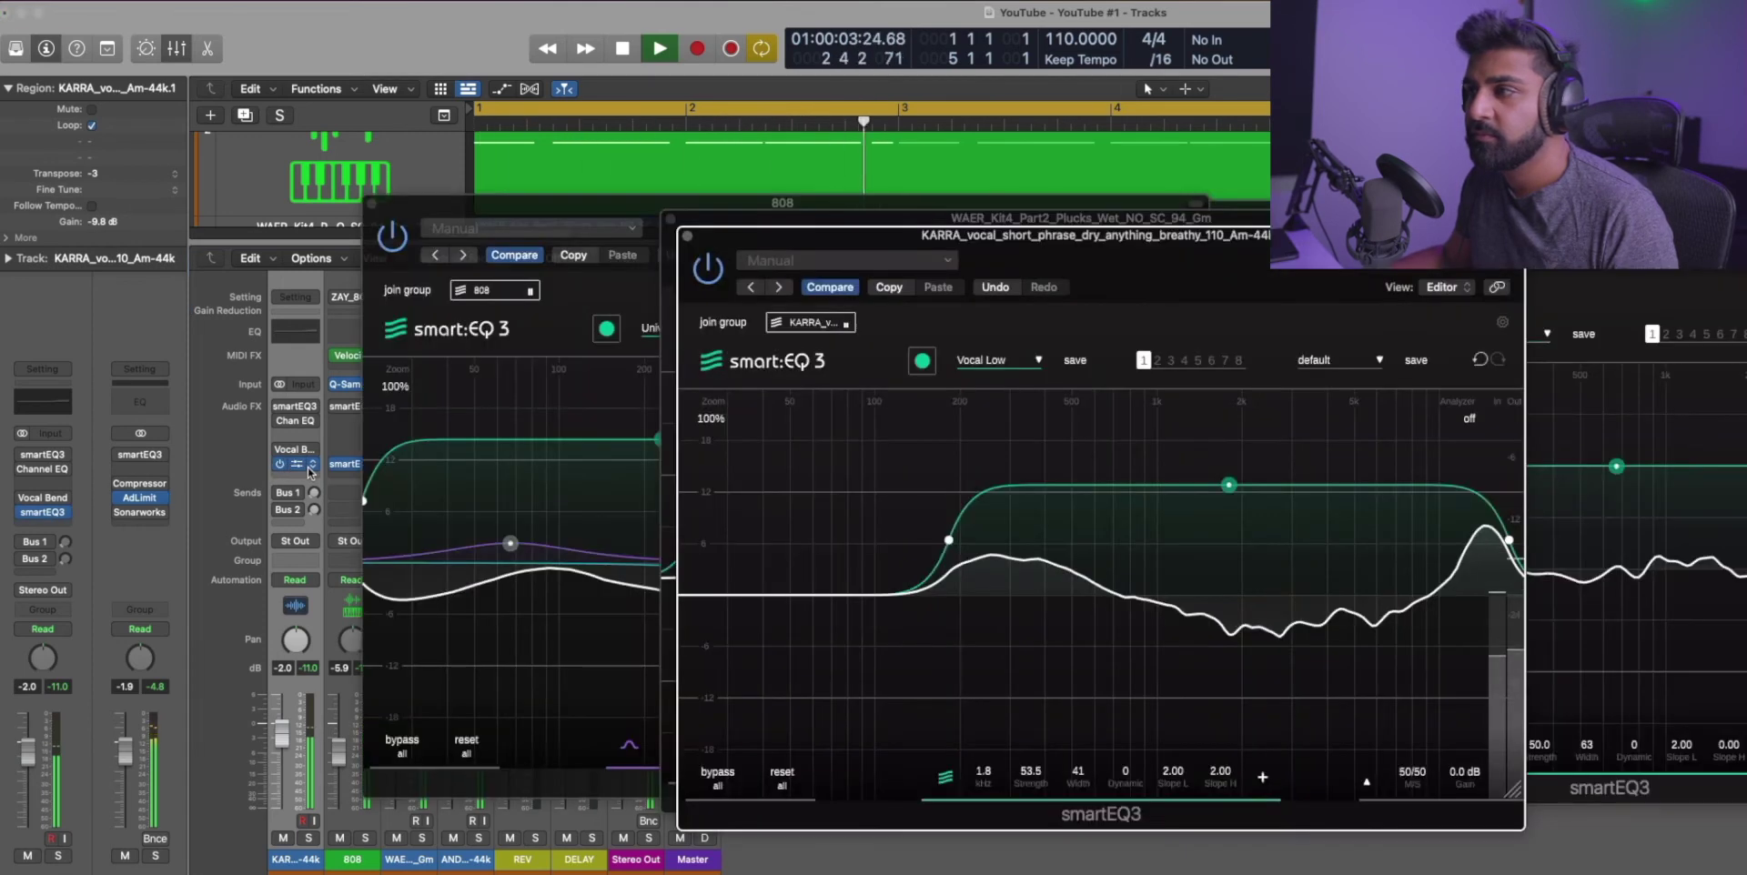
pyautogui.moveTo(1005, 224); pyautogui.dragTo(505, 268)
pyautogui.moveTo(506, 194); pyautogui.dragTo(485, 175)
# Step: With plug-in windows hidden and all four strips selected, bypass smart:EQ 3 on every track
pyautogui.press('v')
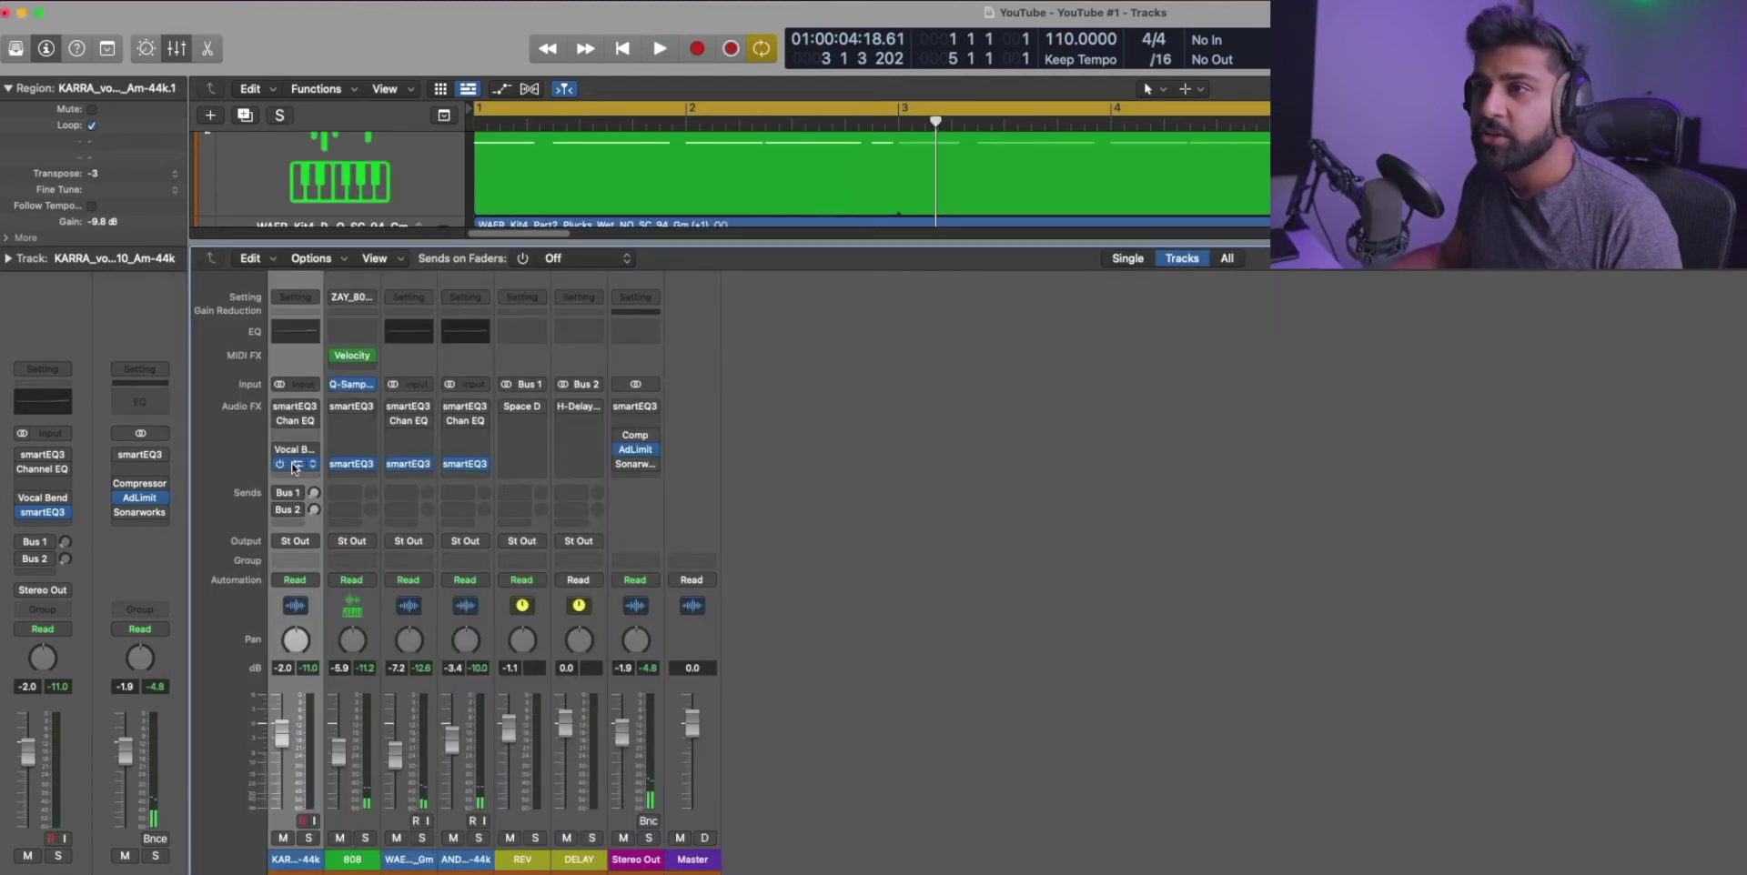
pyautogui.keyDown('shift'); pyautogui.click(461, 864); pyautogui.keyUp('shift')
pyautogui.click(445, 465)
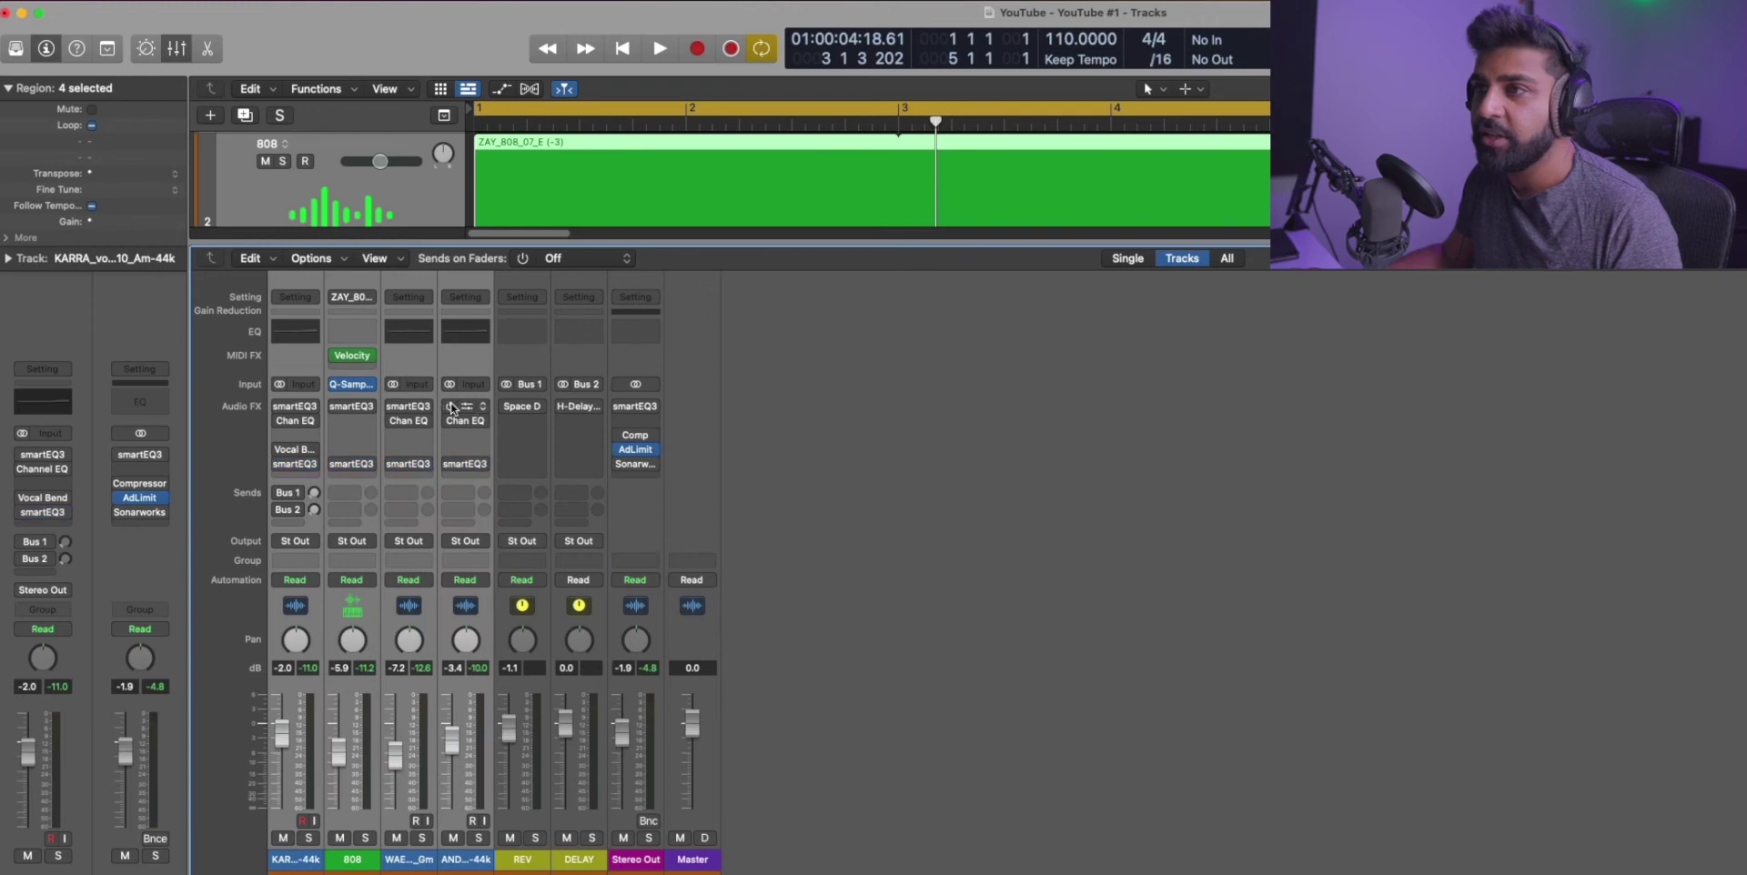
pyautogui.click(309, 865)
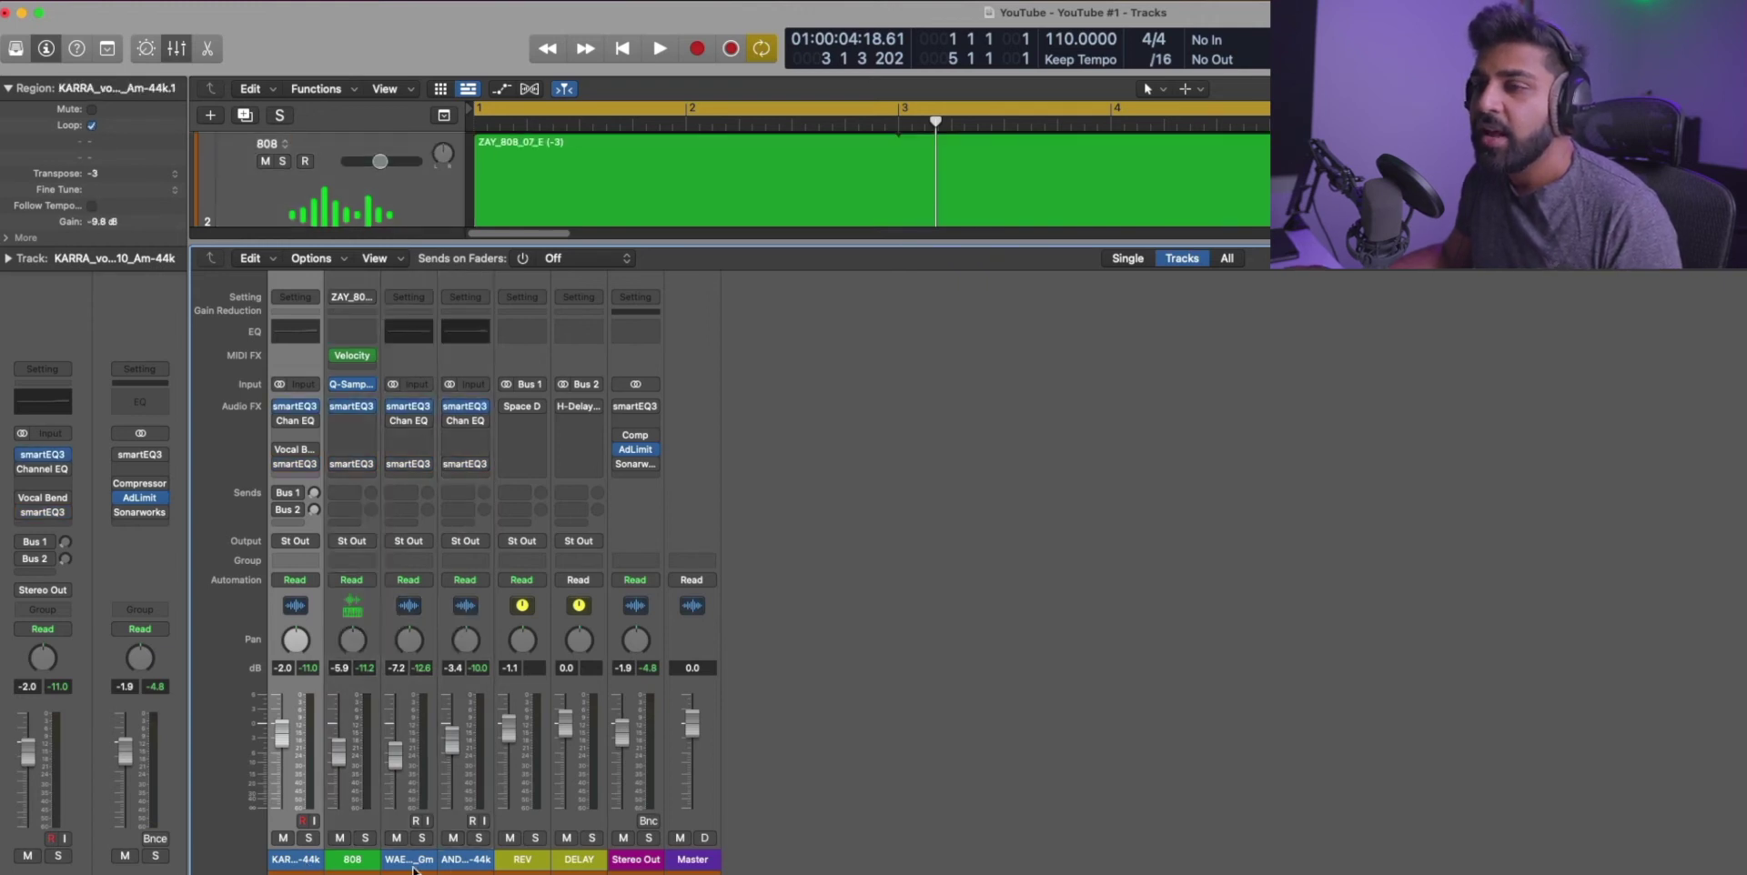
pyautogui.click(449, 422)
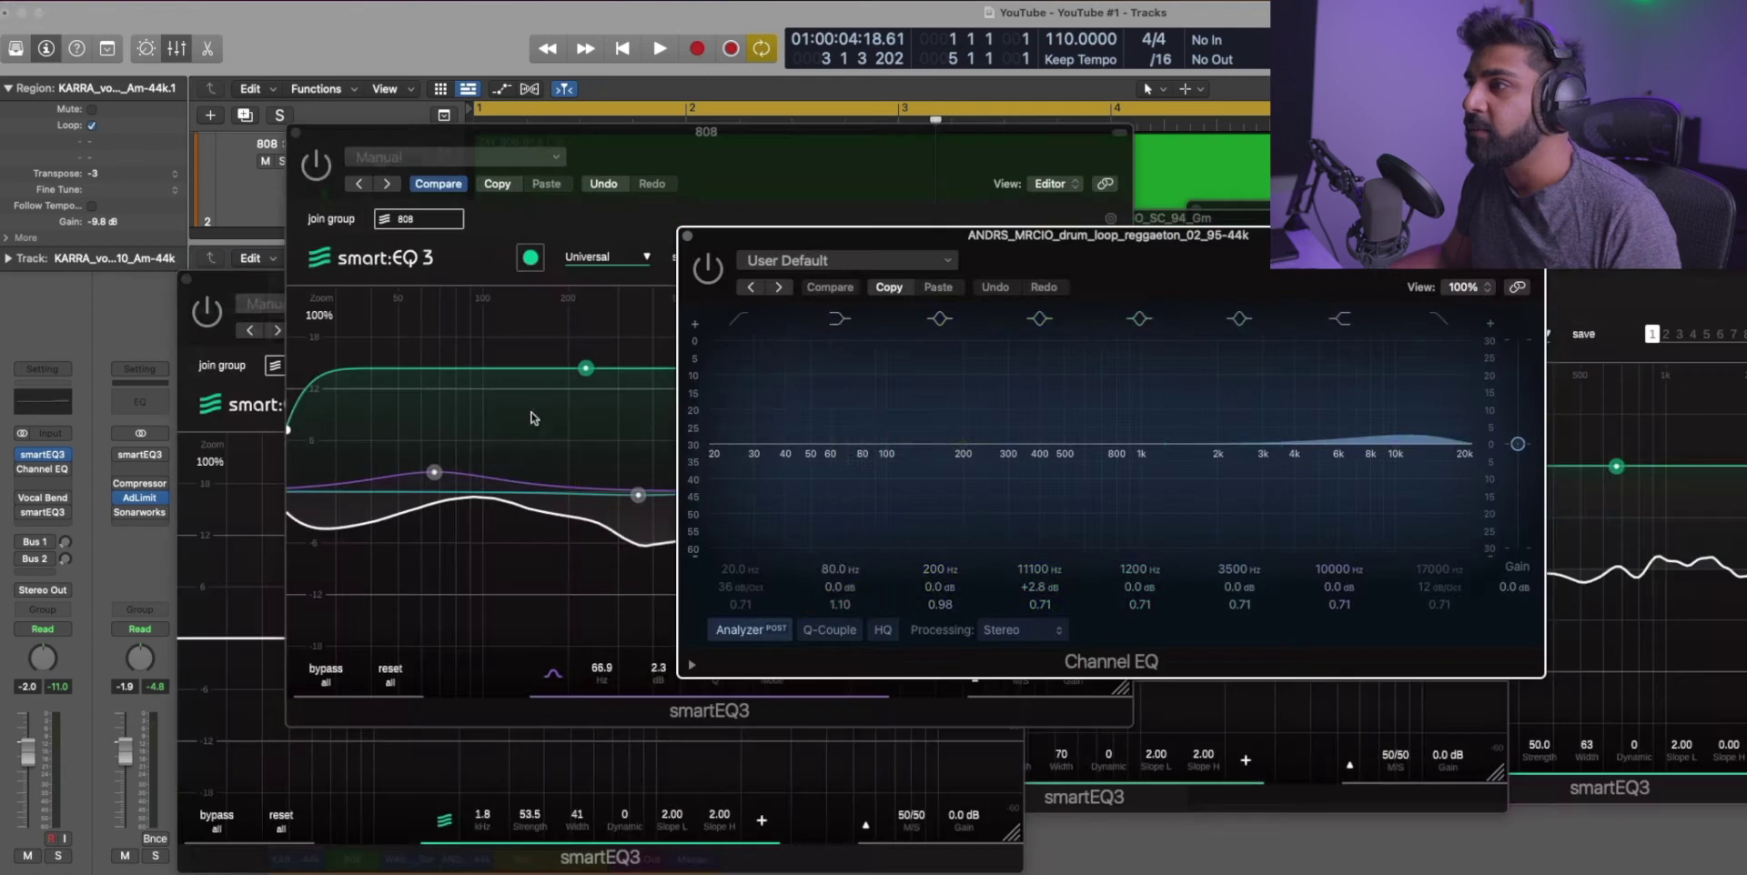
pyautogui.press('v')
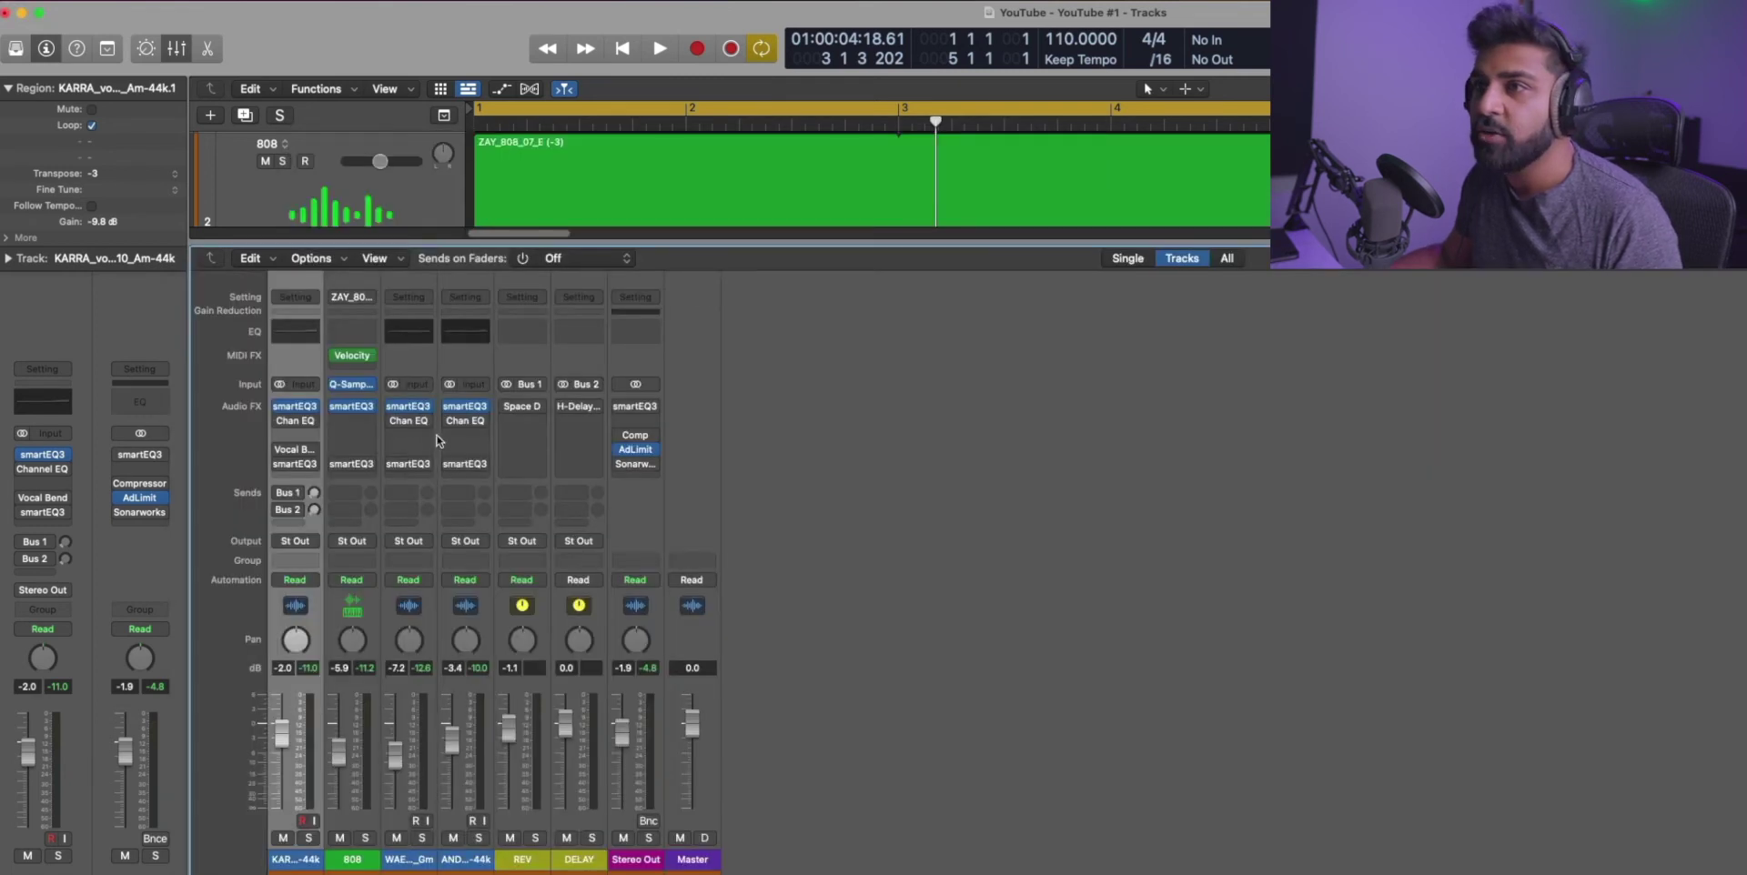
pyautogui.click(409, 425)
pyautogui.press('v')
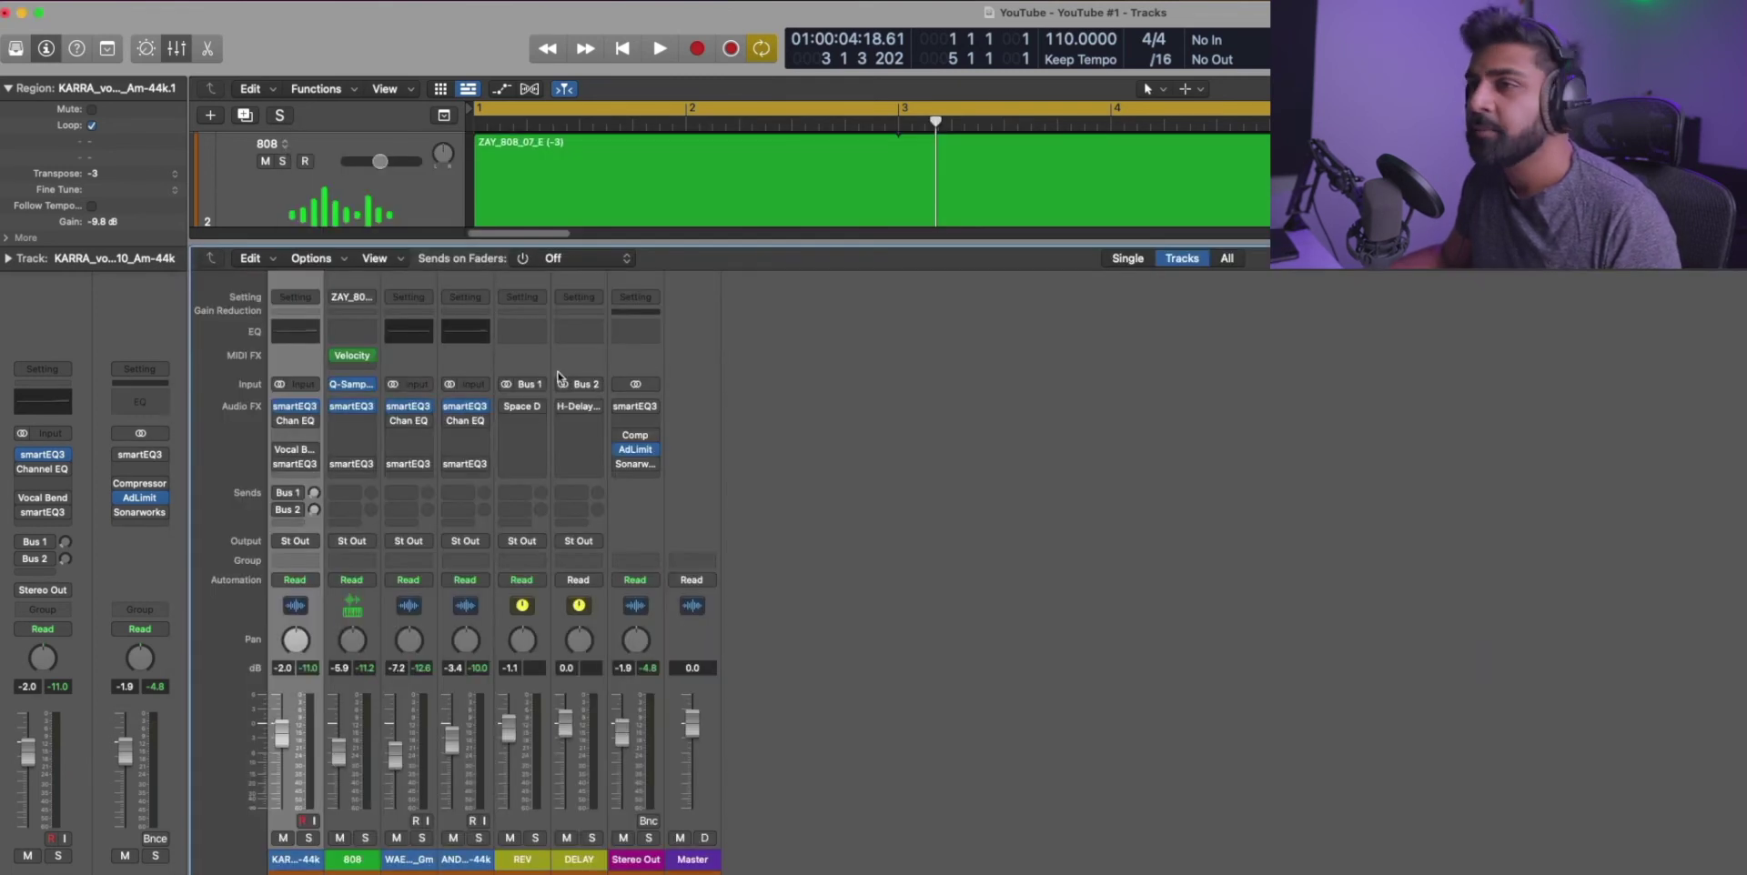
pyautogui.click(289, 423)
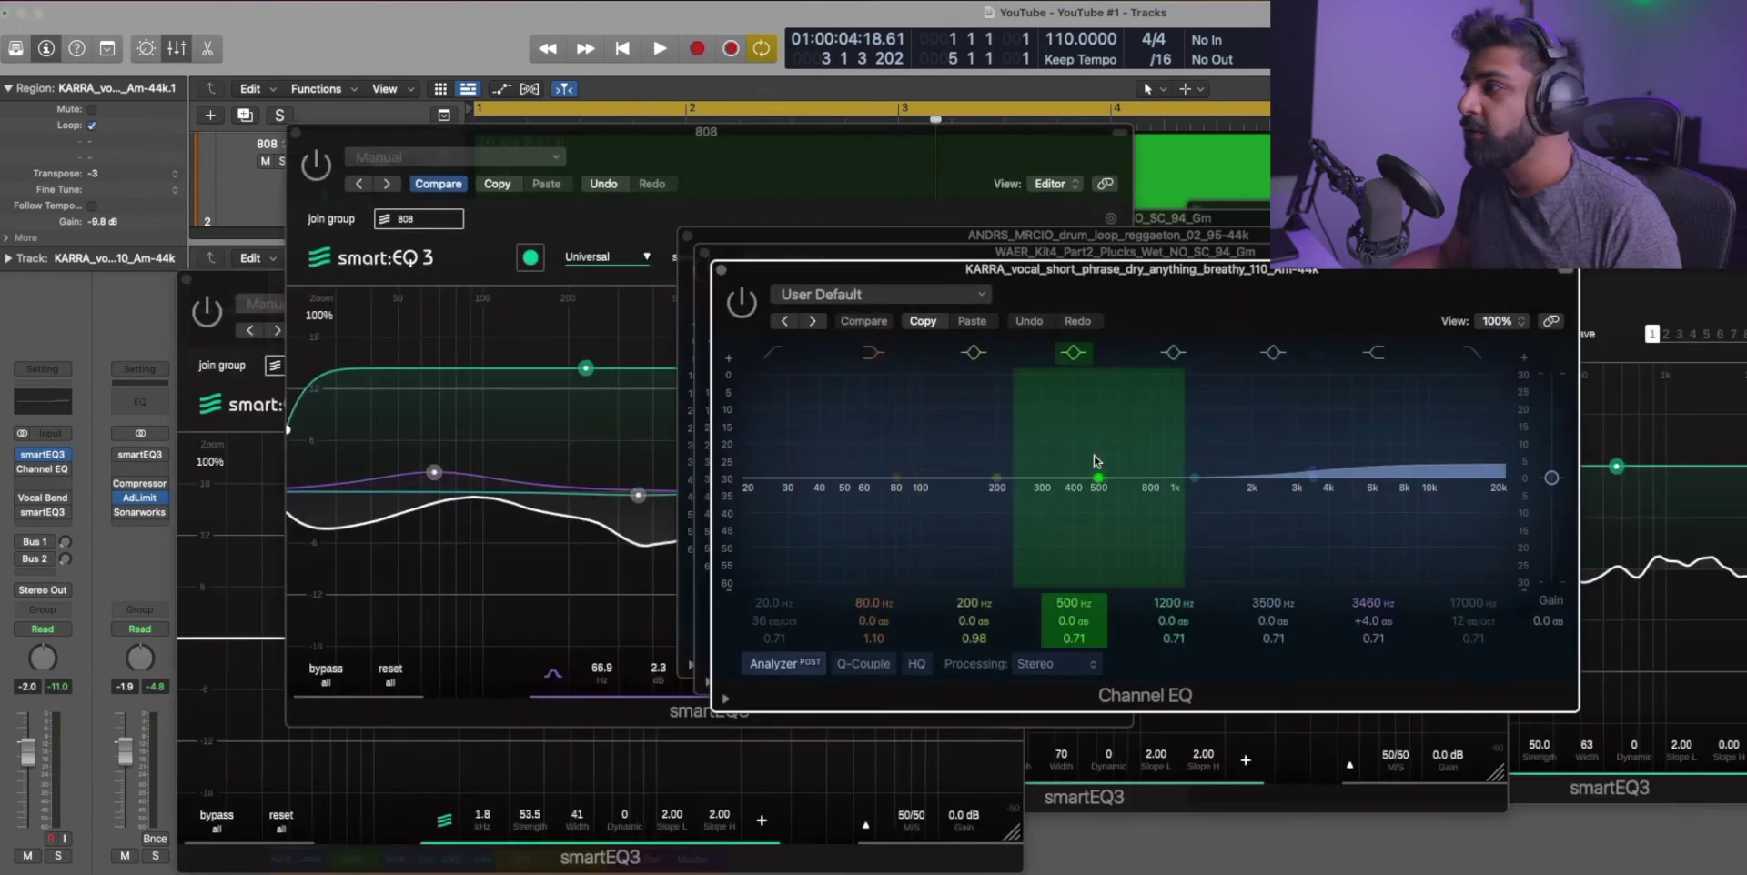
pyautogui.press('v')
pyautogui.keyDown('shift'); pyautogui.click(463, 862); pyautogui.keyUp('shift')
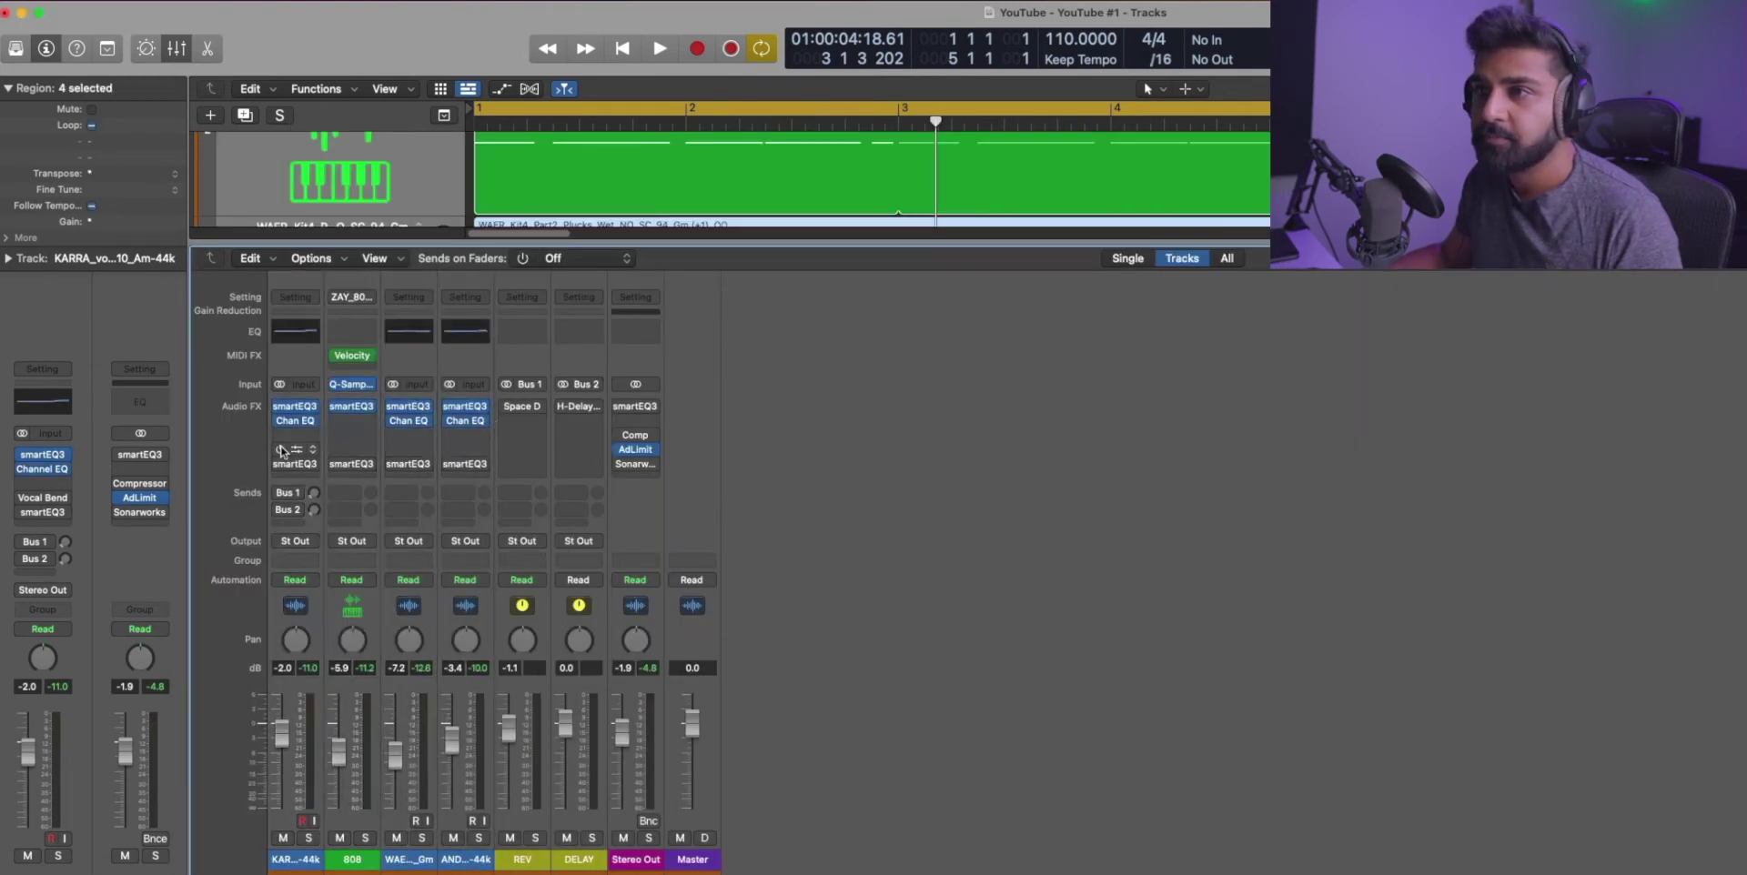
pyautogui.keyDown('shift'); pyautogui.click(285, 860); pyautogui.keyUp('shift')
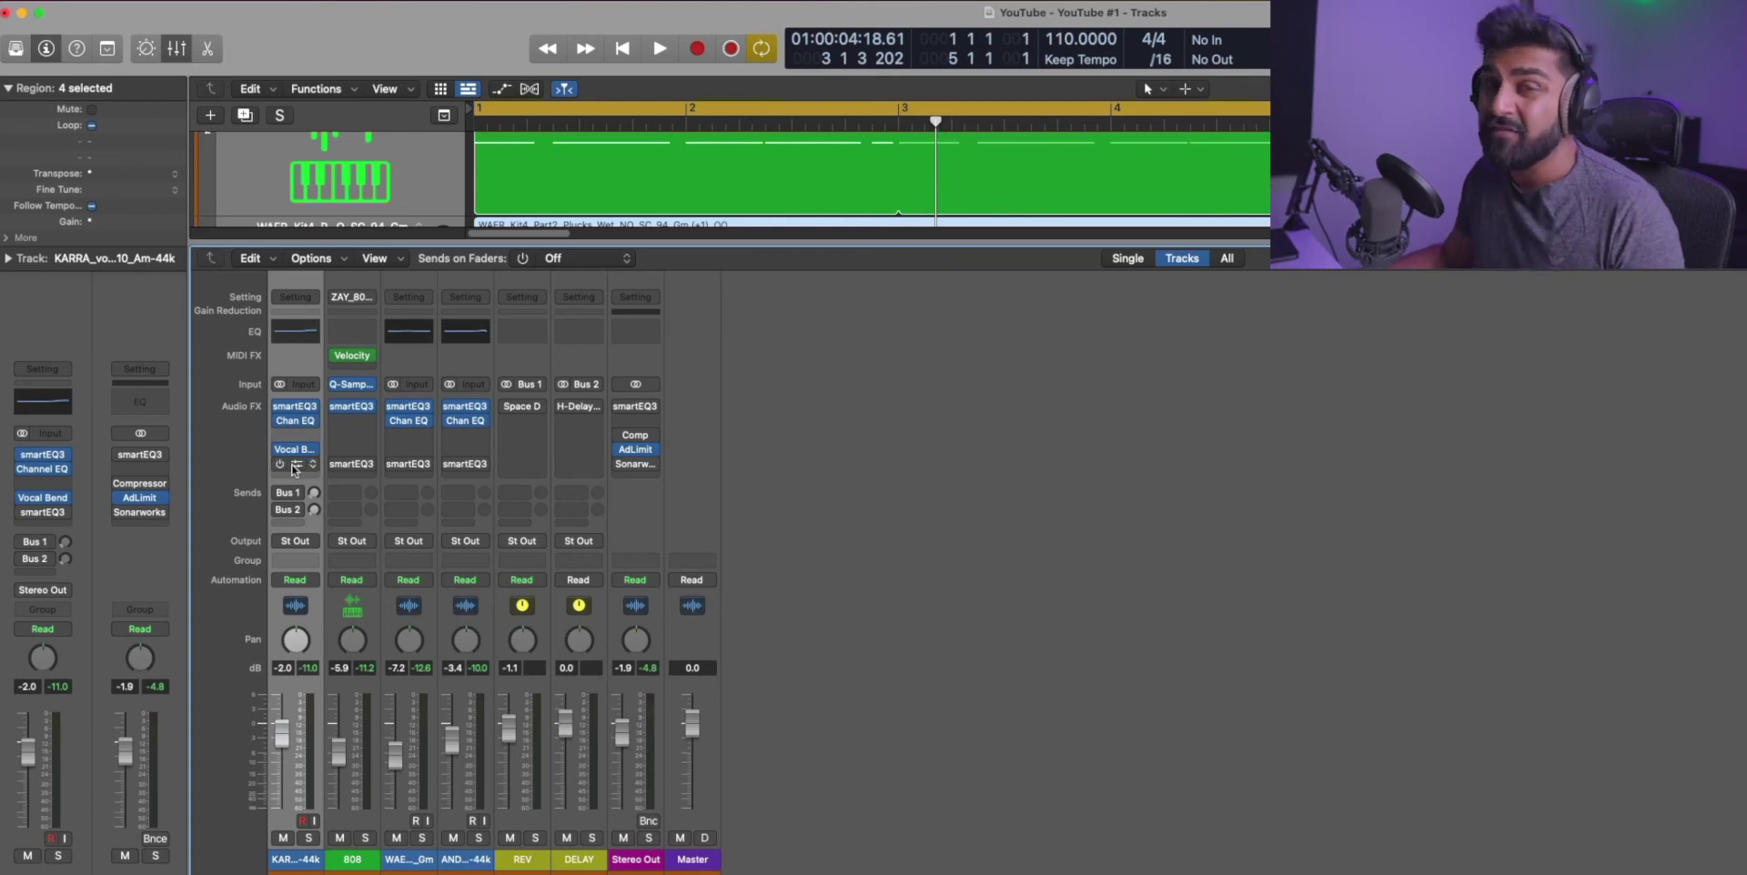
pyautogui.press('Return')
pyautogui.press('space')
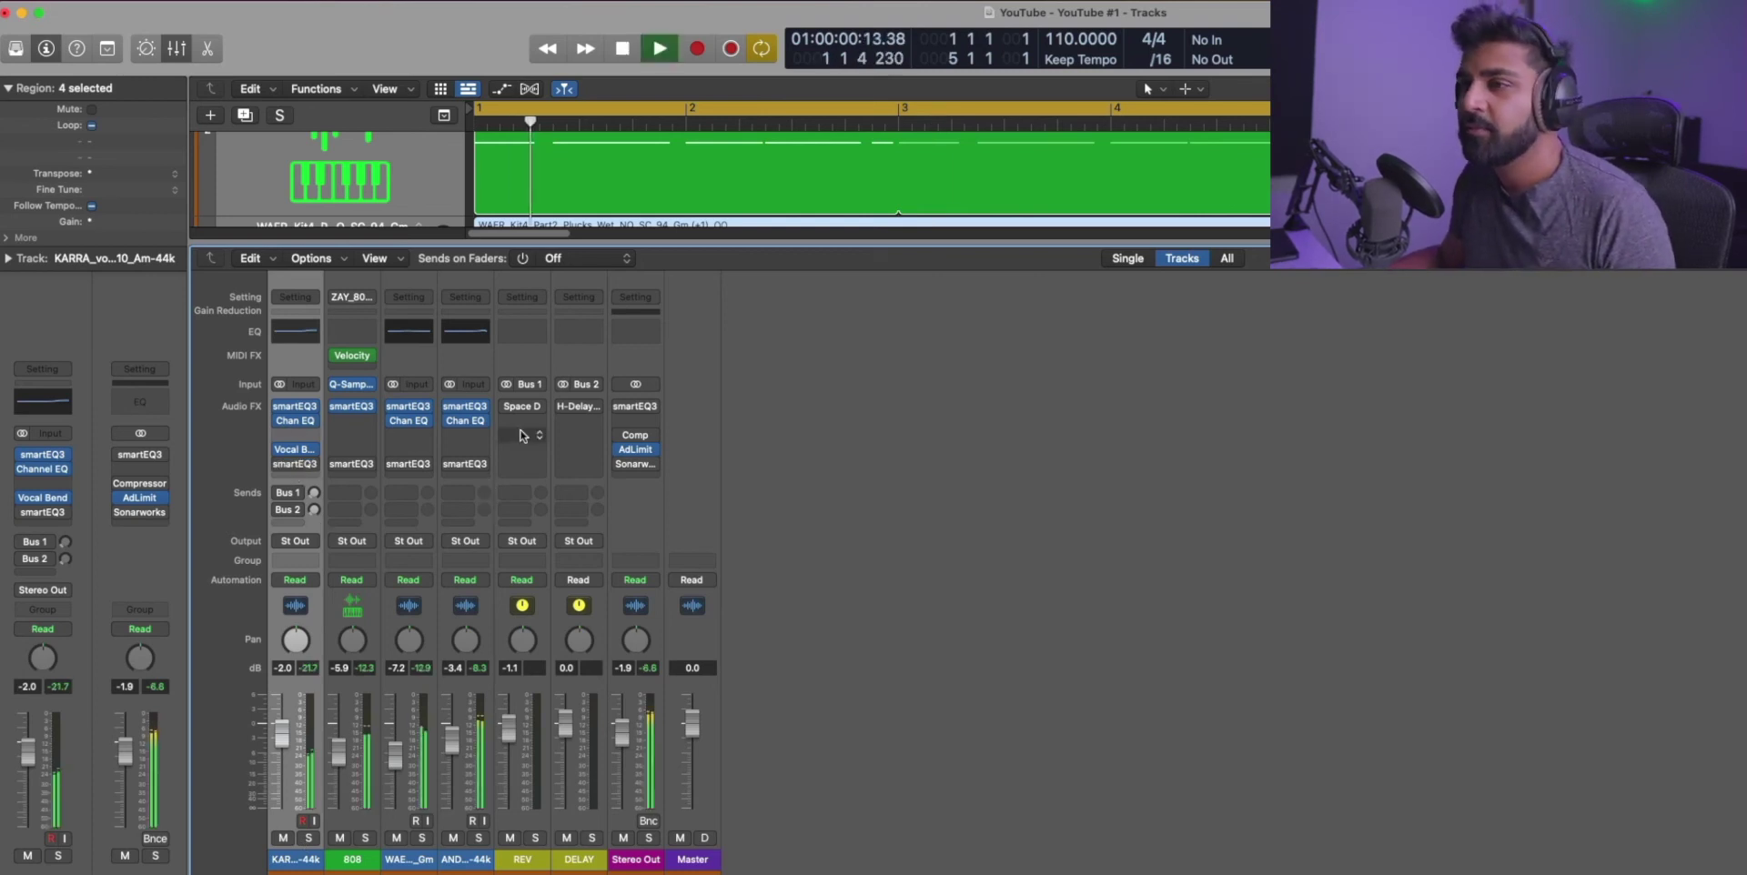
pyautogui.press('x')
pyautogui.click(533, 719)
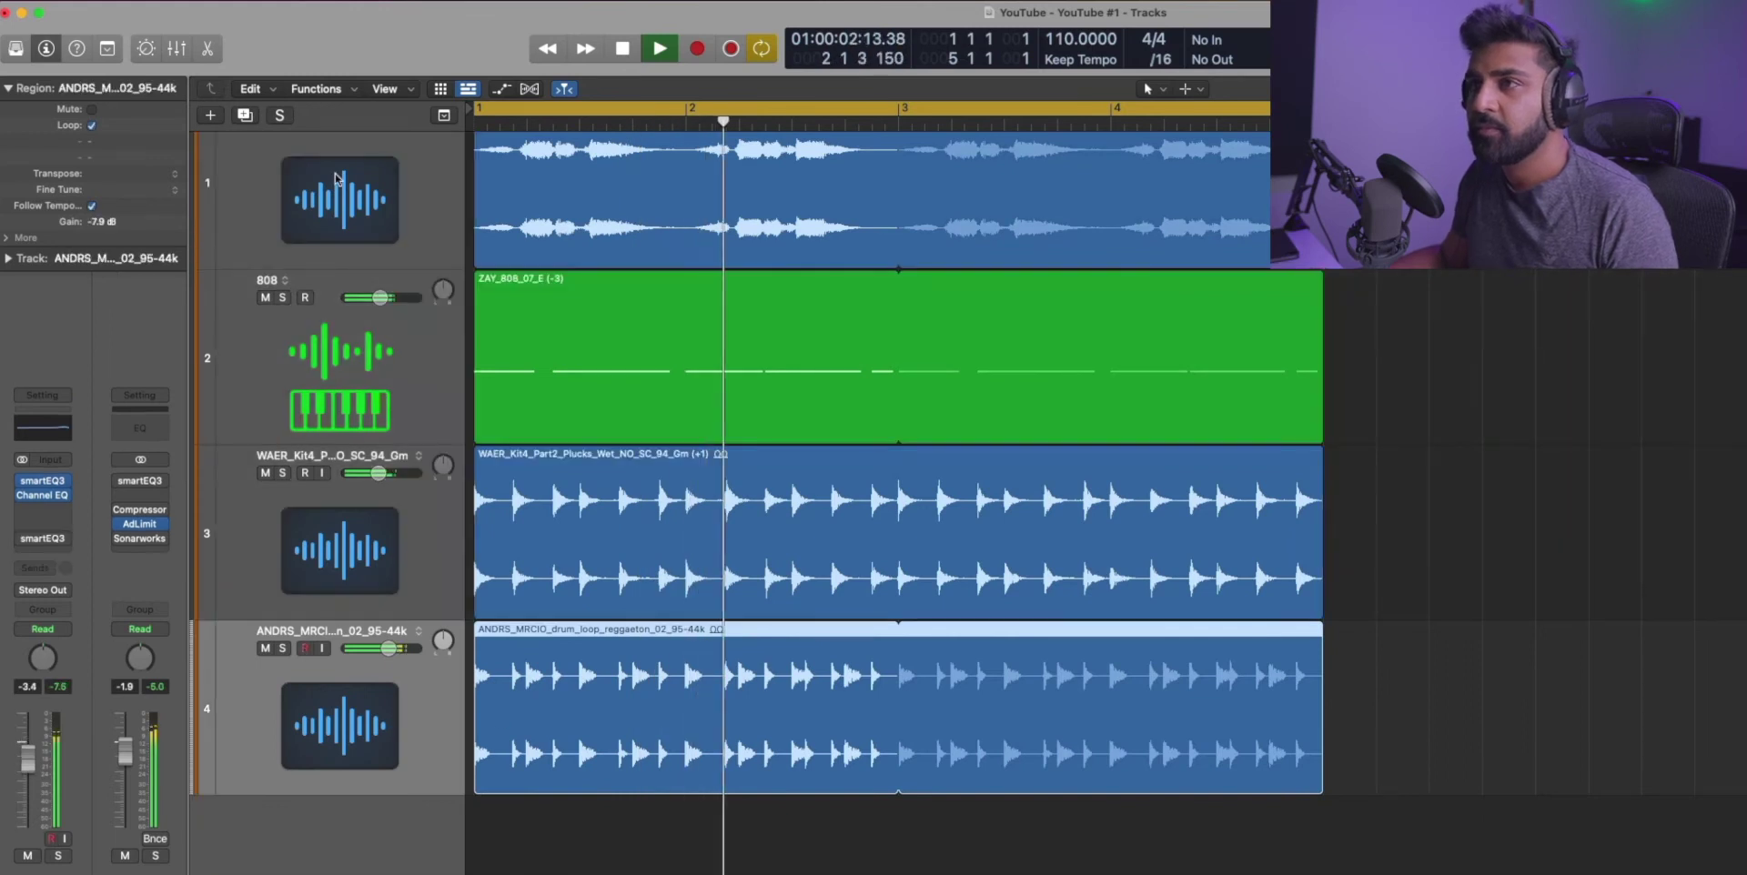
pyautogui.scroll(1, 340, 252)
pyautogui.press('super+a')
pyautogui.press('x')
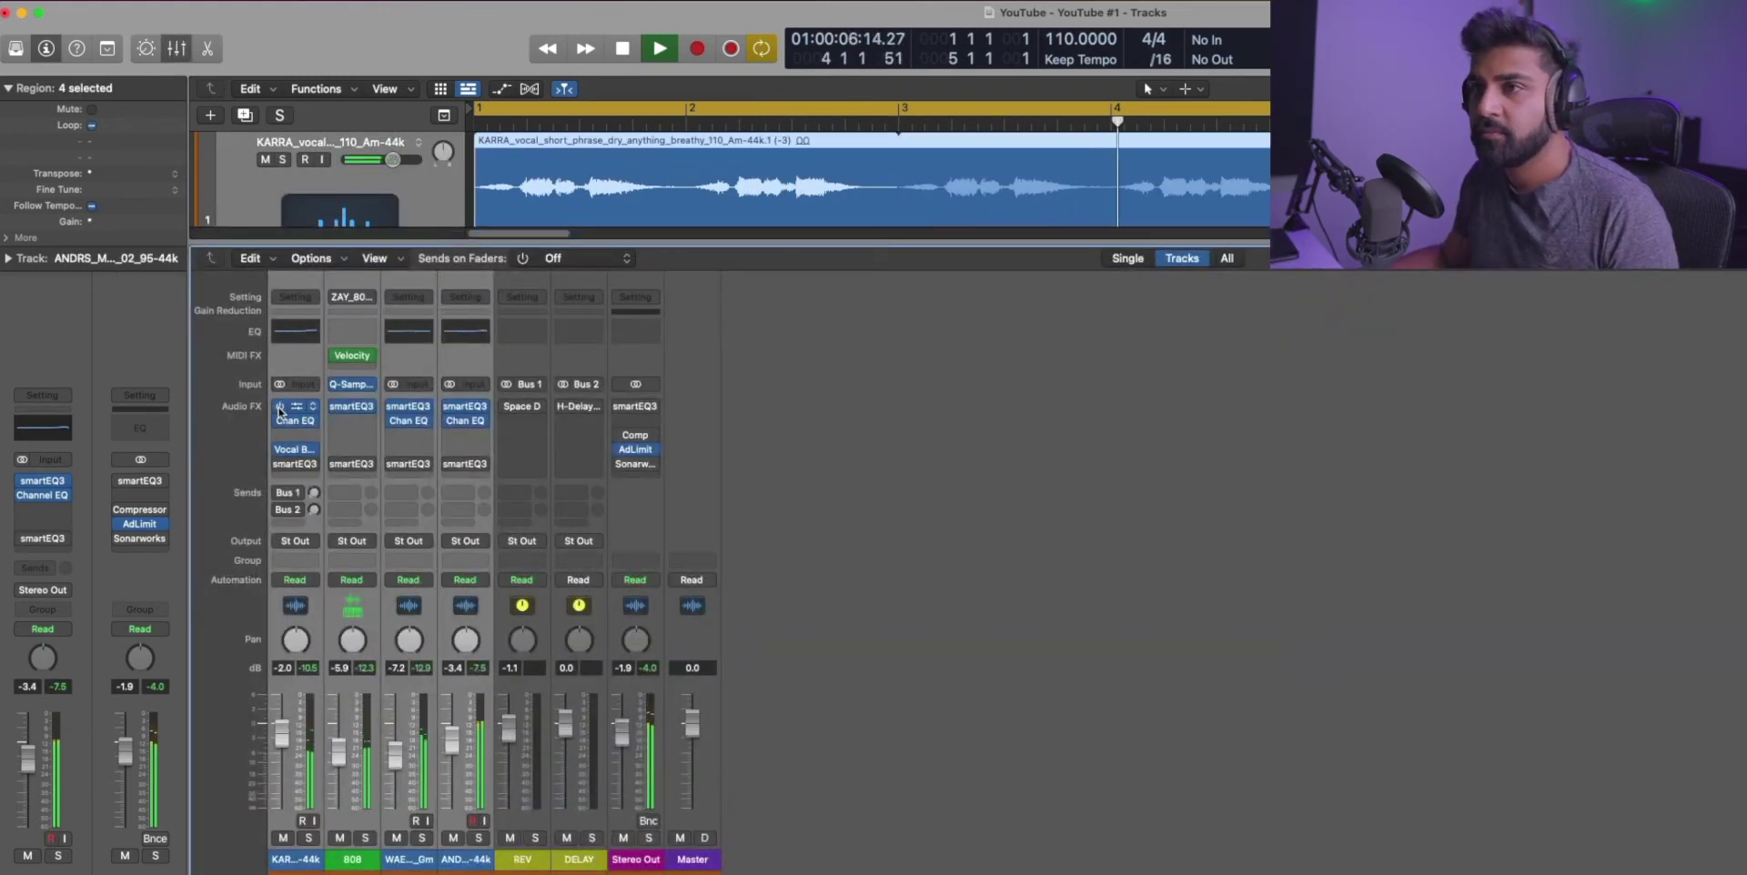
pyautogui.moveTo(278, 410)
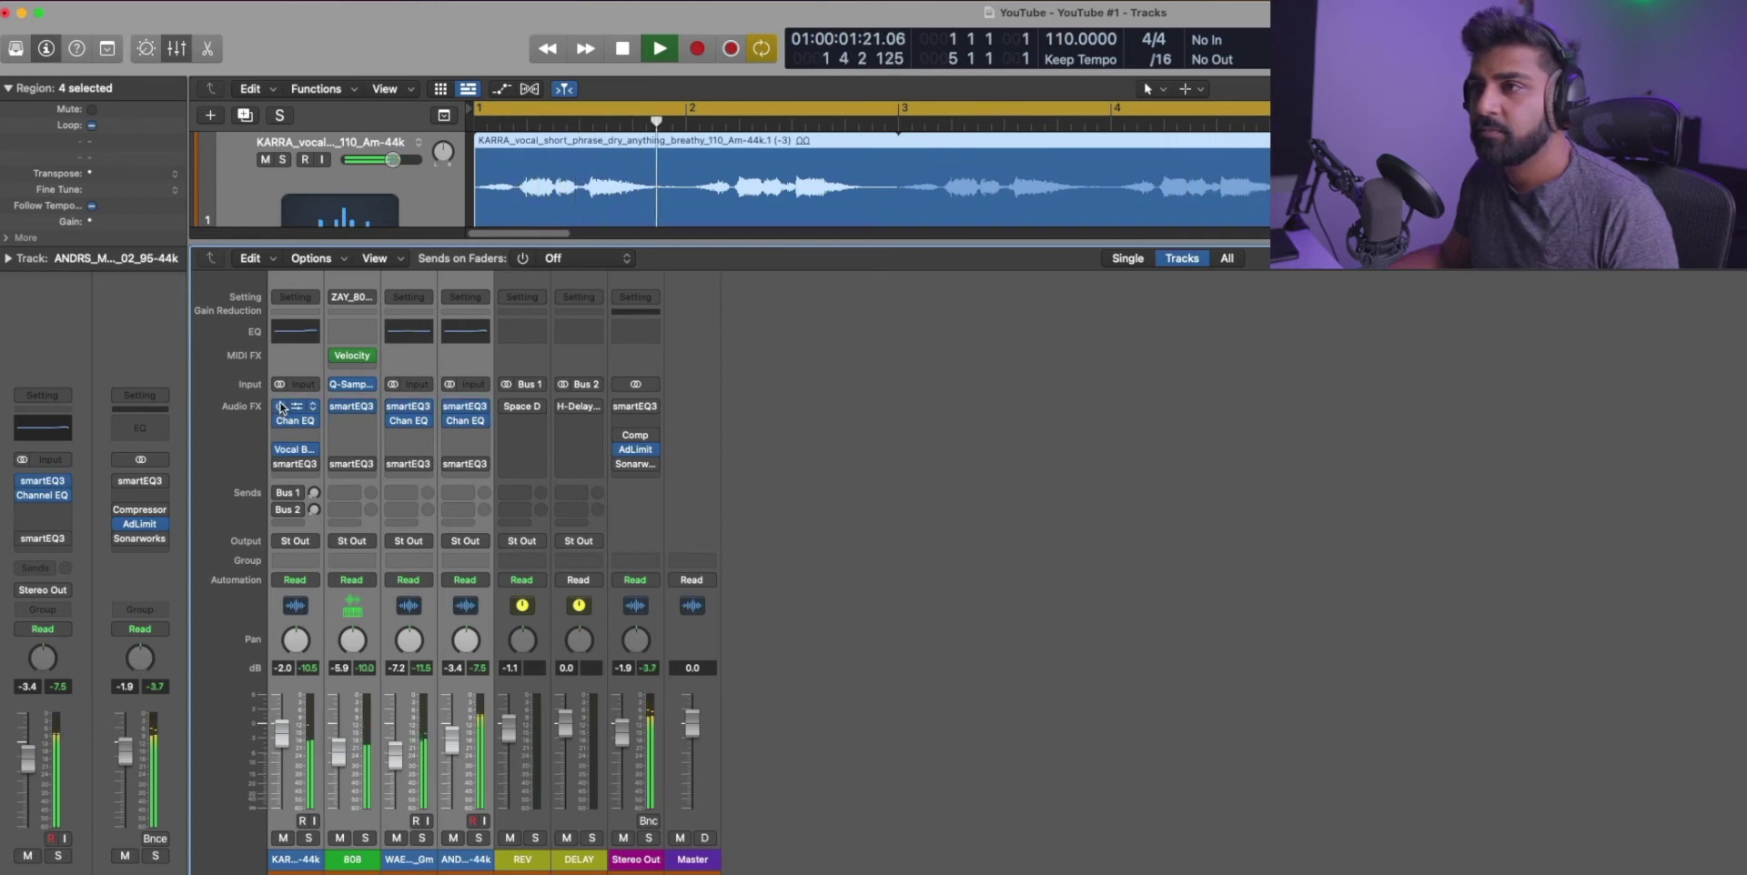
pyautogui.press('space')
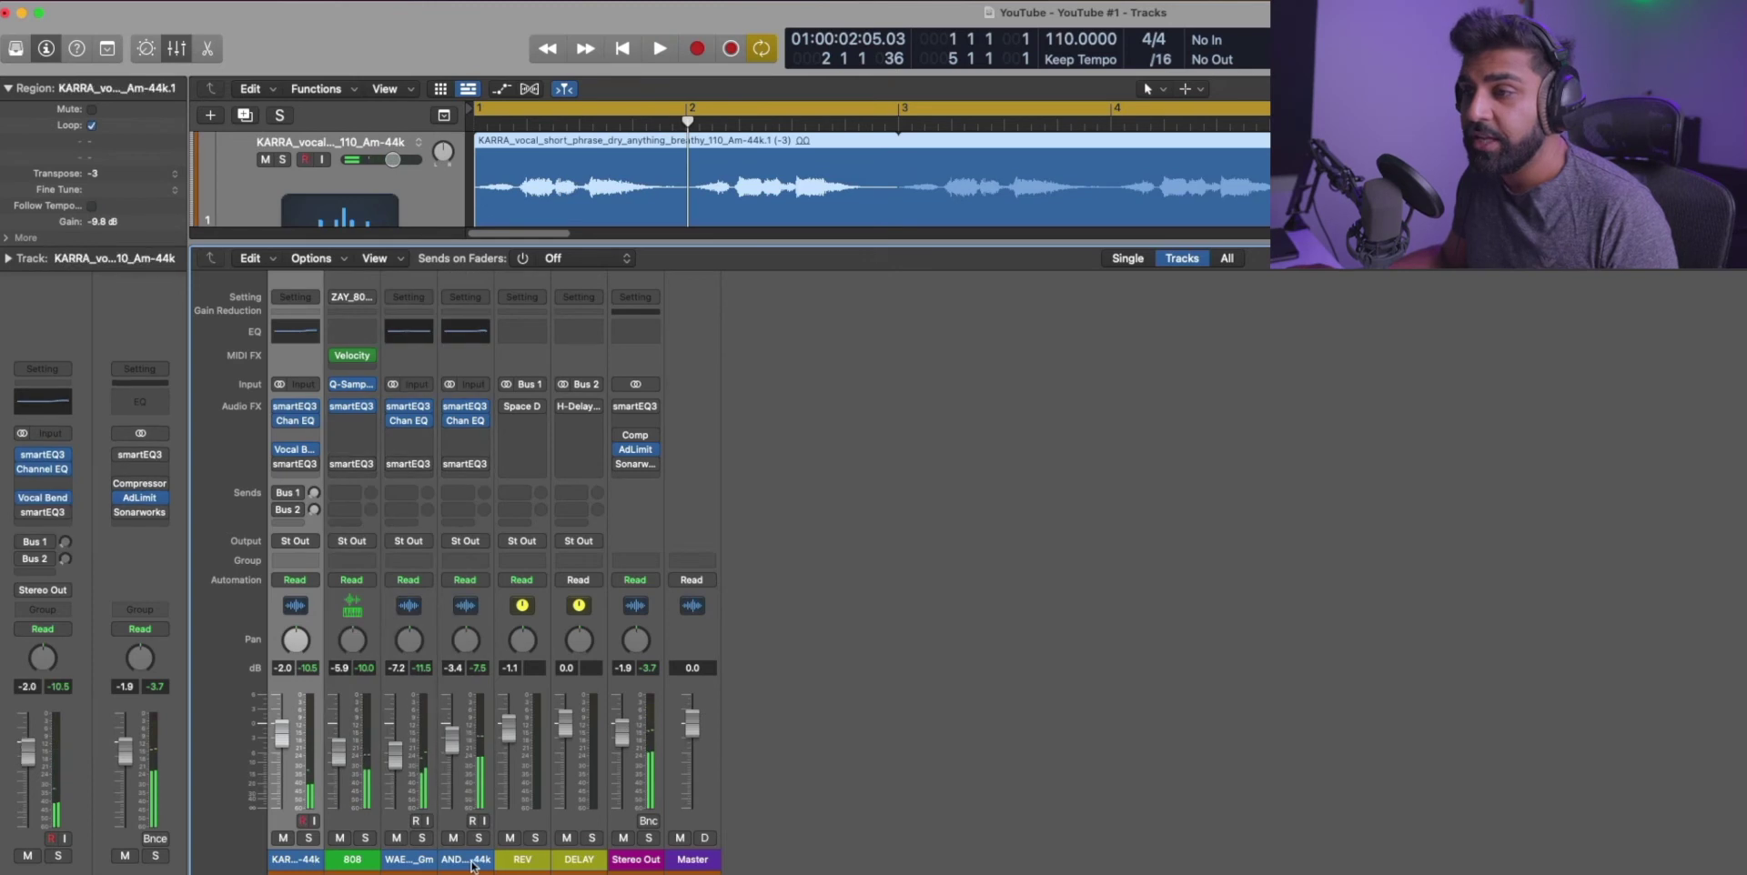
pyautogui.click(463, 851)
# Step: Close the stacked Channel EQ, 808, vocal and plucks windows, centring the drum loop's smart:EQ 3
pyautogui.click(414, 857)
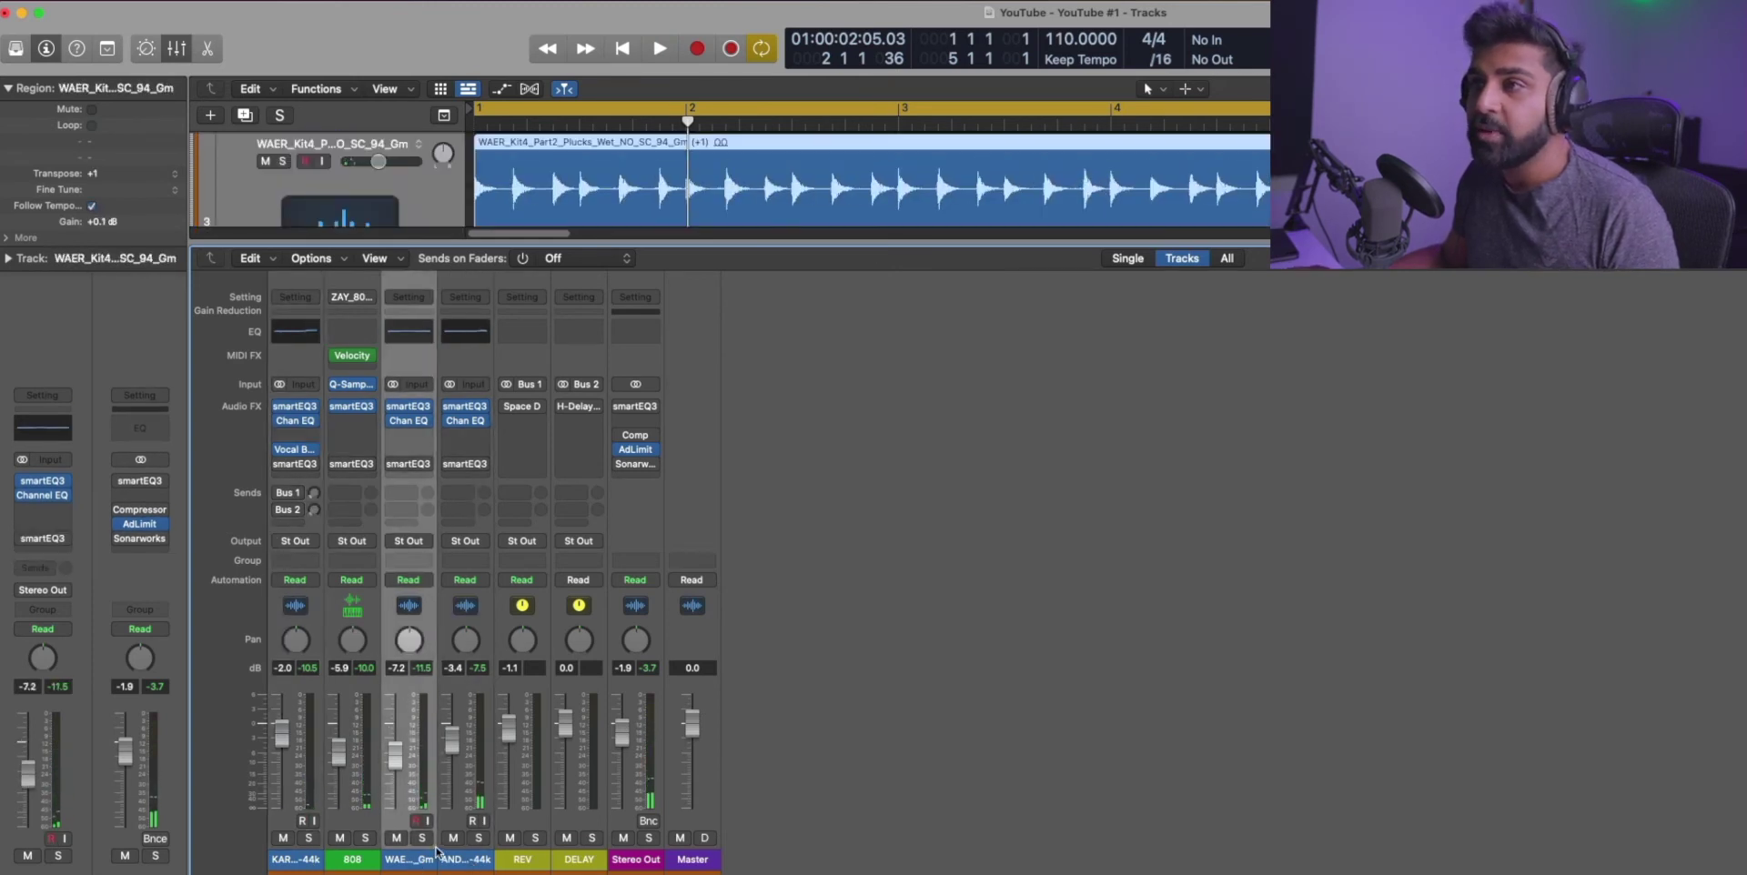
pyautogui.click(469, 406)
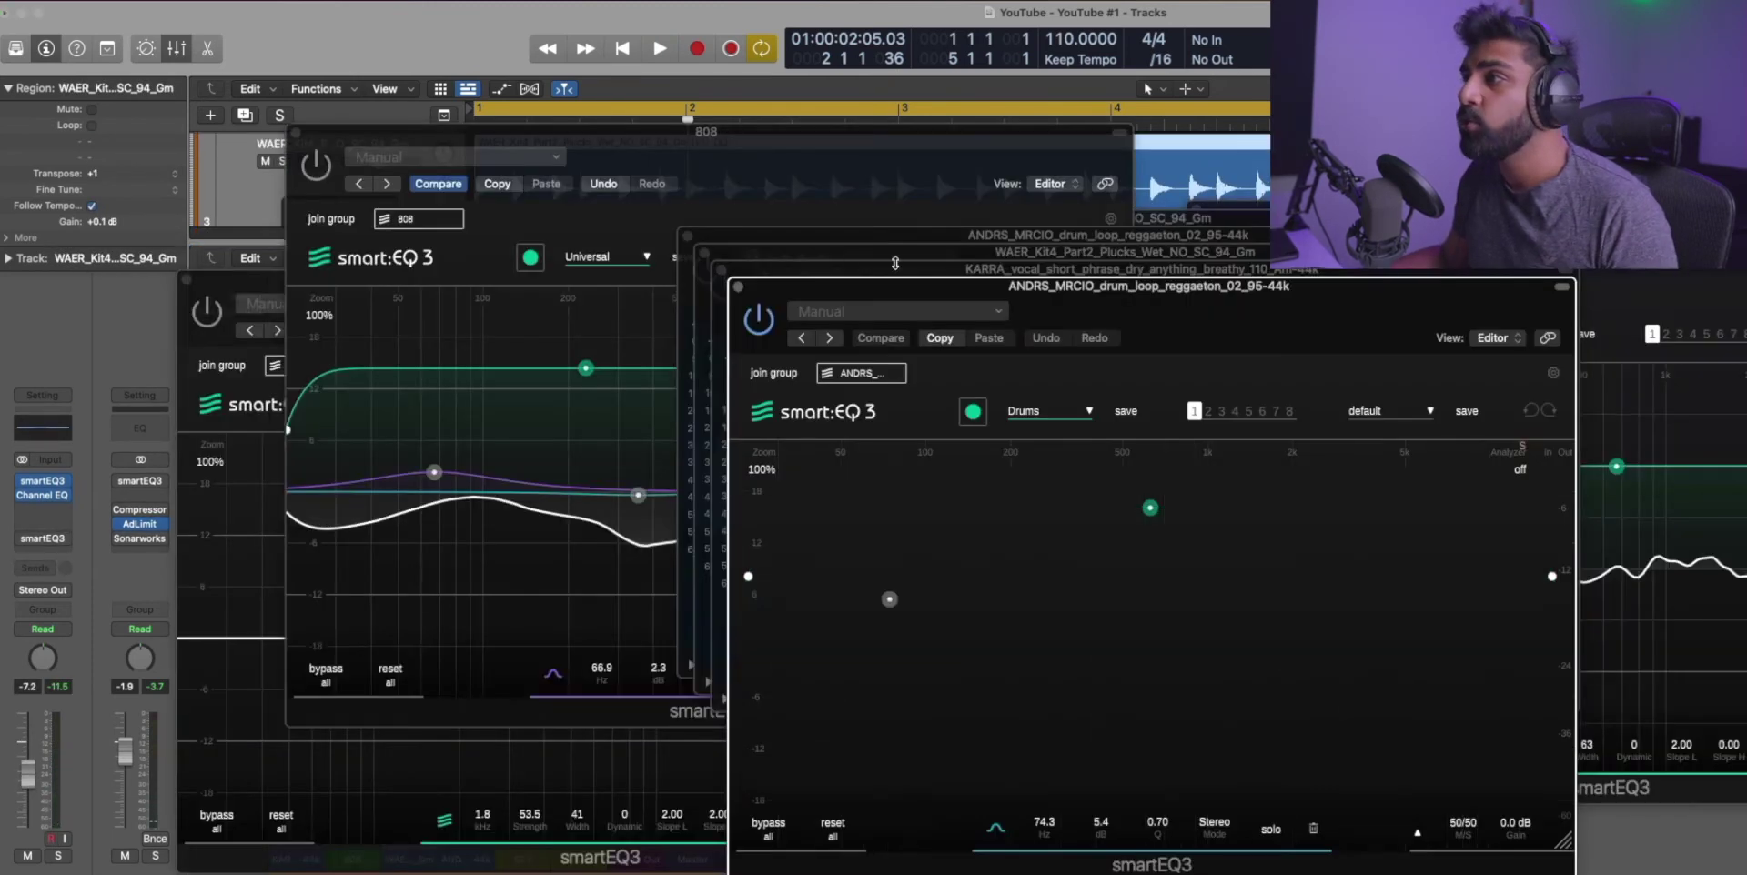
pyautogui.click(738, 288)
pyautogui.click(721, 271)
pyautogui.click(705, 254)
pyautogui.click(686, 237)
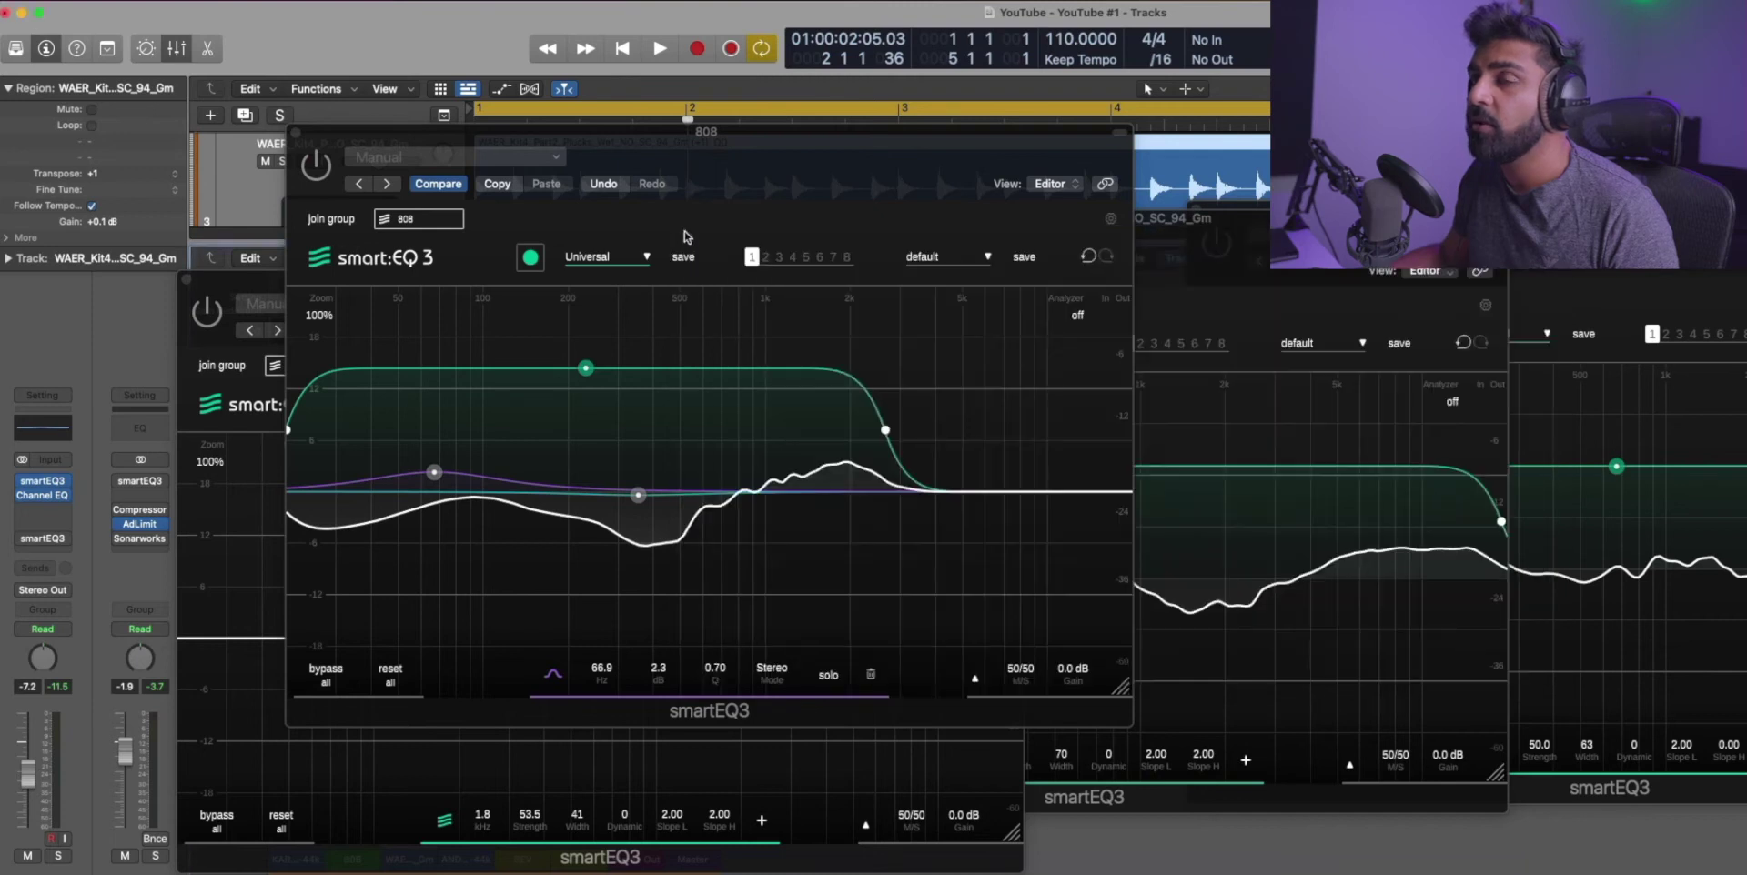
pyautogui.click(295, 132)
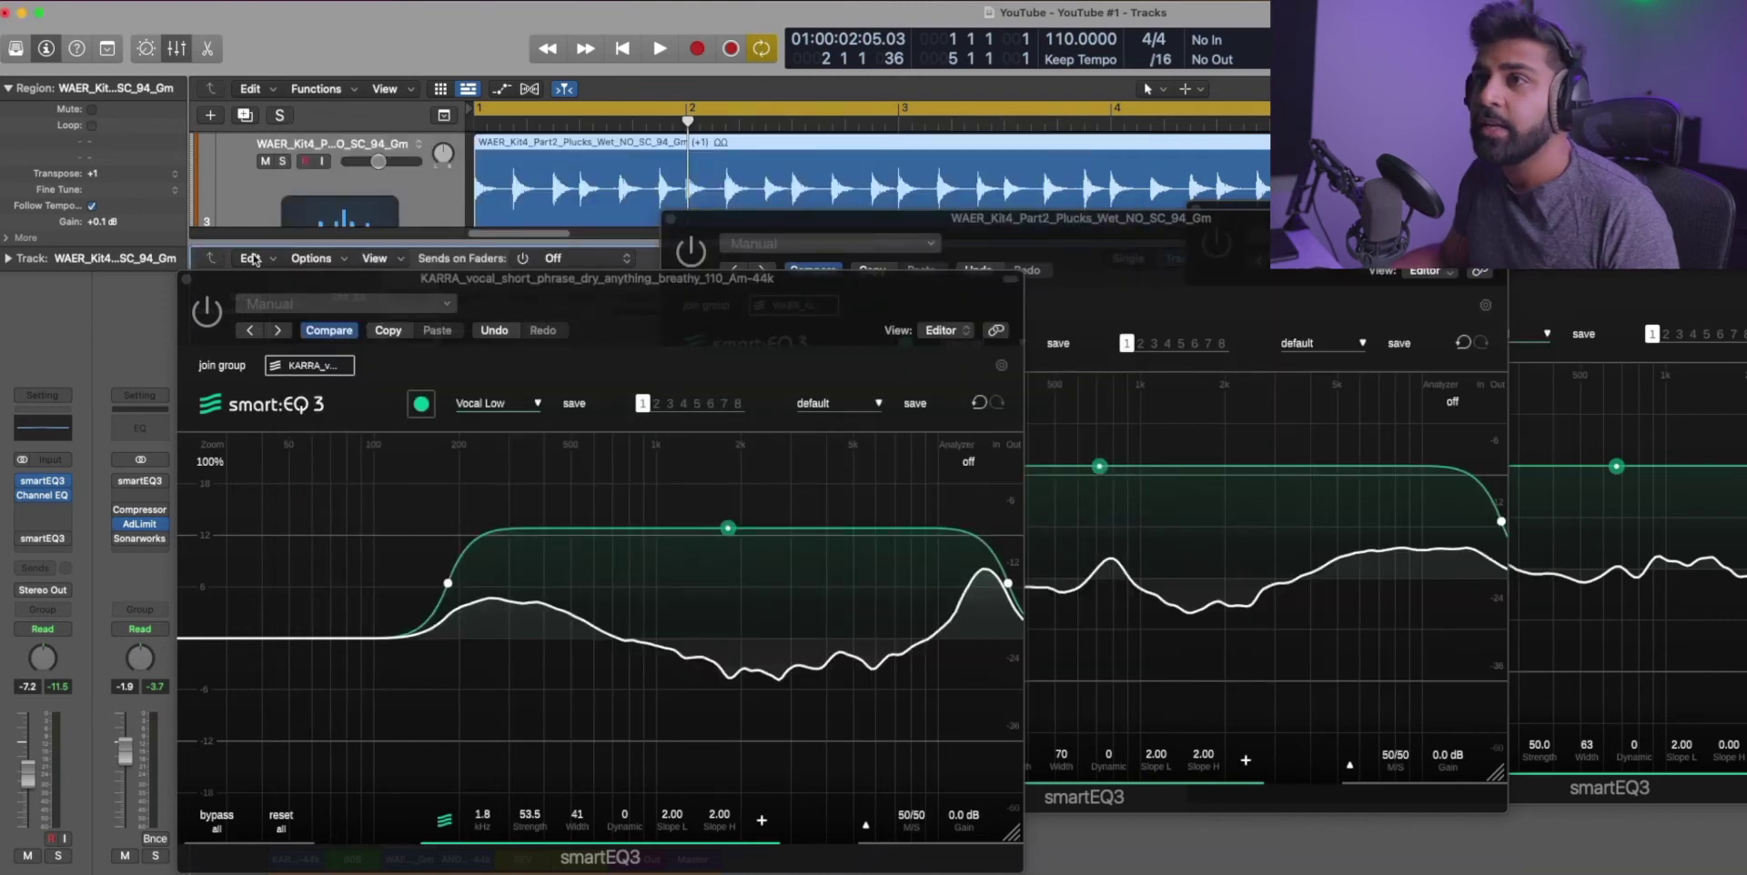
pyautogui.click(187, 280)
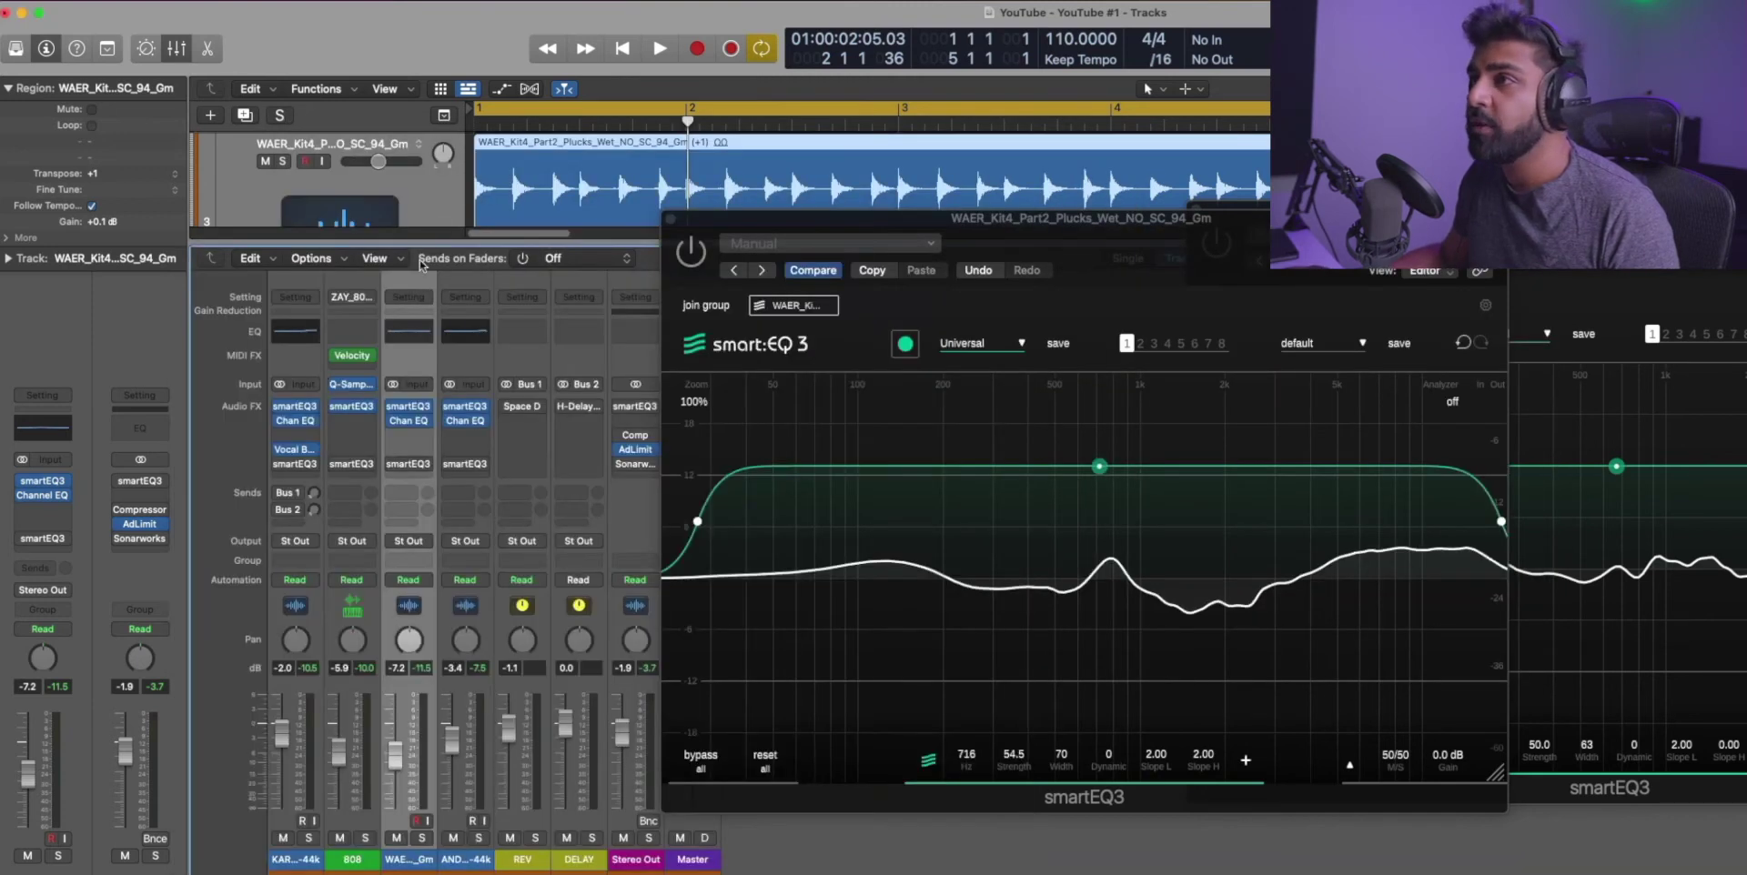
pyautogui.click(670, 220)
pyautogui.moveTo(1425, 213); pyautogui.dragTo(712, 245)
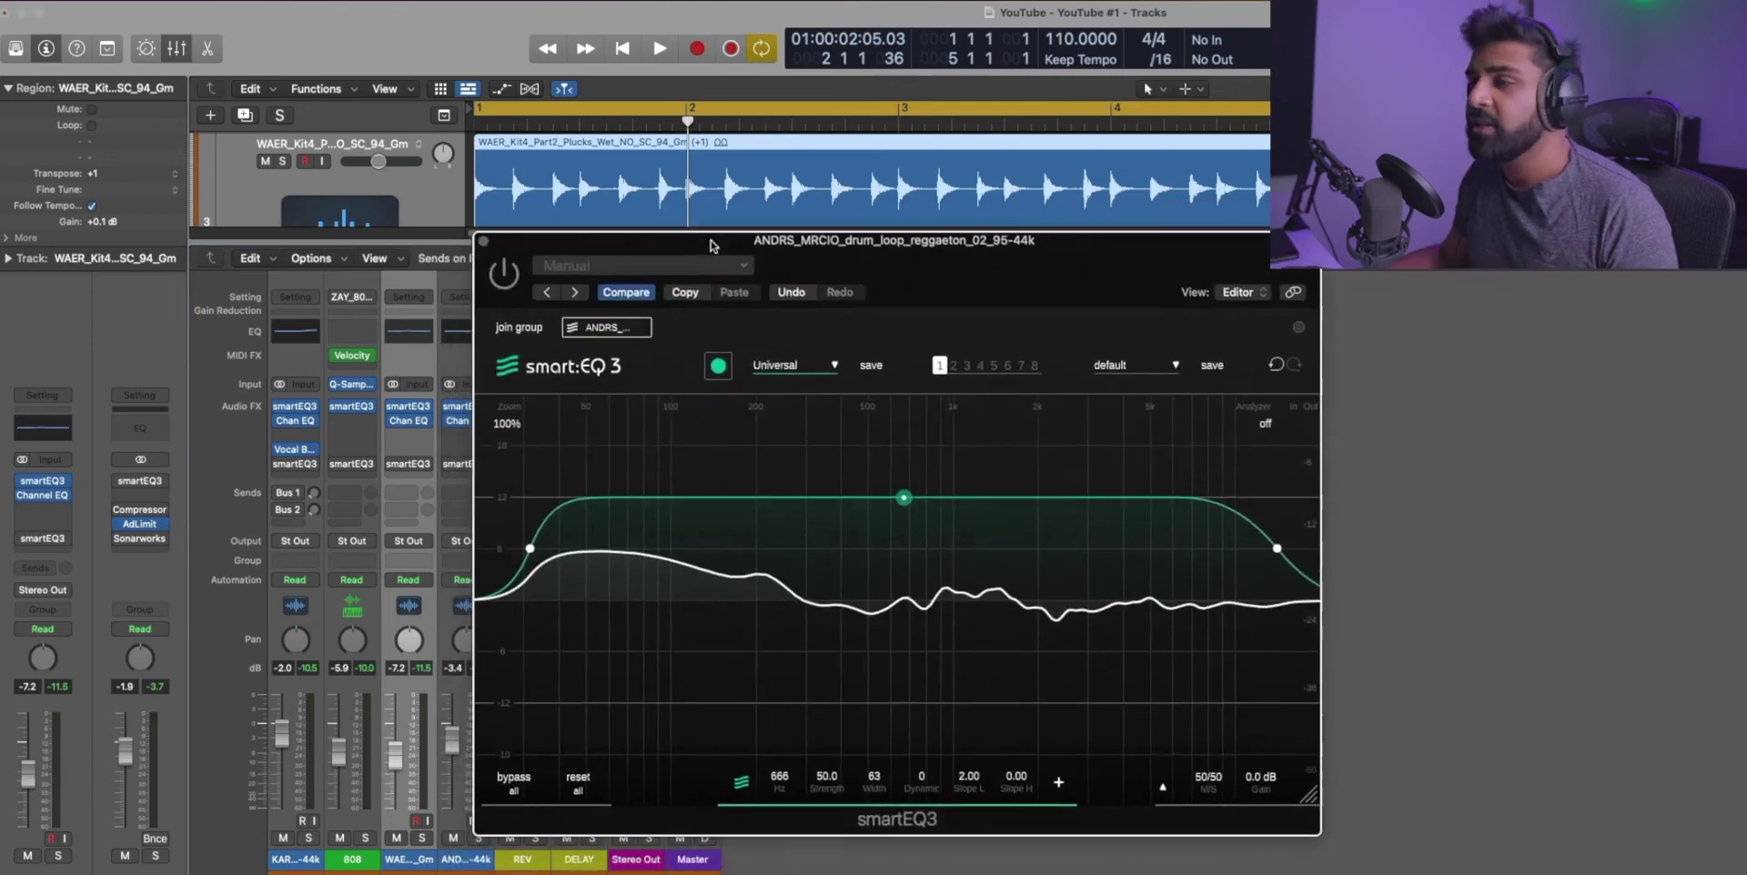
# Step: Create a group named 'Drums' for the drum loop's smart:EQ 3 instance
pyautogui.click(520, 329)
pyautogui.write('D')
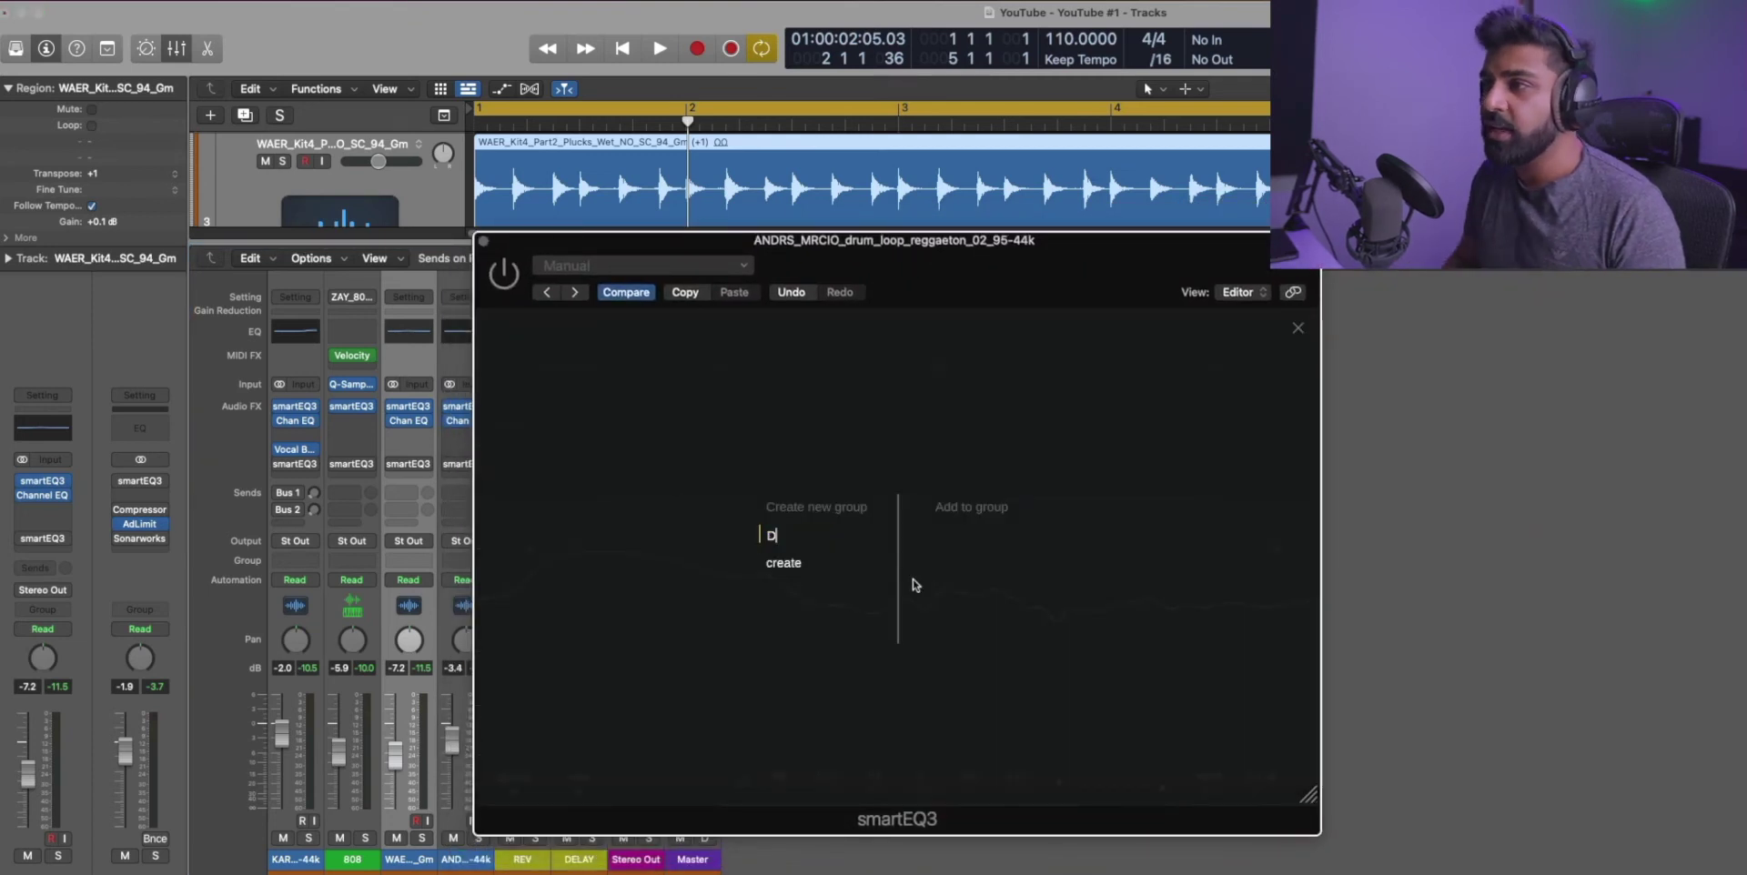
pyautogui.write('rums')
pyautogui.press('Return')
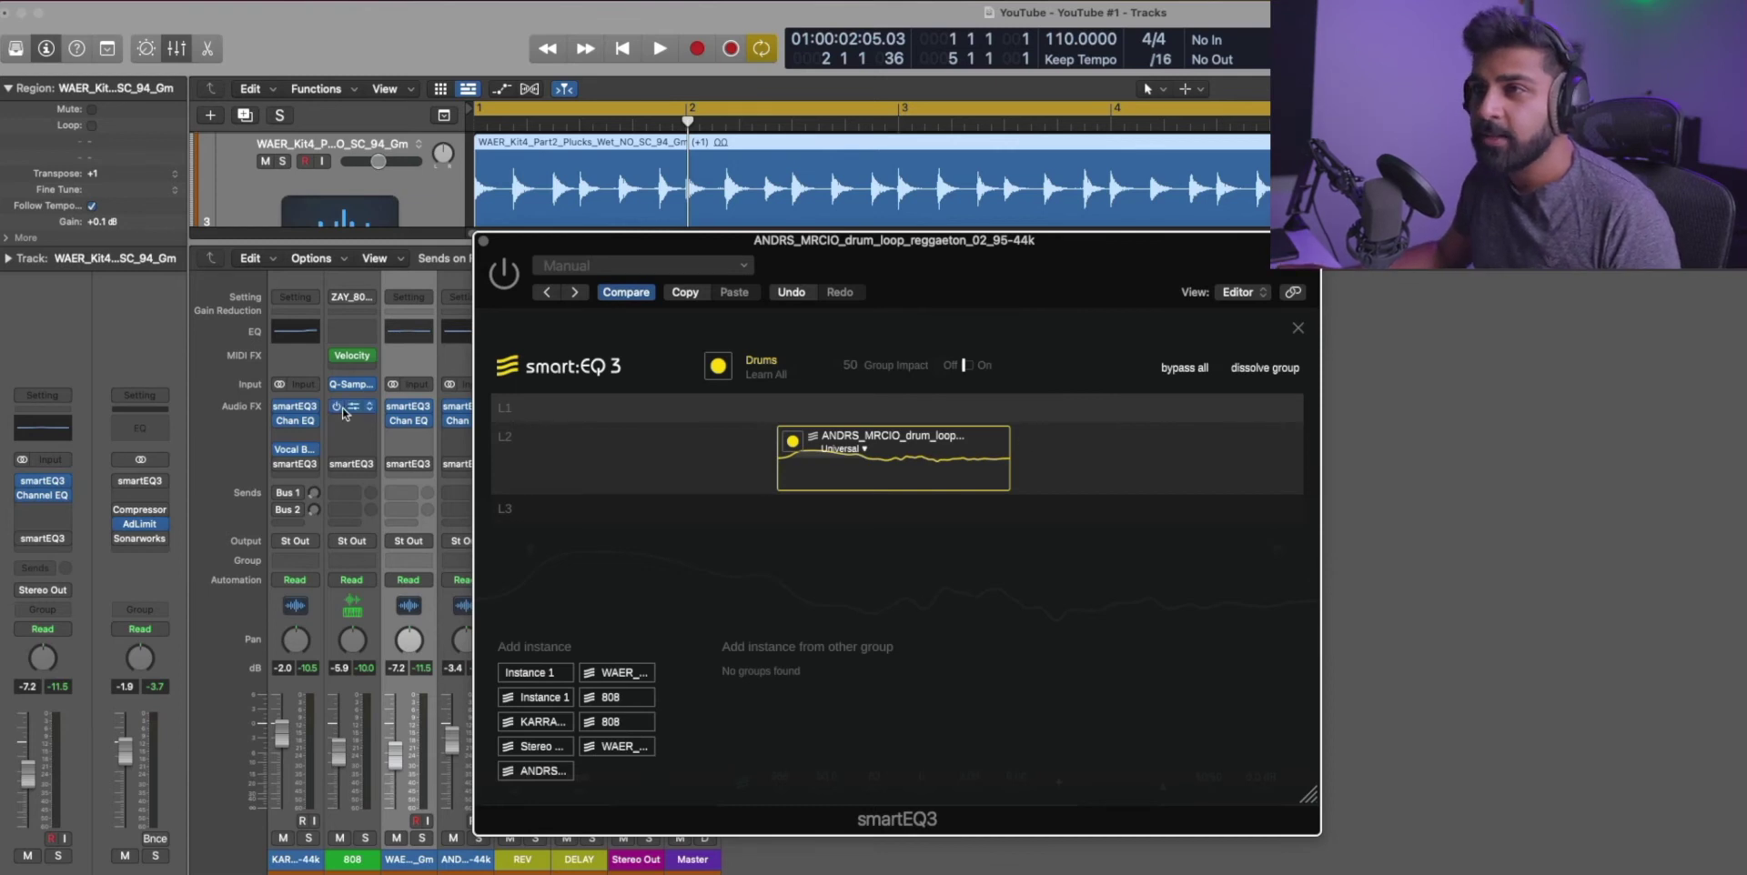
# Step: Put the 808's smart:EQ 3 into its own '808' group and close its window
pyautogui.click(355, 409)
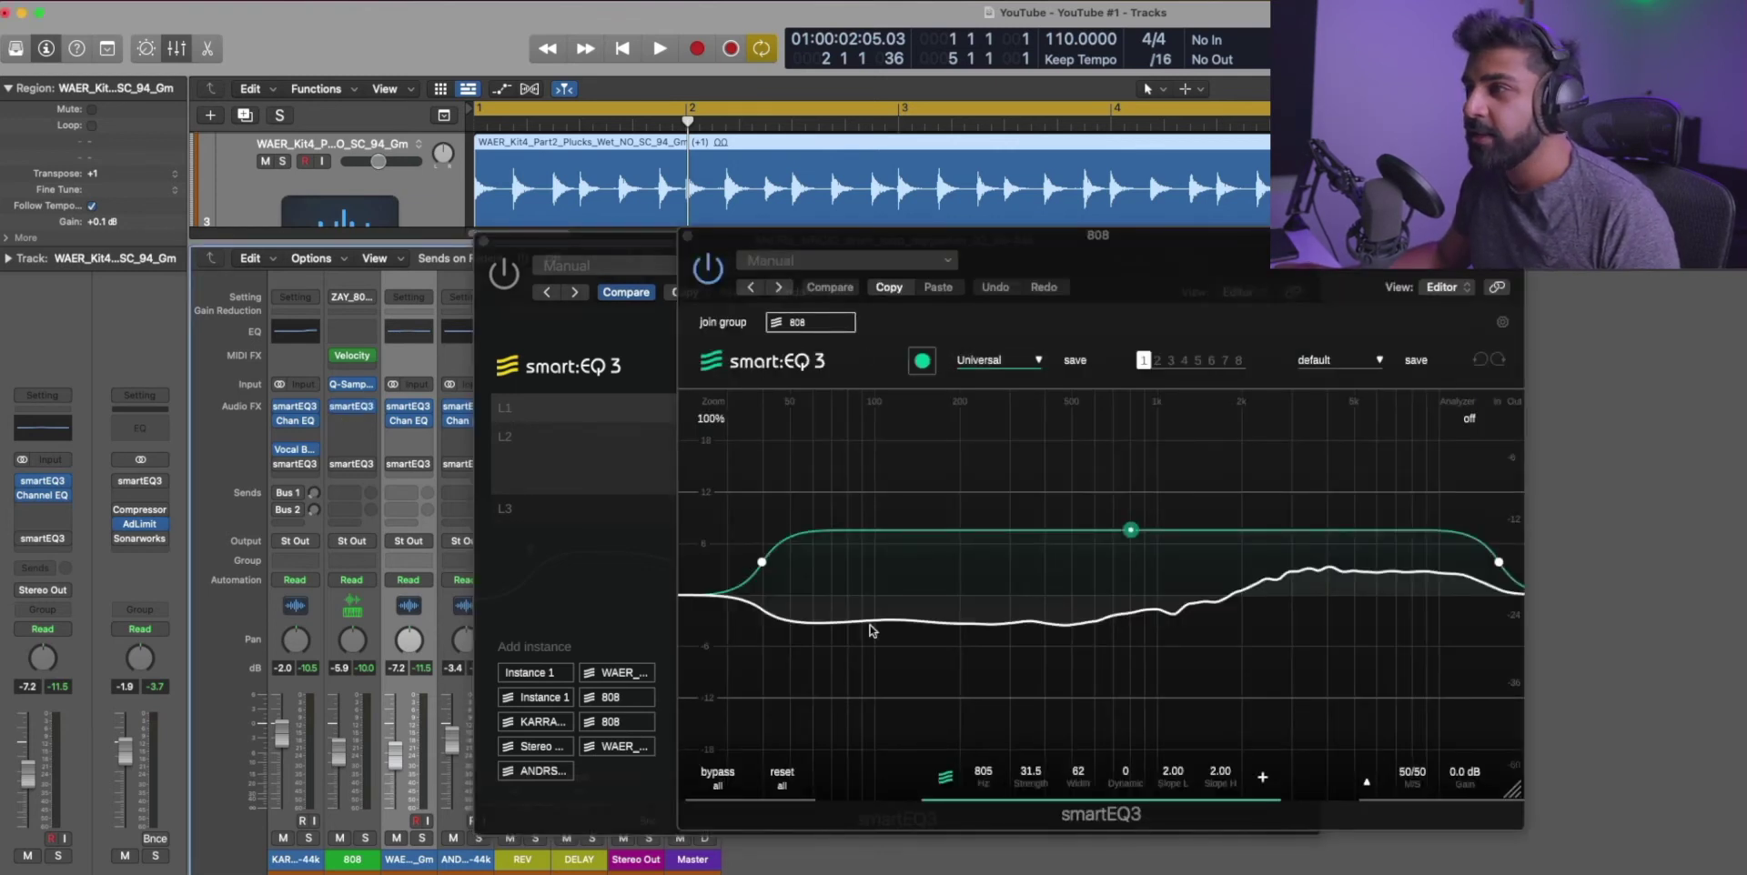
pyautogui.click(719, 323)
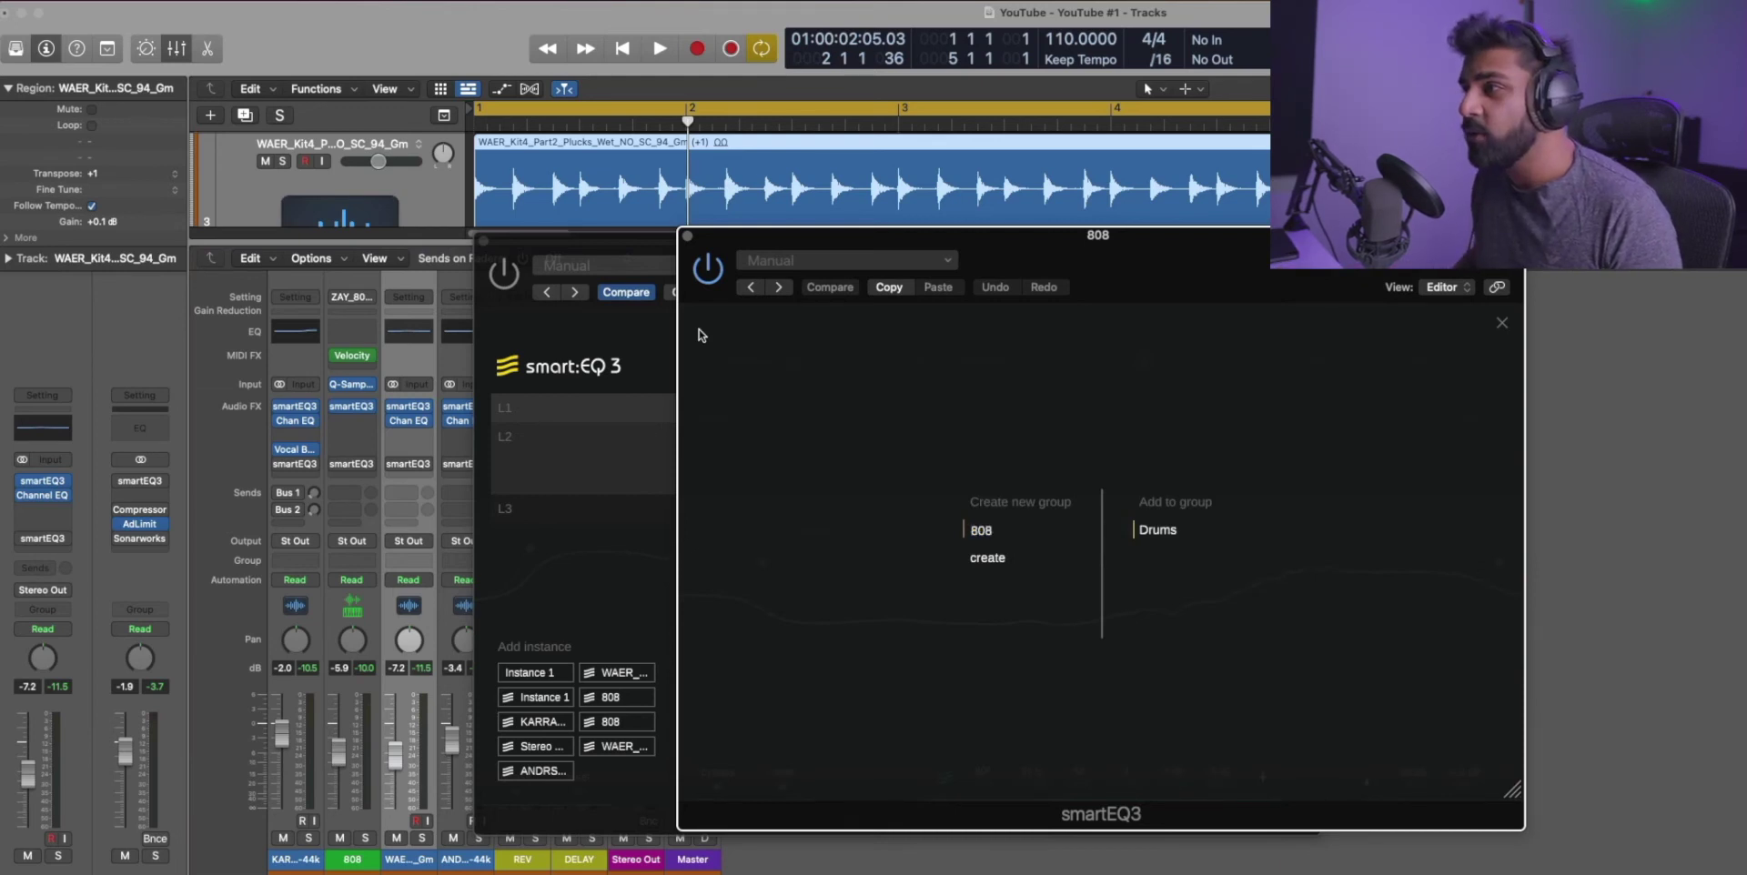
pyautogui.press('Return')
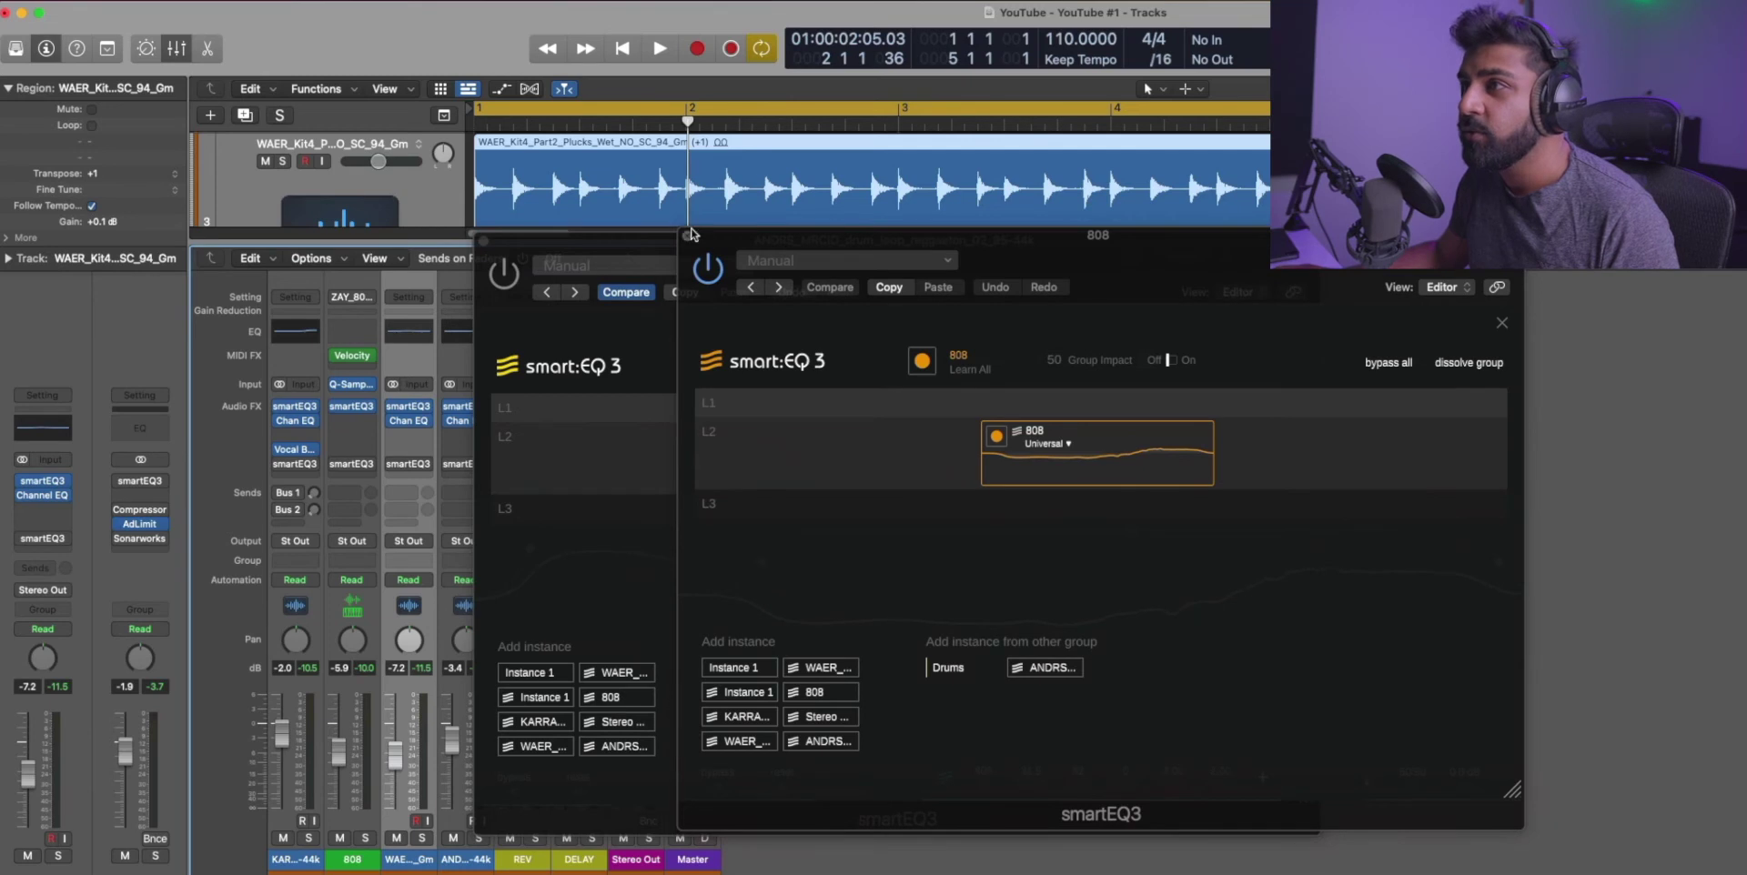
pyautogui.click(688, 236)
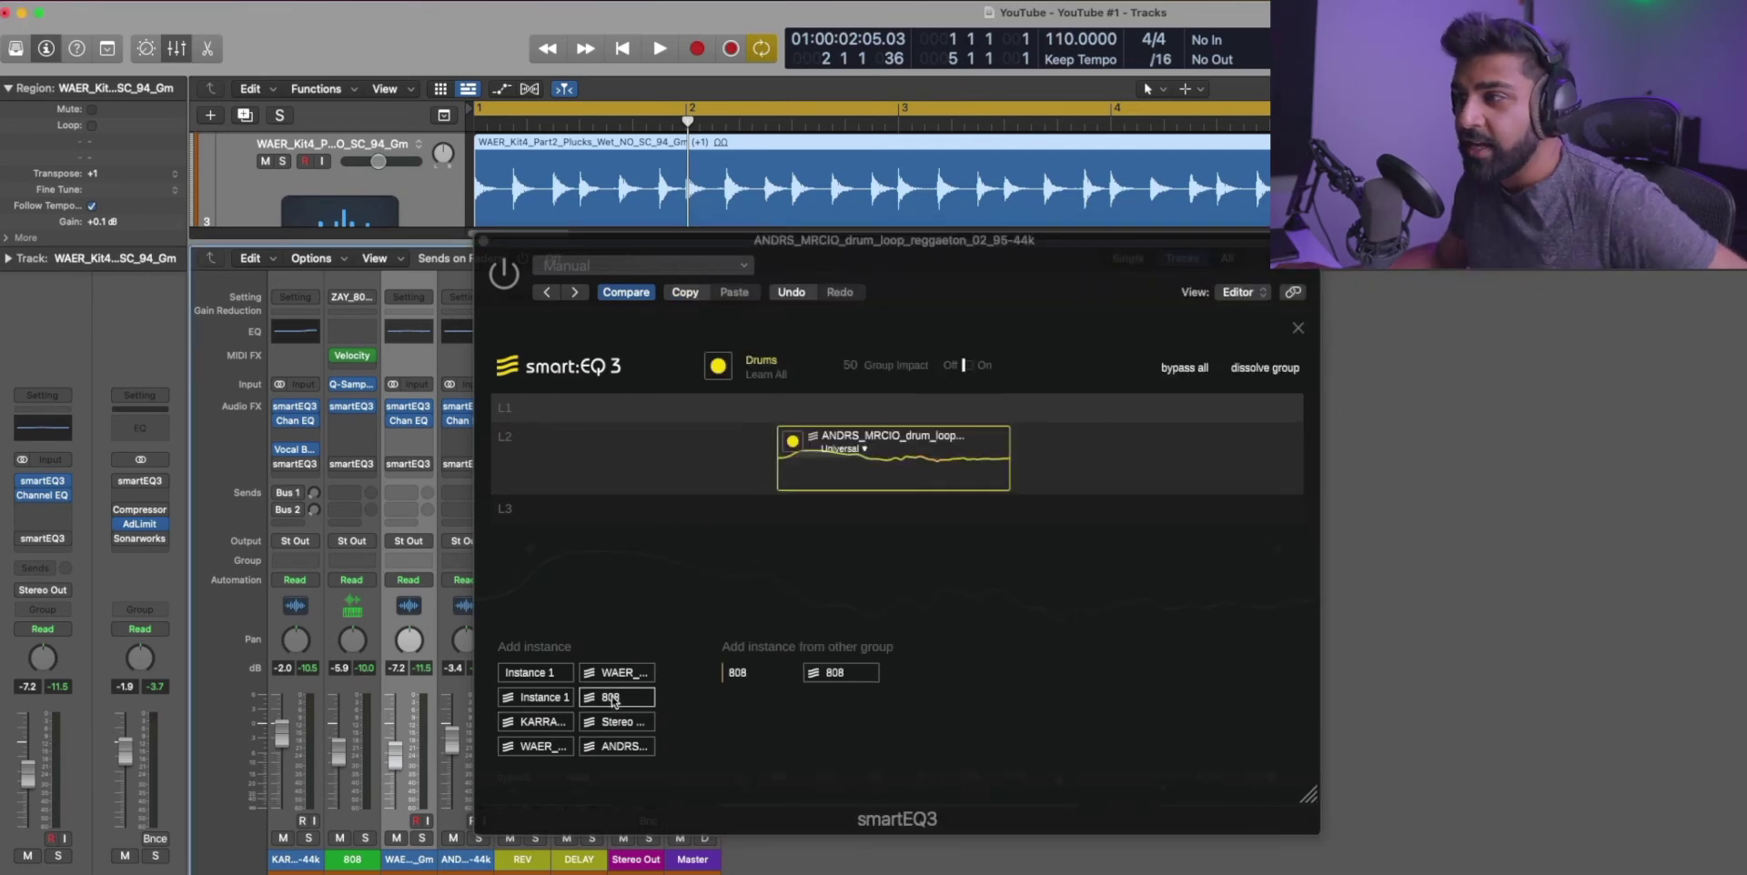
# Step: Add the 808 instance to the Drums group and place it beside the drum loop on layer L3
pyautogui.moveTo(616, 697); pyautogui.dragTo(869, 413)
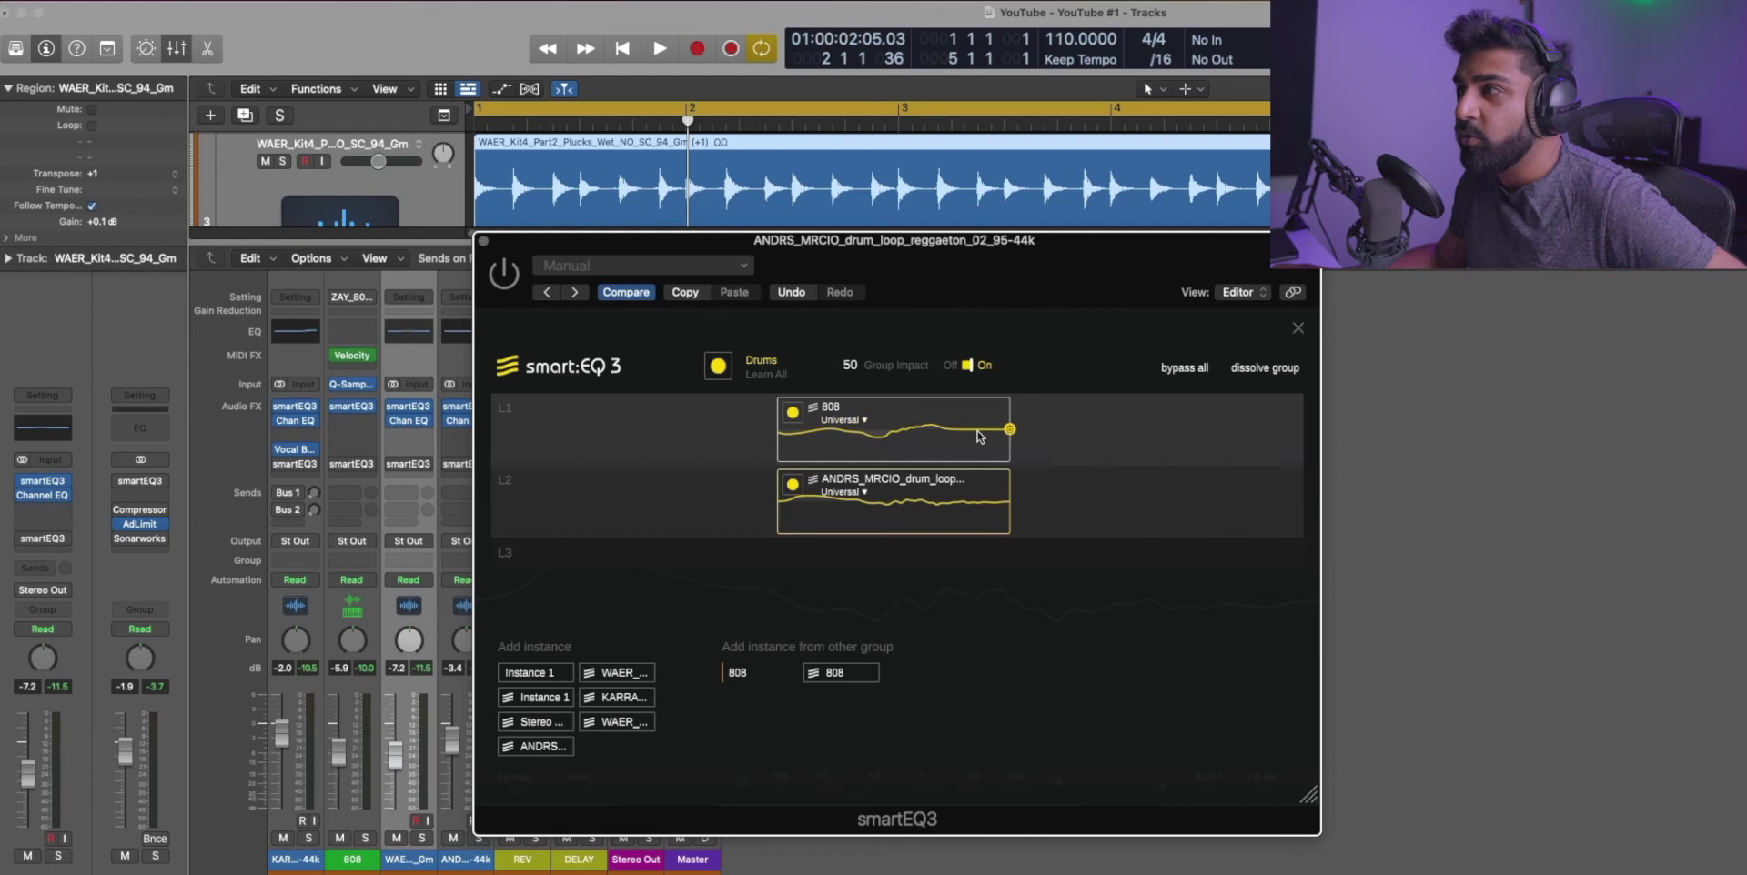
pyautogui.moveTo(1021, 242); pyautogui.dragTo(1191, 249)
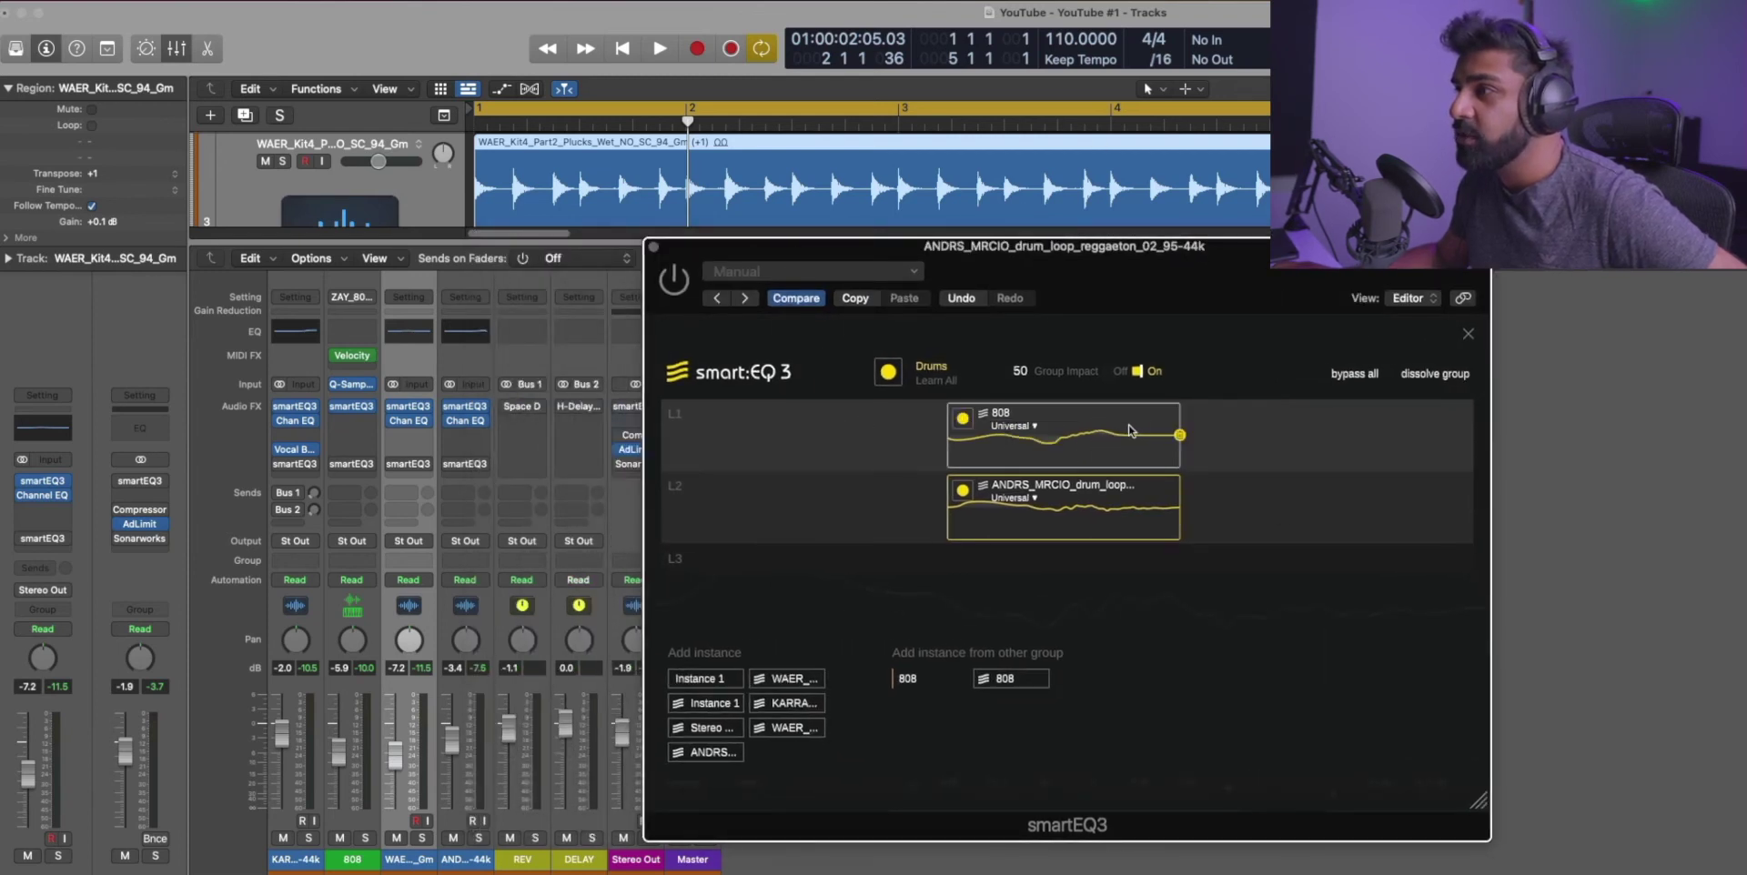
pyautogui.moveTo(1128, 431); pyautogui.dragTo(1121, 500)
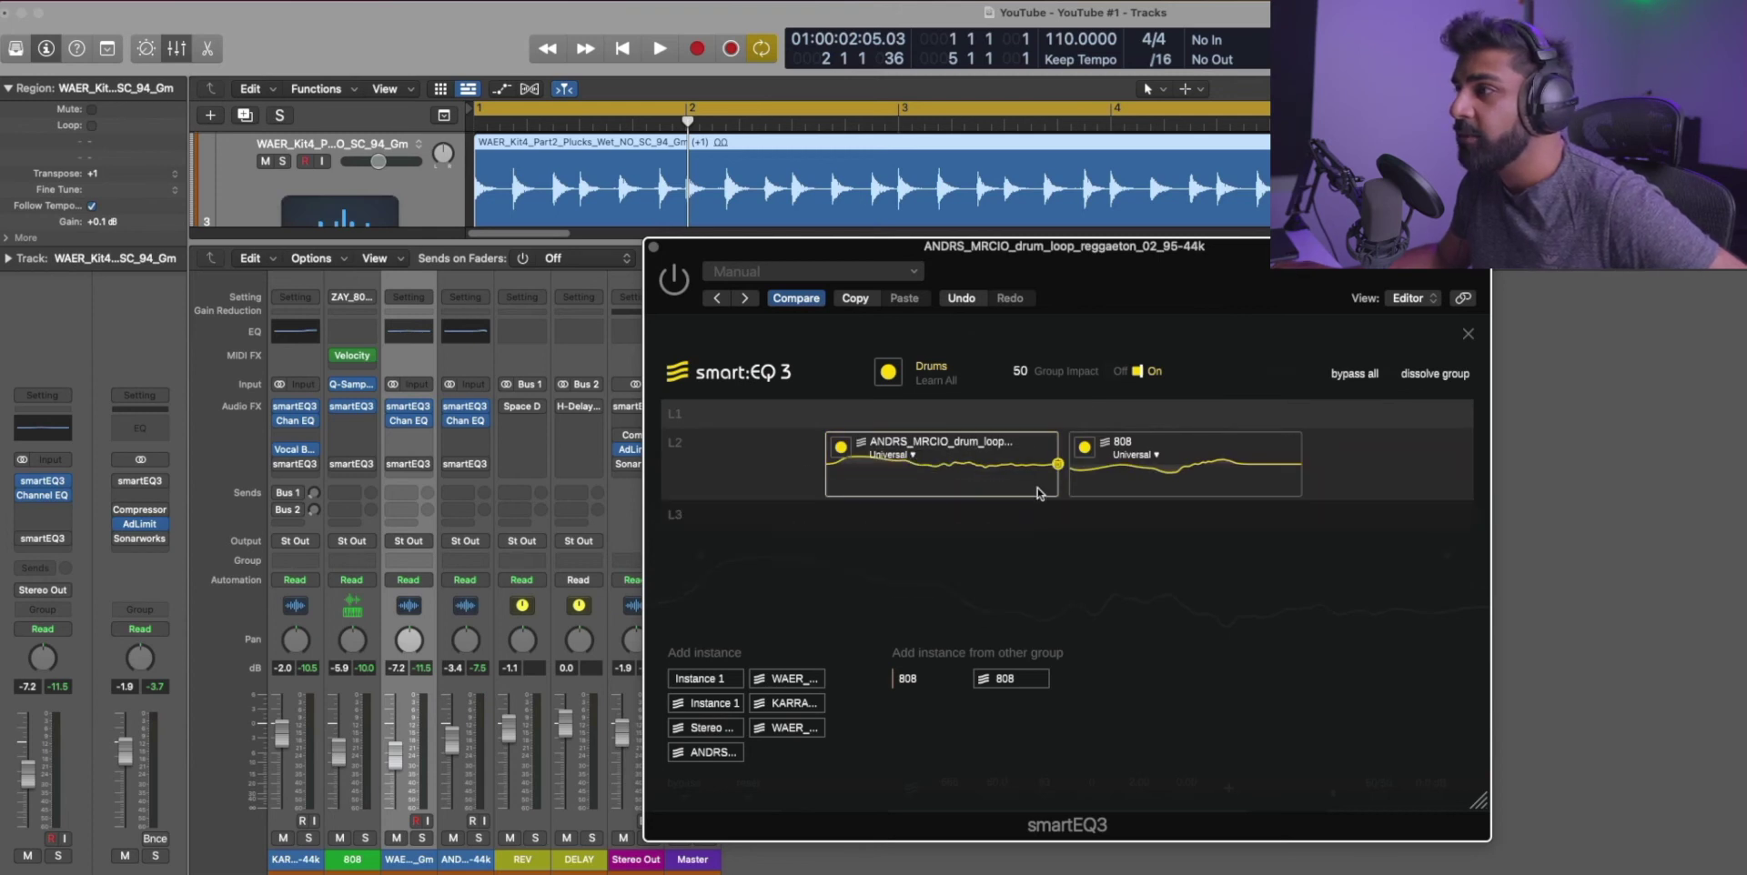
pyautogui.moveTo(972, 460); pyautogui.dragTo(937, 535)
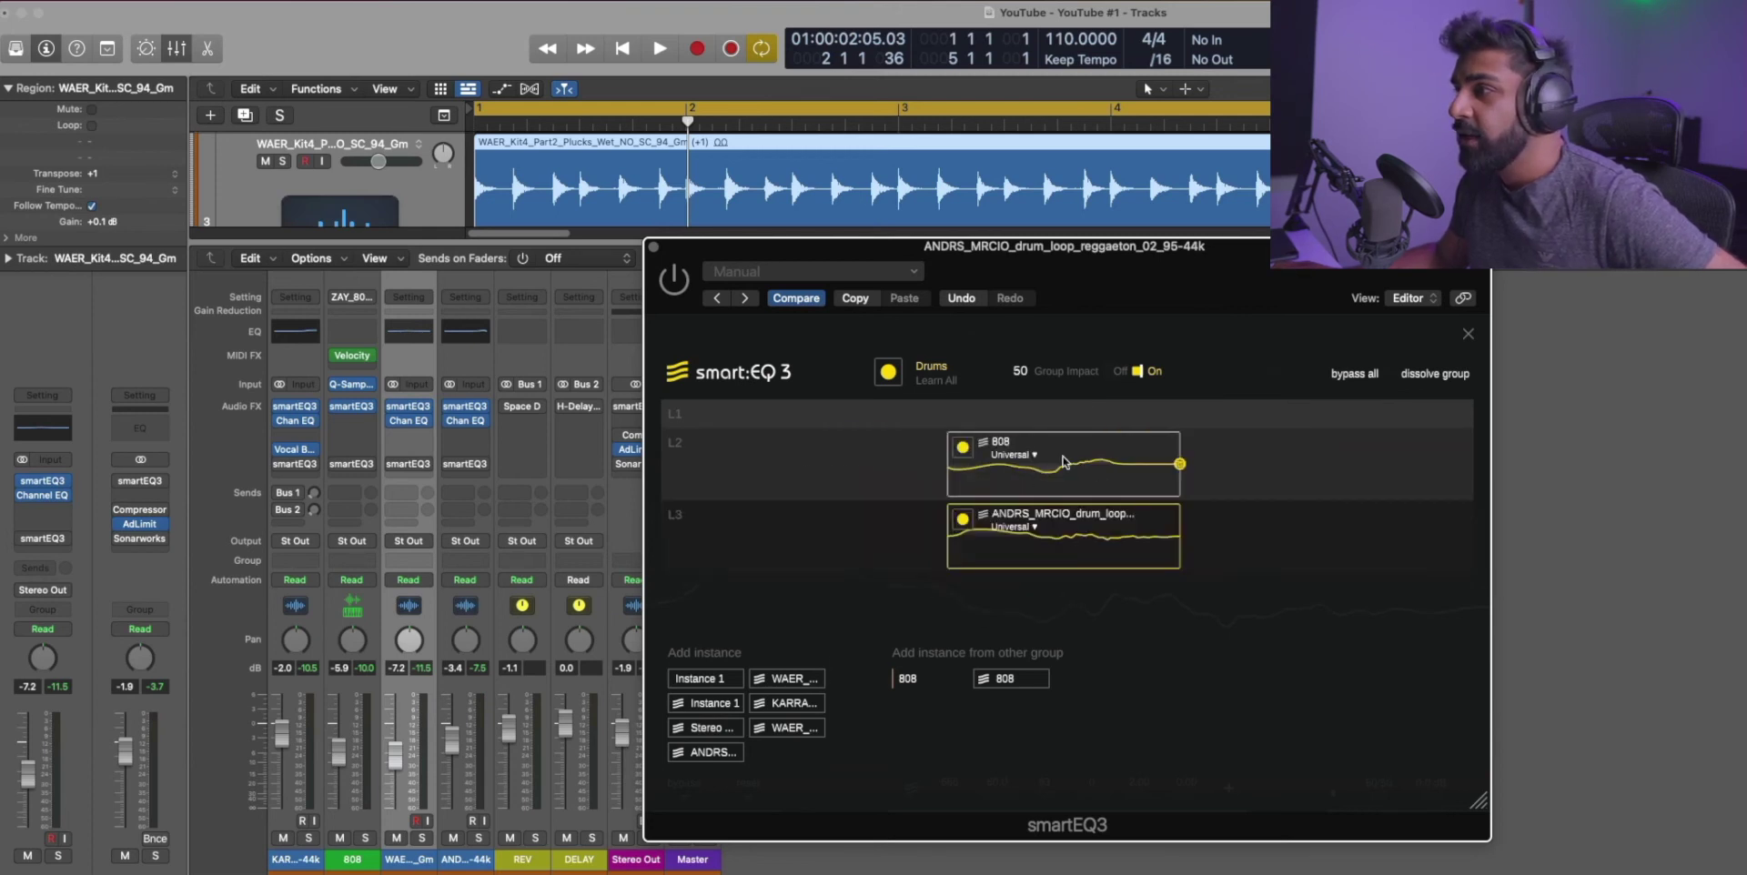
pyautogui.moveTo(1103, 453); pyautogui.dragTo(1298, 539)
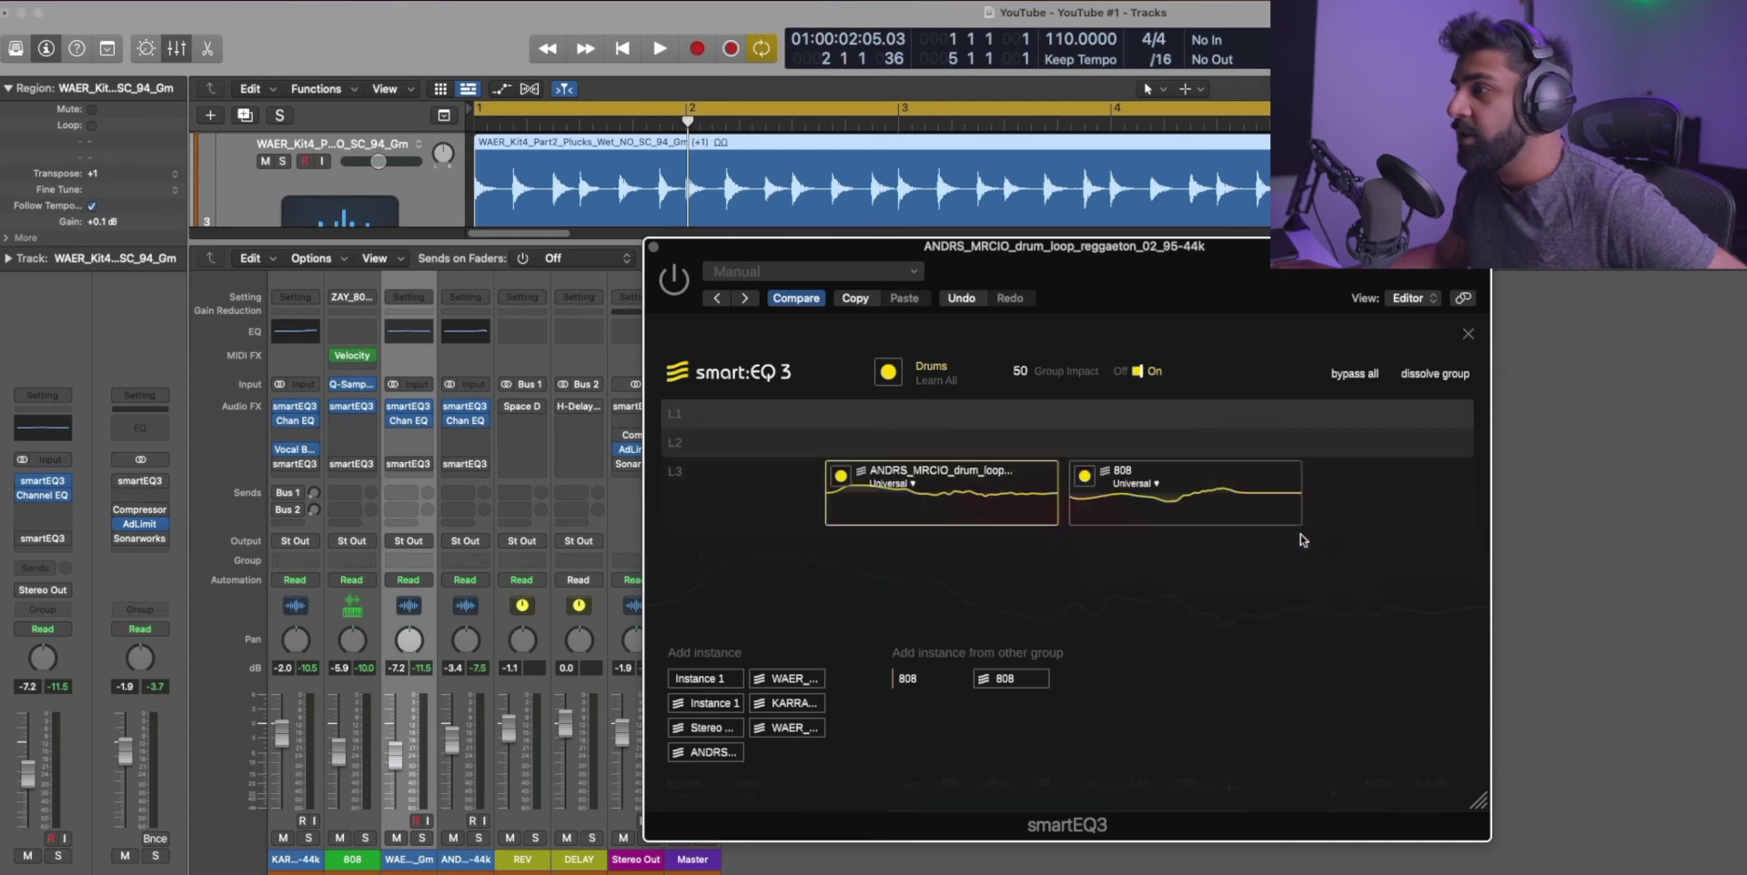
# Step: Create a 'pluck' group for the plucks track's smart:EQ 3 and close its window
pyautogui.click(414, 410)
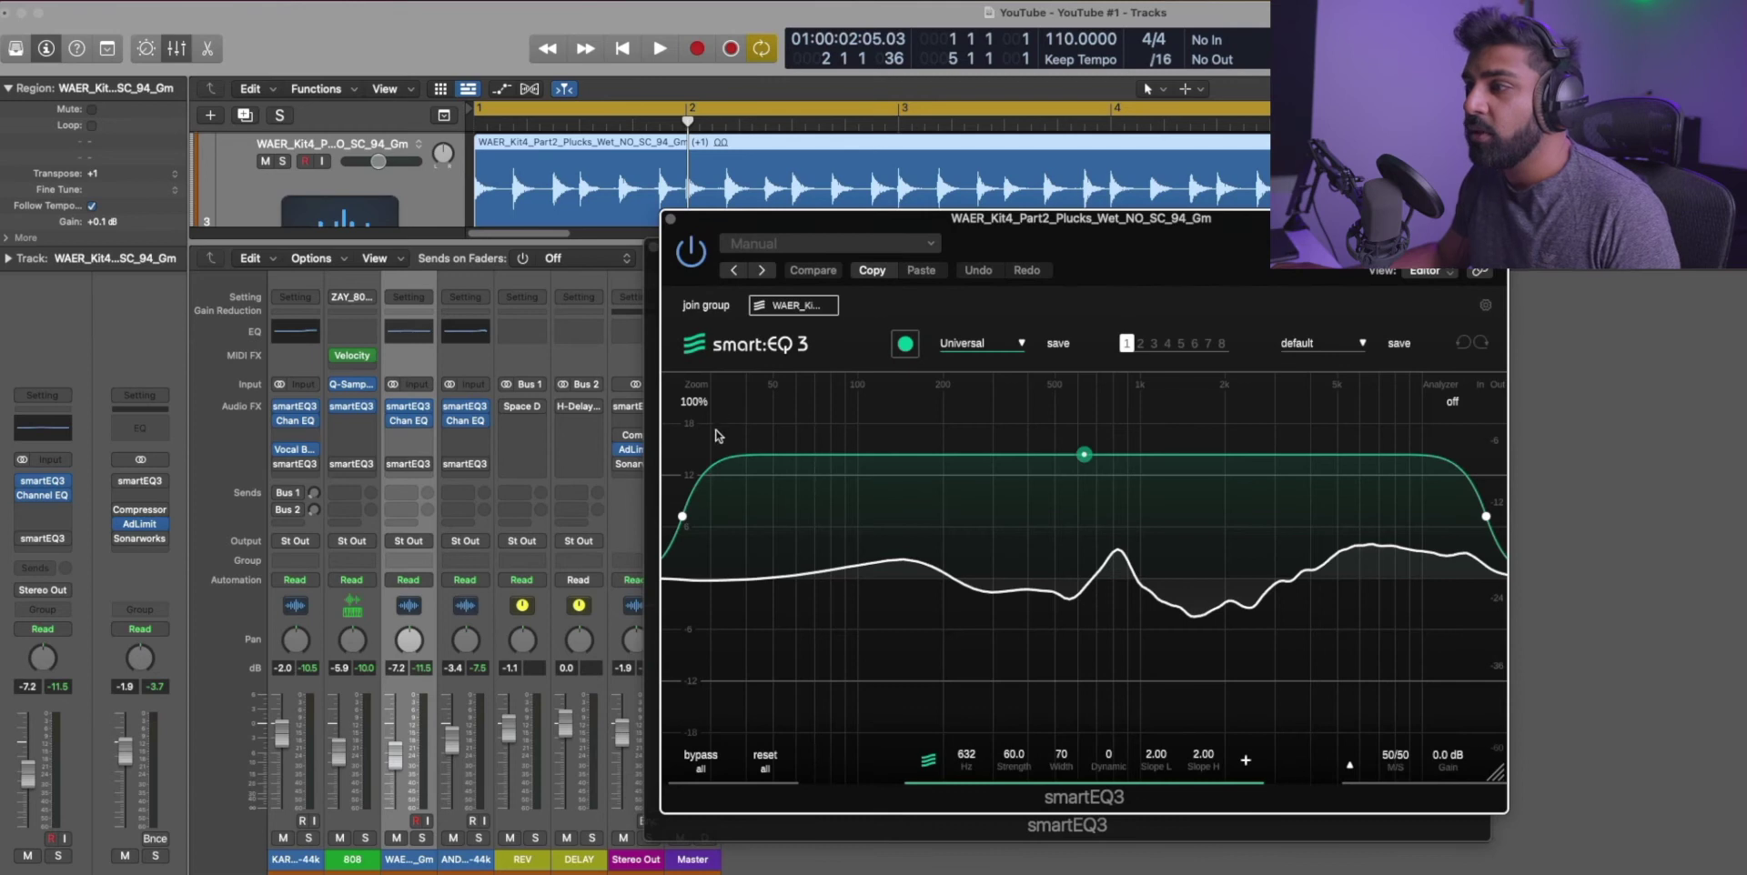
pyautogui.click(705, 308)
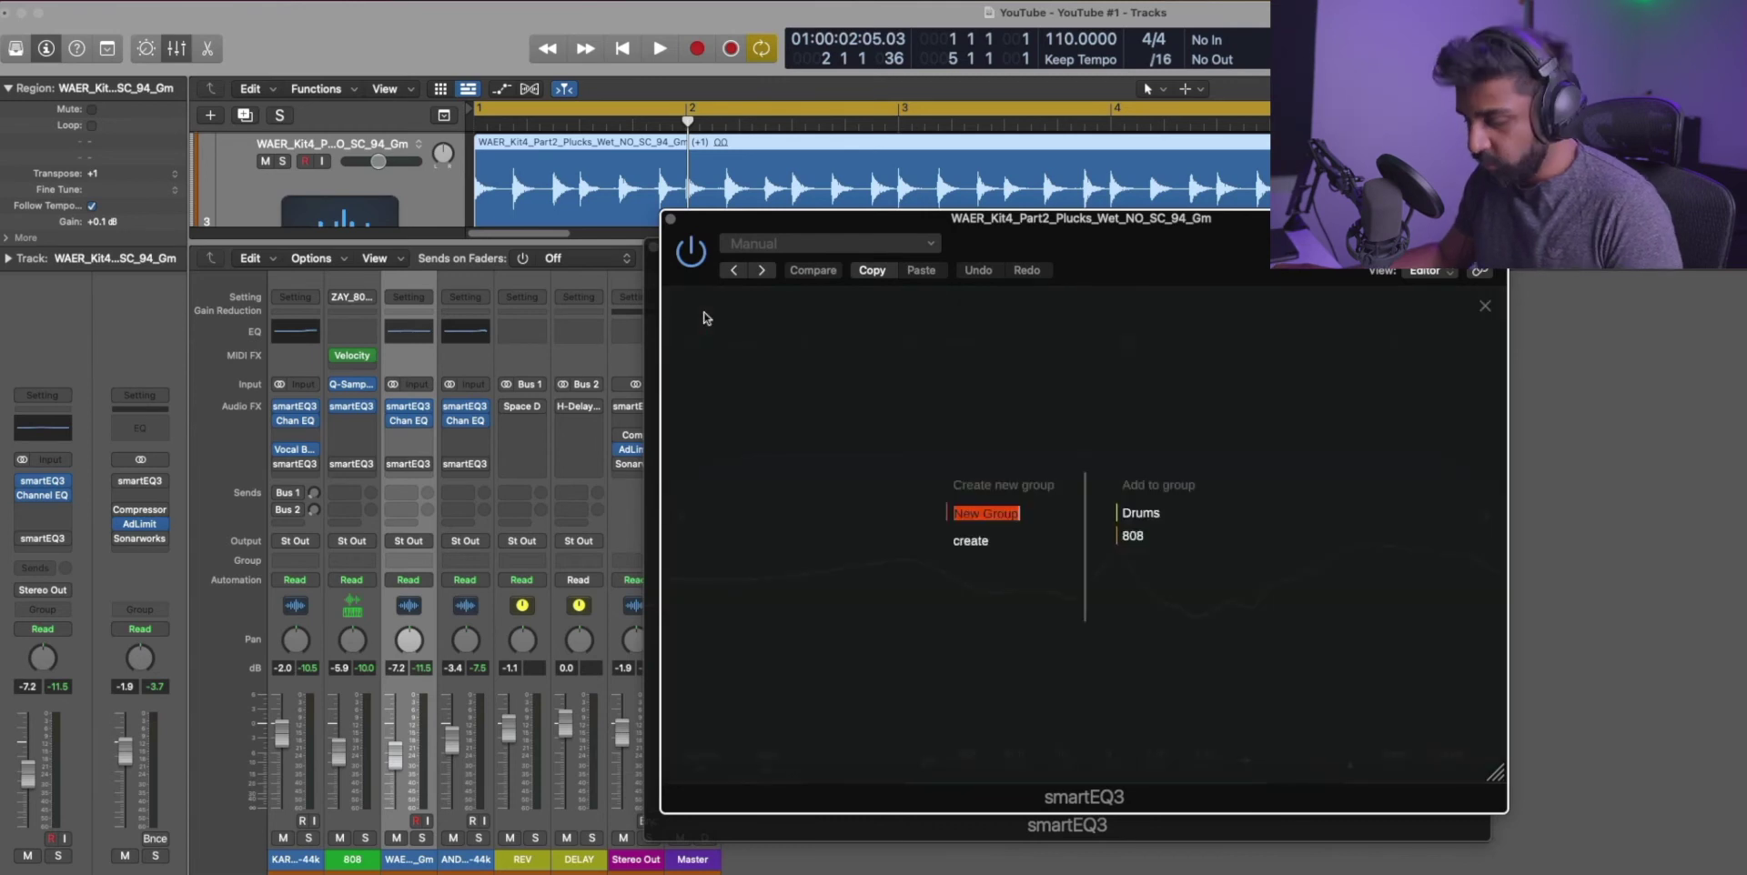
pyautogui.write('pl')
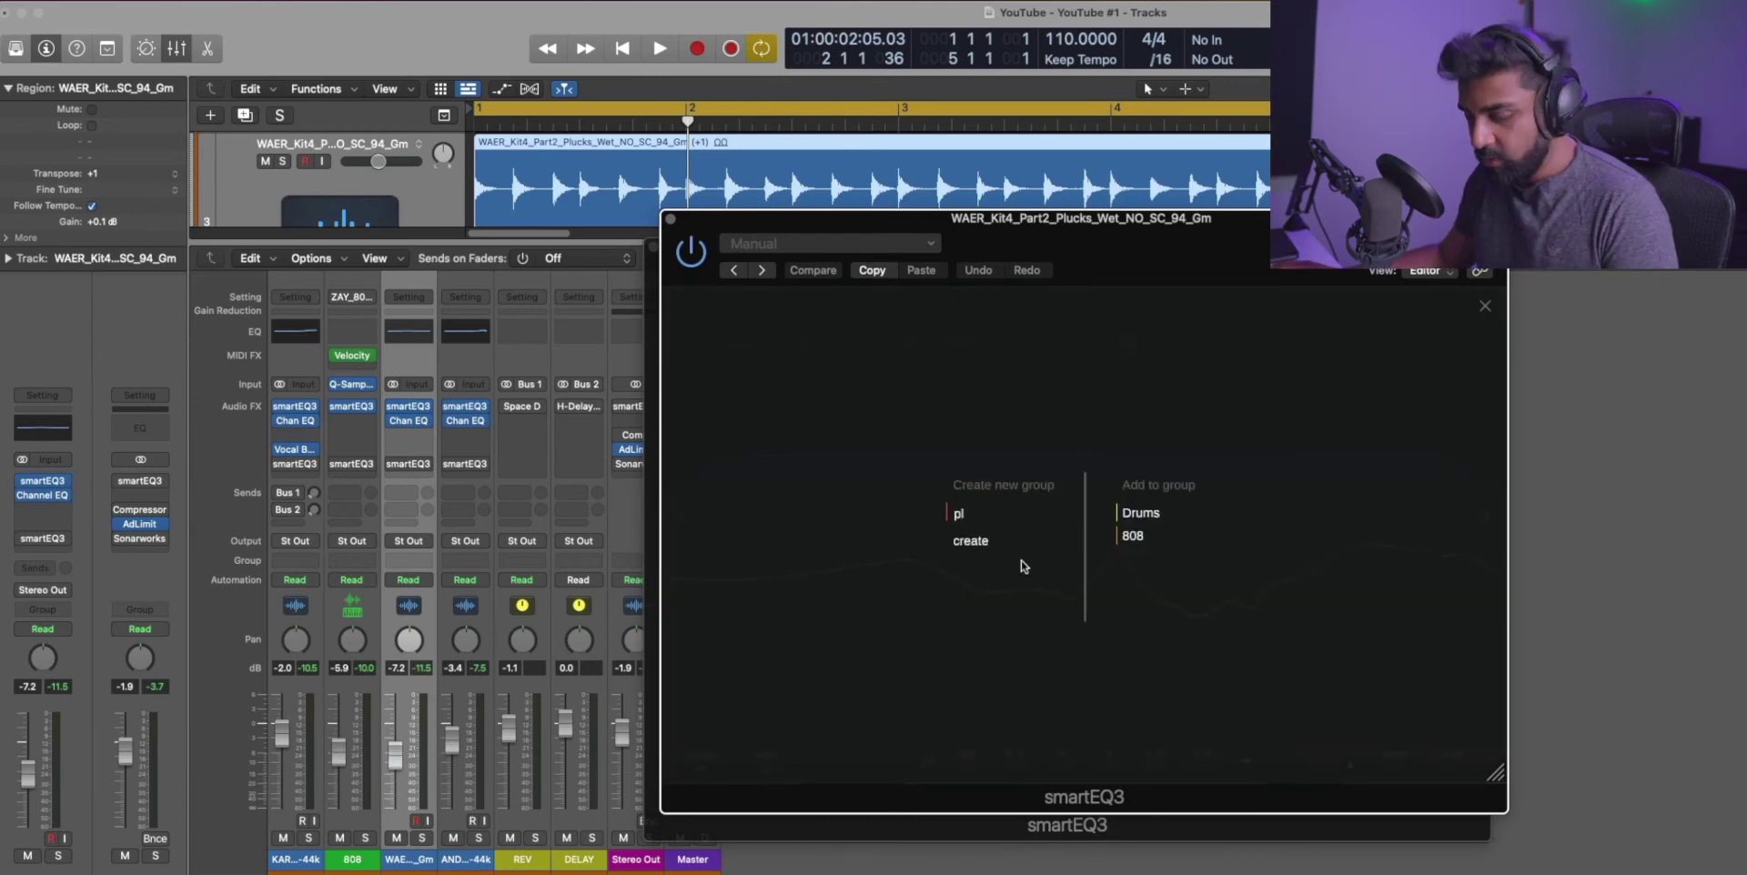
pyautogui.write('uckj')
pyautogui.press('Return')
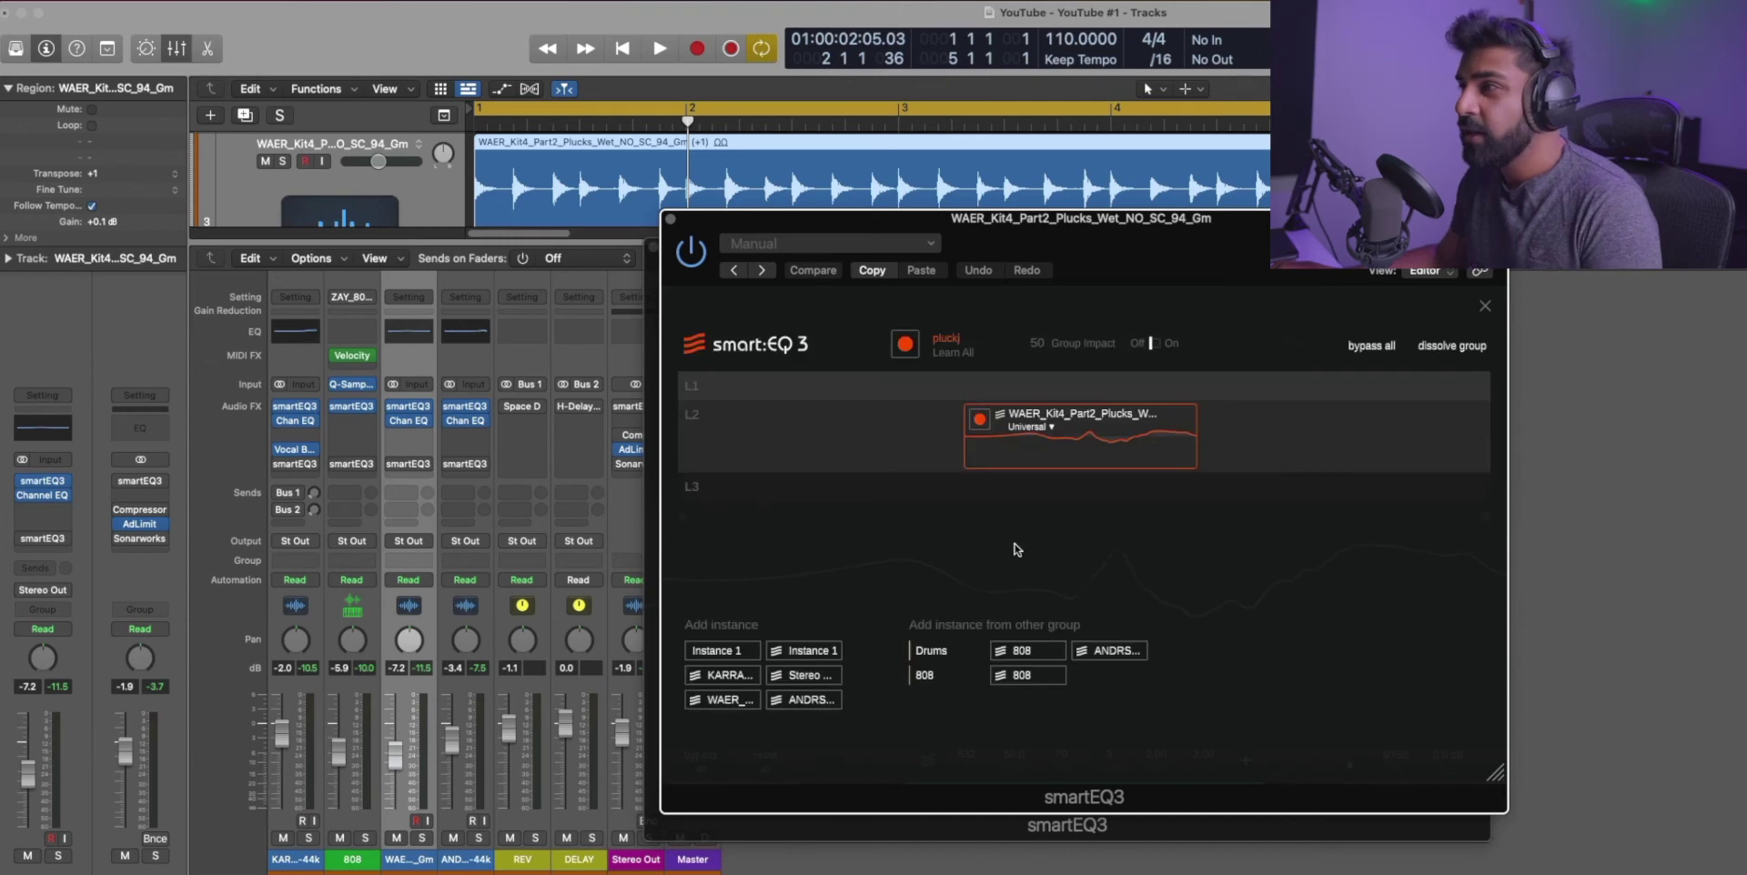
pyautogui.press('super+w')
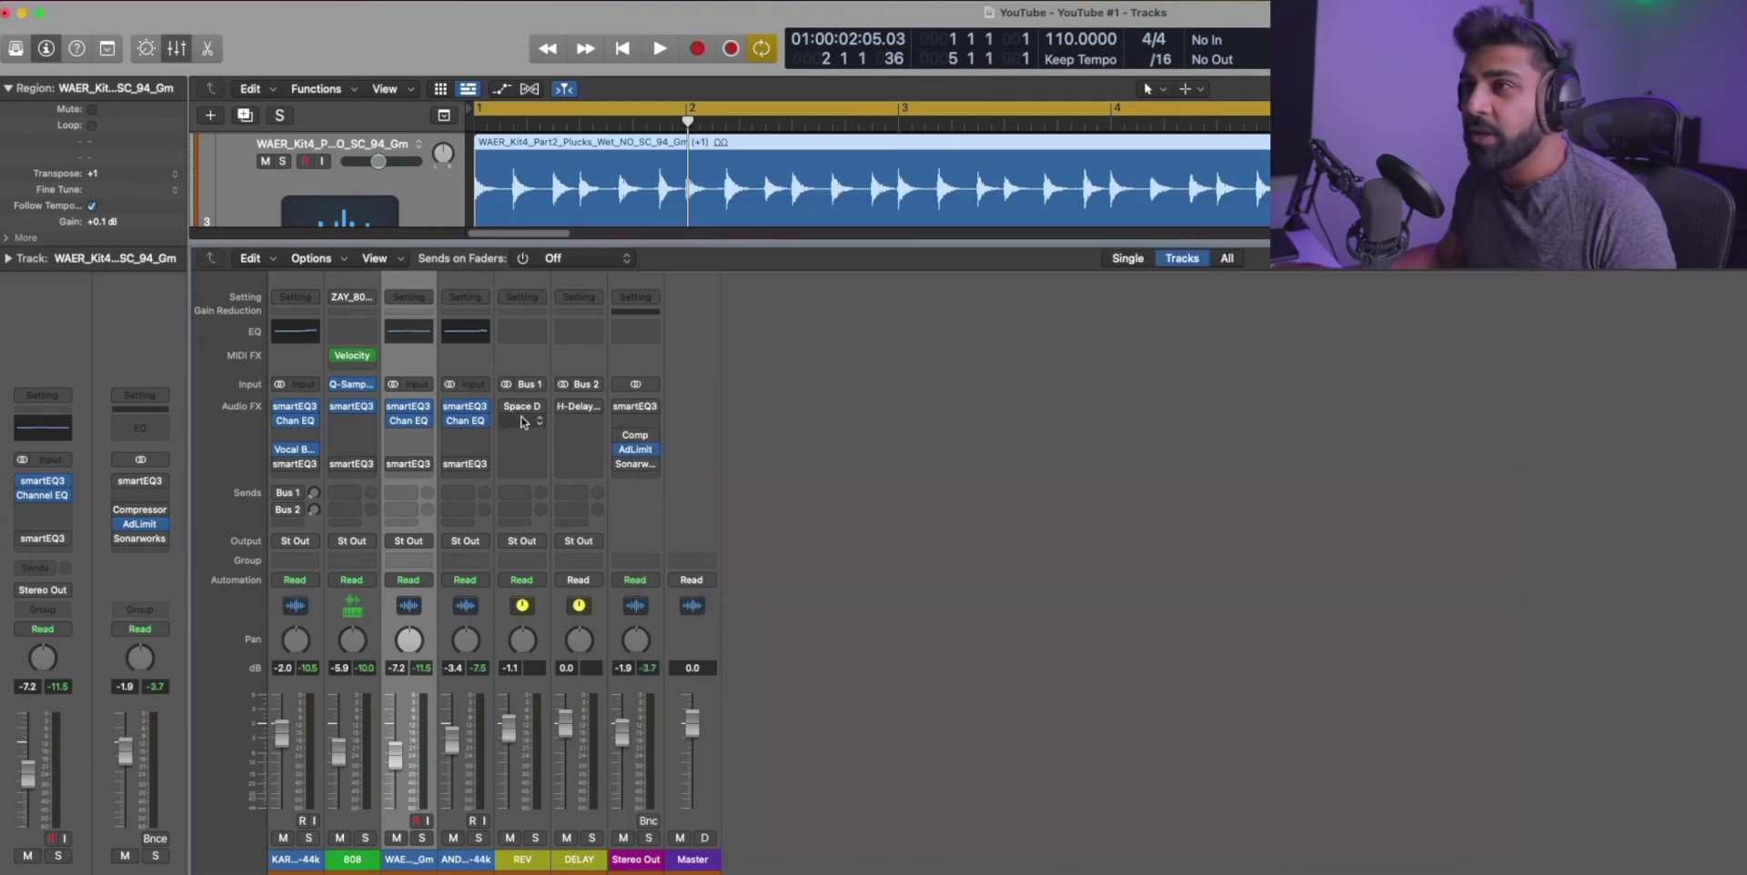
# Step: Return to the Drums group overview and drag the plucks instance into layer L2
pyautogui.click(464, 406)
pyautogui.moveTo(479, 423)
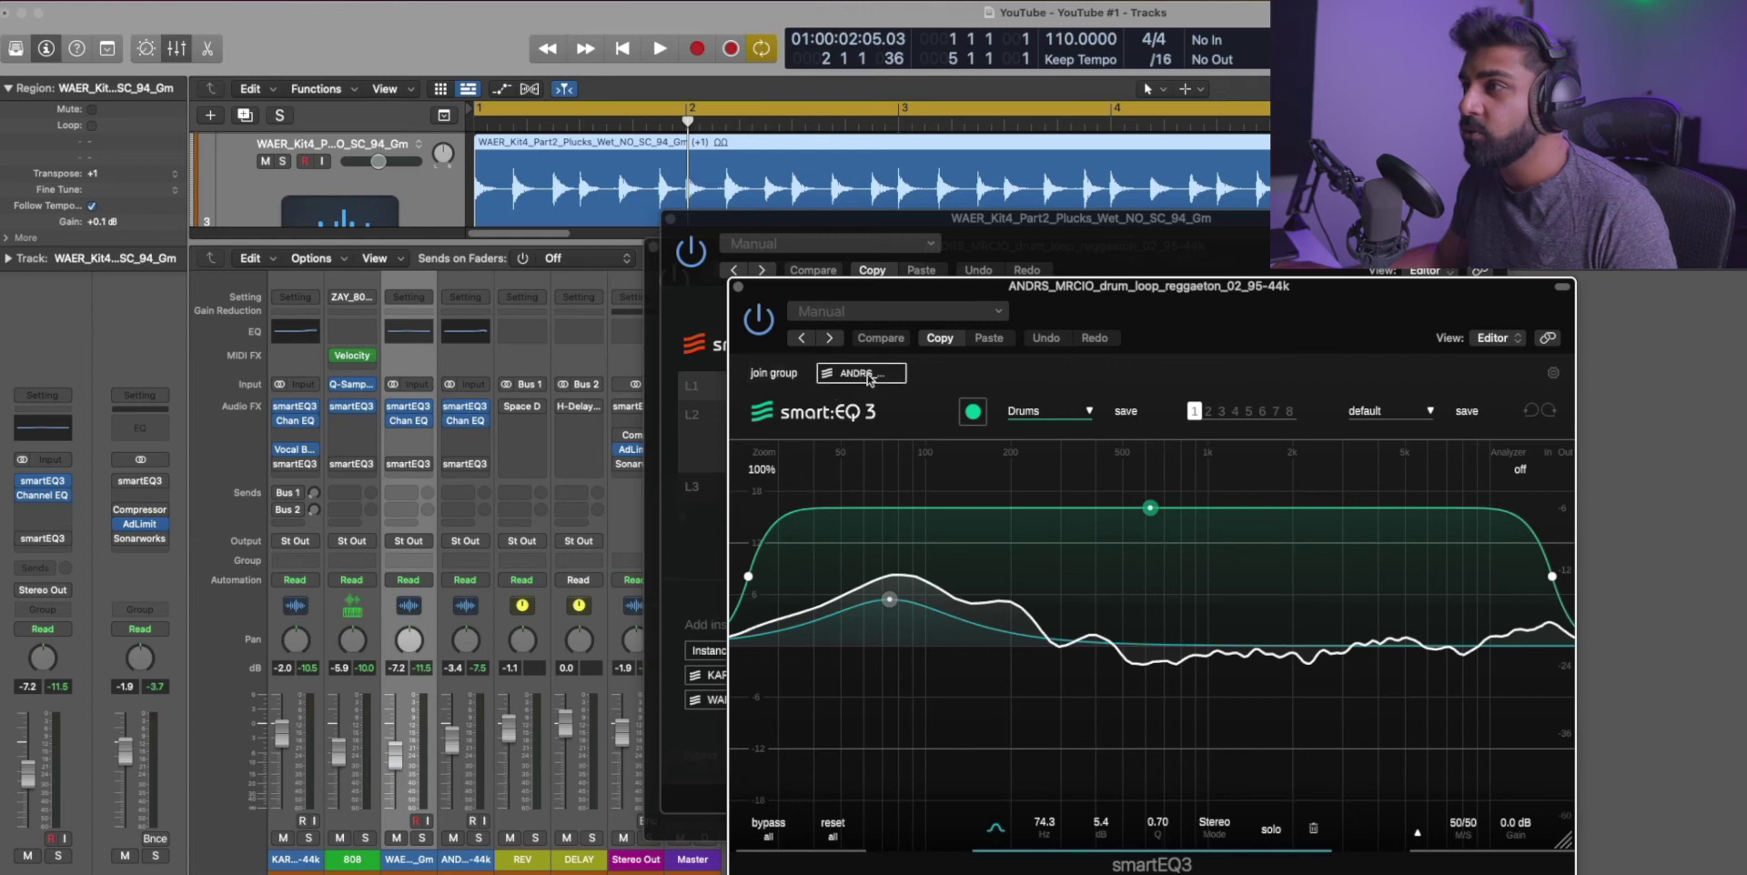
pyautogui.click(781, 379)
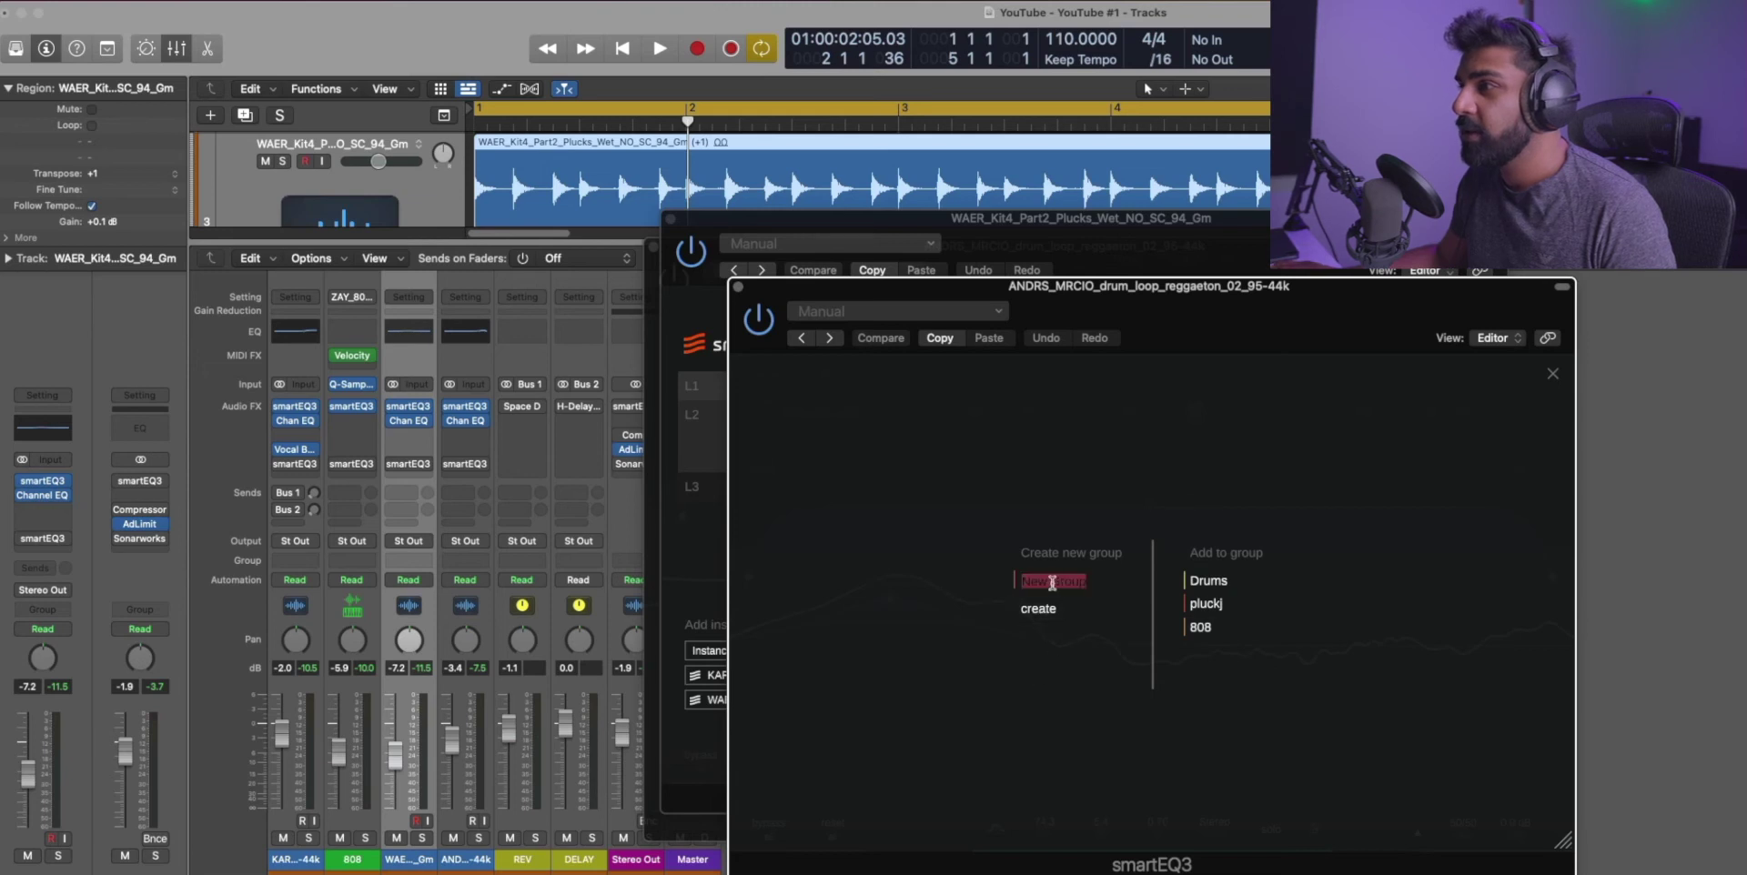
pyautogui.click(1552, 376)
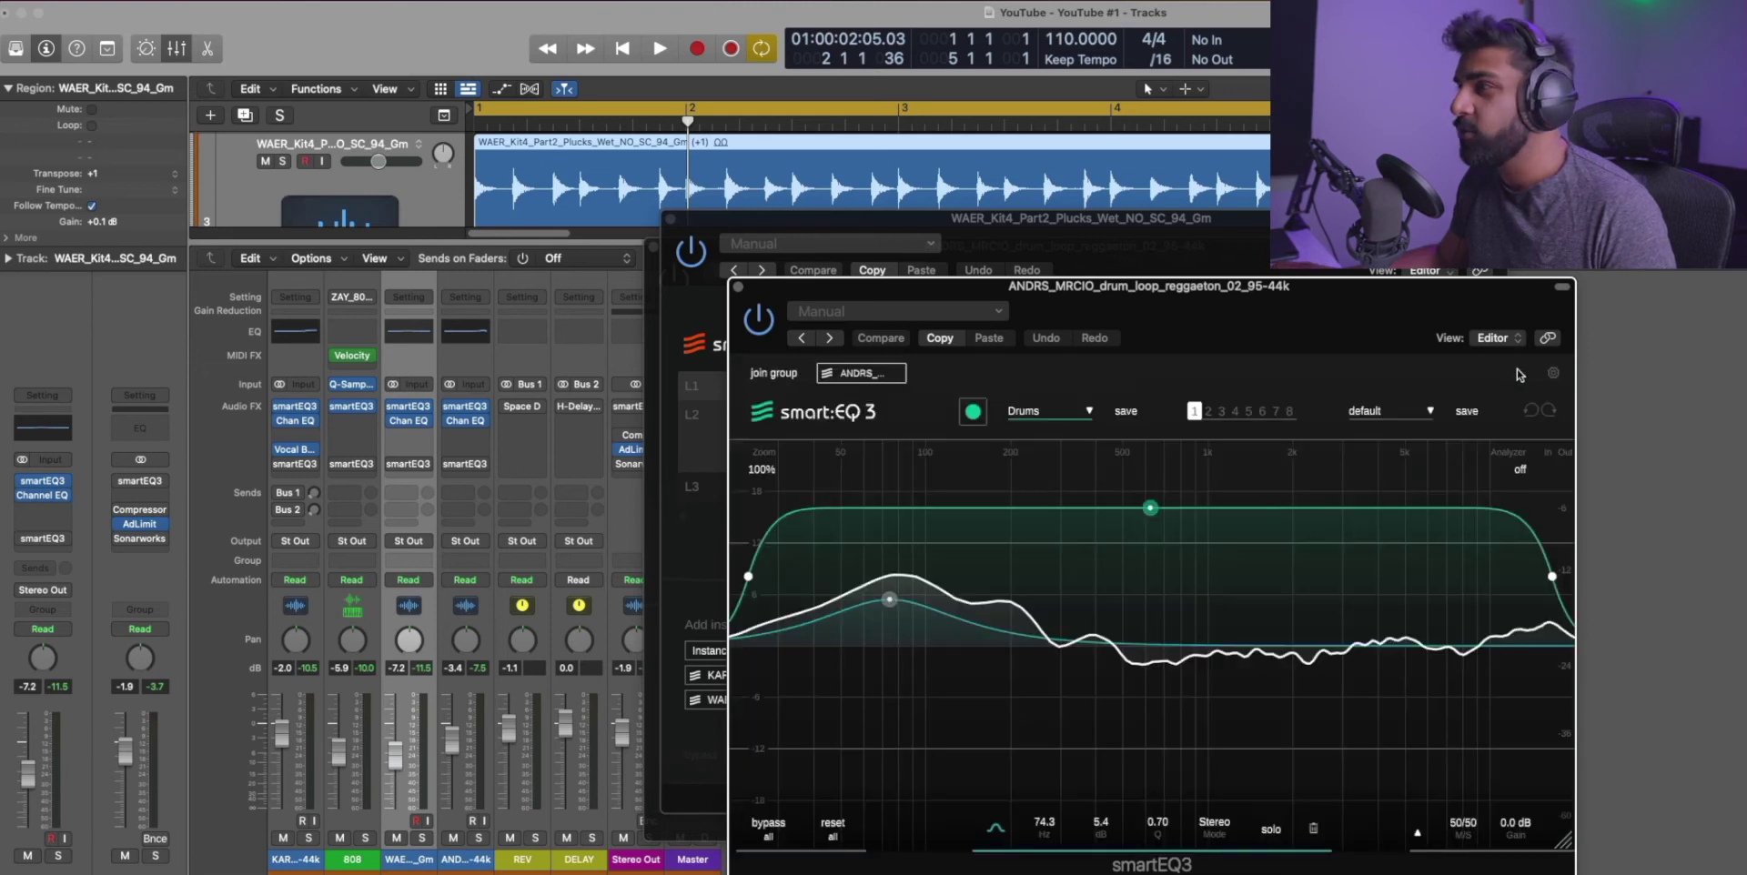
pyautogui.click(742, 289)
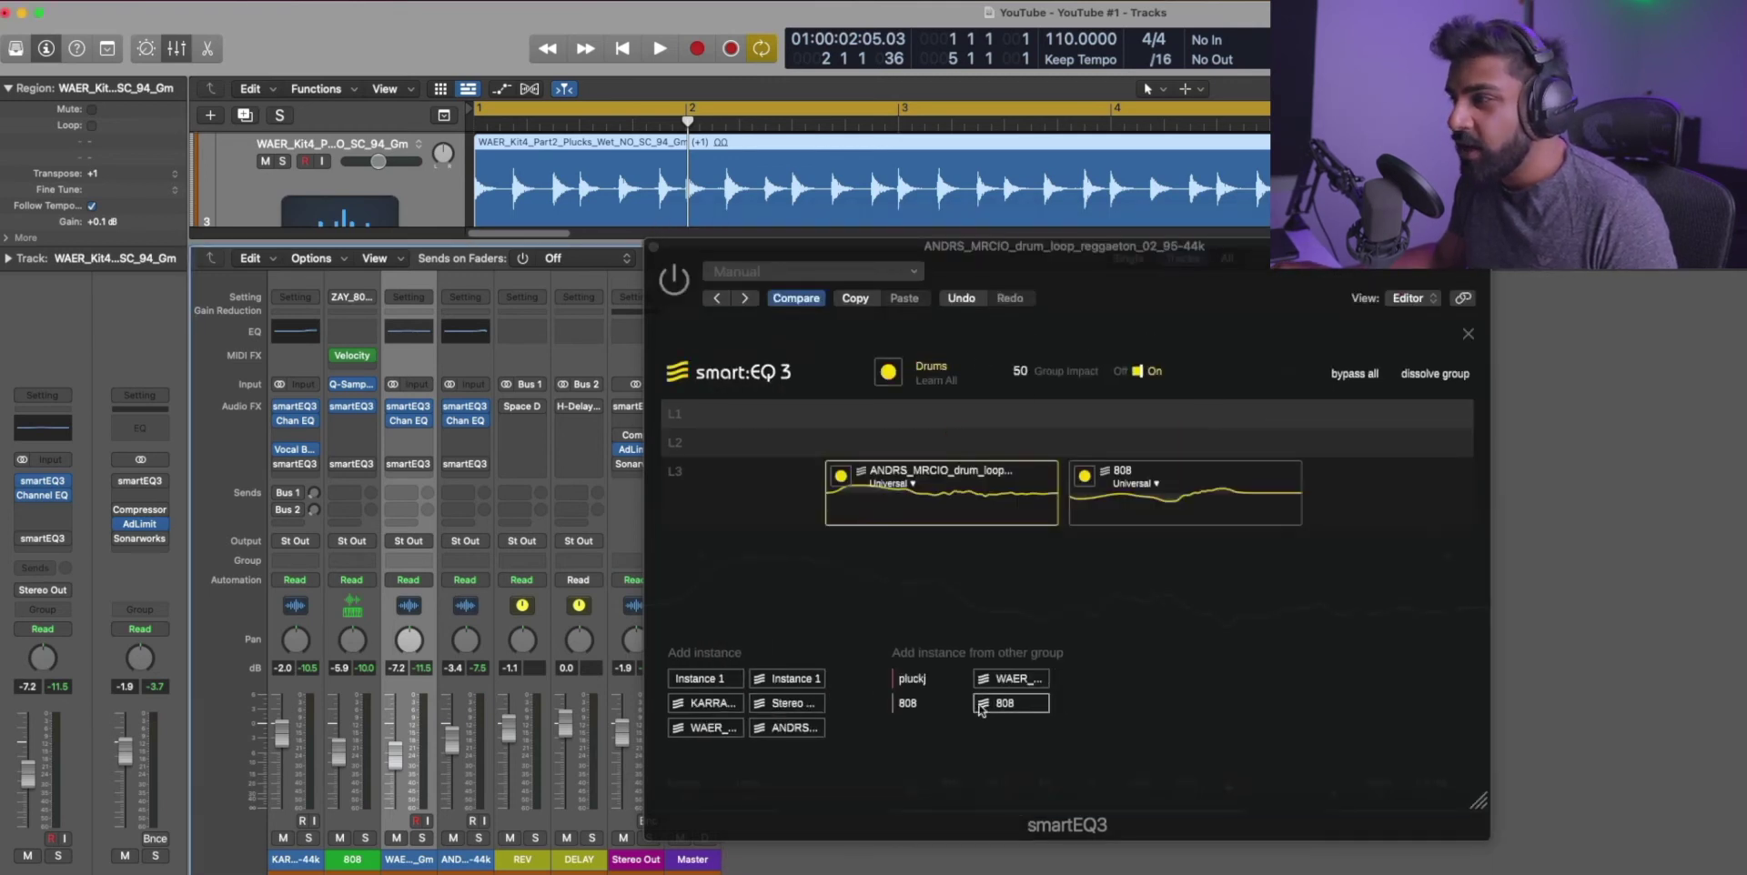
pyautogui.click(919, 679)
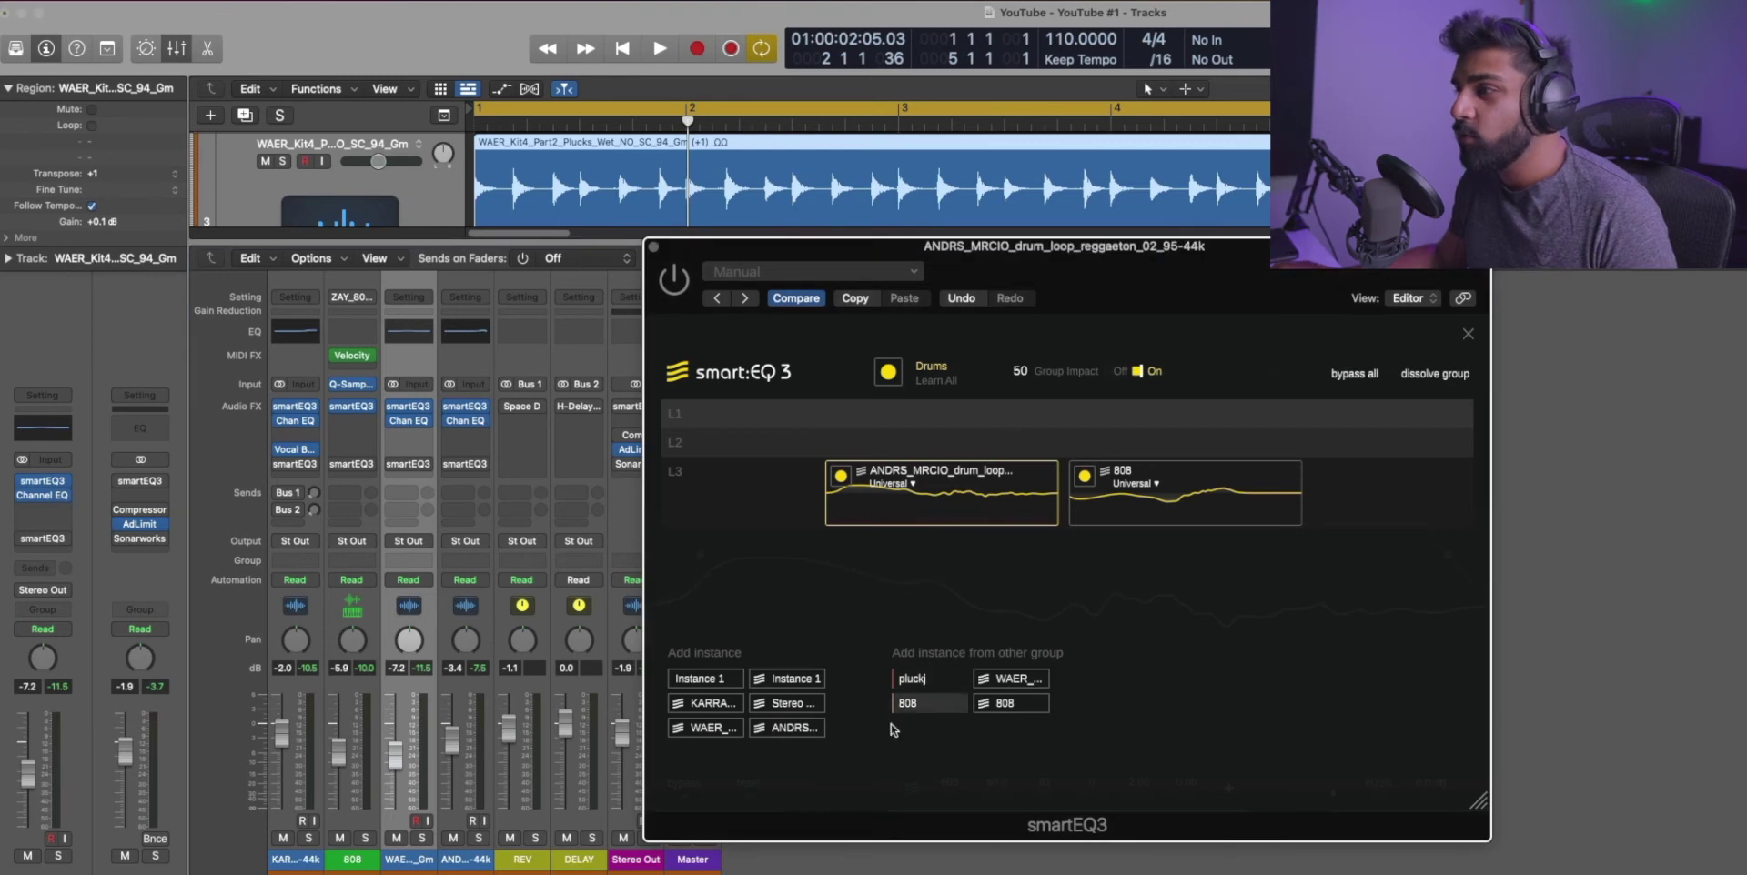
pyautogui.moveTo(1010, 679); pyautogui.dragTo(1076, 444)
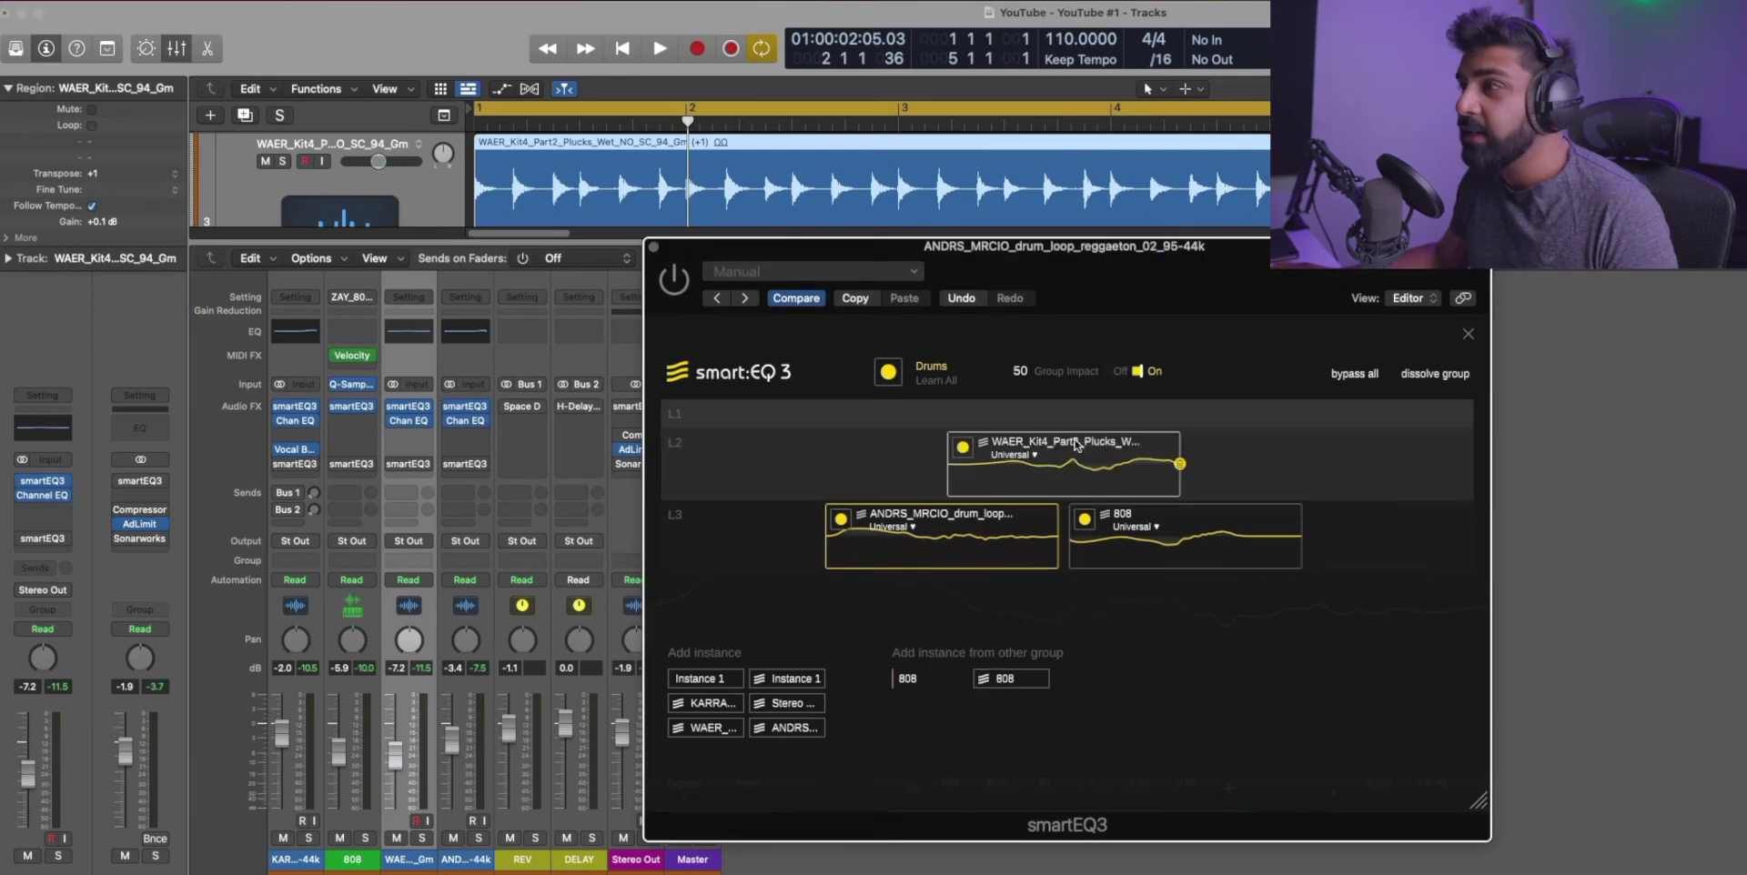
# Step: Create a 'vox' group for the vocal's smart:EQ 3 and close its window
pyautogui.click(296, 411)
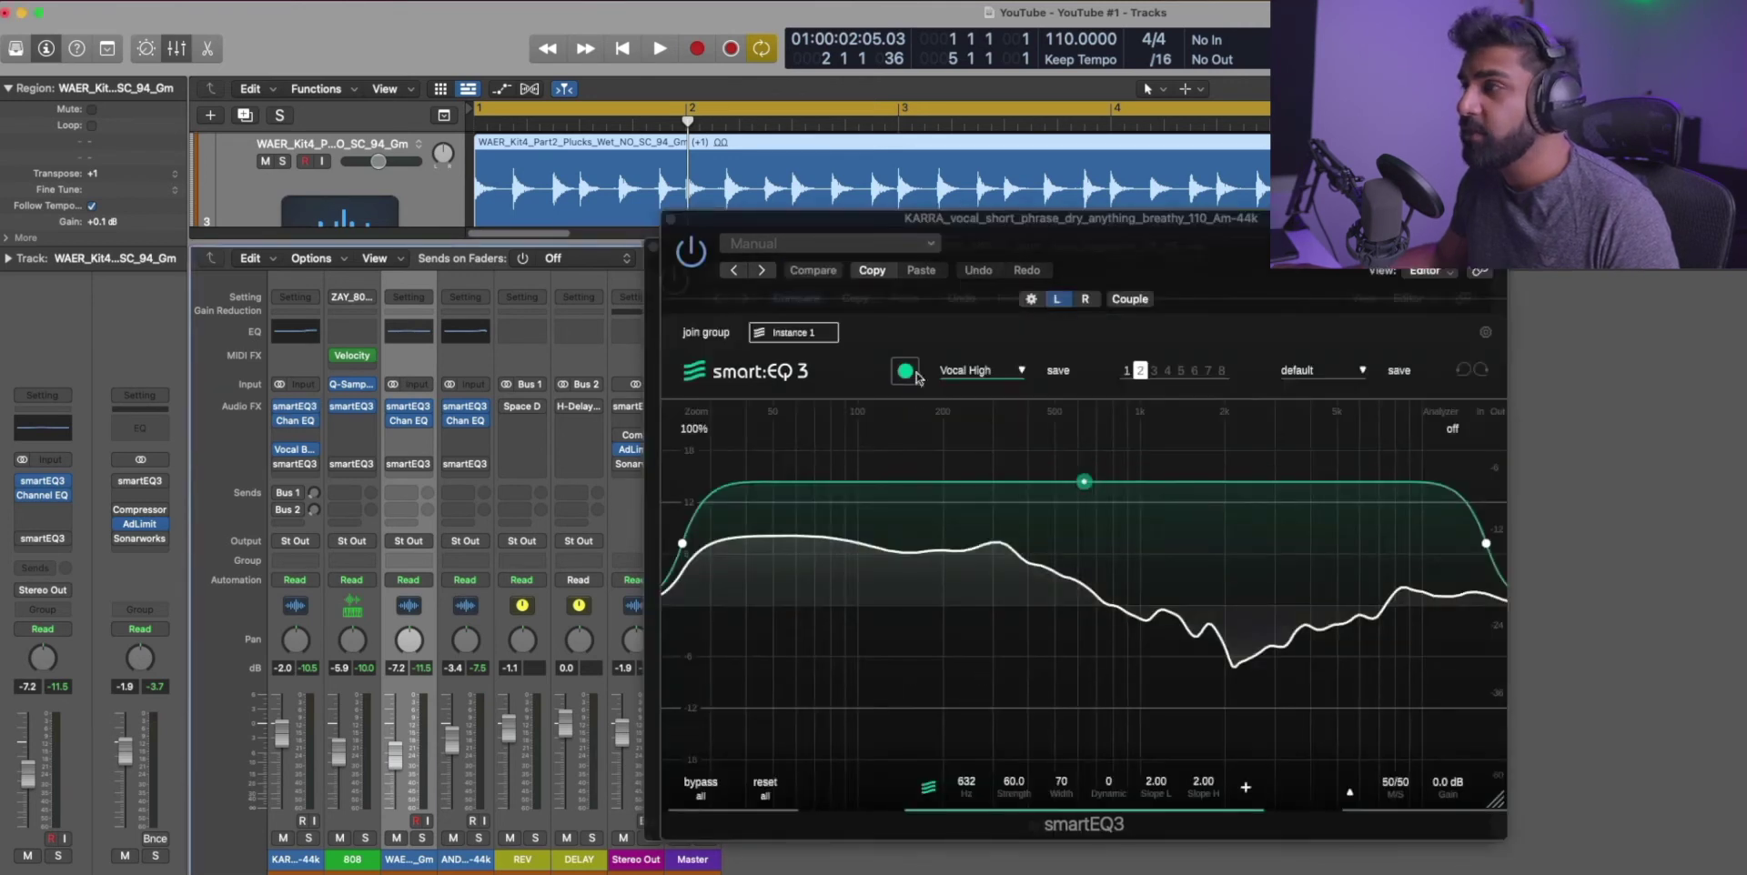
pyautogui.click(704, 332)
pyautogui.write('vox')
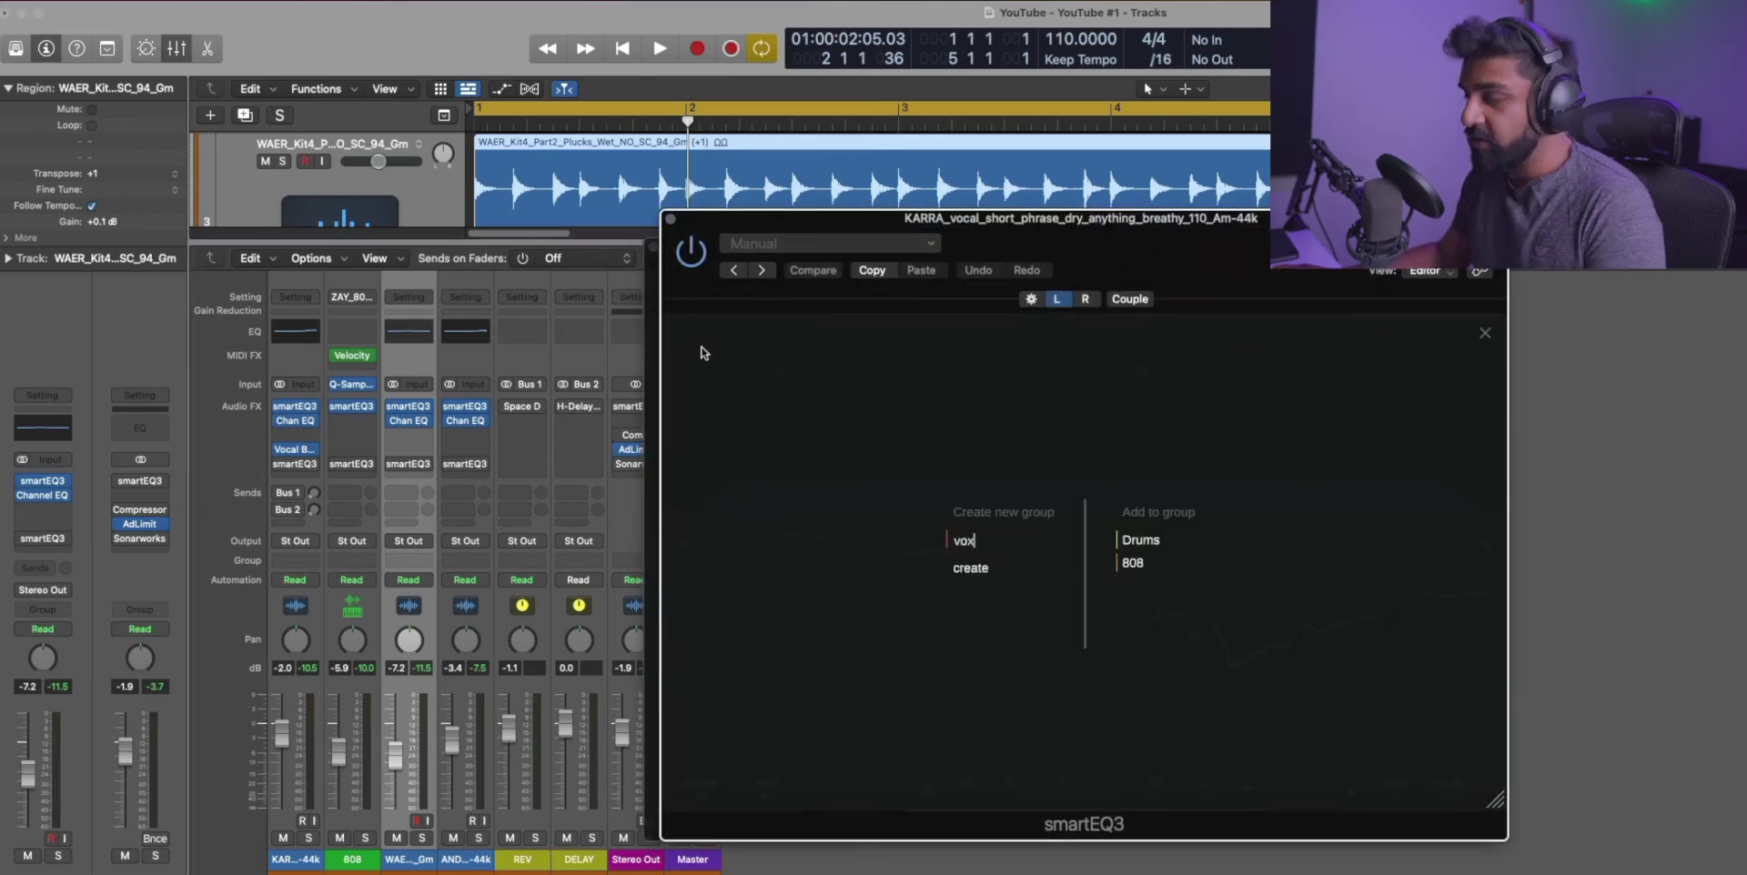
pyautogui.press('Return')
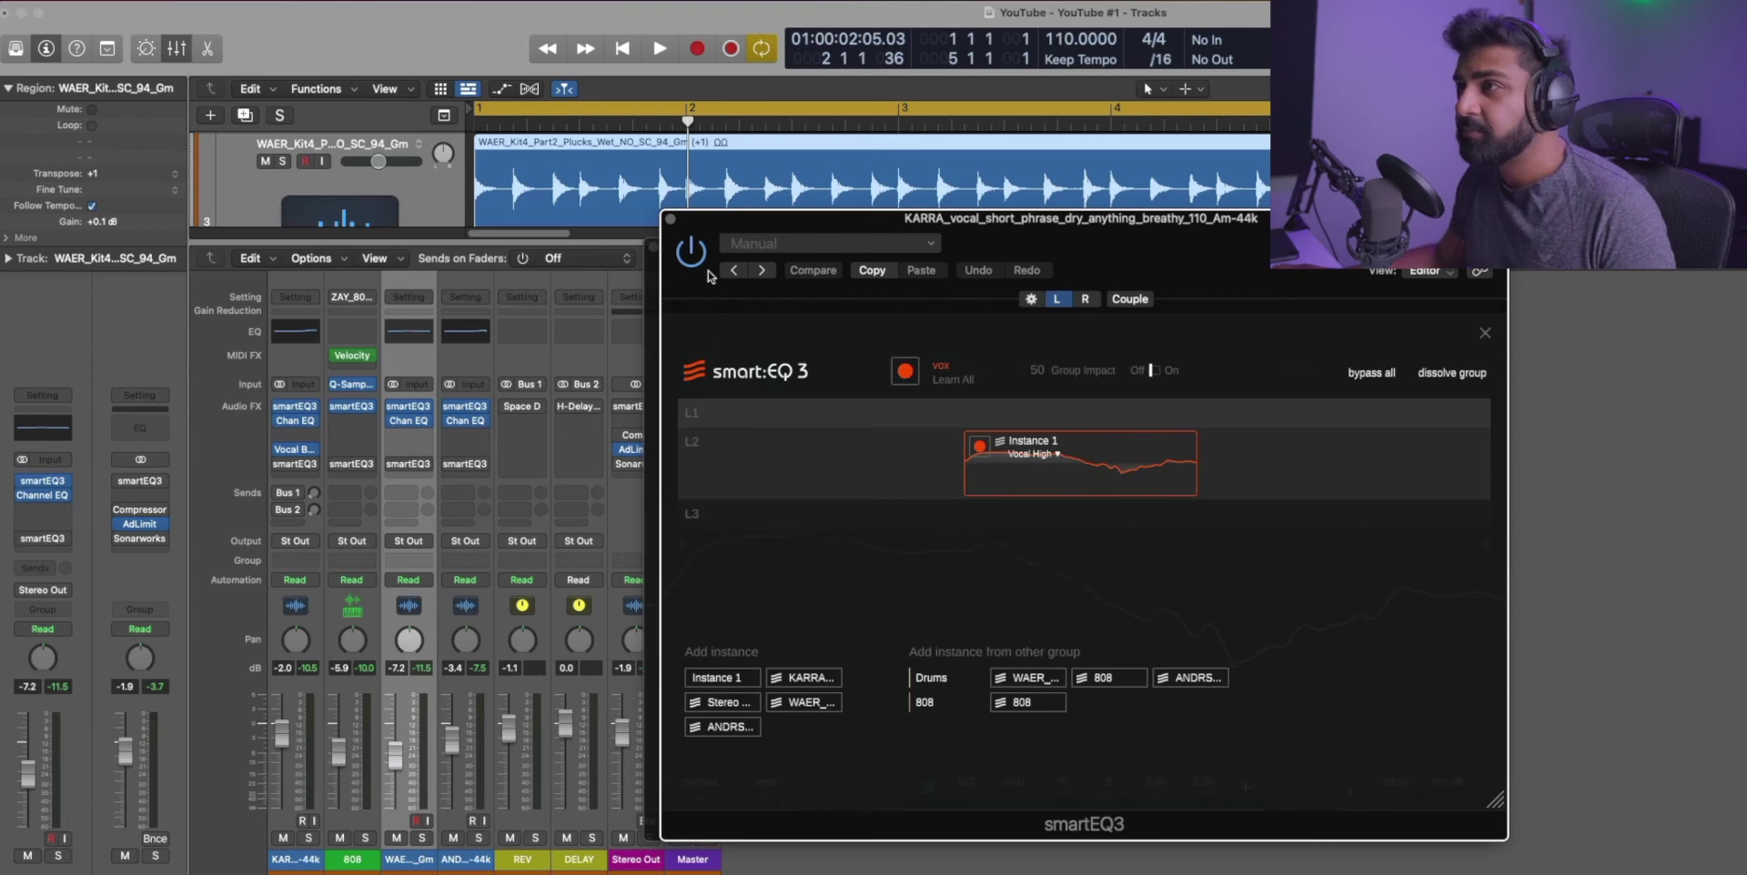
pyautogui.click(678, 223)
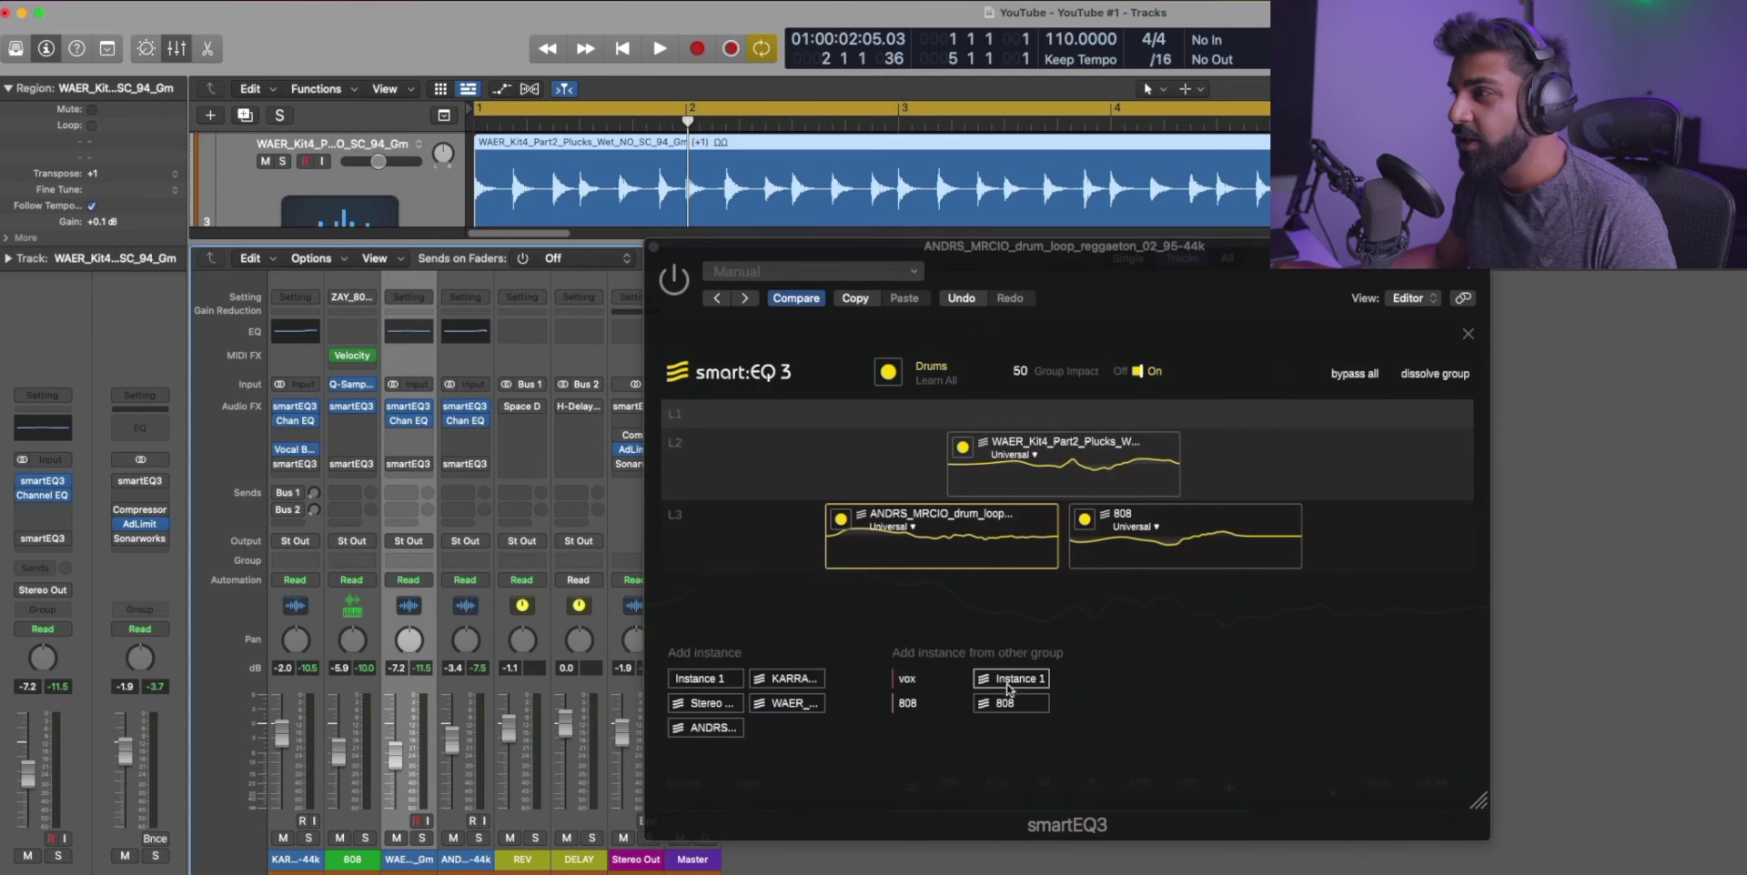
# Step: Add the vocal Instance 1 to the Drums group's layer L1 and toggle Group Impact off then on
pyautogui.moveTo(1010, 679); pyautogui.dragTo(1055, 405)
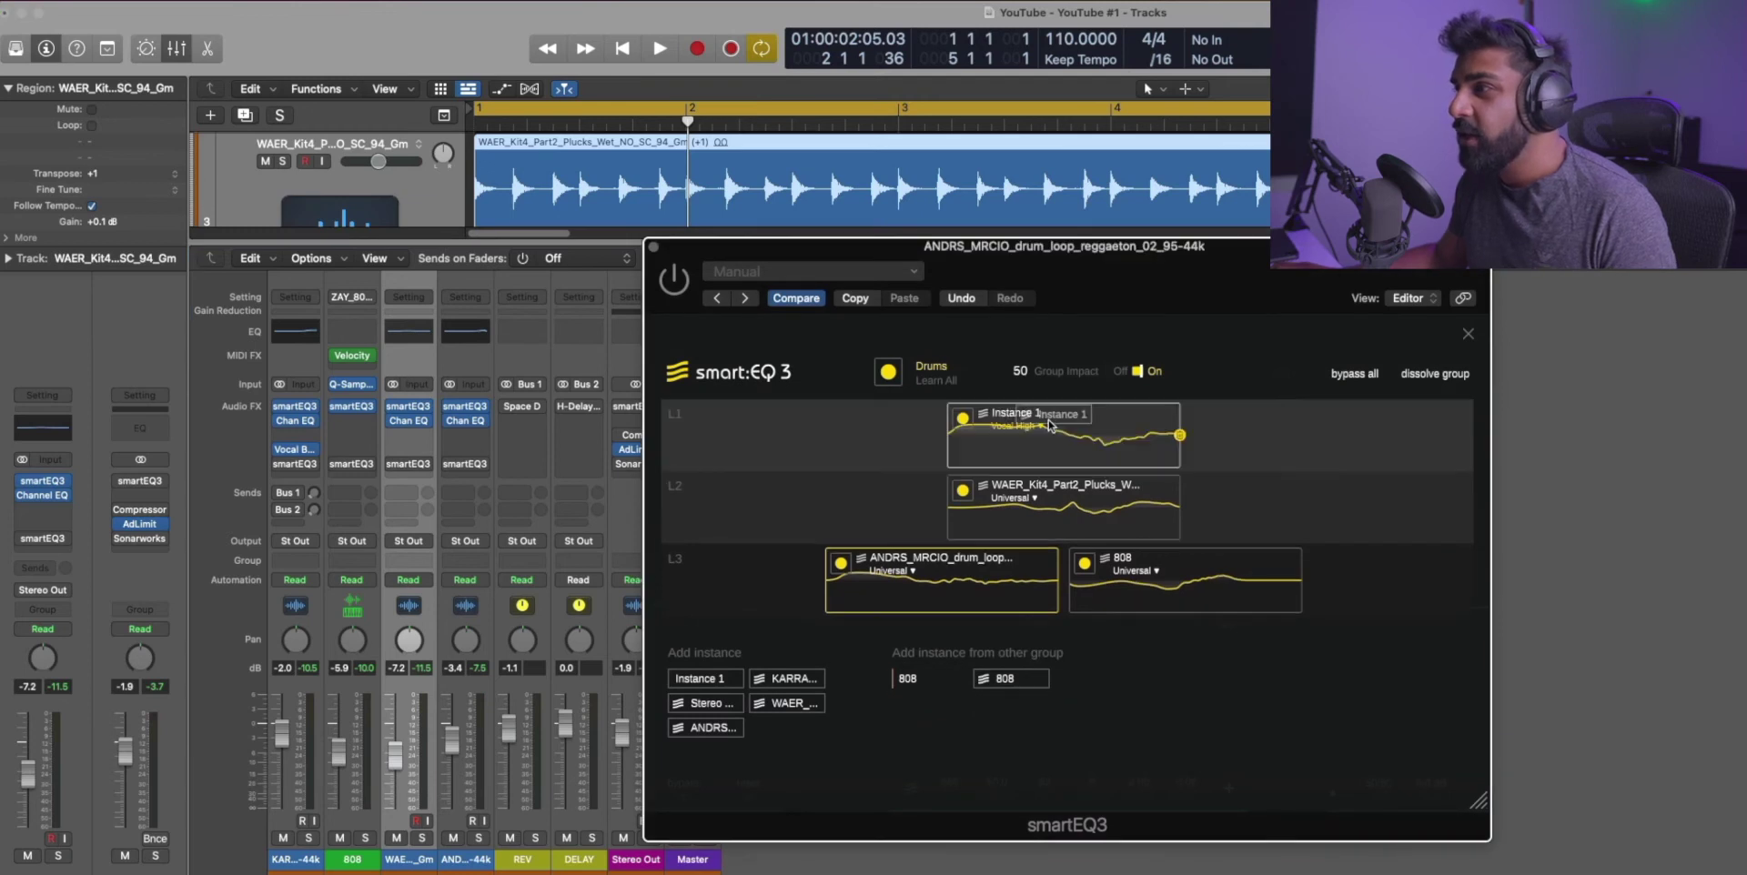
pyautogui.click(1131, 372)
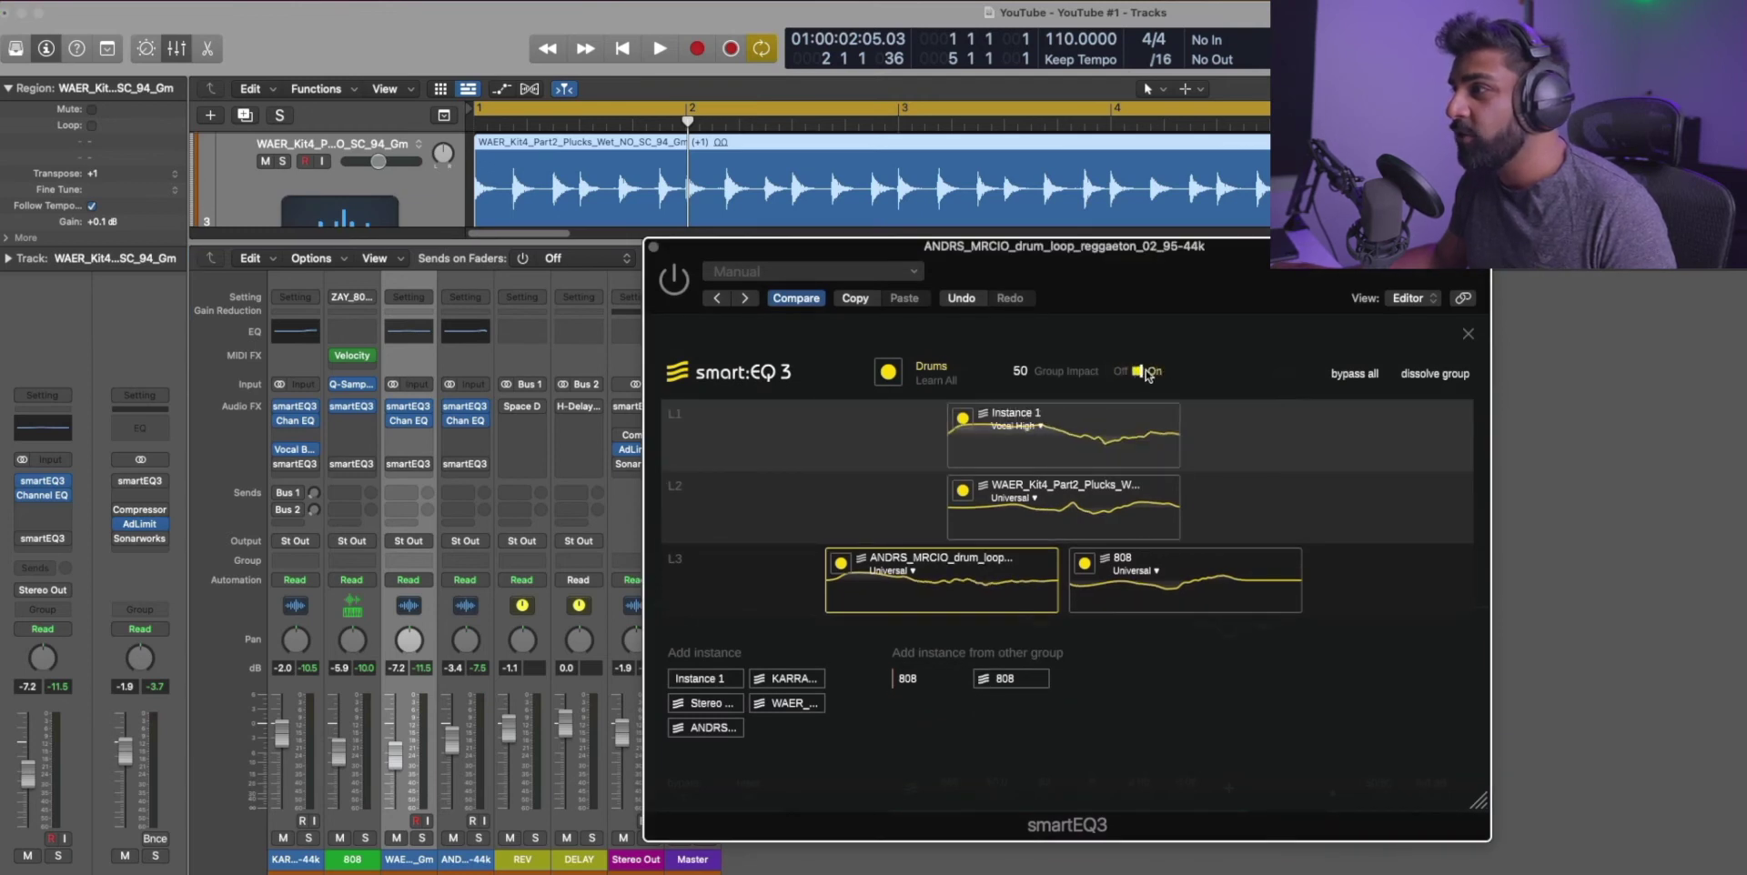
pyautogui.click(1133, 372)
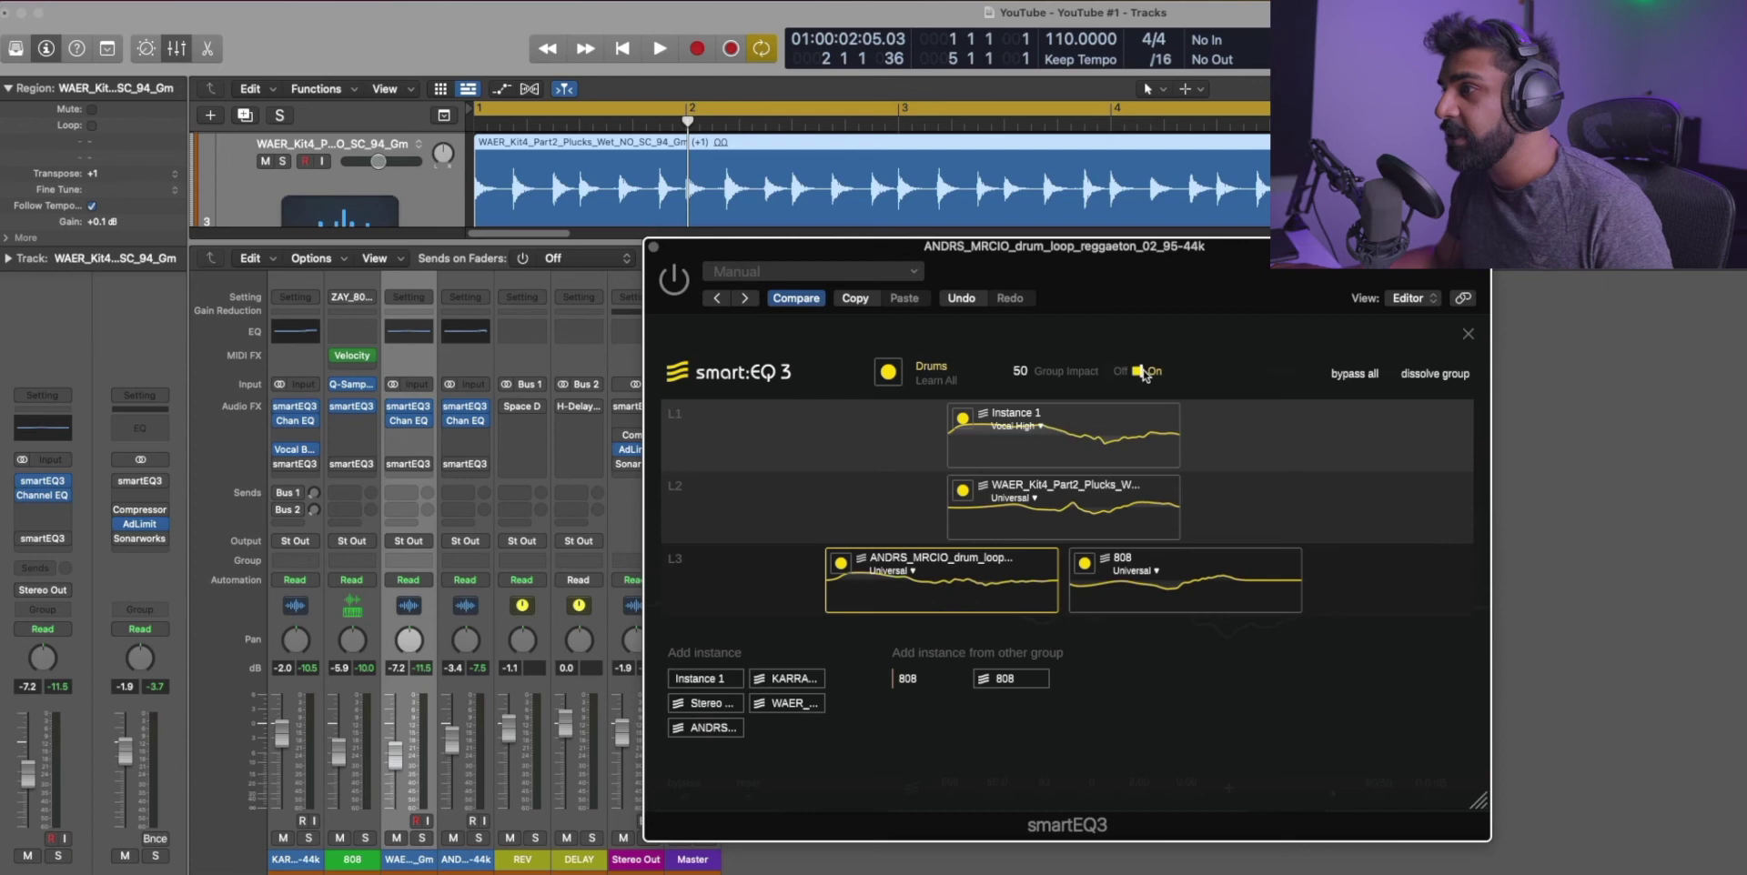
# Step: Run Learn All on the Drums group while the loop plays
pyautogui.click(889, 375)
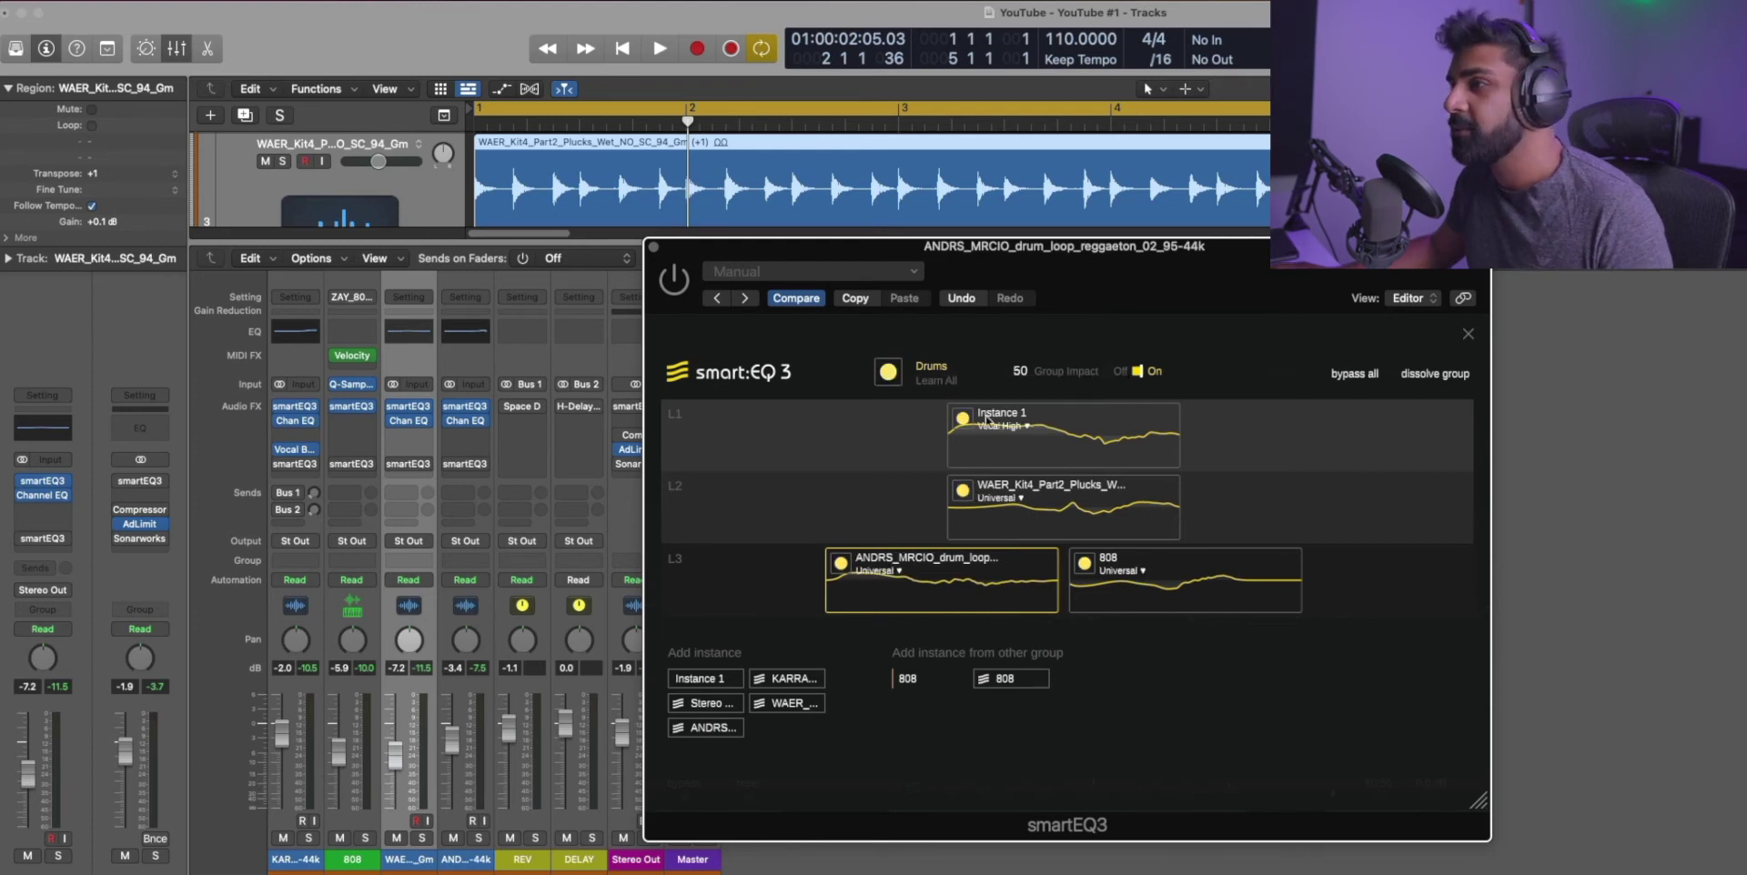
pyautogui.press('space')
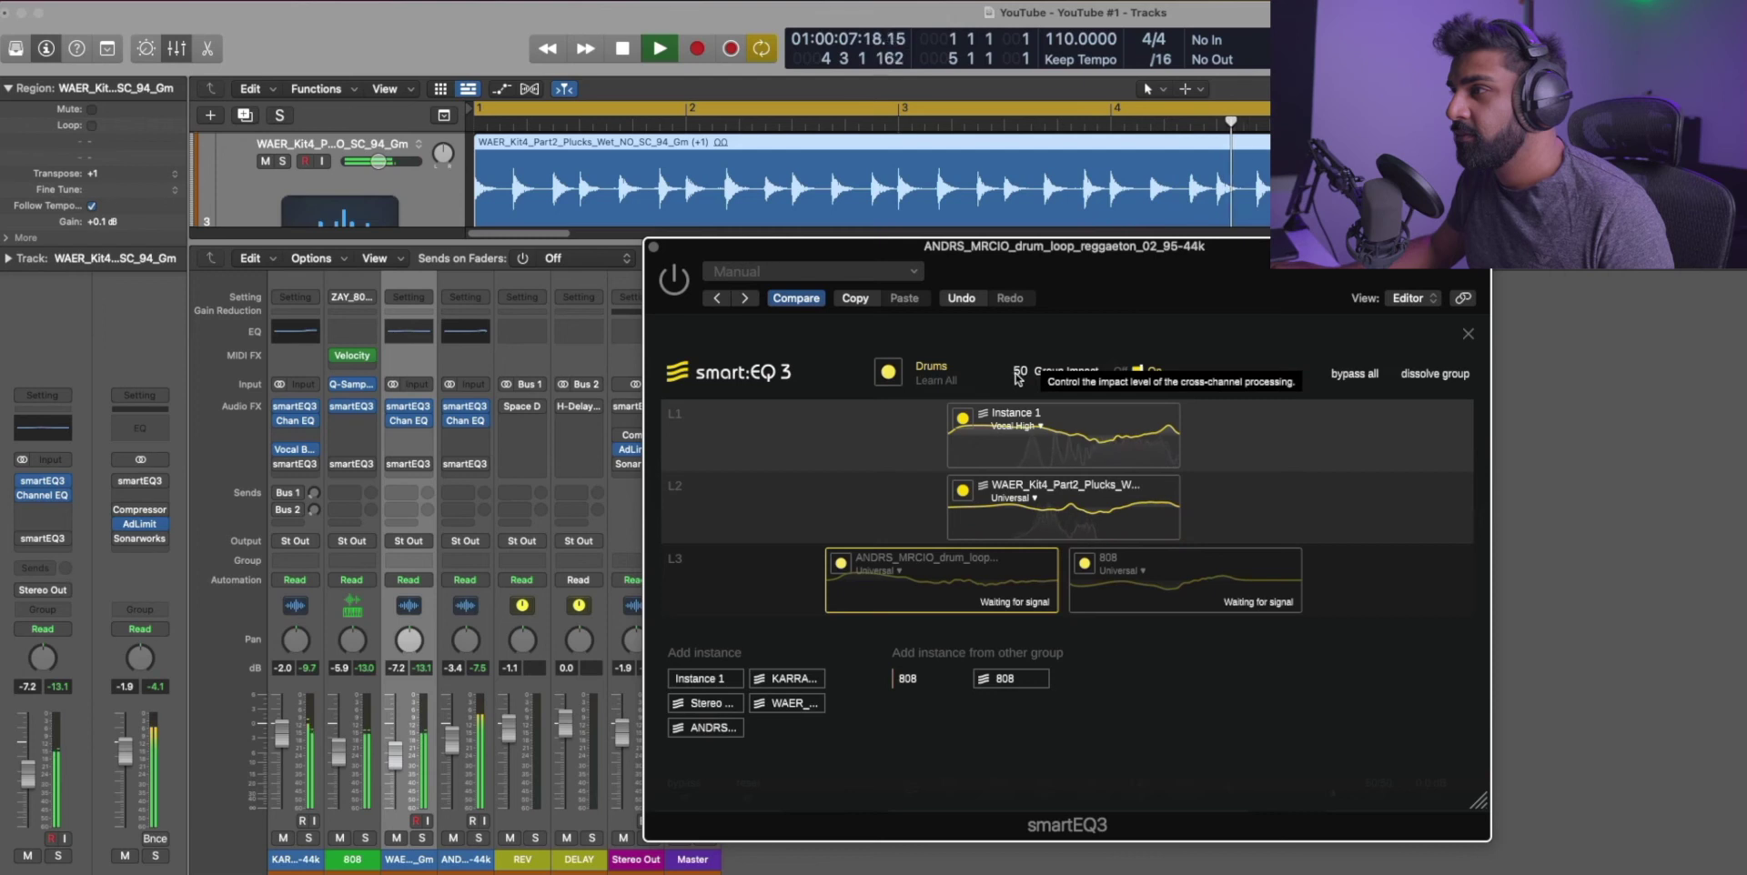
pyautogui.press('space')
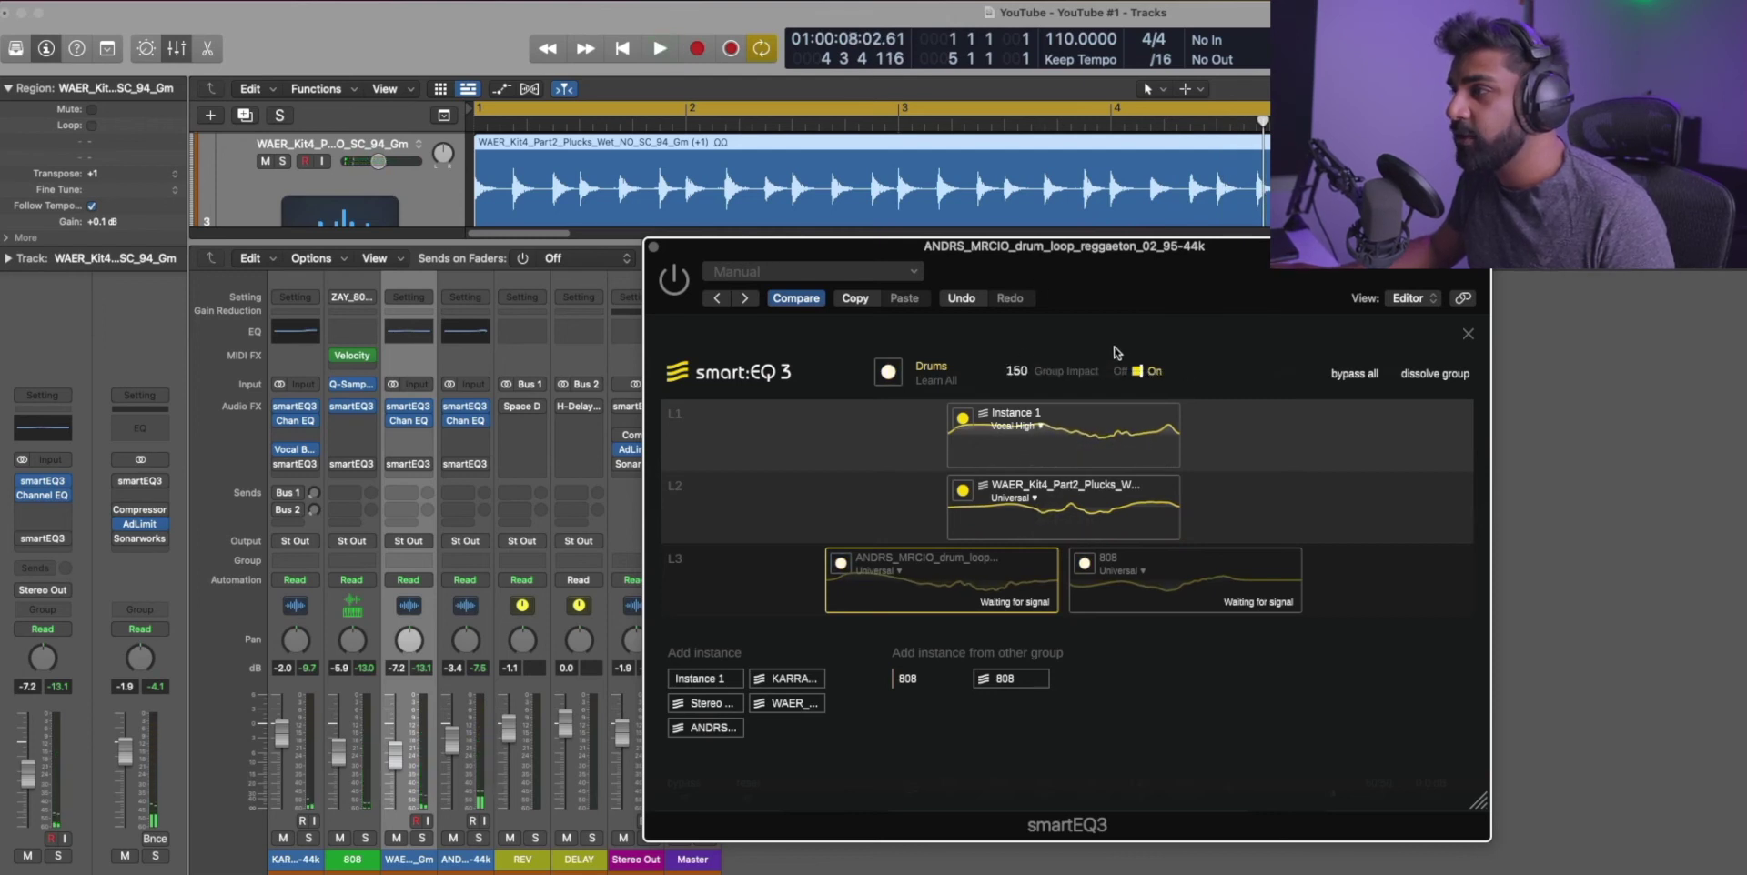
# Step: A/B Group Impact during playback, leave it on at 120, and close the Drums EQ window
pyautogui.press('space')
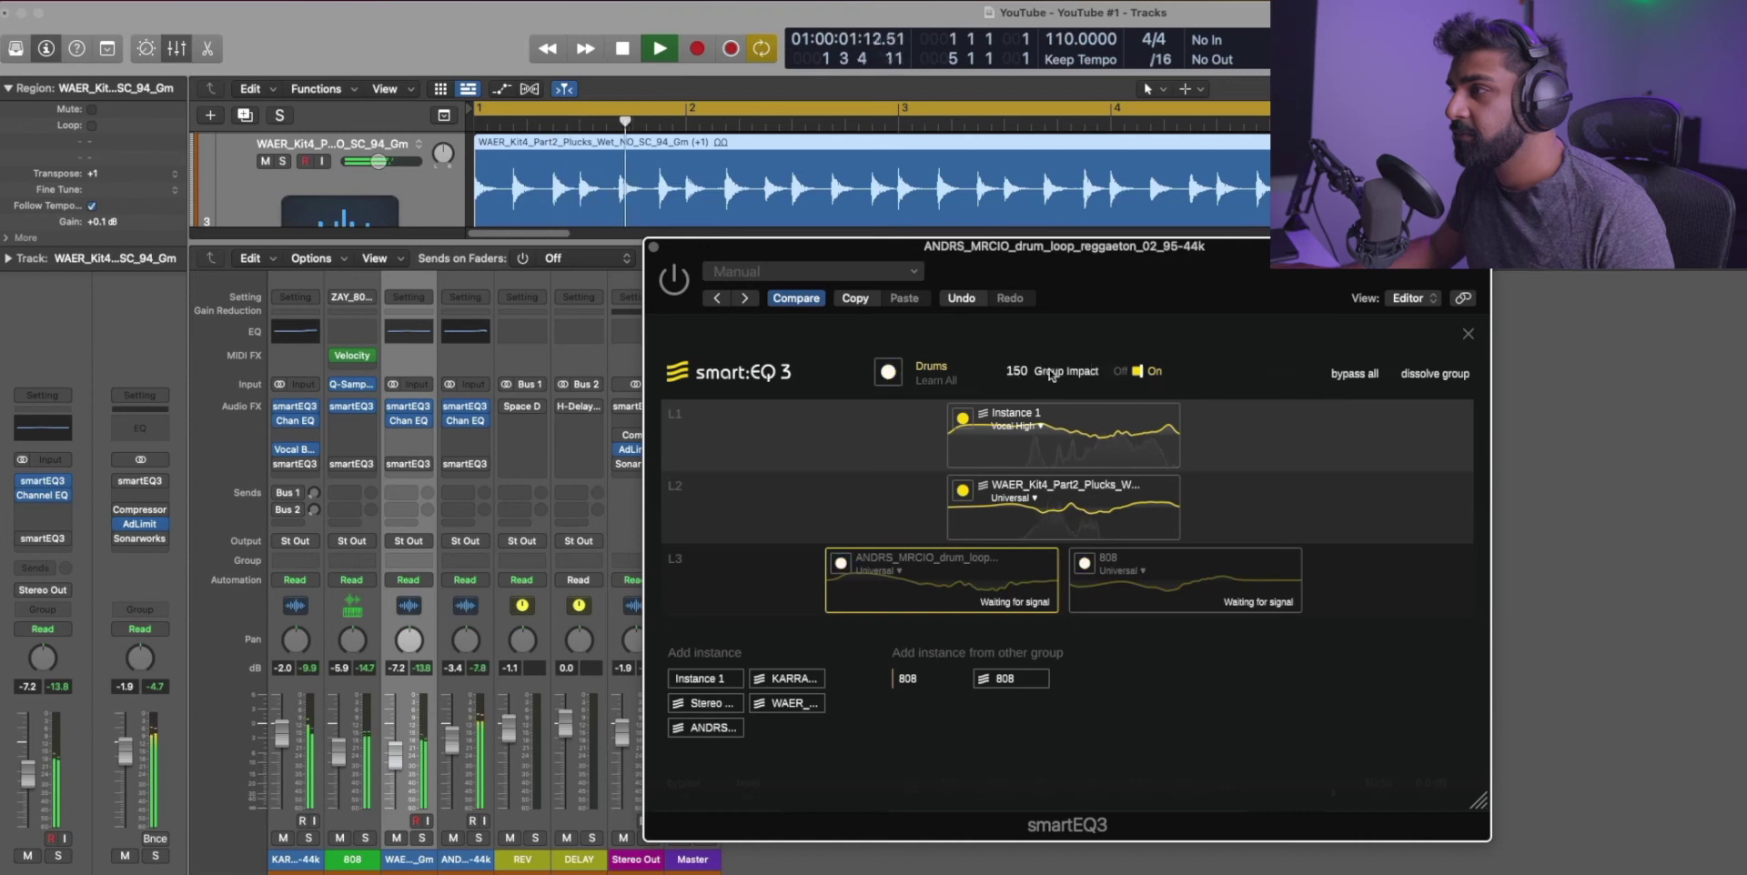
pyautogui.click(1136, 371)
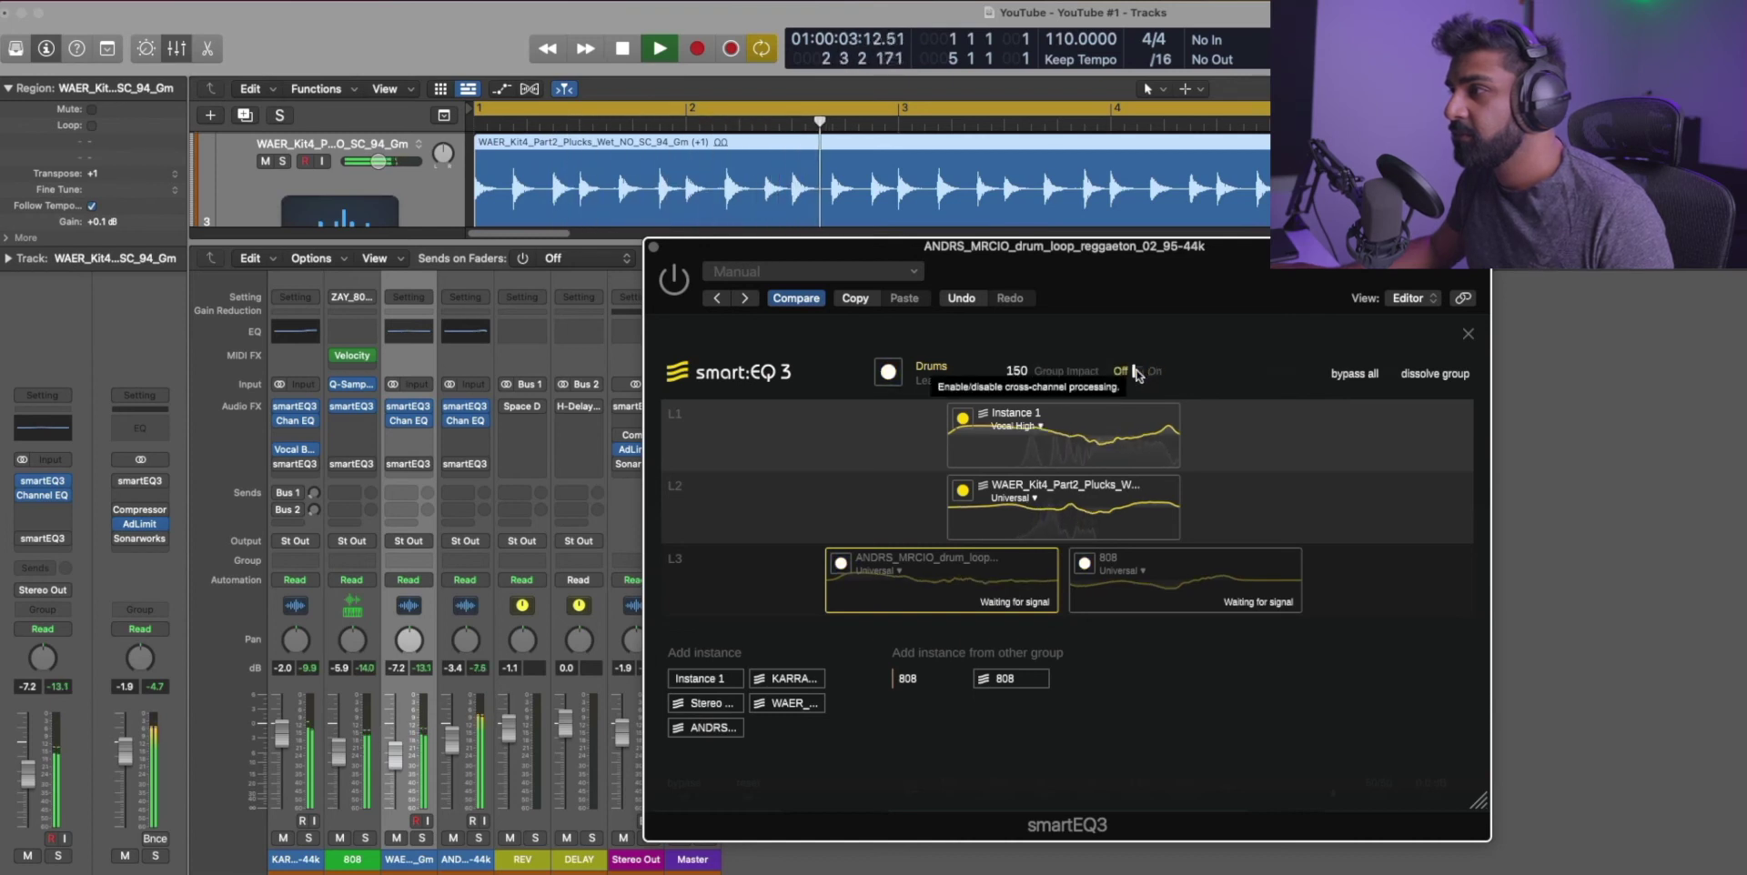
pyautogui.click(1136, 371)
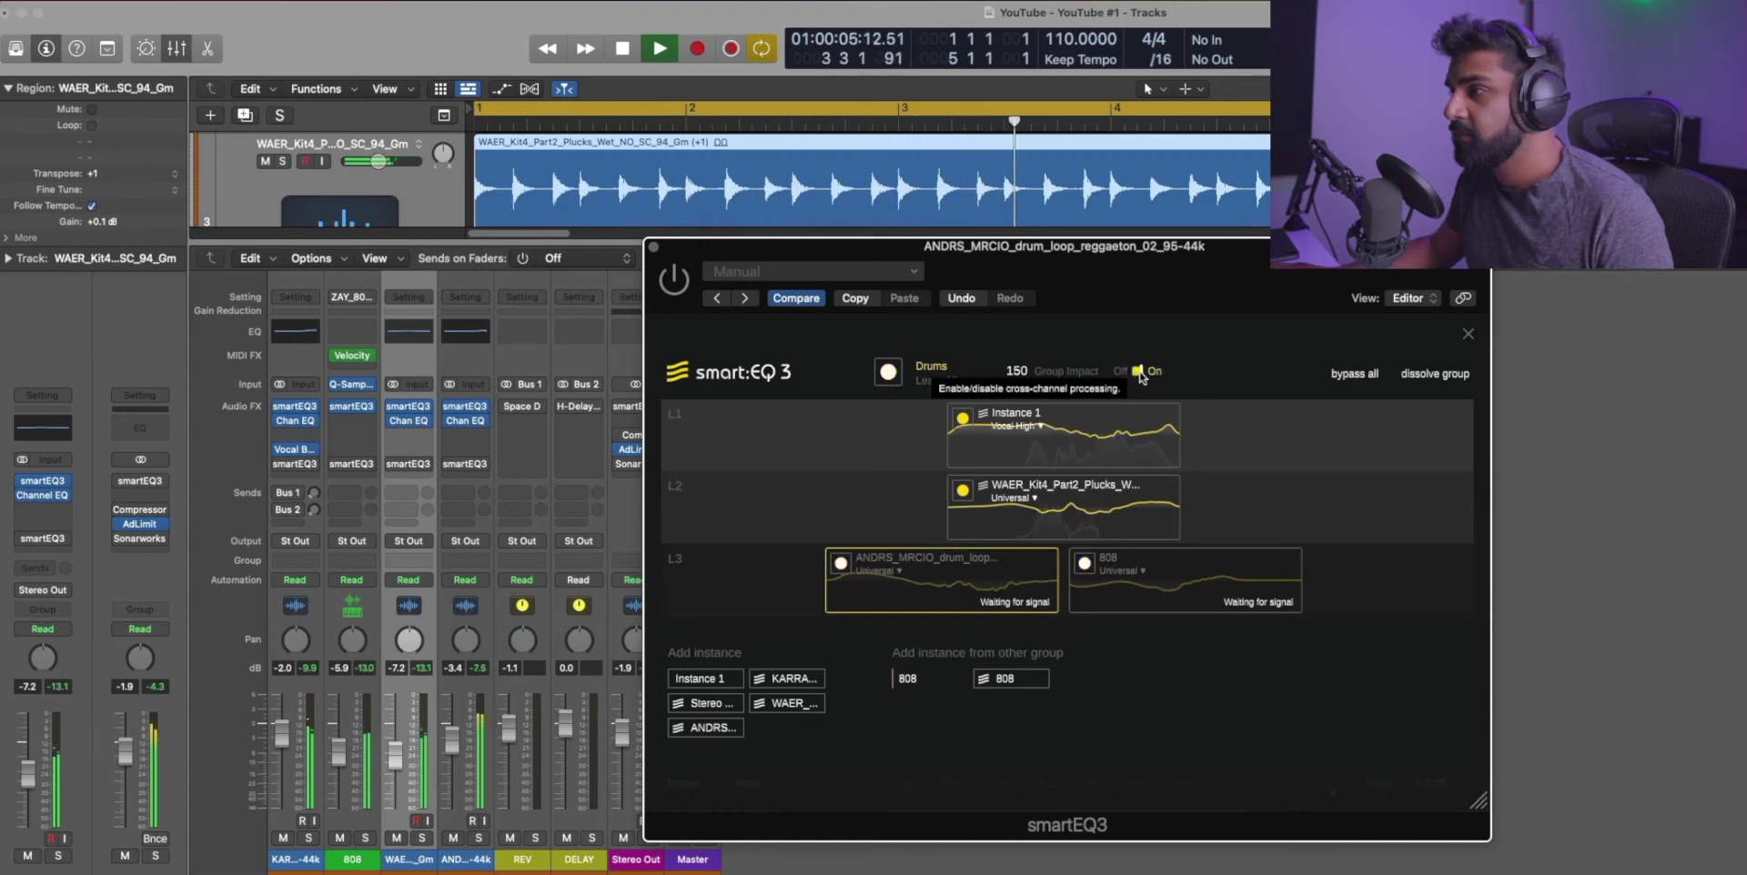
pyautogui.press('space')
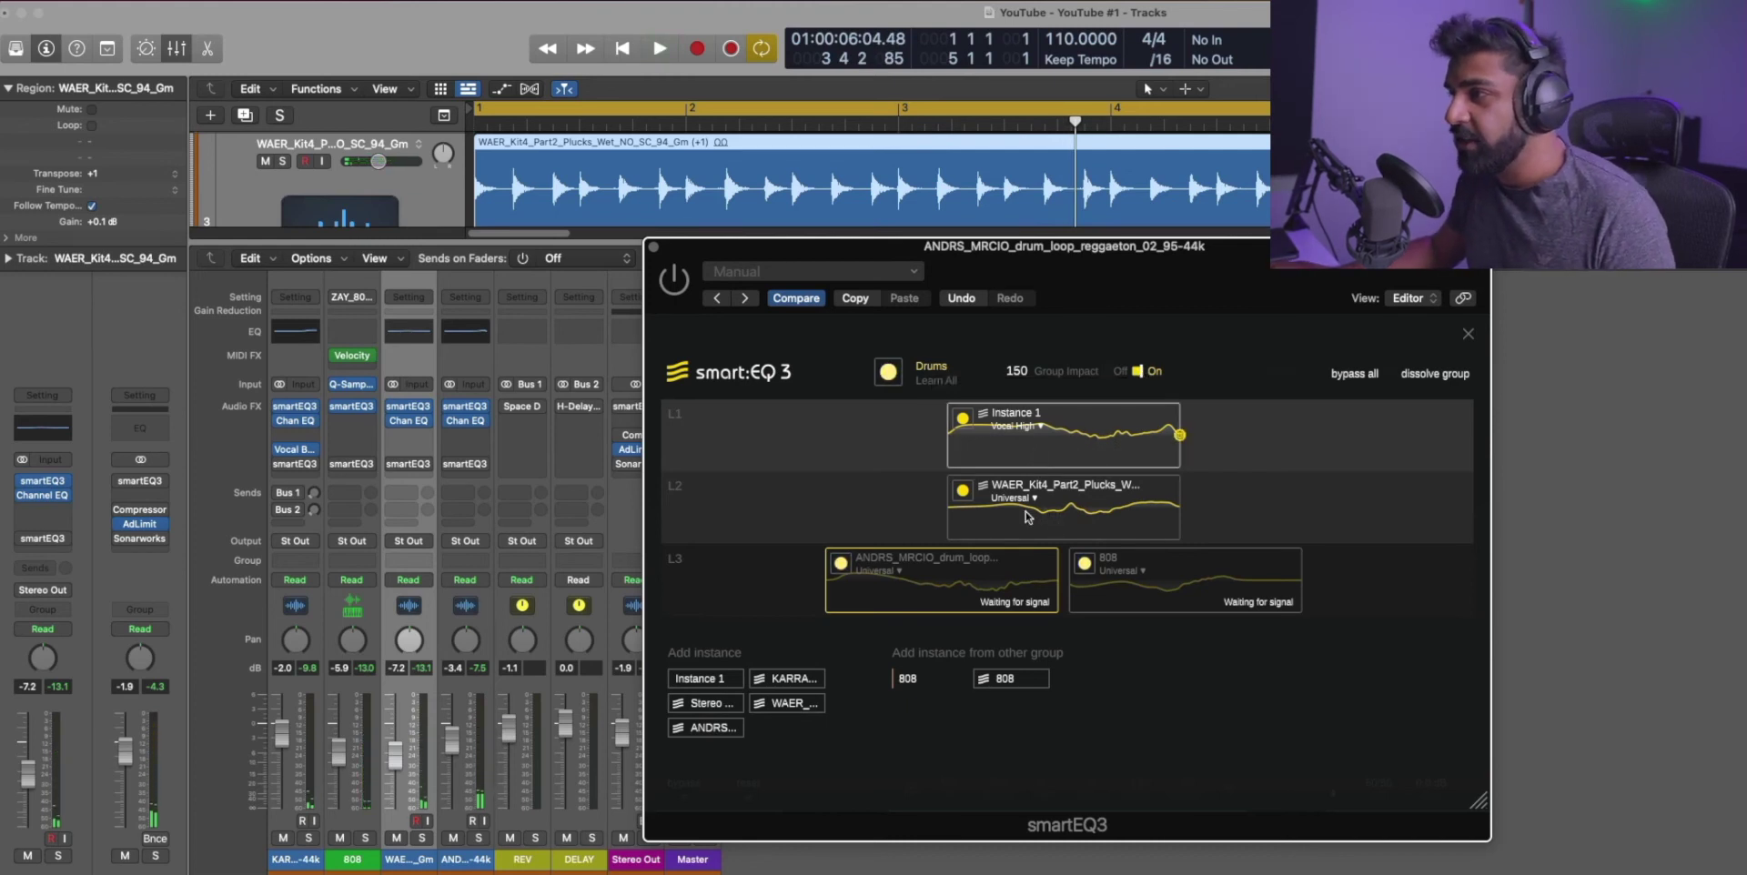
pyautogui.press('space')
pyautogui.click(1139, 372)
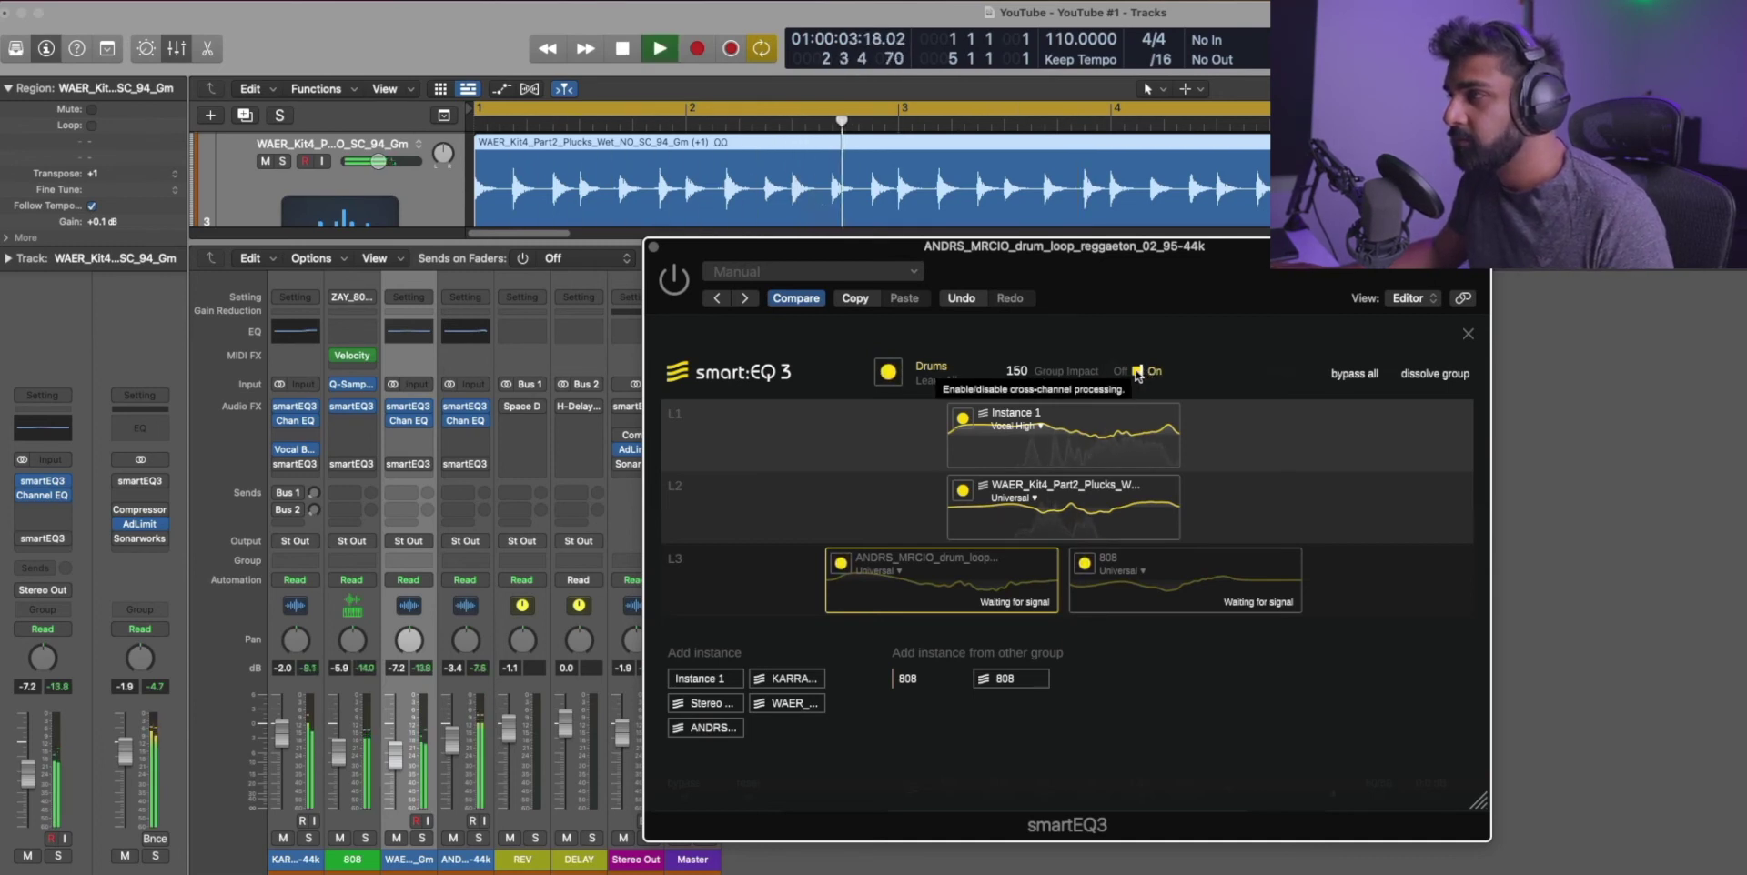
pyautogui.click(1137, 372)
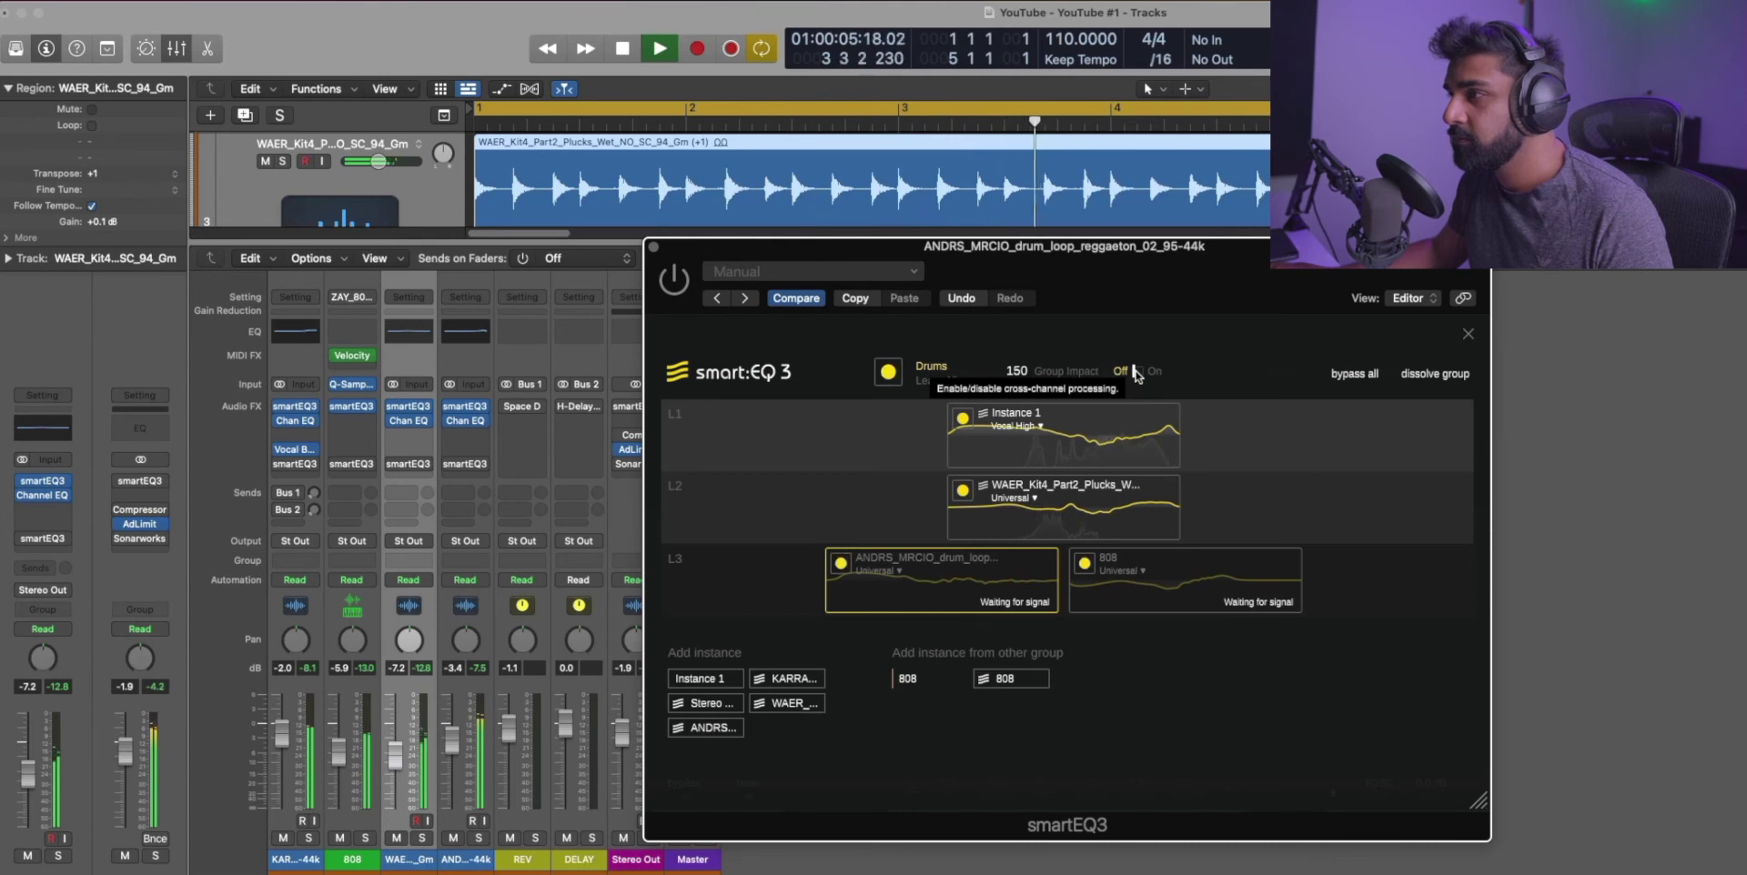
pyautogui.click(1137, 372)
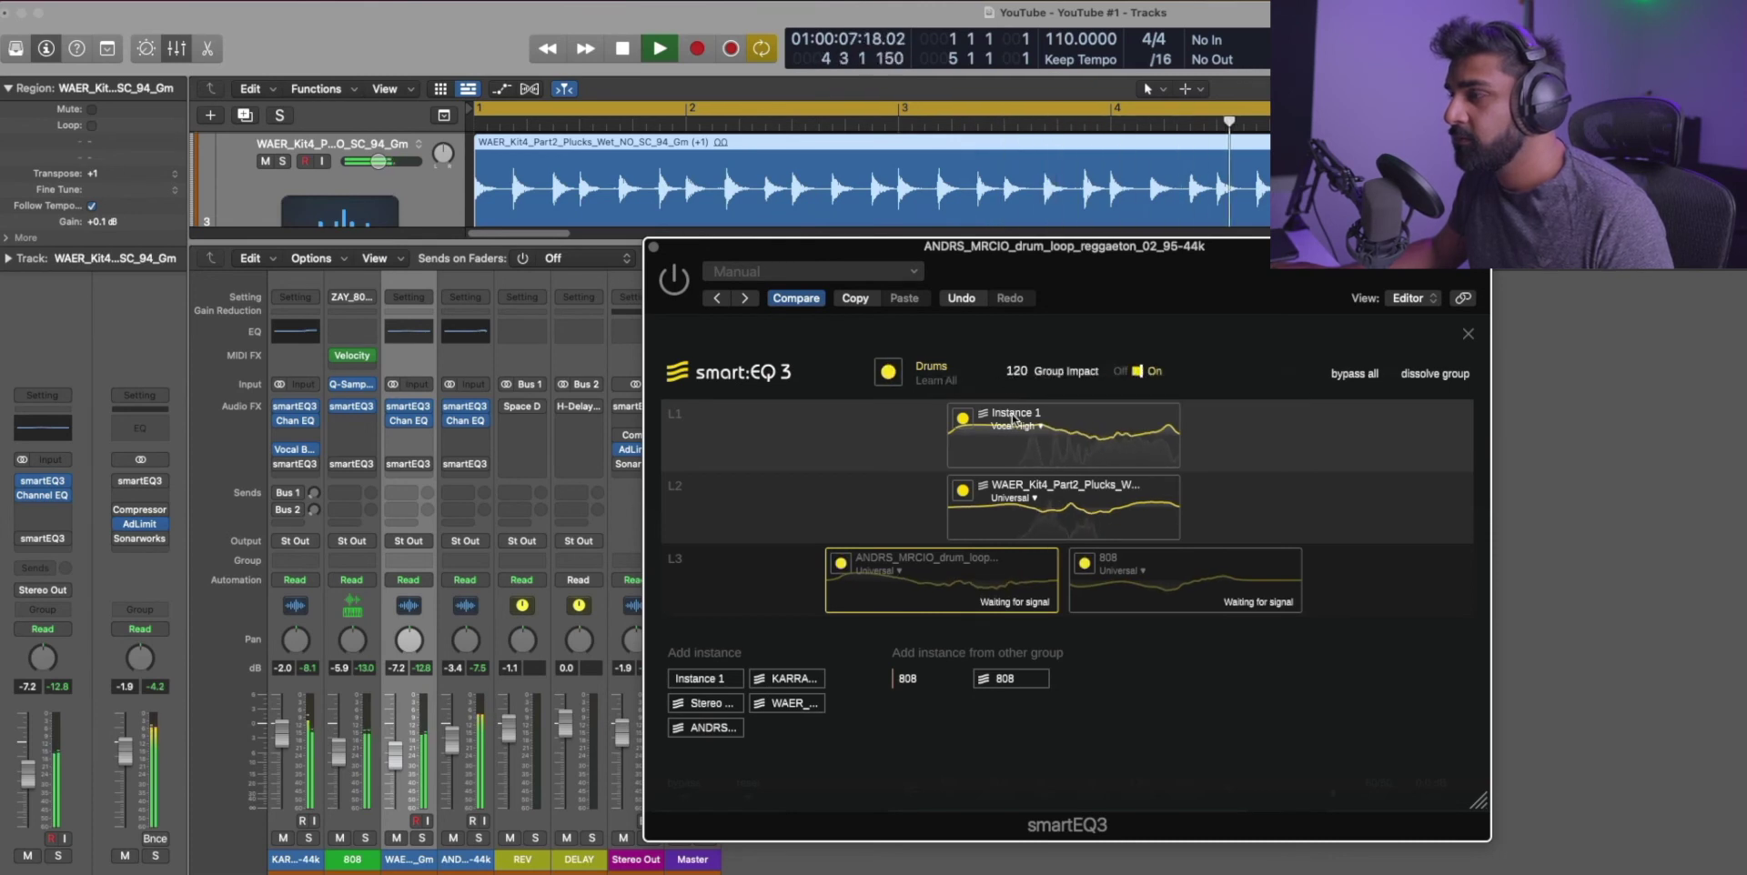
pyautogui.press('space')
pyautogui.press('super+w')
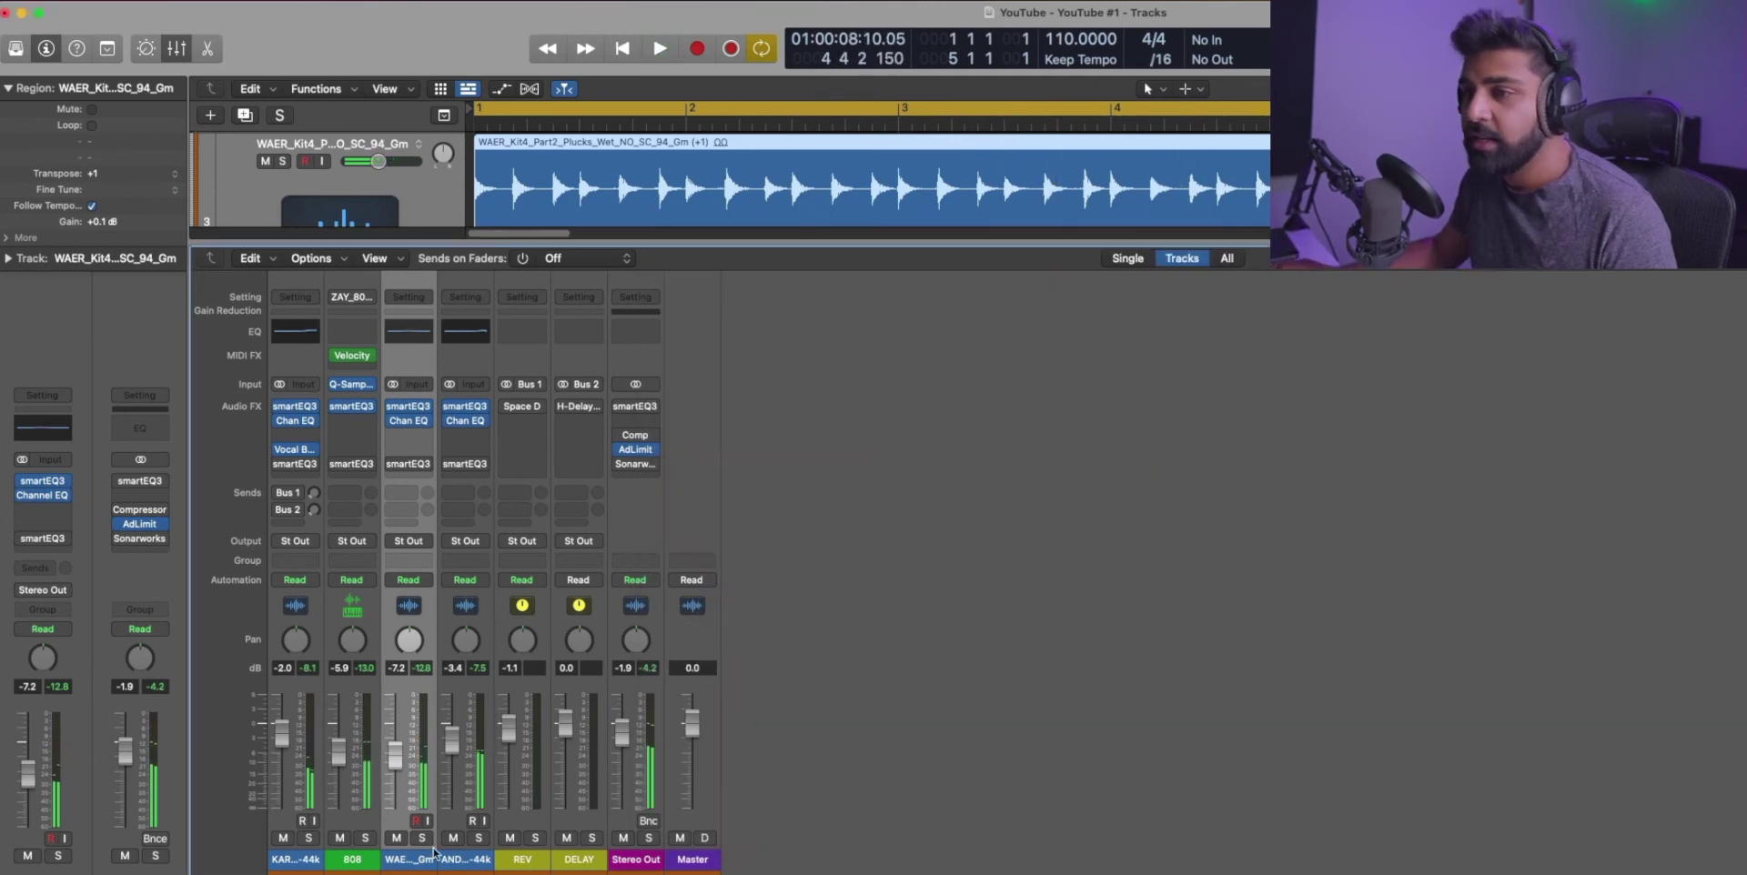
# Step: Open the 808's smart:EQ 3 and add the drum loop instance to its L3 layer
pyautogui.click(352, 859)
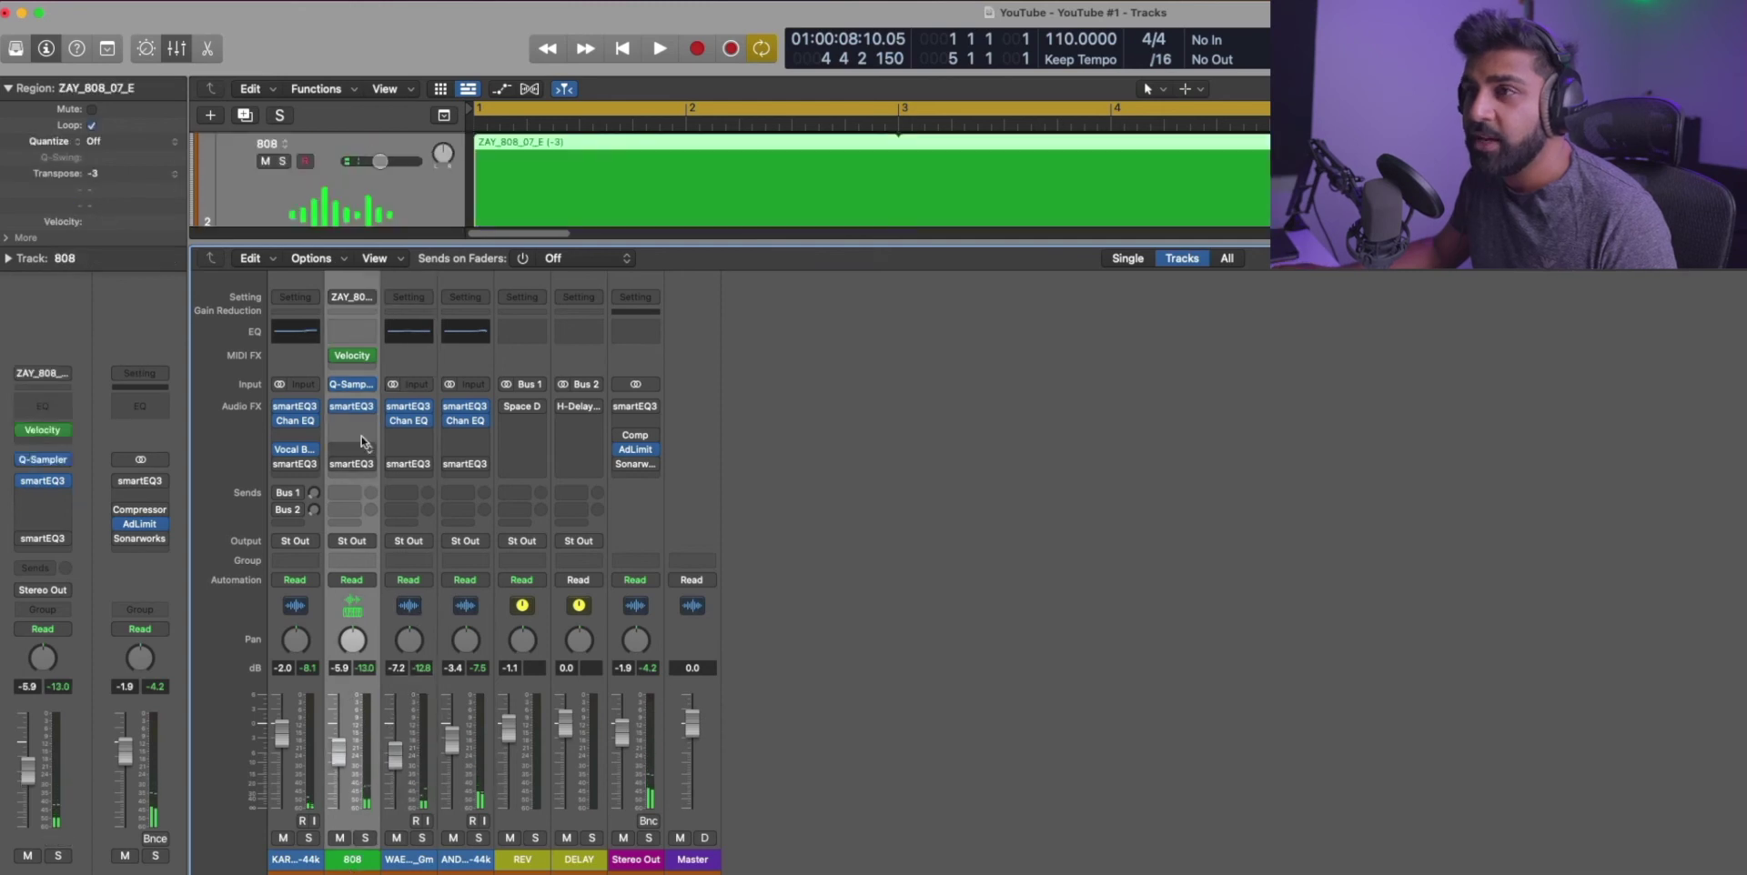
pyautogui.click(355, 408)
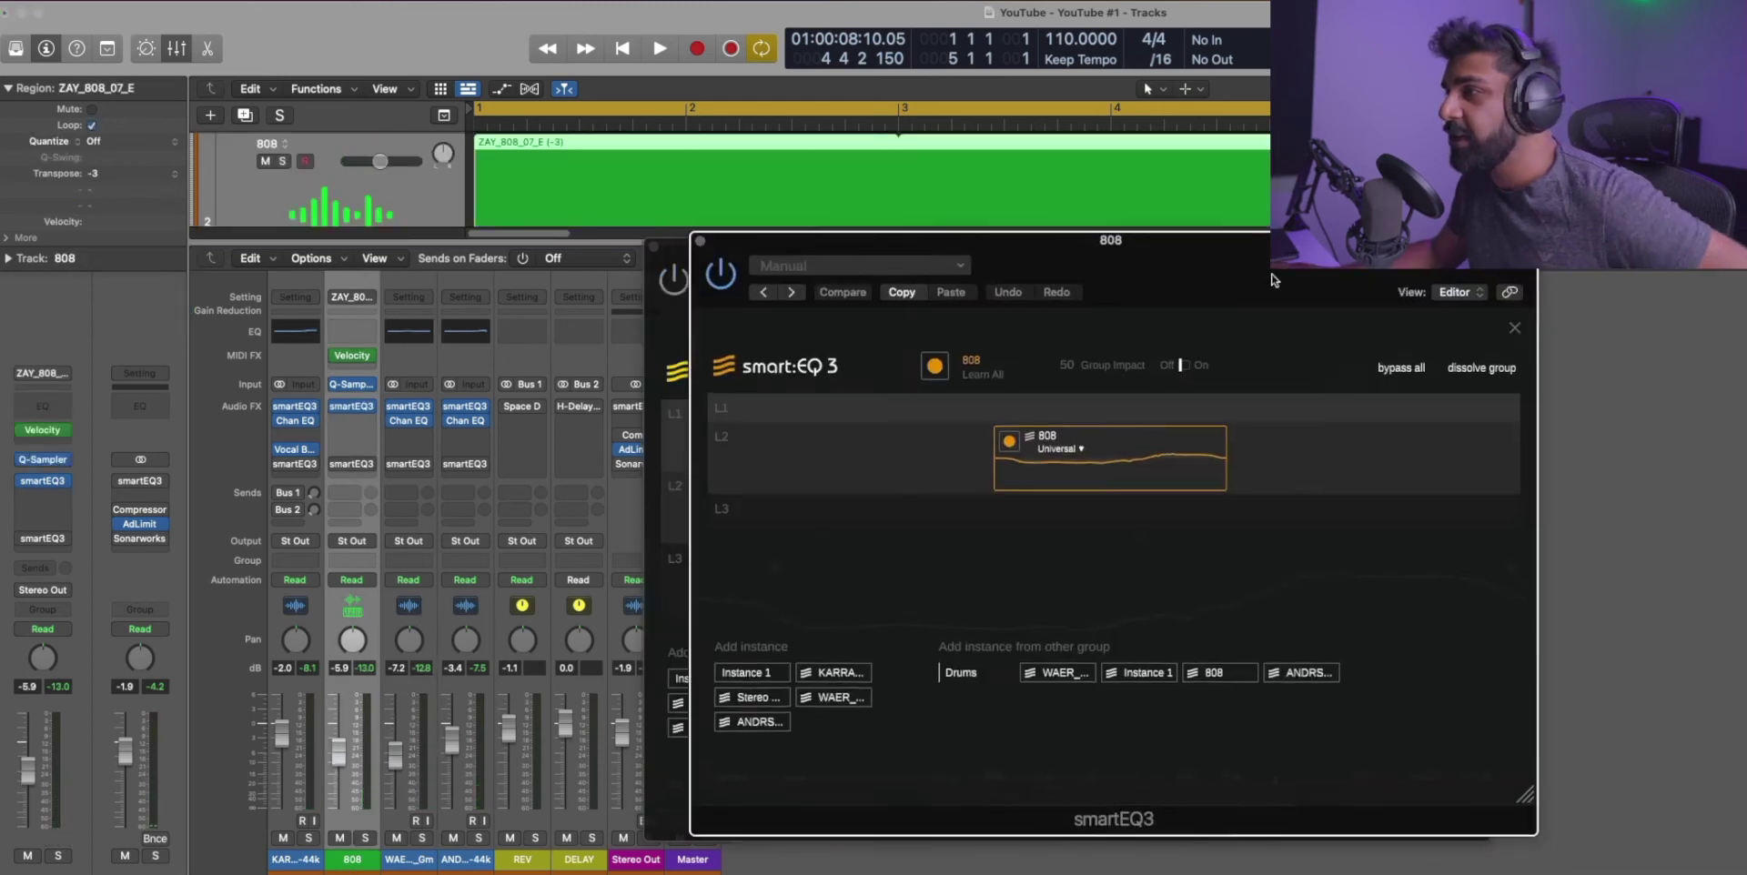
pyautogui.moveTo(1231, 279); pyautogui.dragTo(1355, 293)
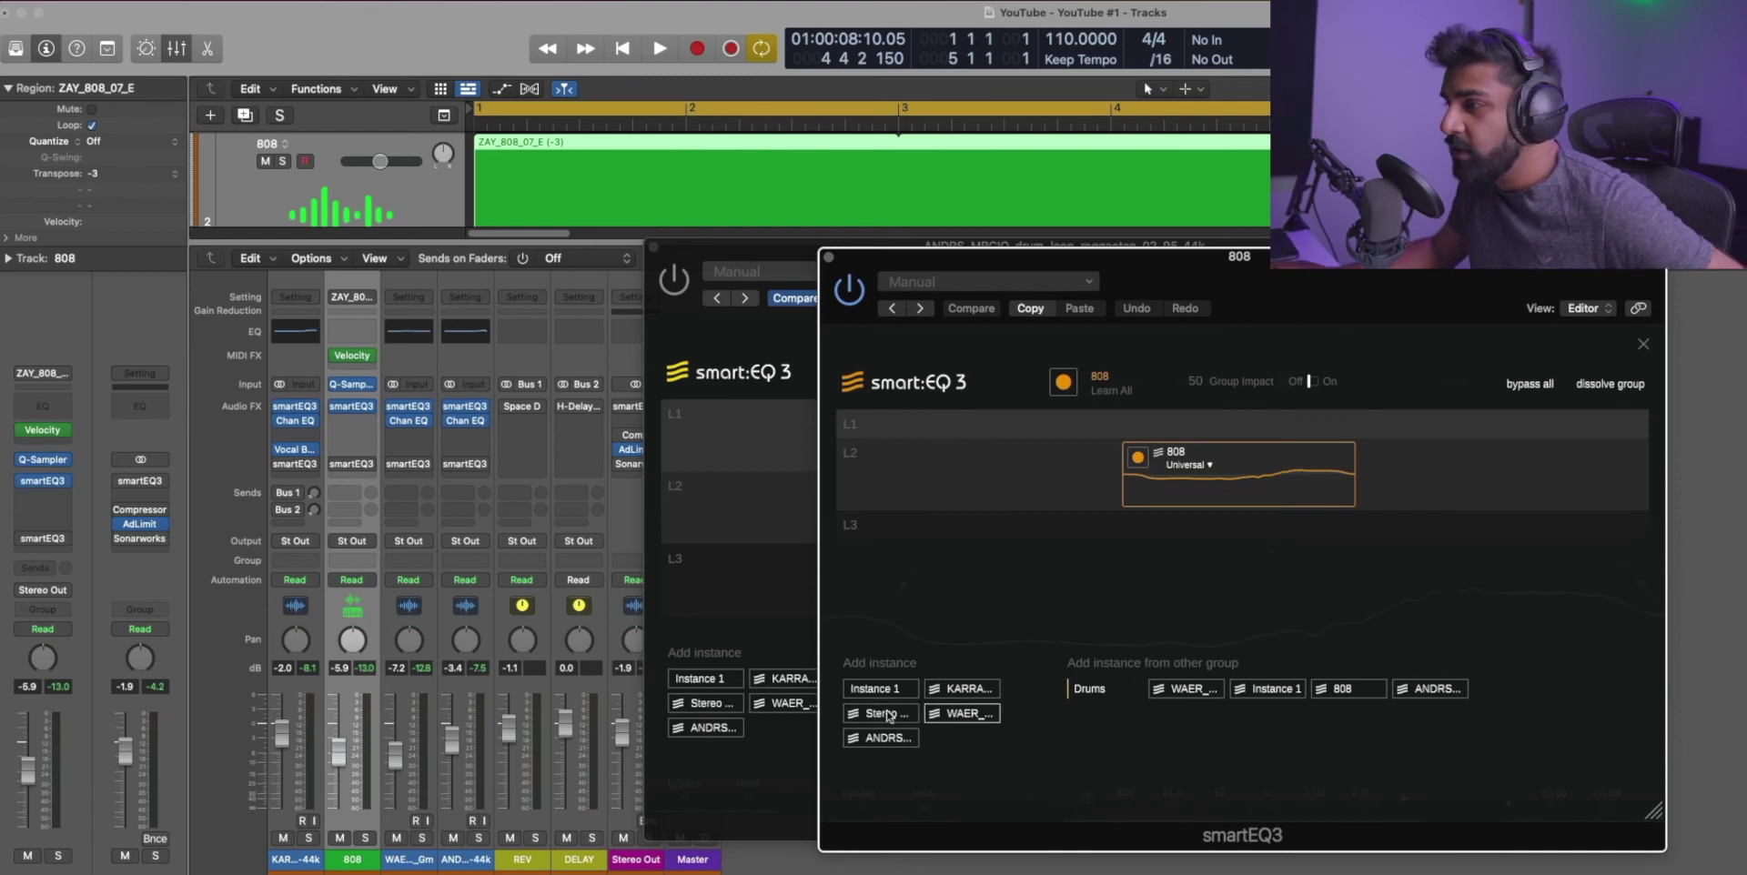
pyautogui.moveTo(879, 741); pyautogui.dragTo(1239, 544)
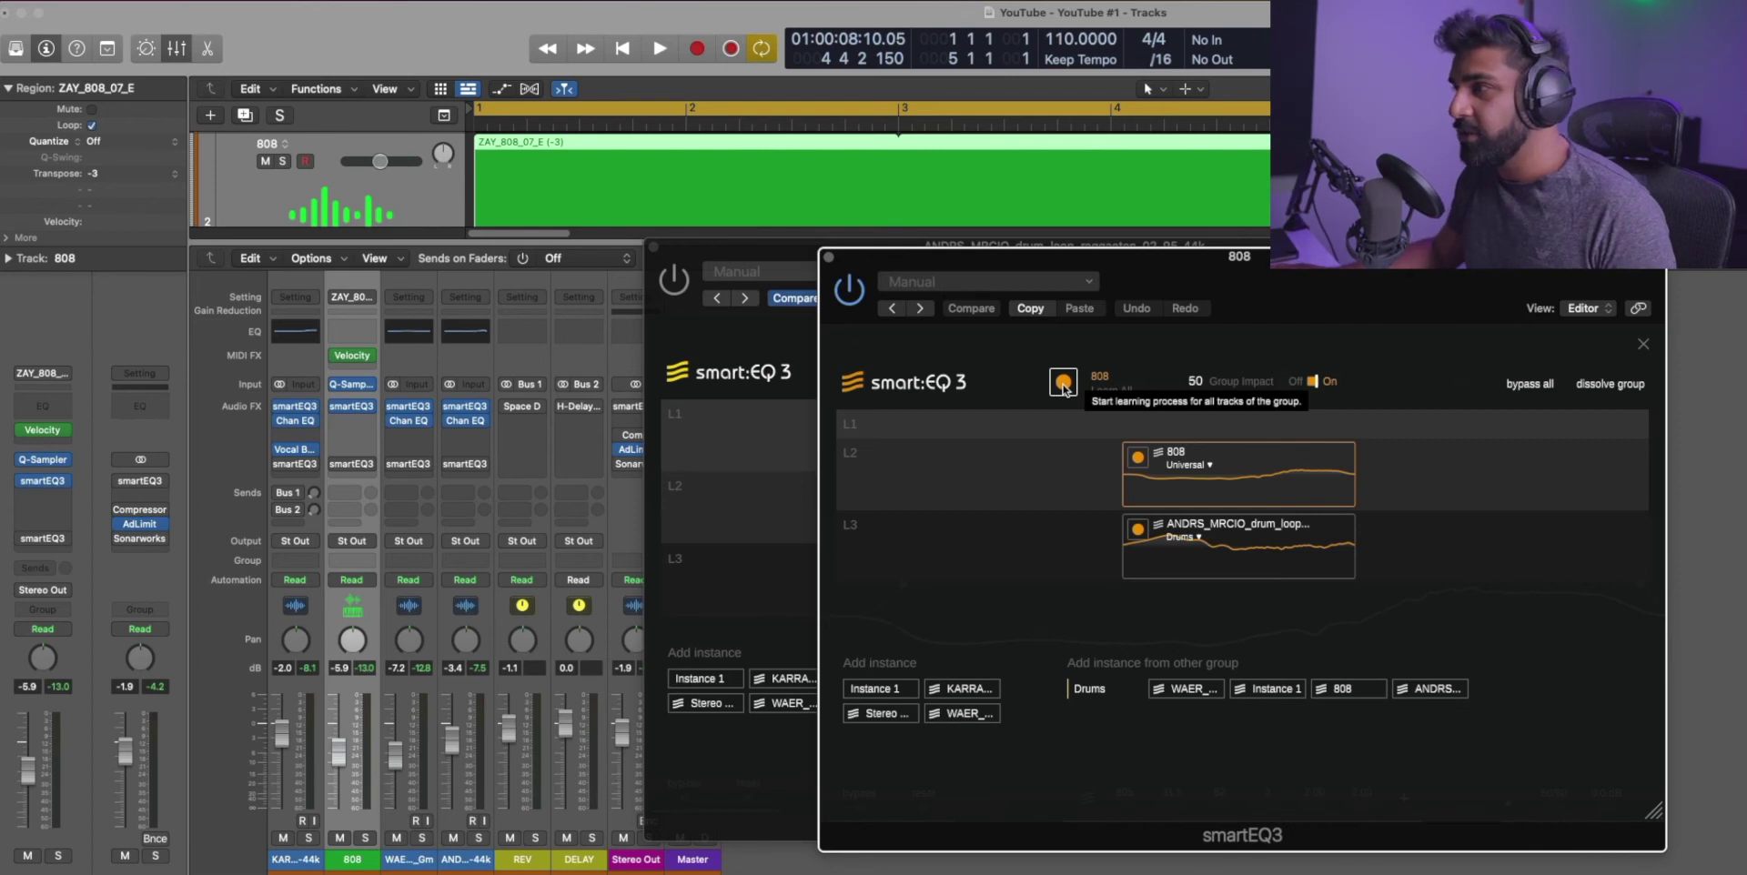
# Step: Learn all 808-group instances during playback, set Group Impact to 77, and show the 808's EQ curve
pyautogui.click(1063, 382)
pyautogui.press('space')
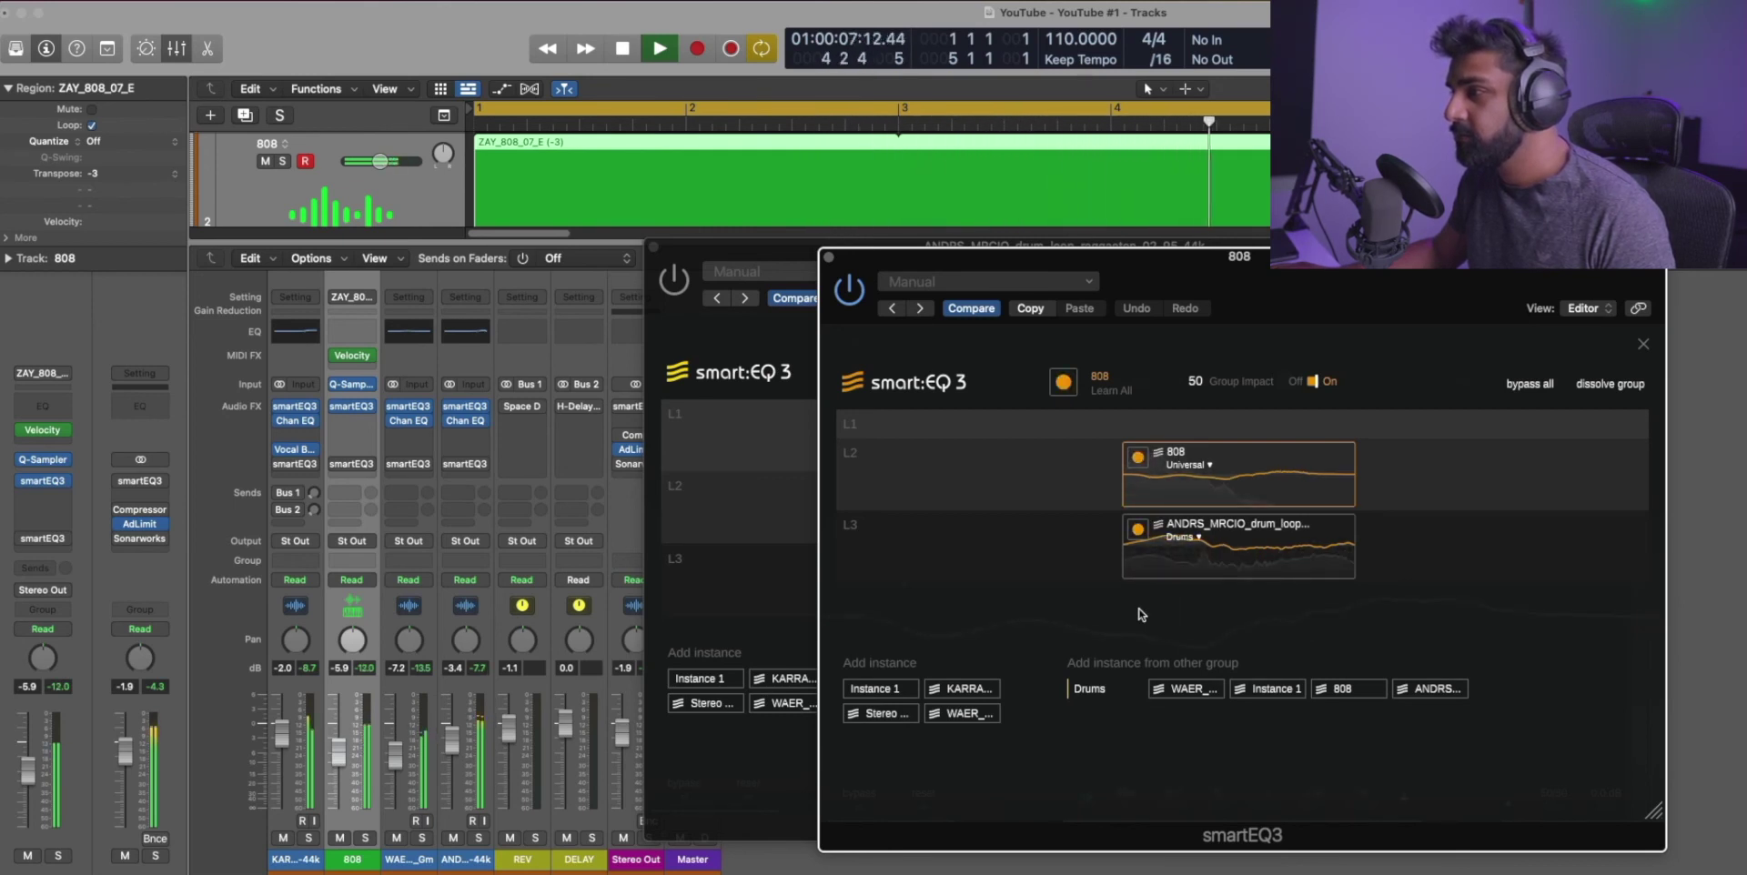
pyautogui.moveTo(1195, 381); pyautogui.dragTo(1203, 143)
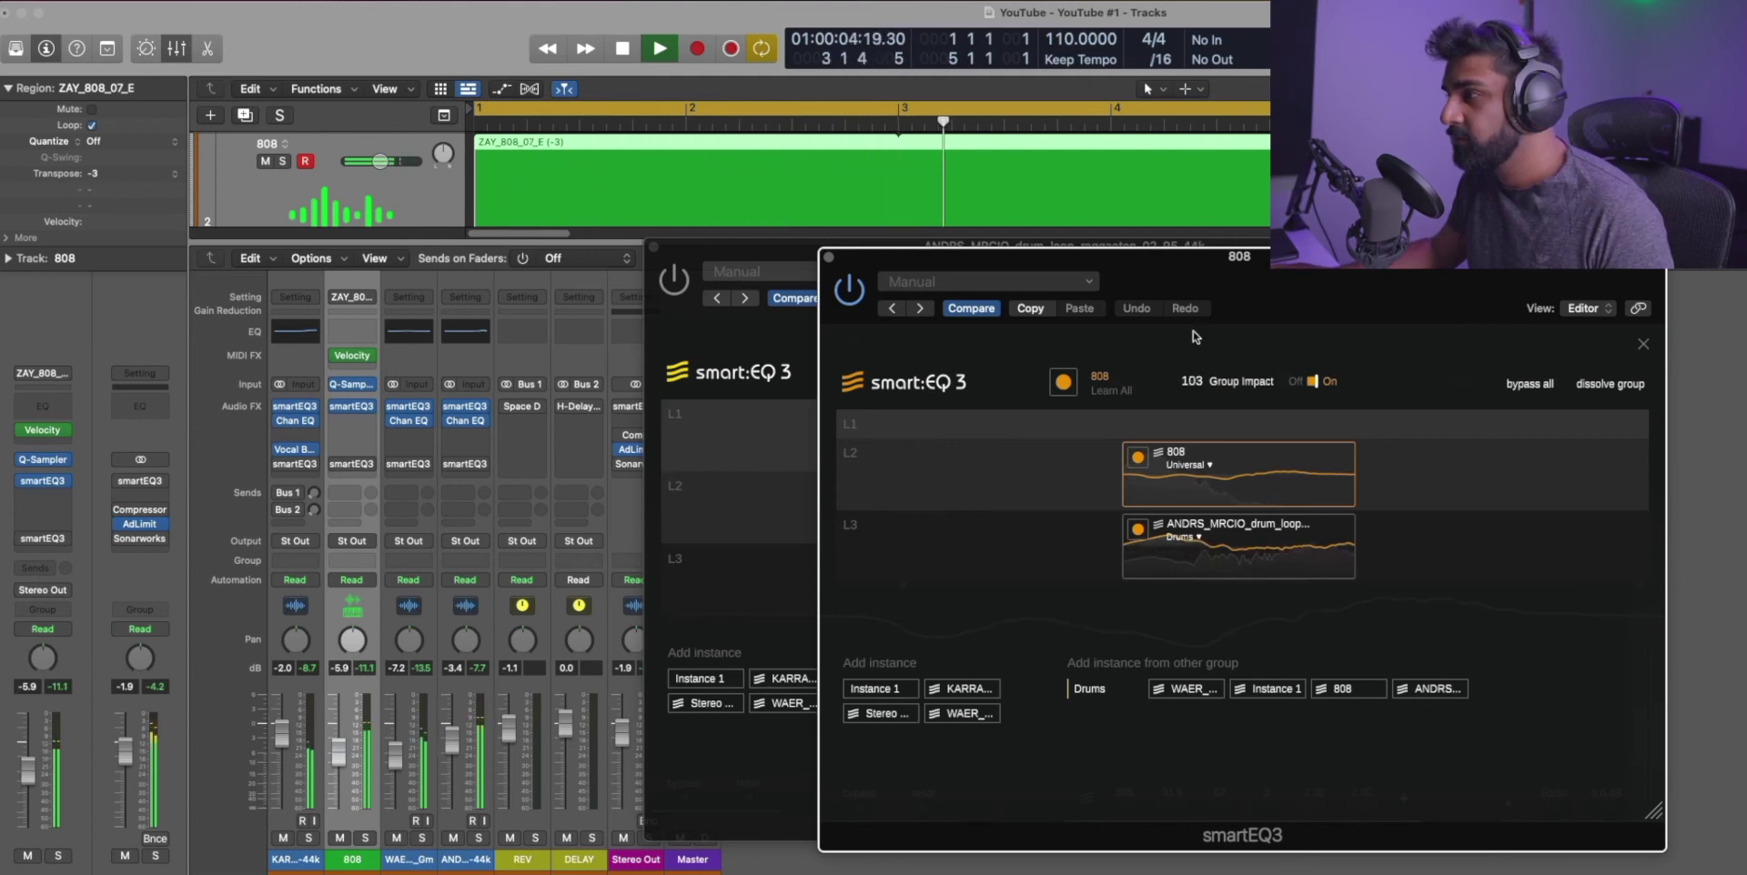
pyautogui.moveTo(1201, 143); pyautogui.dragTo(1197, 344)
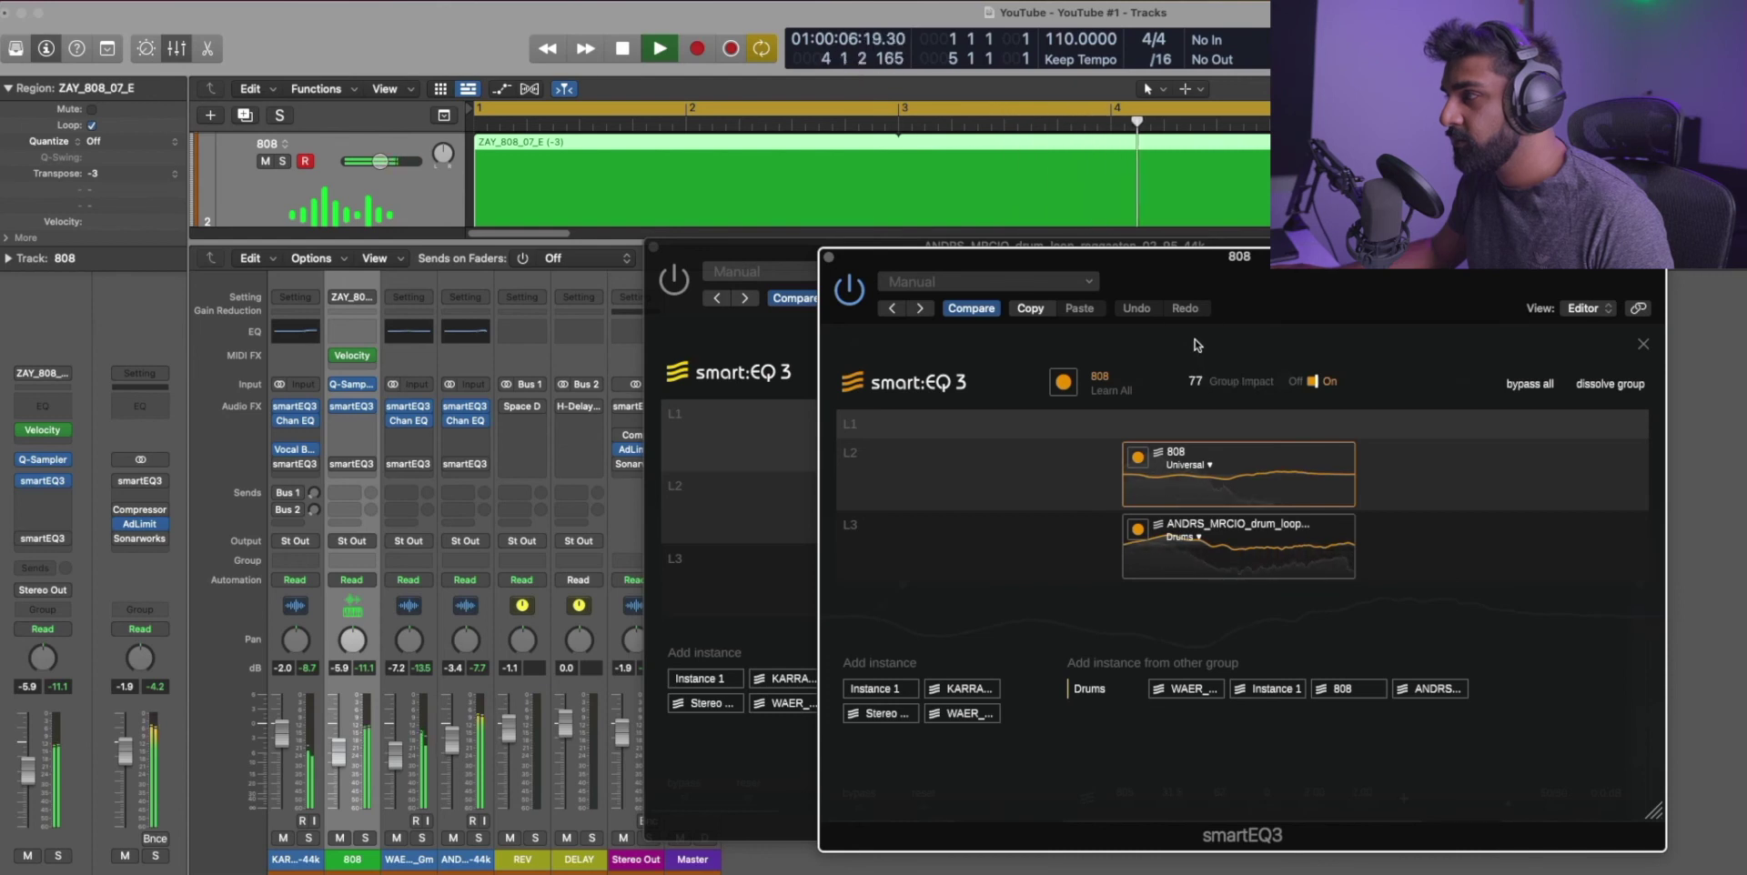
pyautogui.press('space')
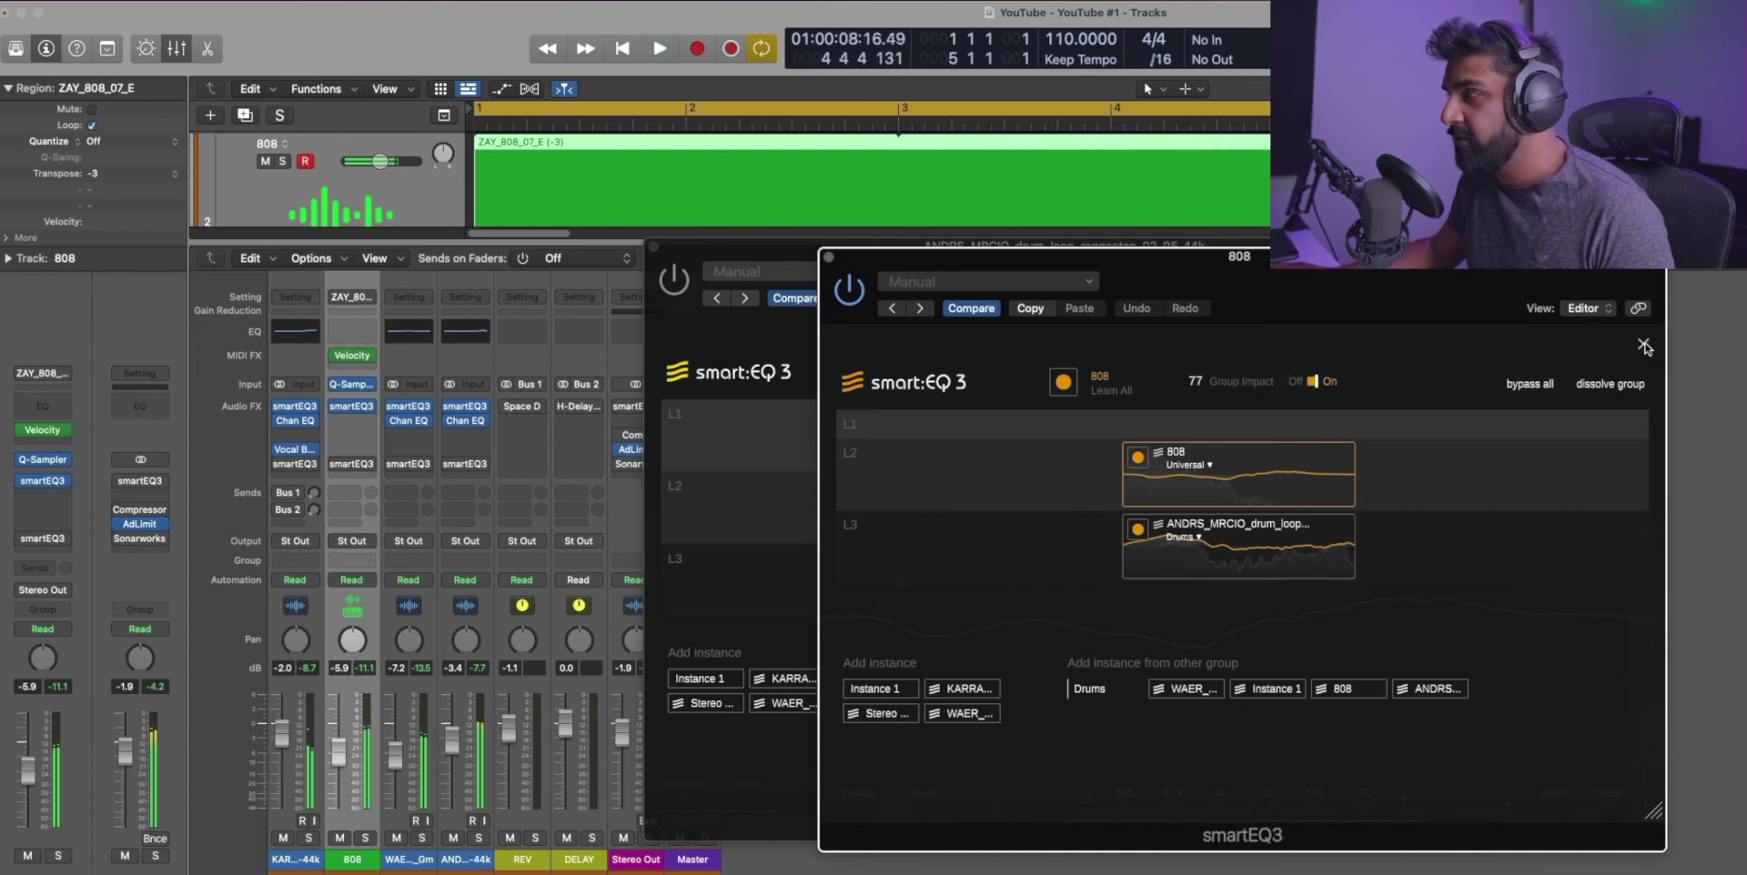
pyautogui.click(1643, 345)
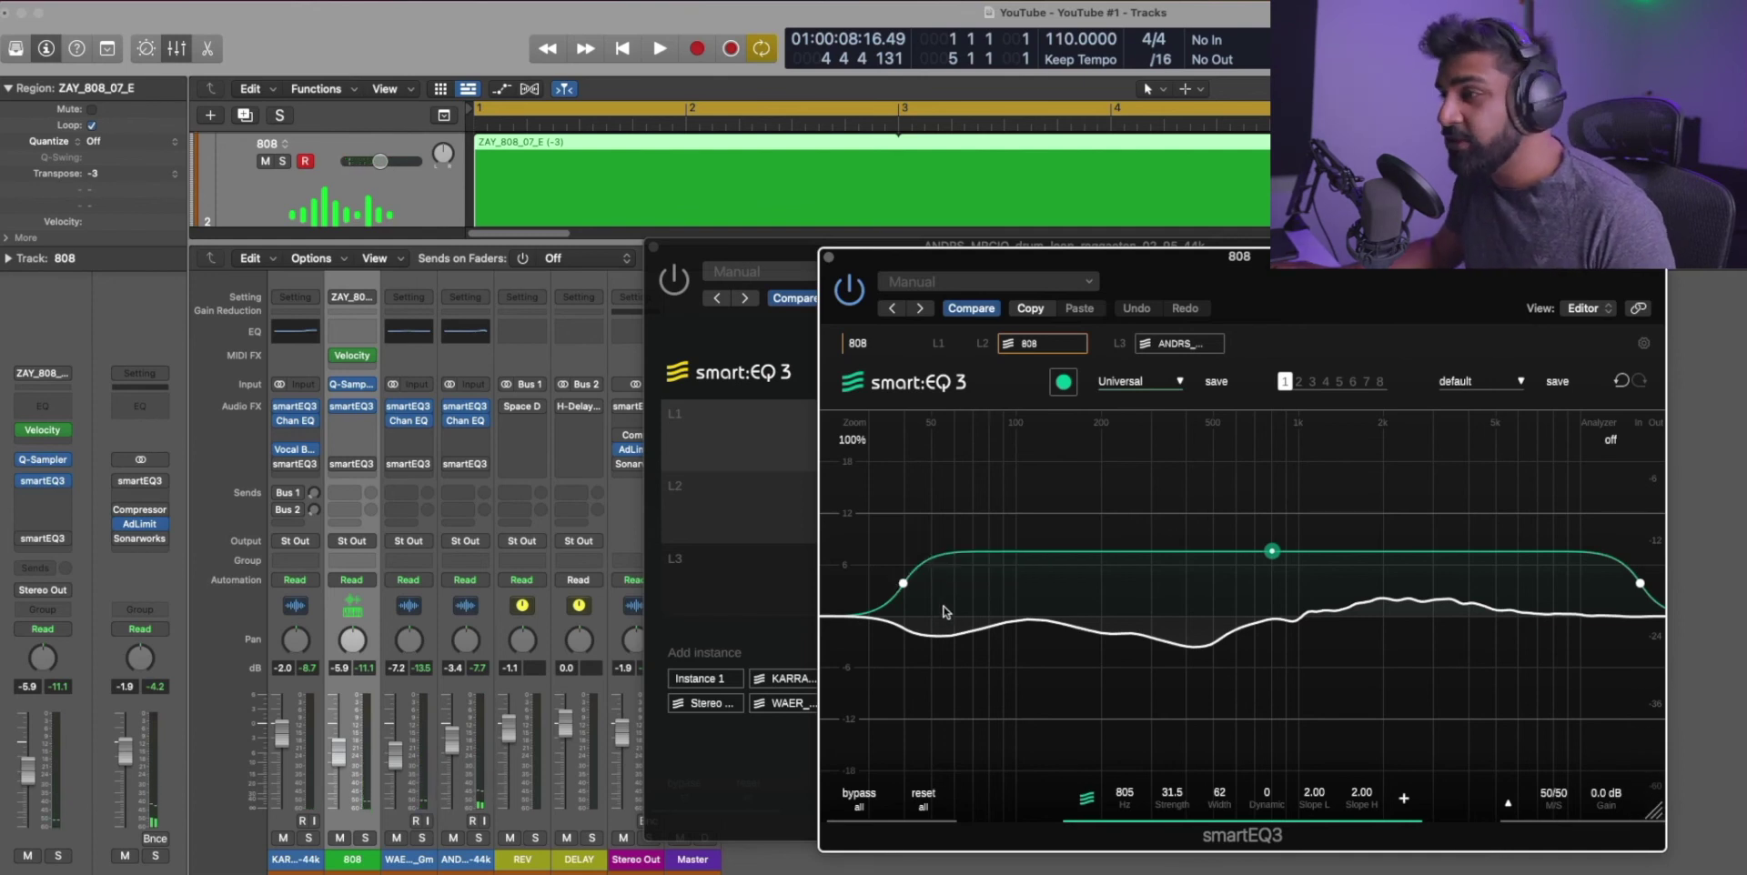
# Step: Set the 808 EQ's Slope L to 5.09 and Dynamic to 67, audition, then close both EQ windows
pyautogui.moveTo(901, 583); pyautogui.dragTo(899, 583)
pyautogui.press('space')
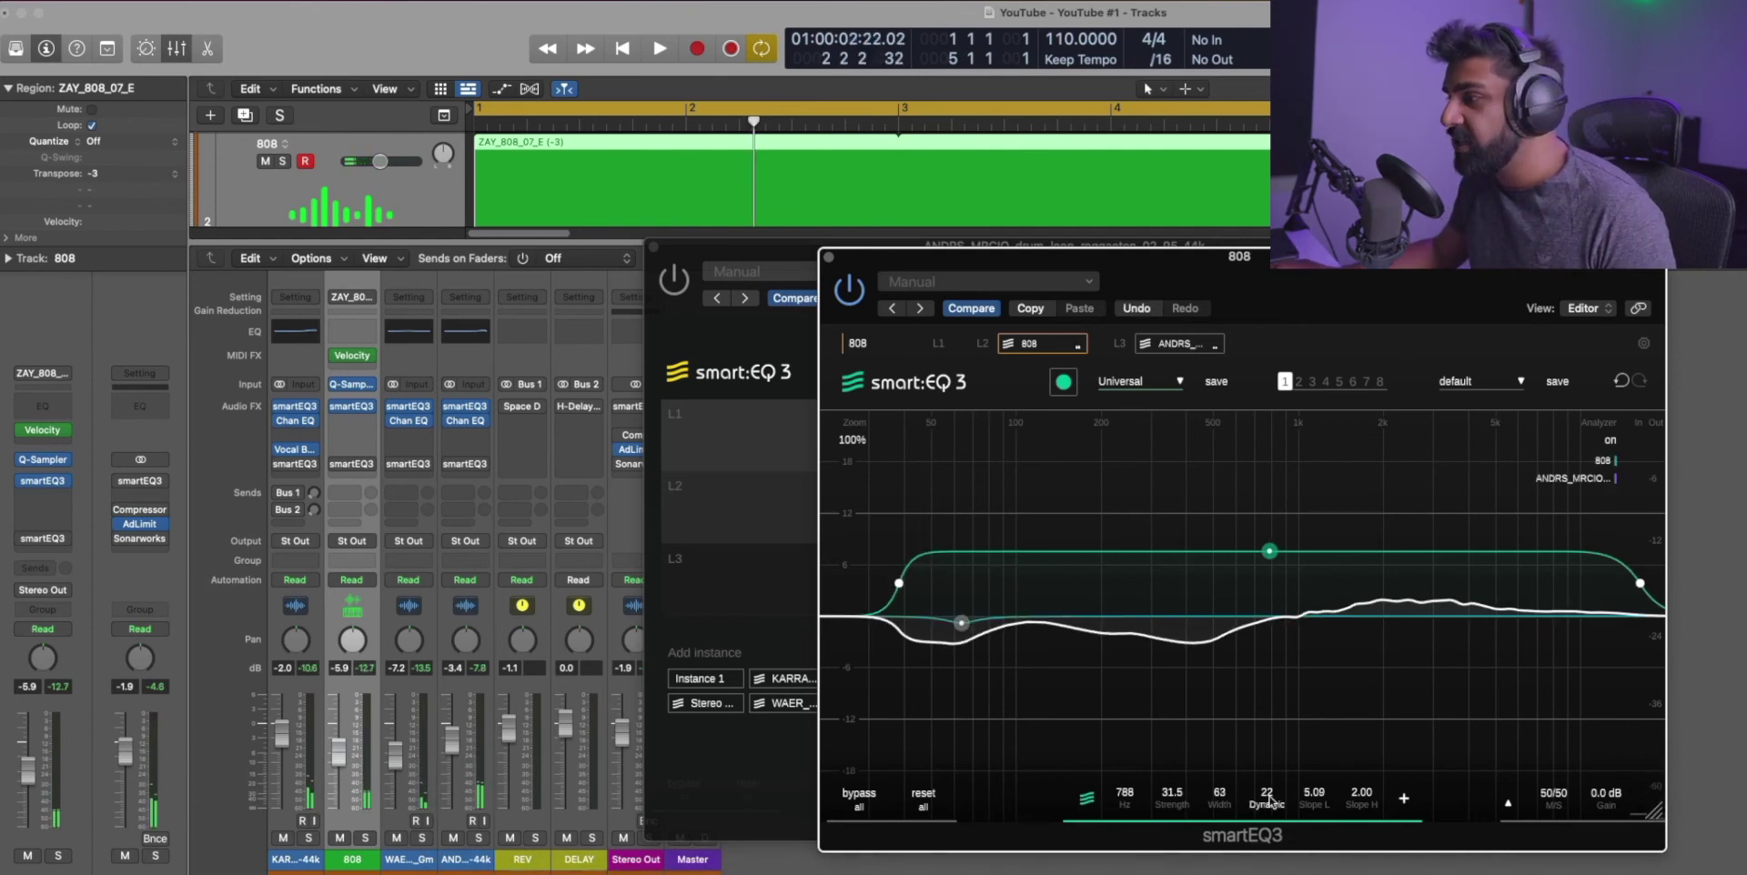
pyautogui.moveTo(1271, 797); pyautogui.dragTo(1266, 694)
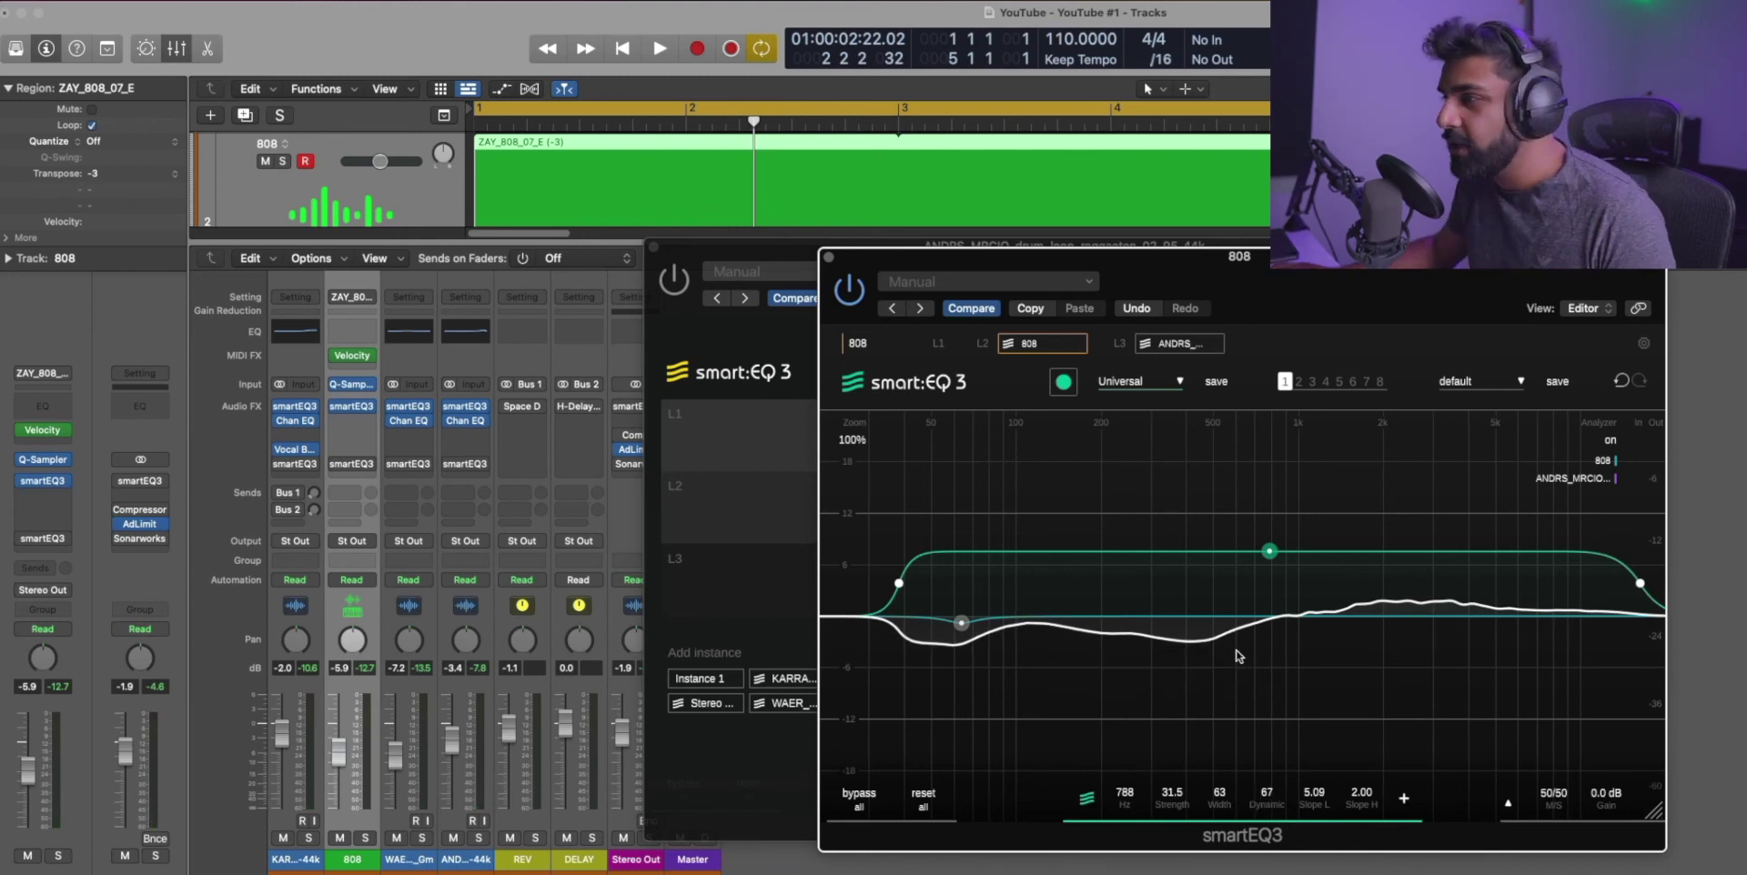
pyautogui.press('space')
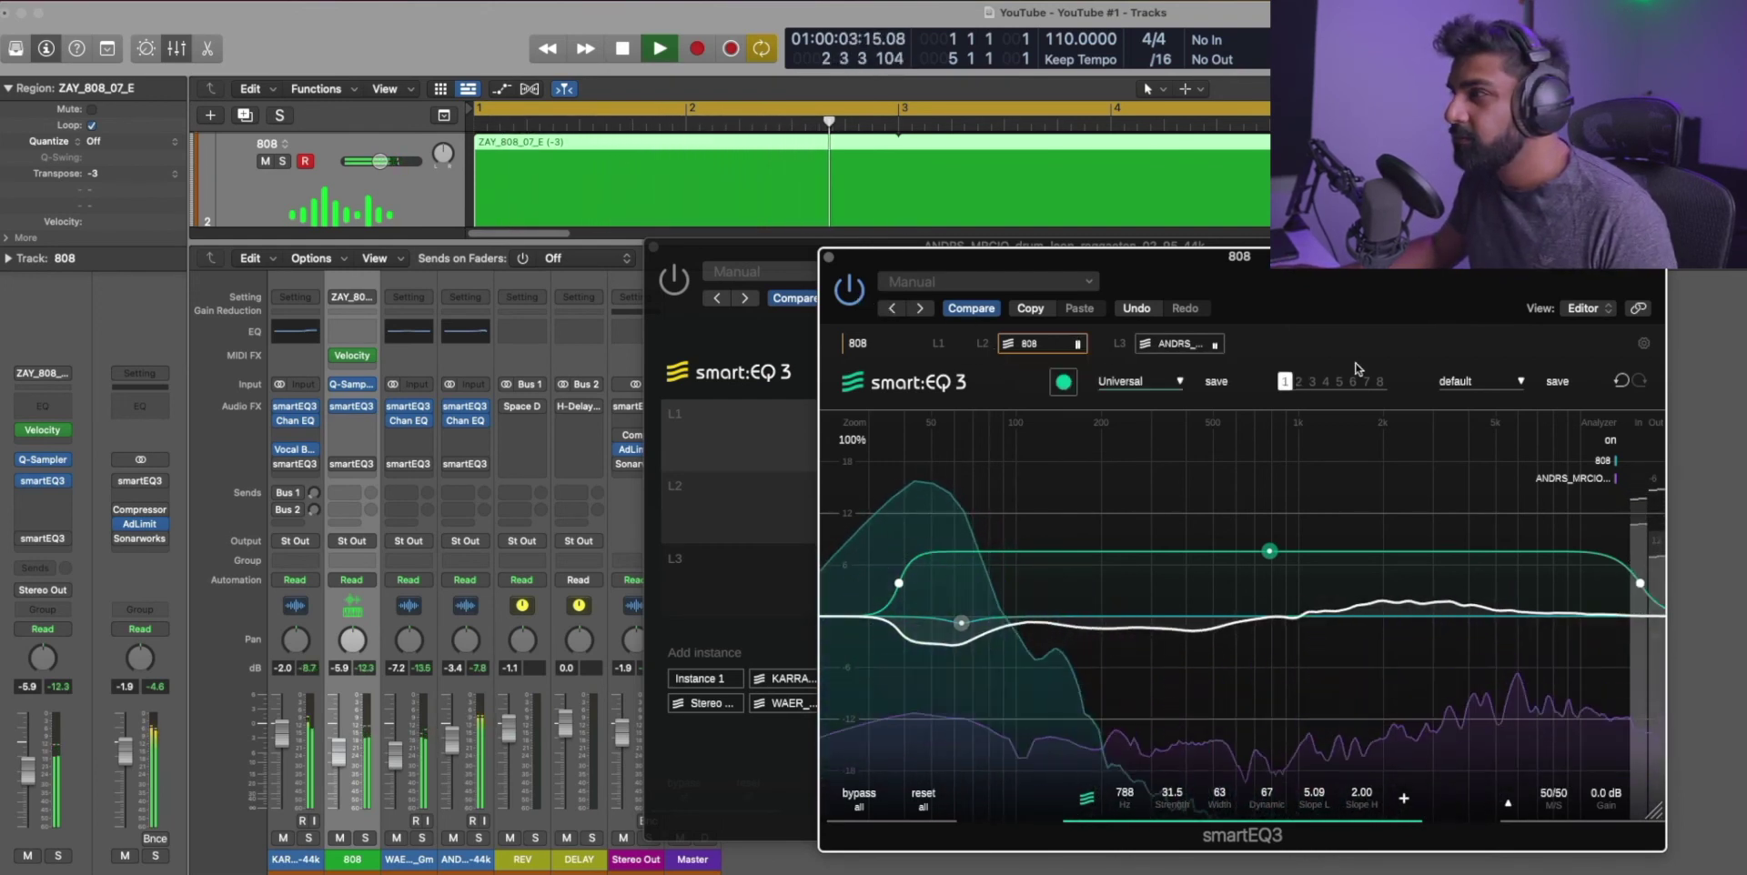
pyautogui.click(827, 256)
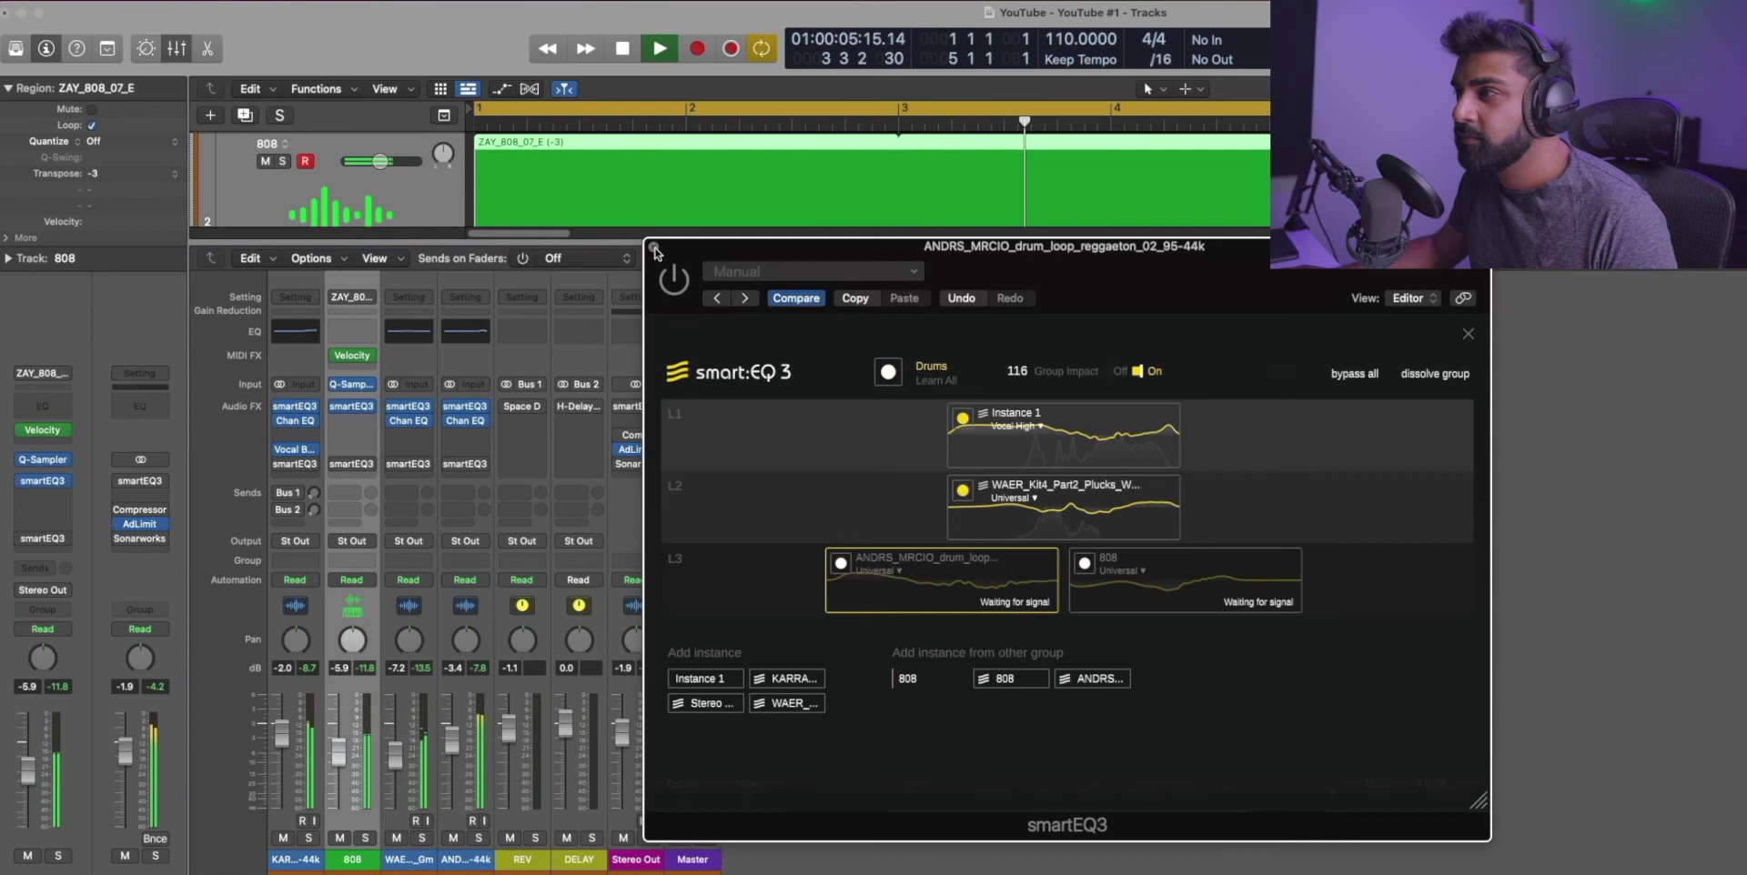
pyautogui.click(654, 248)
# Step: Stop playback, select the vocal through drum loop channels together, and replay the loop from the start
pyautogui.press('space')
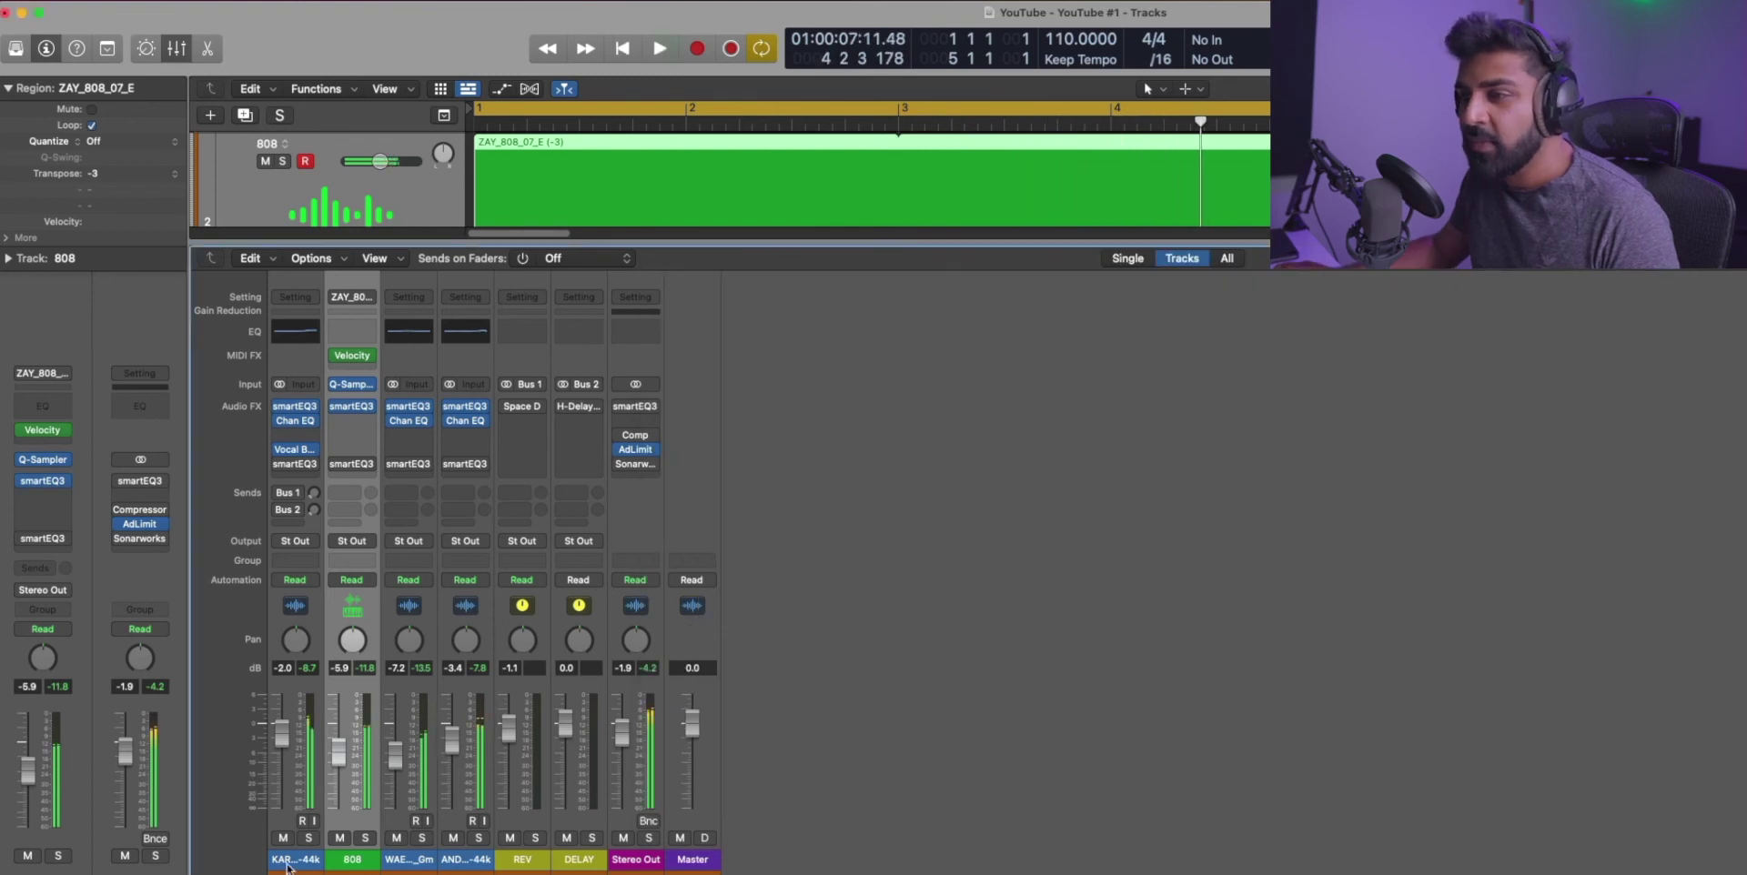
pyautogui.click(287, 862)
pyautogui.keyDown('shift'); pyautogui.click(469, 862); pyautogui.keyUp('shift')
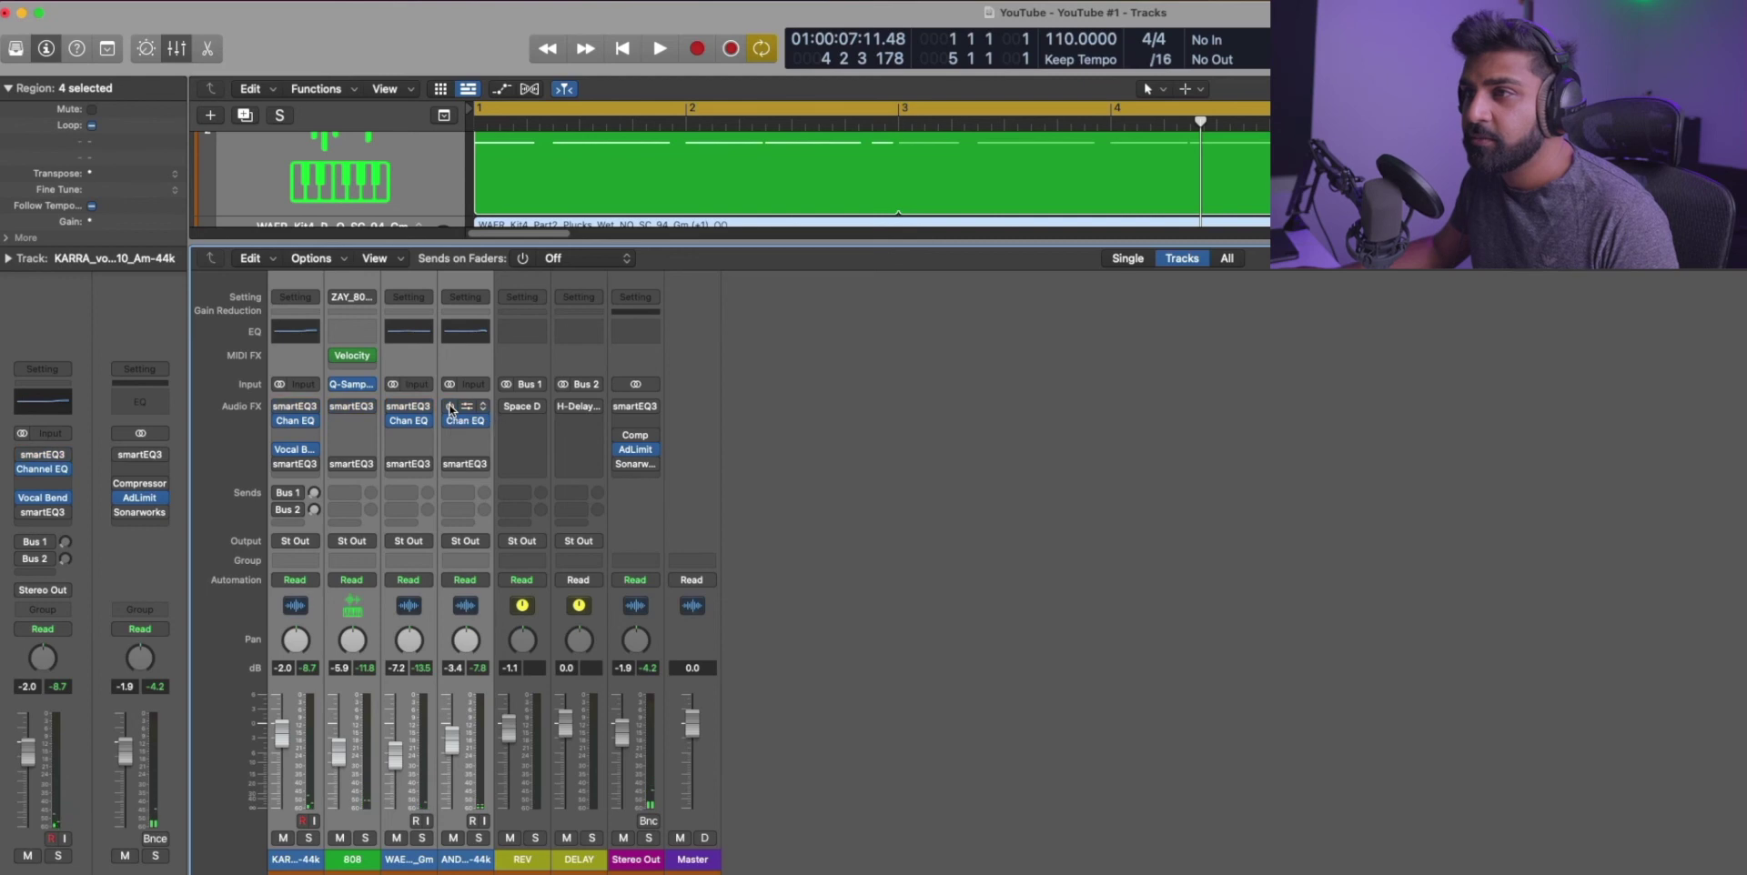
pyautogui.press('space')
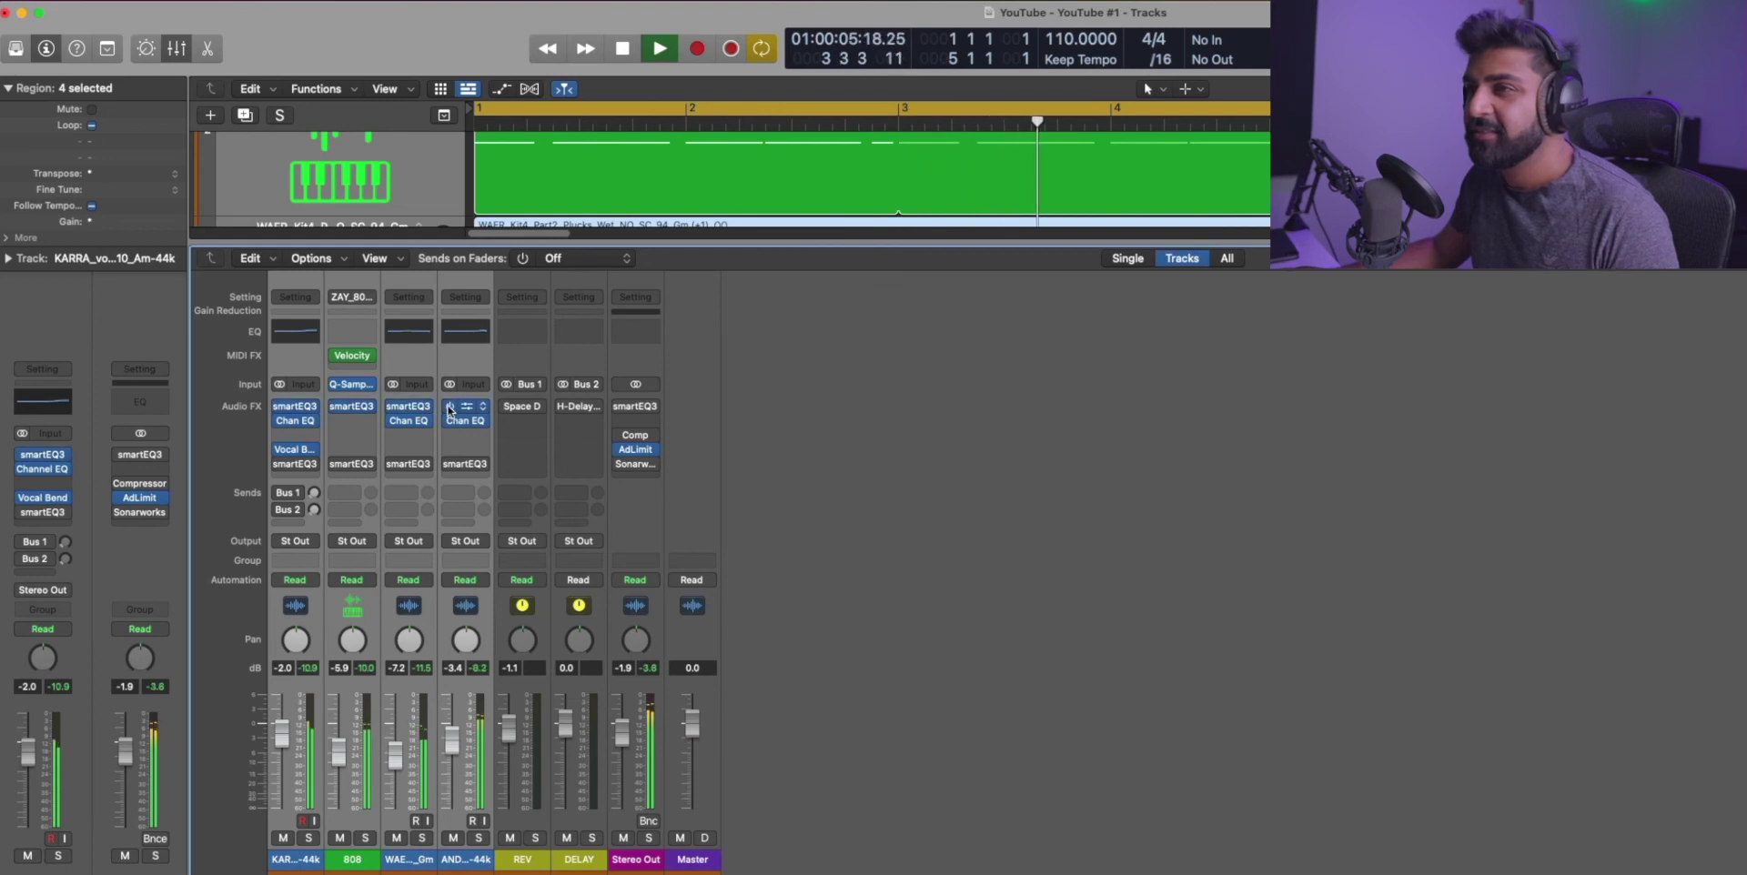
# Step: Select the drum loop channel, then reselect all four track channels during playback
pyautogui.click(489, 756)
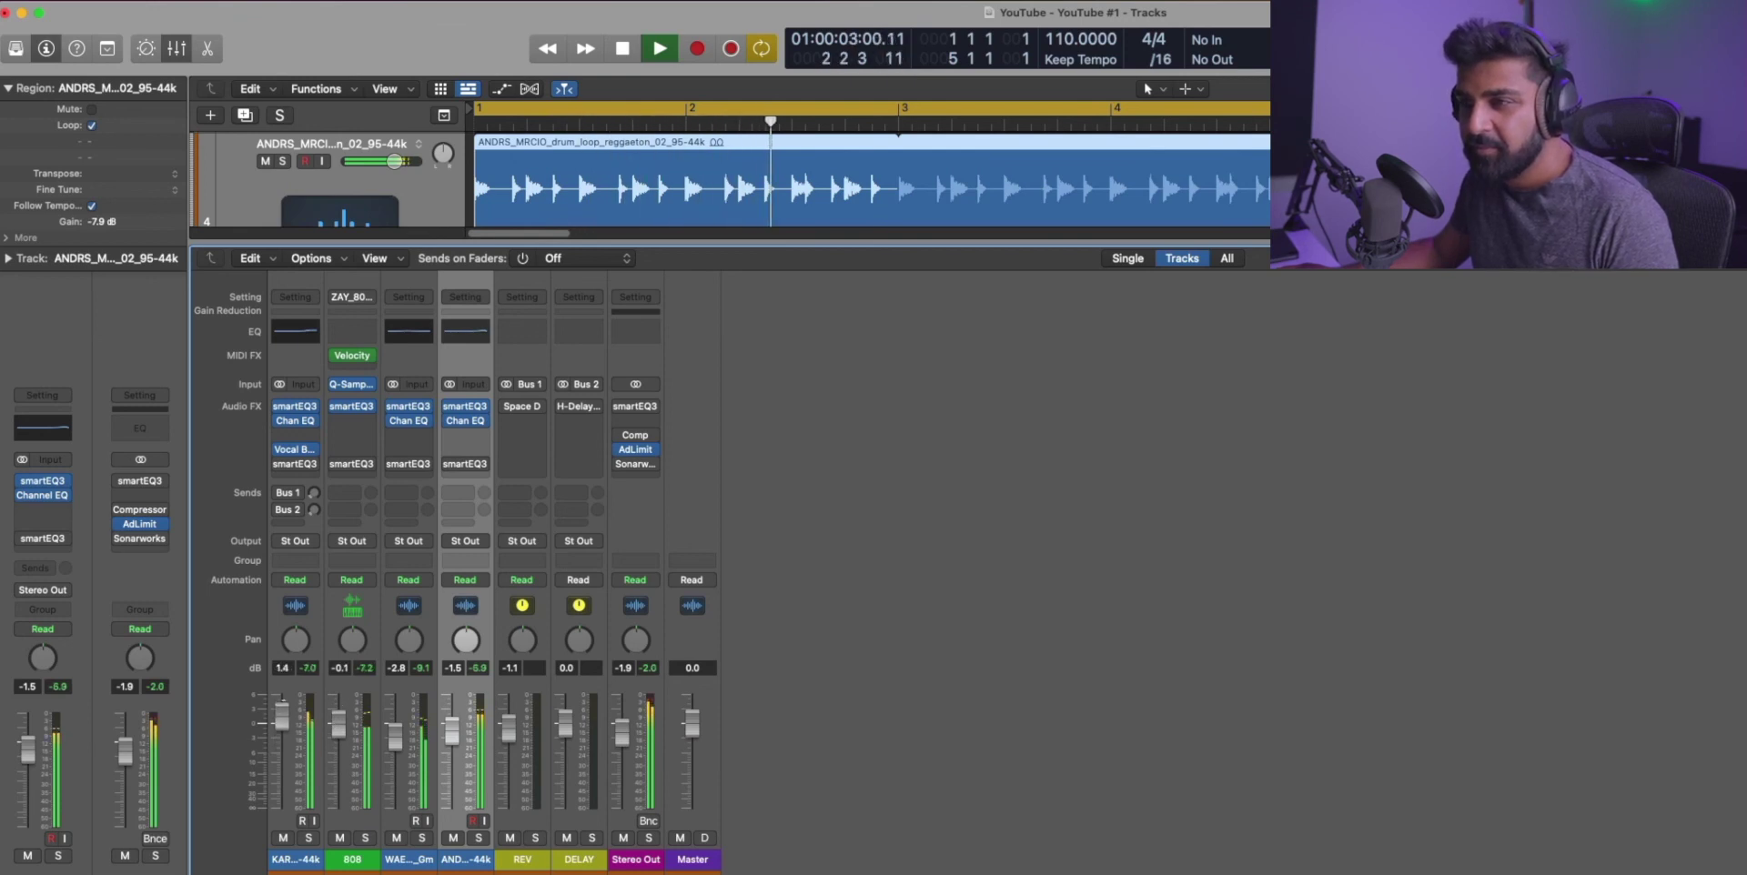
pyautogui.keyDown('shift'); pyautogui.click(298, 864); pyautogui.keyUp('shift')
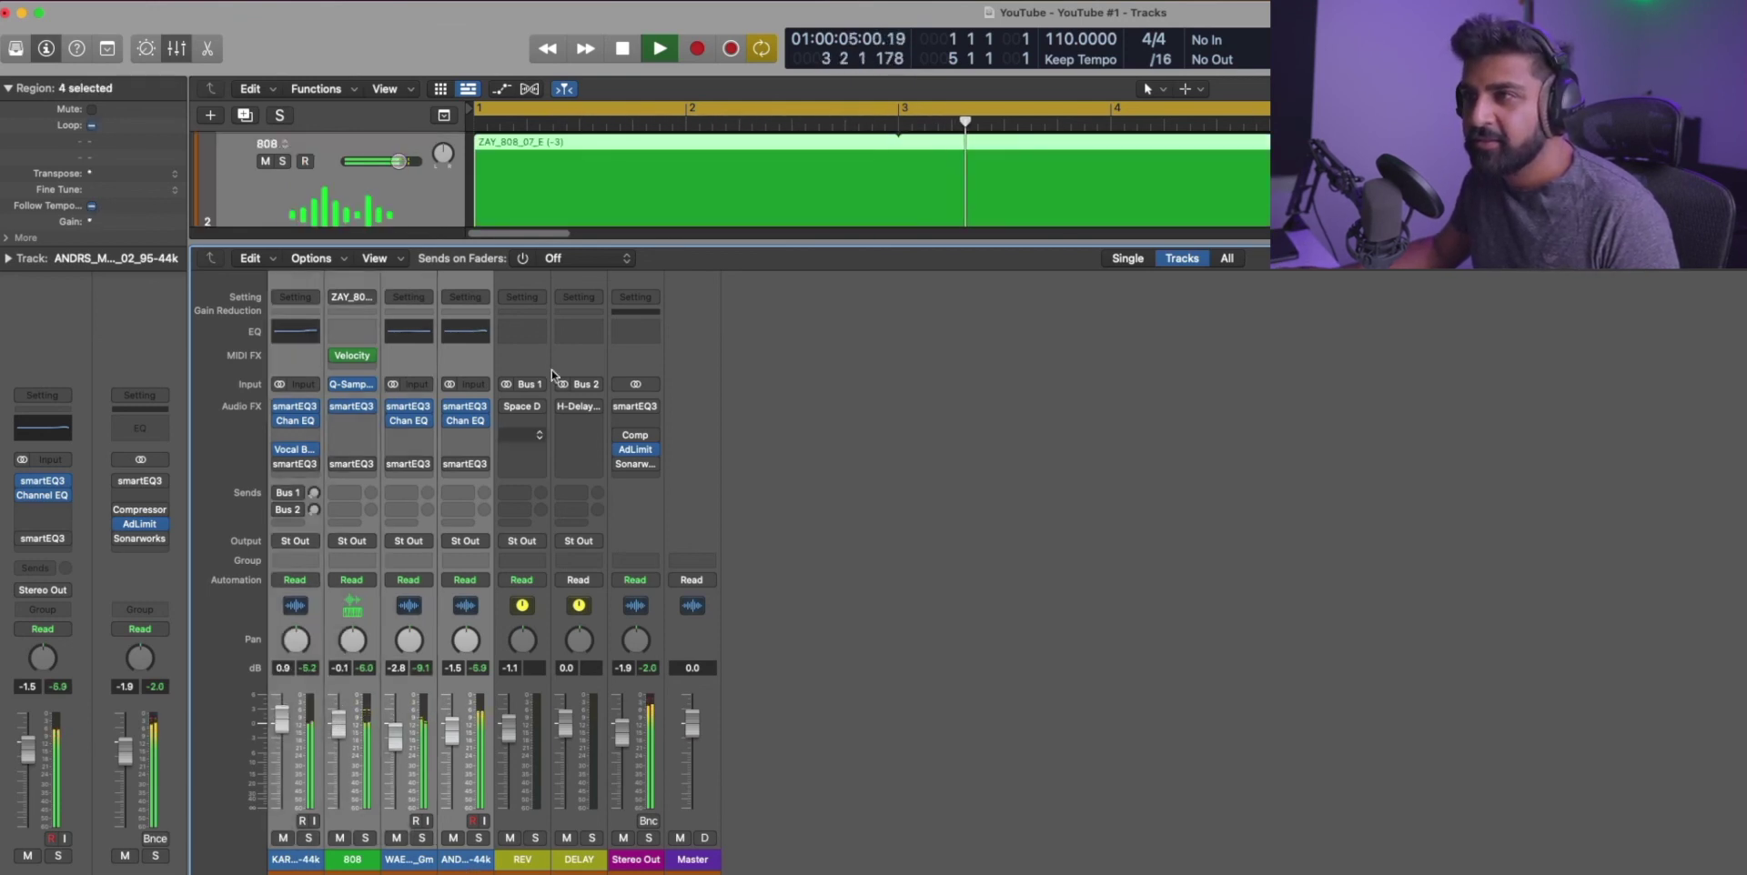
pyautogui.moveTo(445, 412)
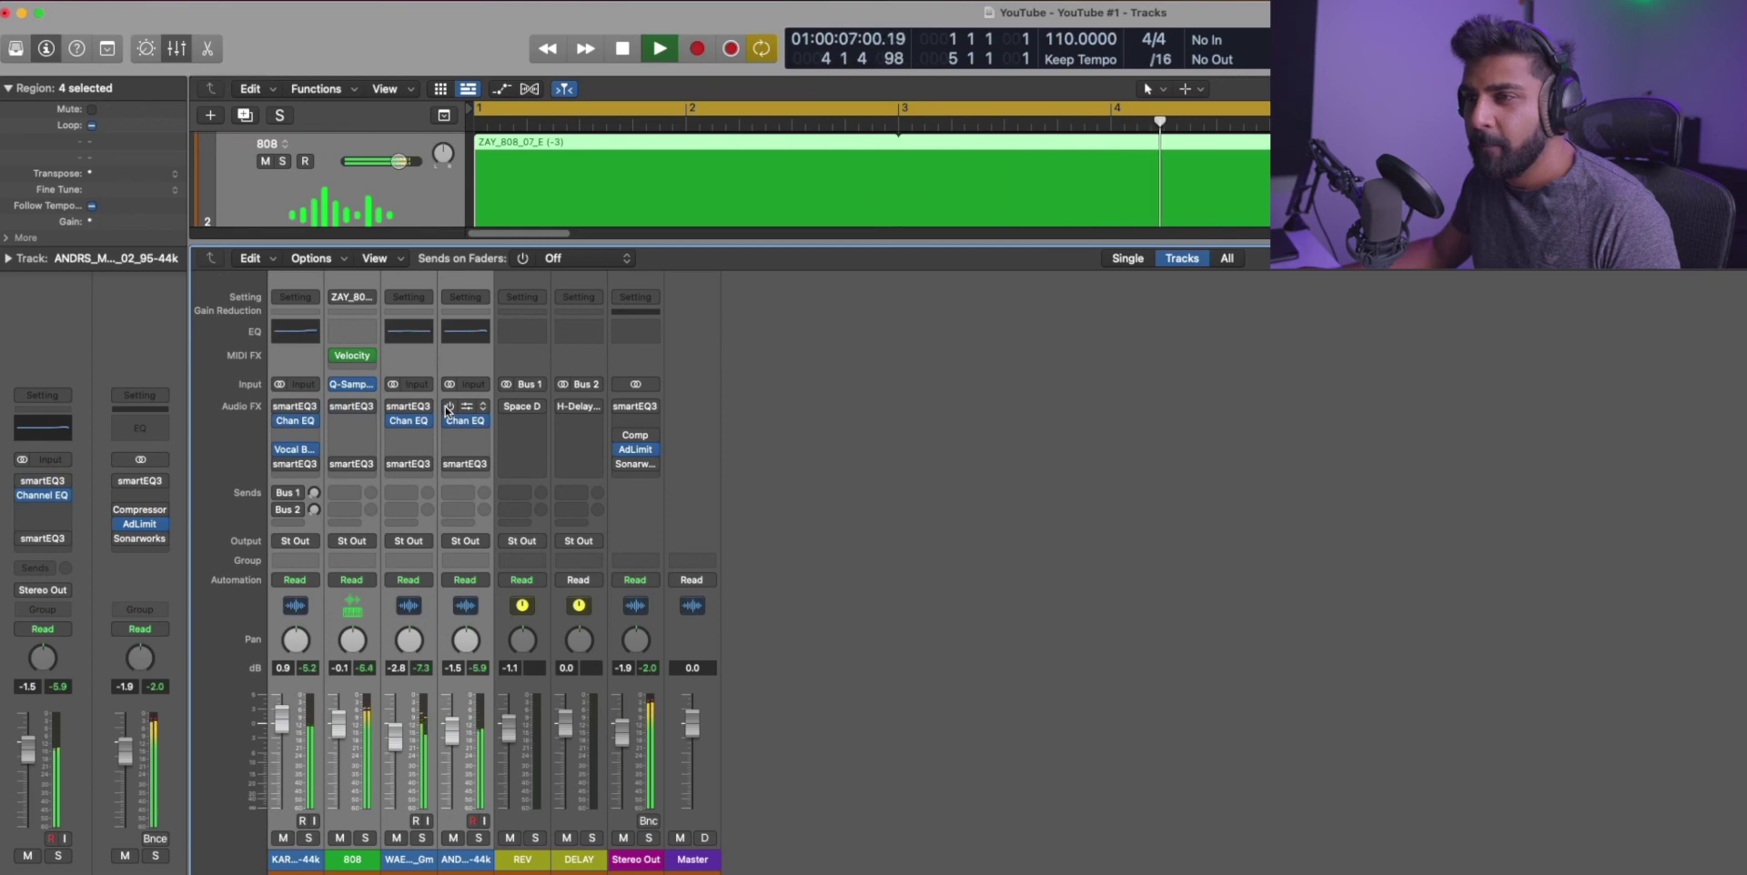